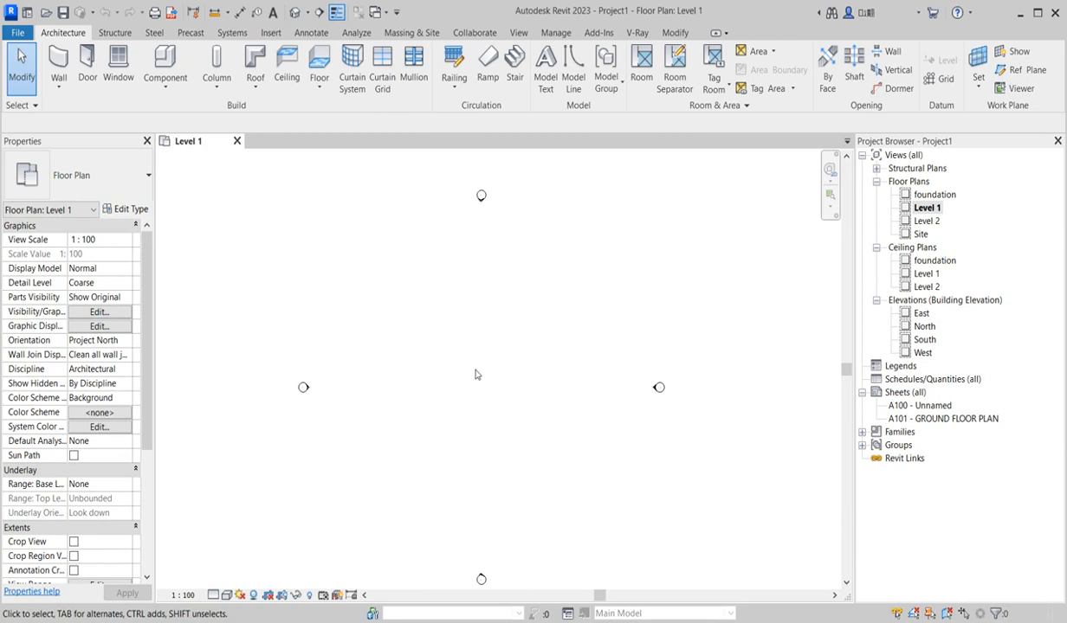
scroll(474, 395, "up", 2)
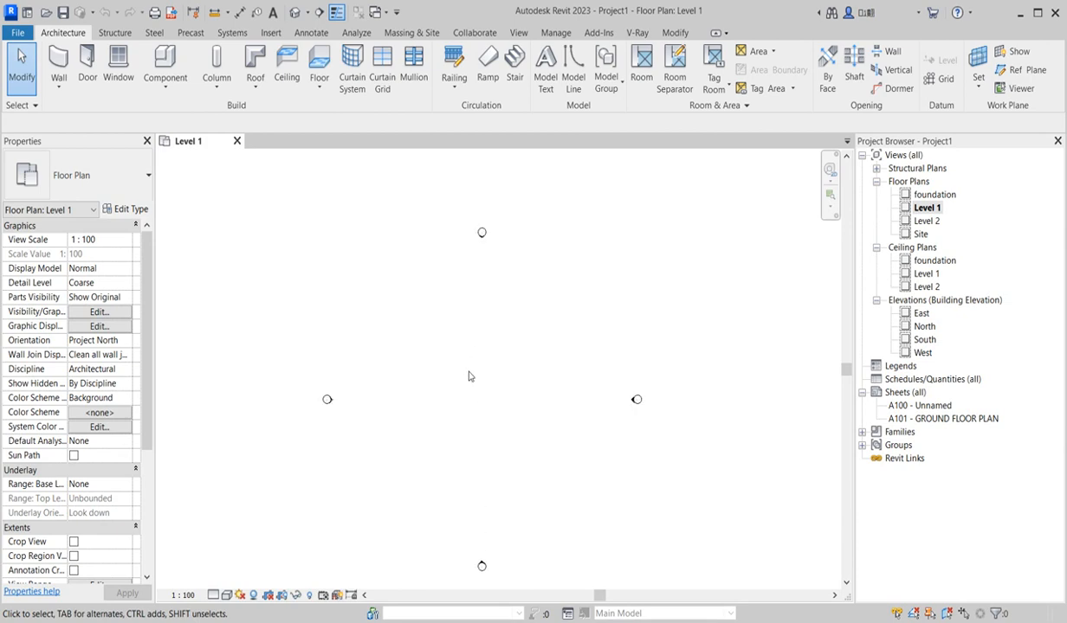
scroll(470, 376, "down", 1)
scroll(485, 343, "up", 3)
scroll(454, 415, "down", 2)
scroll(457, 416, "up", 1)
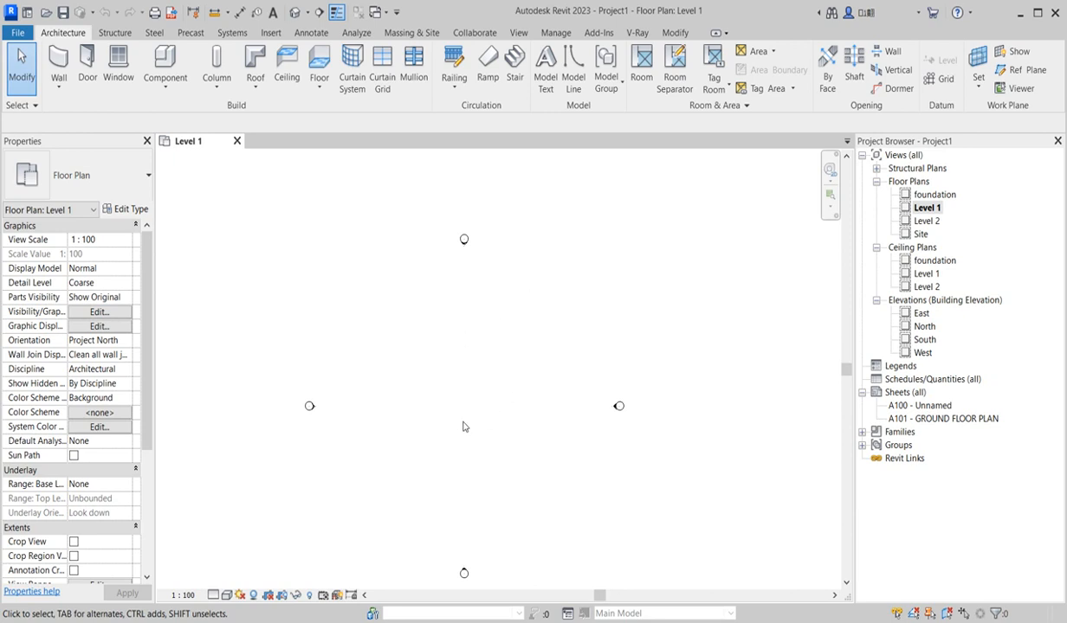
scroll(490, 431, "down", 1)
scroll(488, 467, "up", 1)
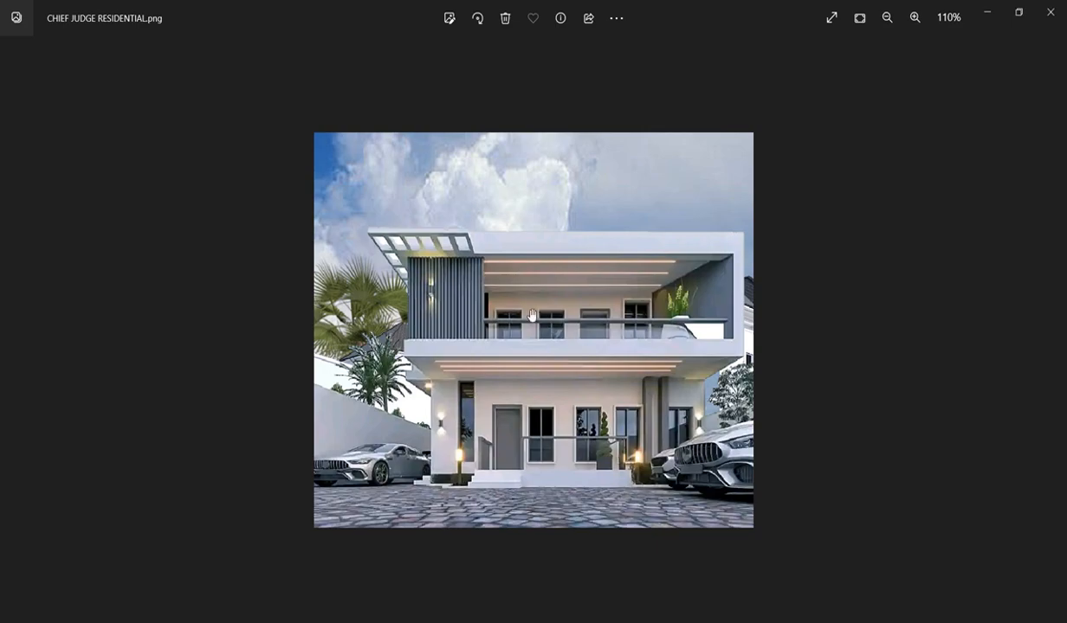
Examine the facade, balcony, pergola, and ground-floor openings in the reference render CHIEF JUDGE RESIDENTIAL.png
scroll(606, 366, "up", 4)
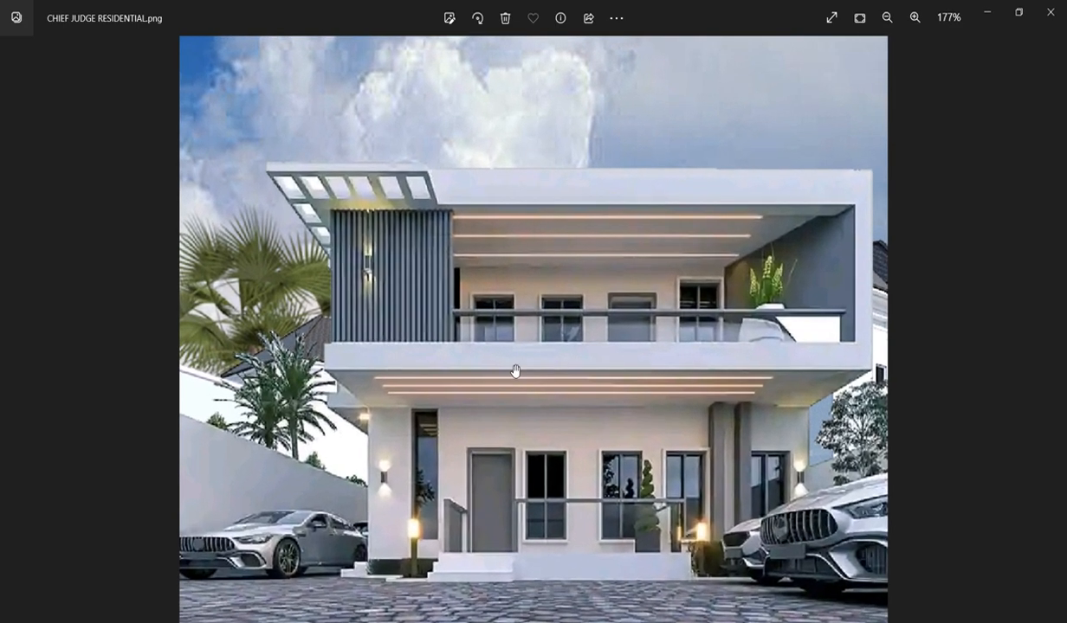
scroll(597, 368, "down", 4)
scroll(750, 414, "up", 2)
scroll(749, 415, "up", 1)
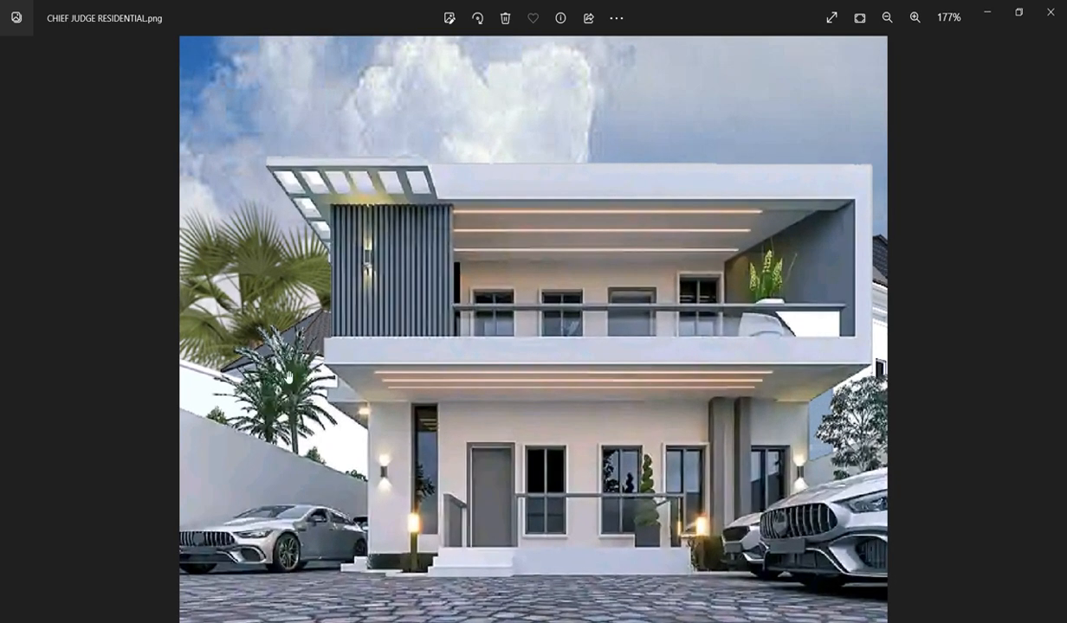
scroll(584, 557, "down", 4)
scroll(746, 519, "up", 3)
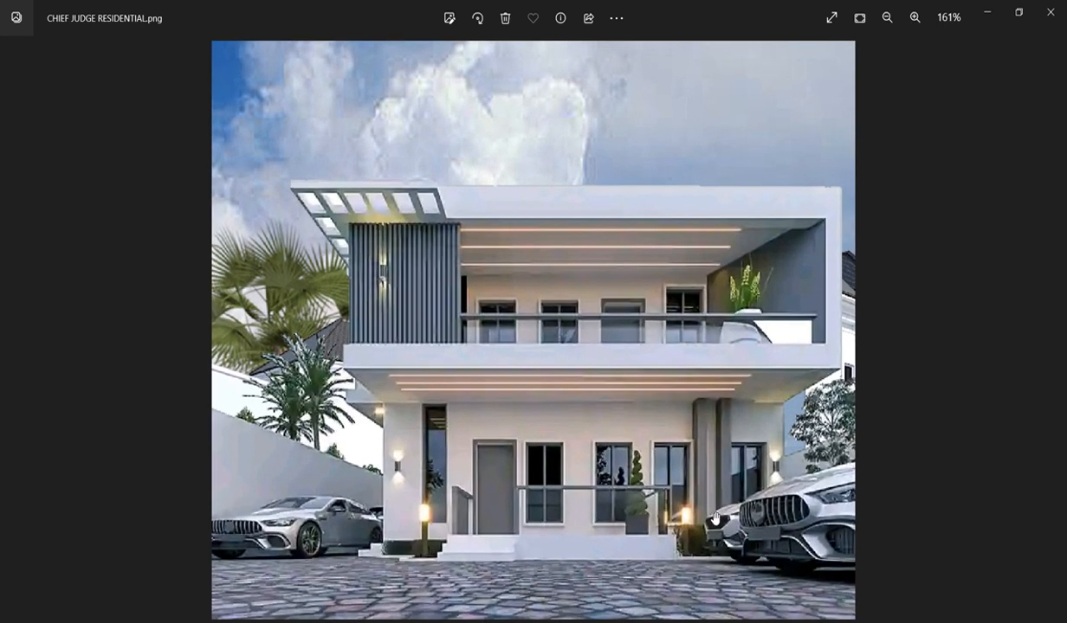
scroll(433, 516, "up", 4)
scroll(485, 476, "down", 5)
scroll(535, 442, "up", 5)
scroll(531, 419, "up", 1)
scroll(531, 419, "down", 6)
scroll(669, 436, "up", 4)
scroll(520, 407, "up", 4)
scroll(351, 347, "down", 4)
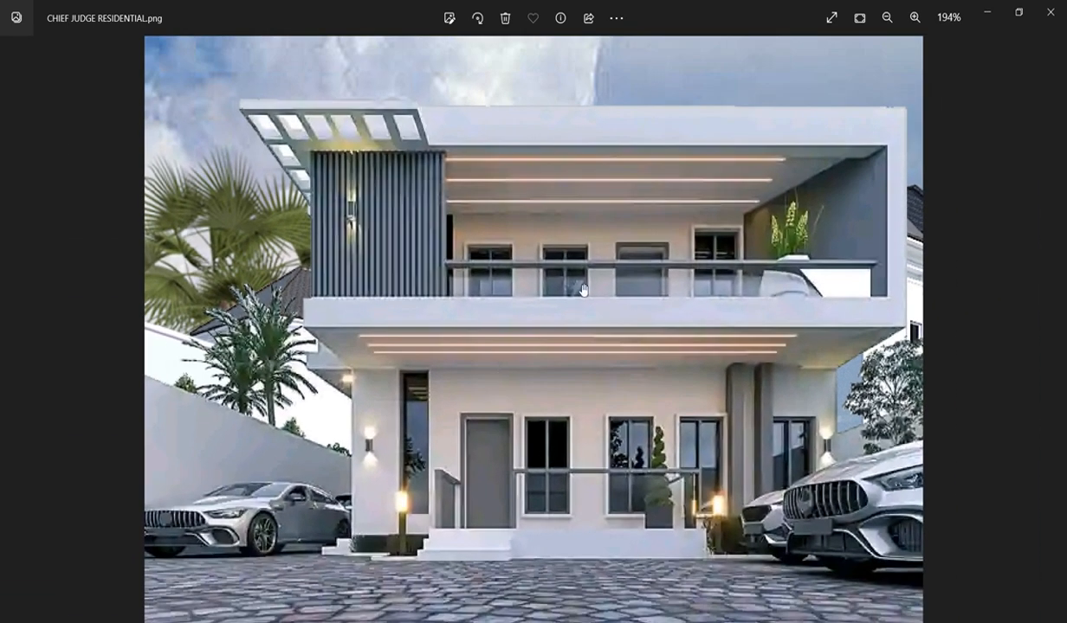
scroll(630, 228, "up", 2)
scroll(557, 340, "down", 3)
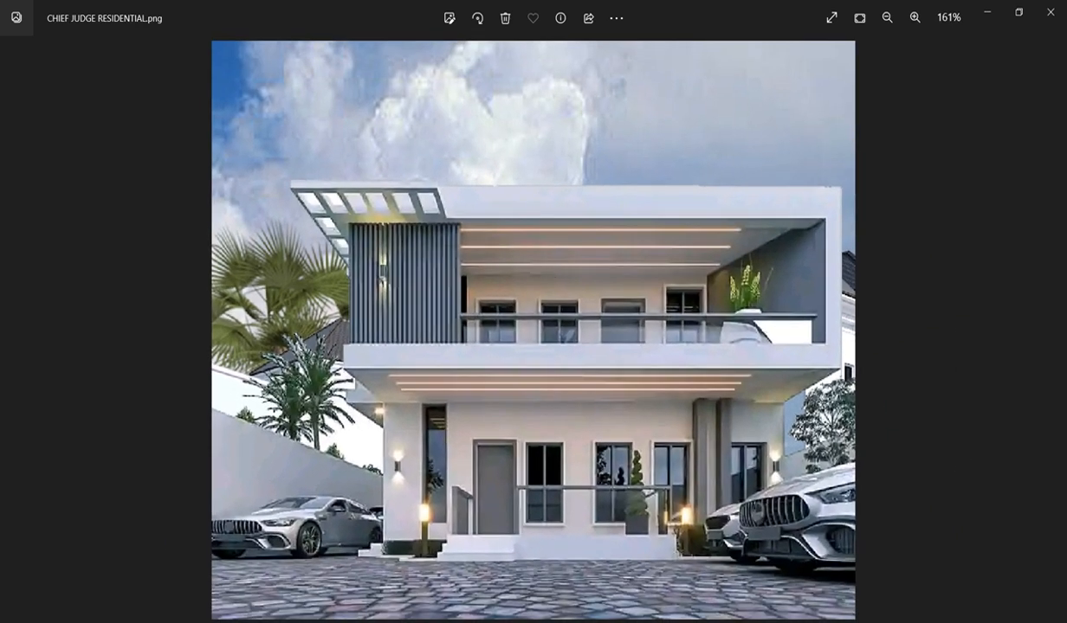
Switch to Revit and draw a vertical grid line on the Level 1 plan, between the west and north elevation markers
key("alt+Tab")
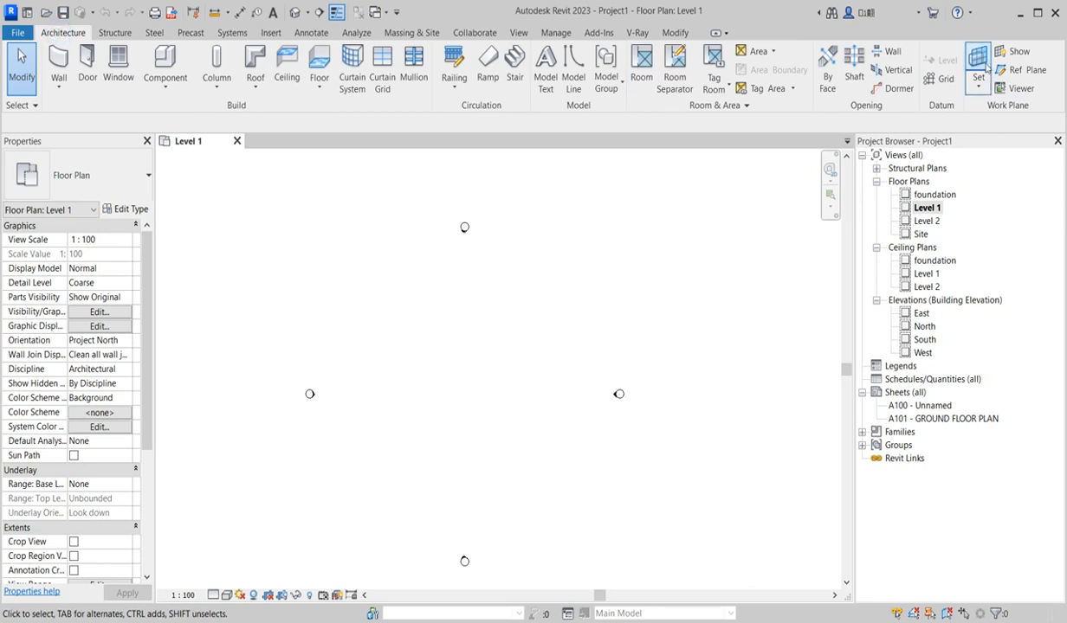
left_click(939, 78)
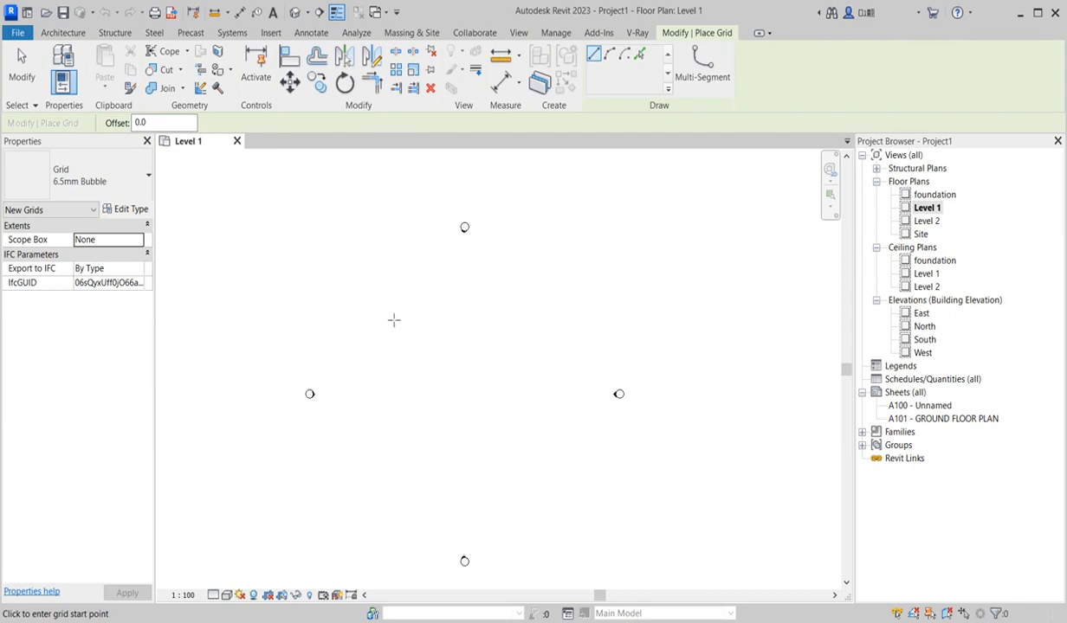
left_click(384, 493)
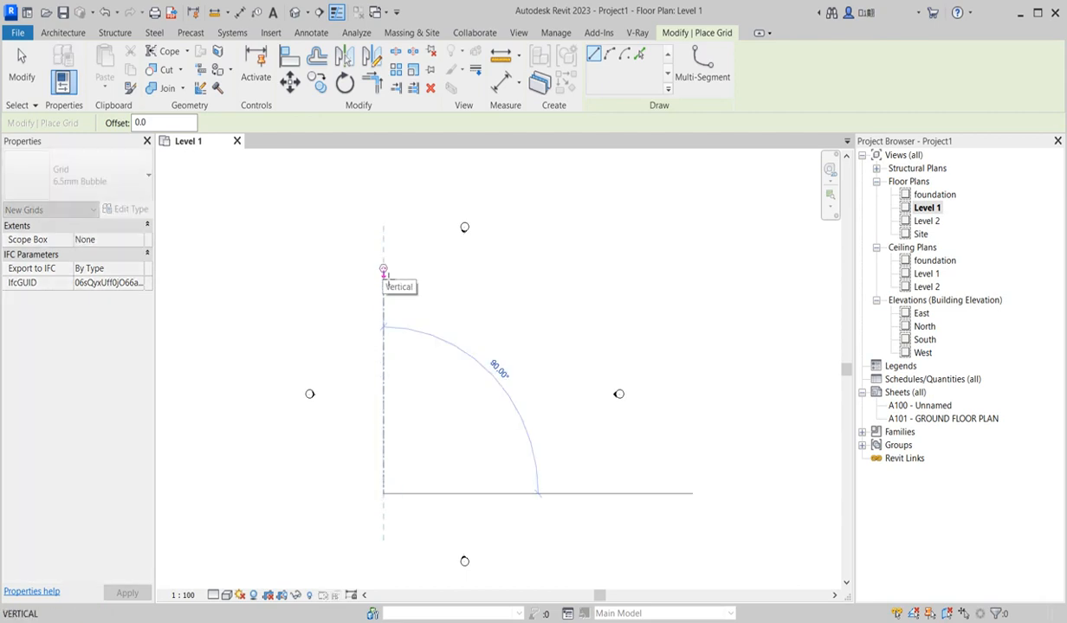
left_click(383, 262)
scroll(439, 270, "up", 2)
scroll(388, 279, "up", 2)
scroll(388, 279, "down", 2)
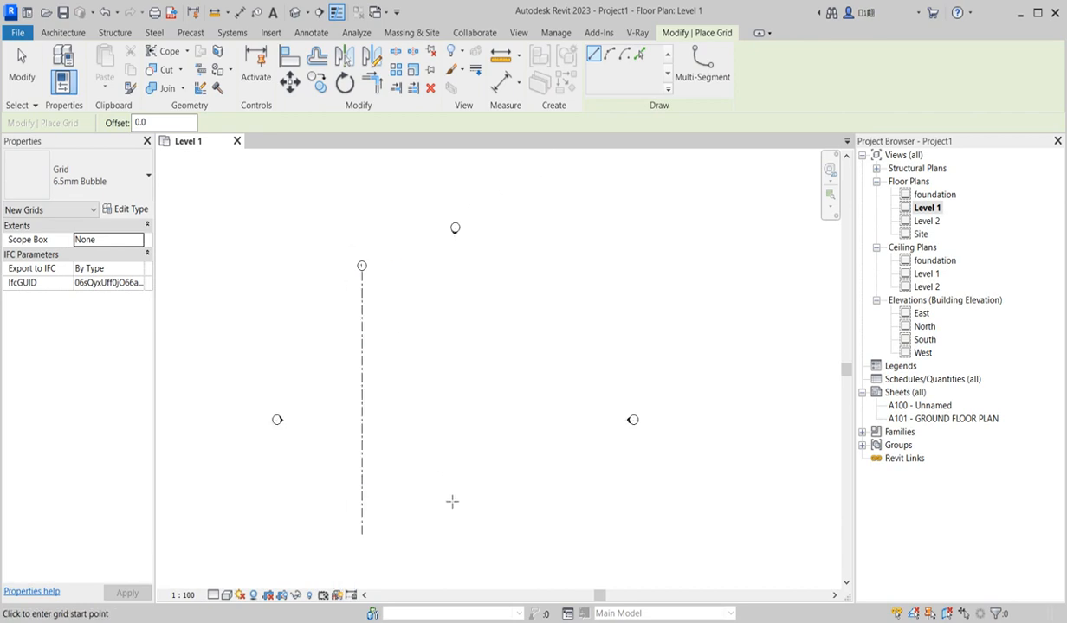
Draw two more vertical grid lines east of grid 1, spaced about 10000 and 11000 apart and aligned with its ends
left_click(435, 541)
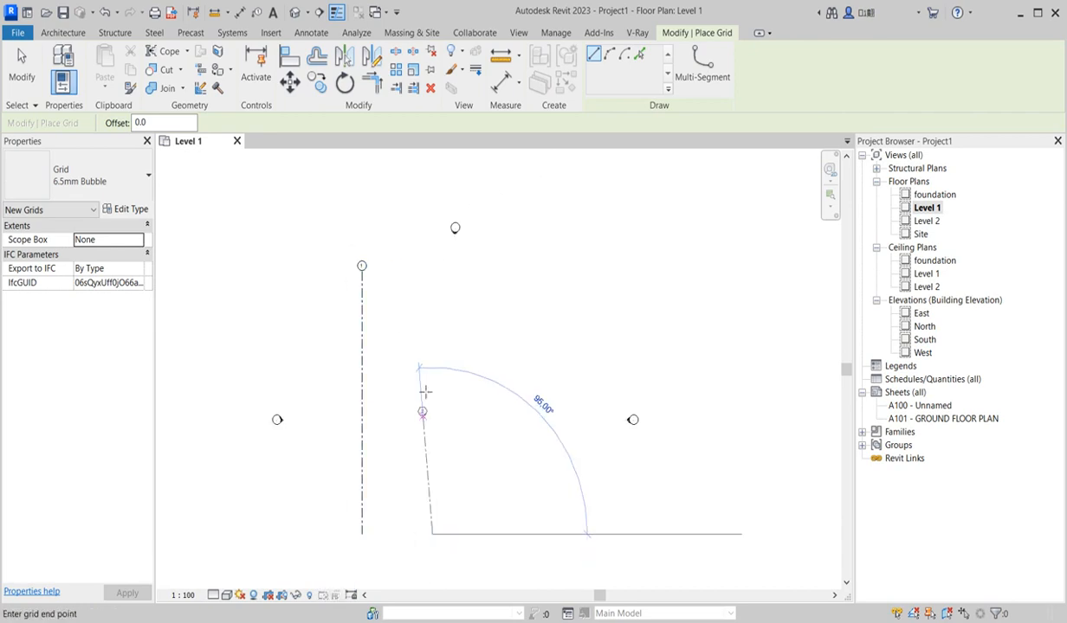
left_click(446, 277)
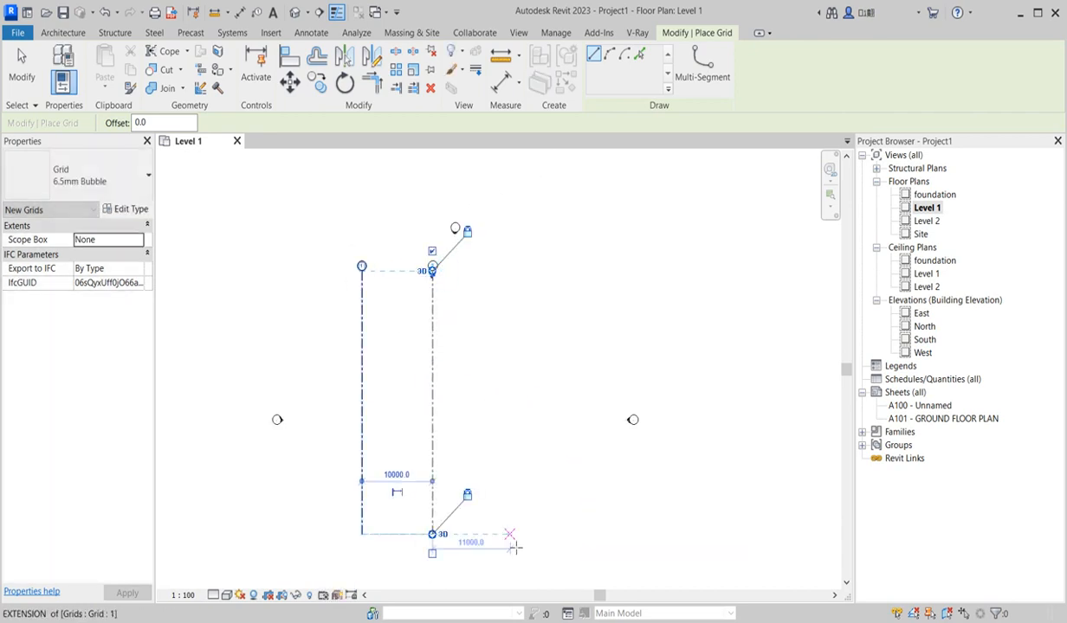
left_click(506, 530)
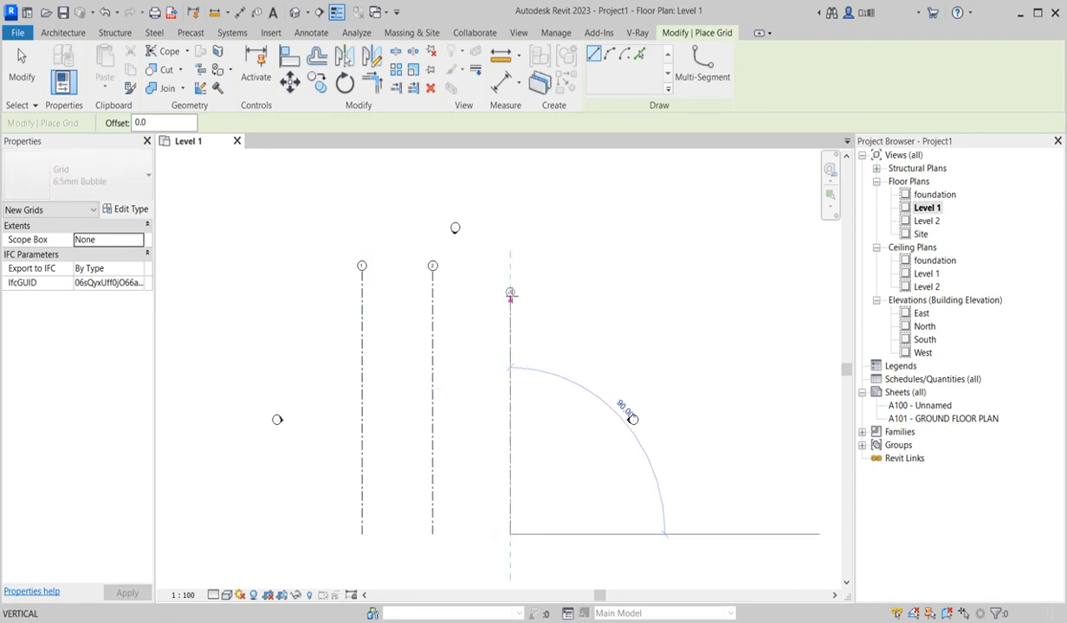
left_click(510, 271)
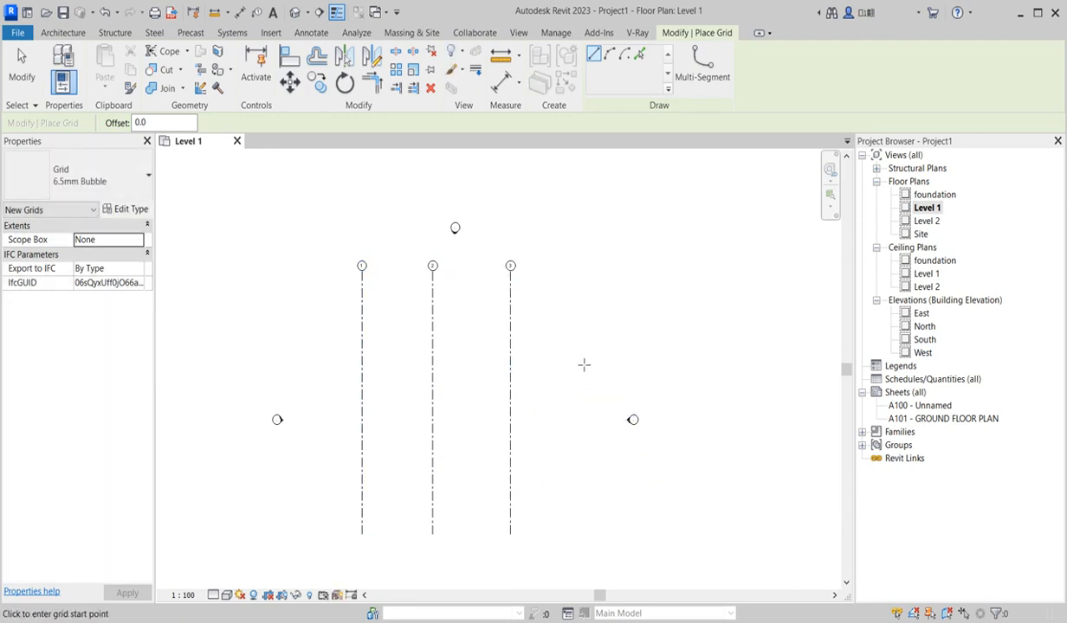
scroll(554, 372, "down", 1)
right_click(571, 325)
left_click(604, 334)
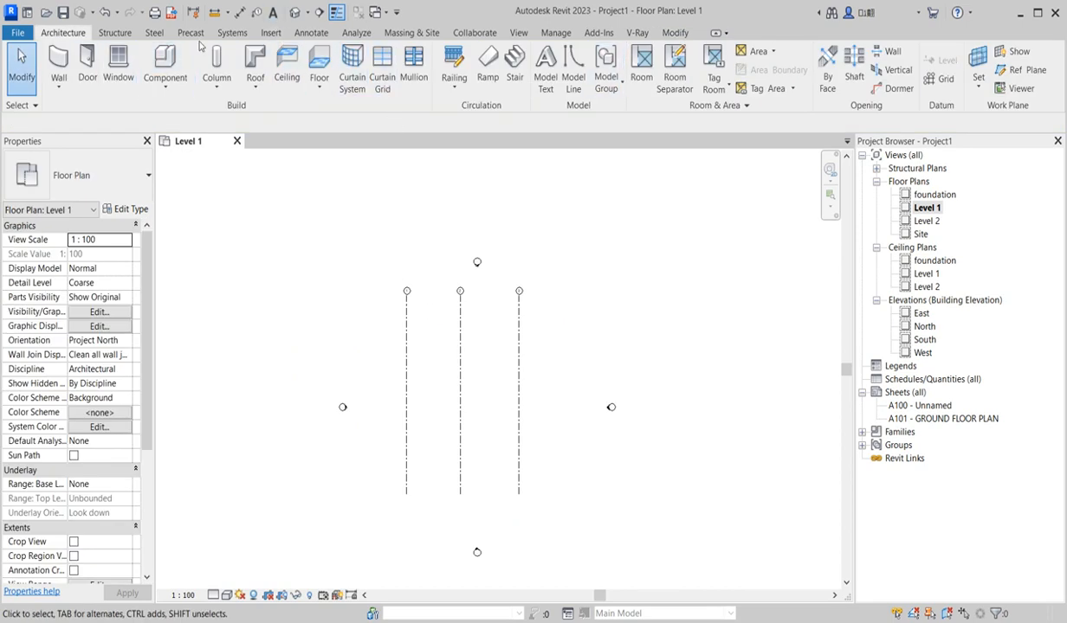
Draw a detail-line rectangle about 33000 by 38000 around the three grid lines, using the Wide Lines style
left_click(311, 33)
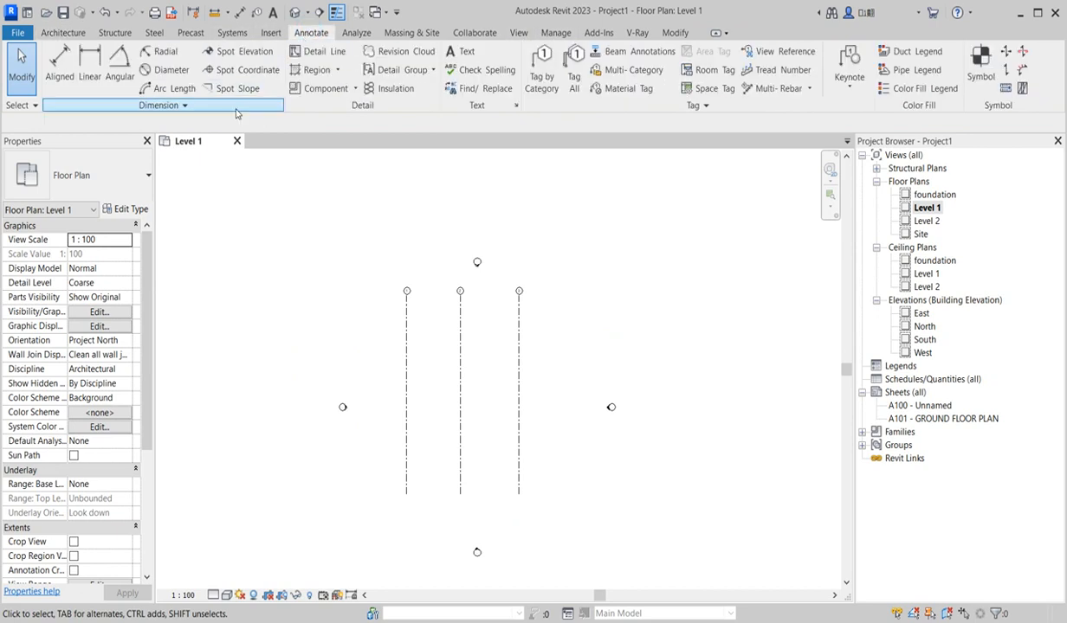
left_click(316, 51)
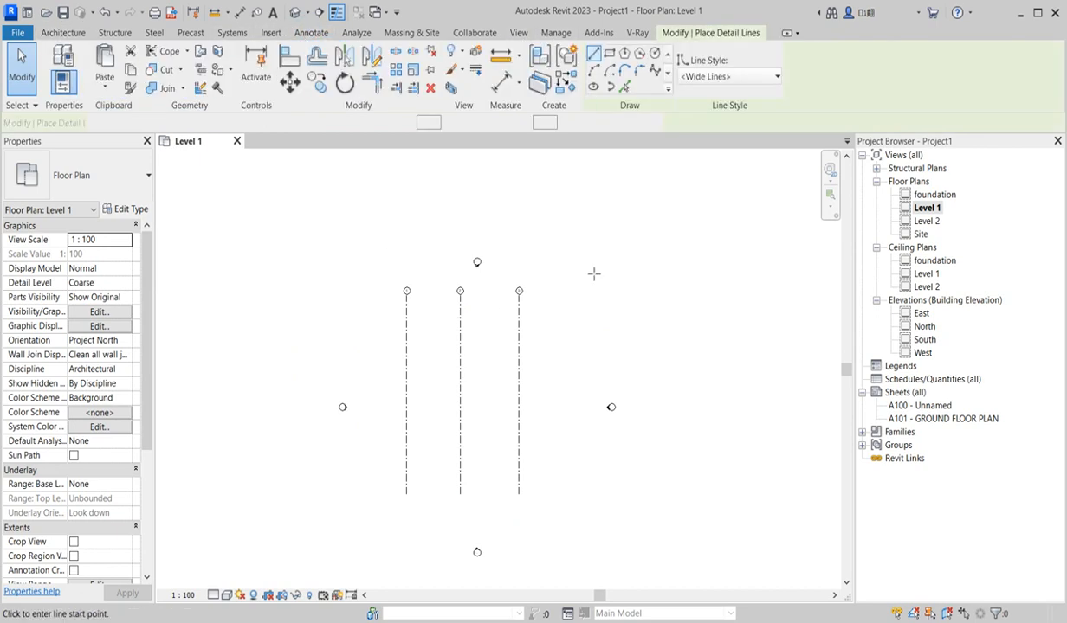
left_click(609, 52)
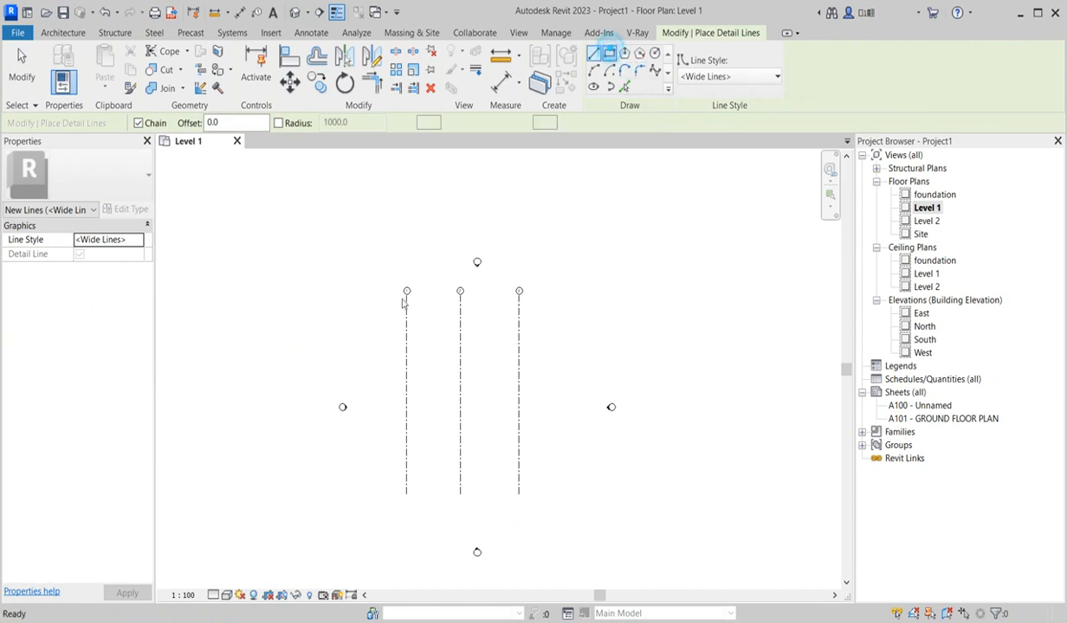
left_click(379, 295)
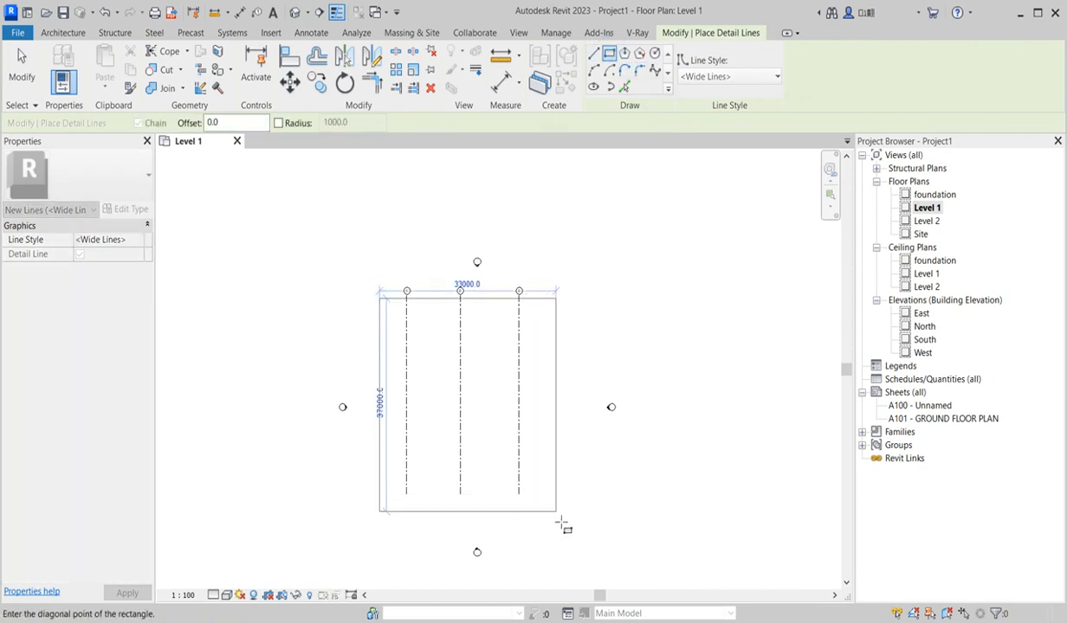
left_click(561, 518)
scroll(576, 275, "up", 2)
right_click(573, 251)
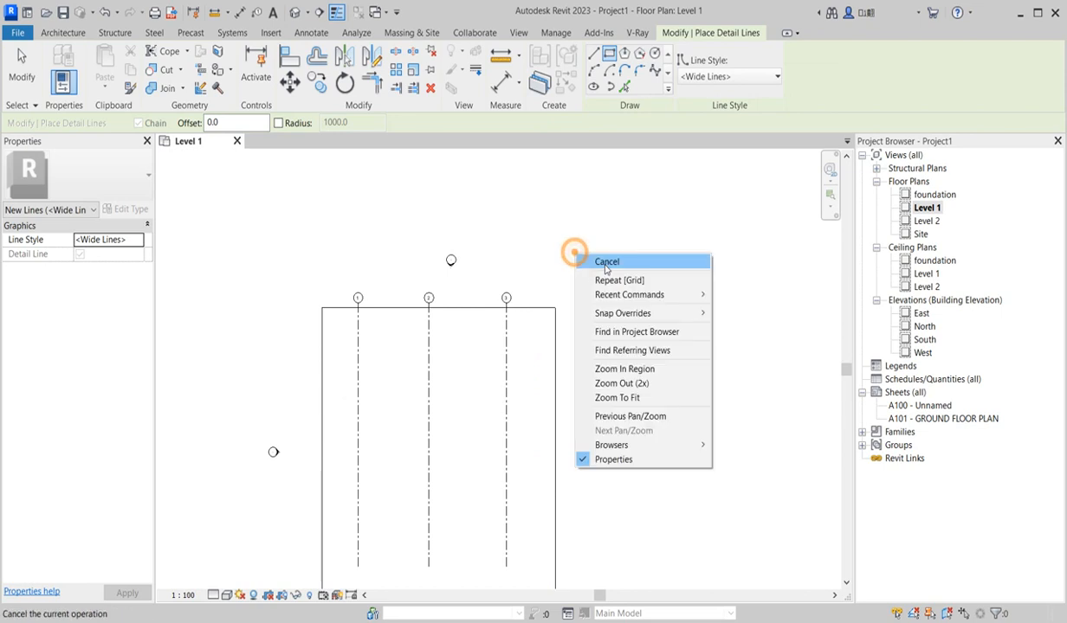
left_click(604, 261)
right_click(534, 254)
left_click(567, 269)
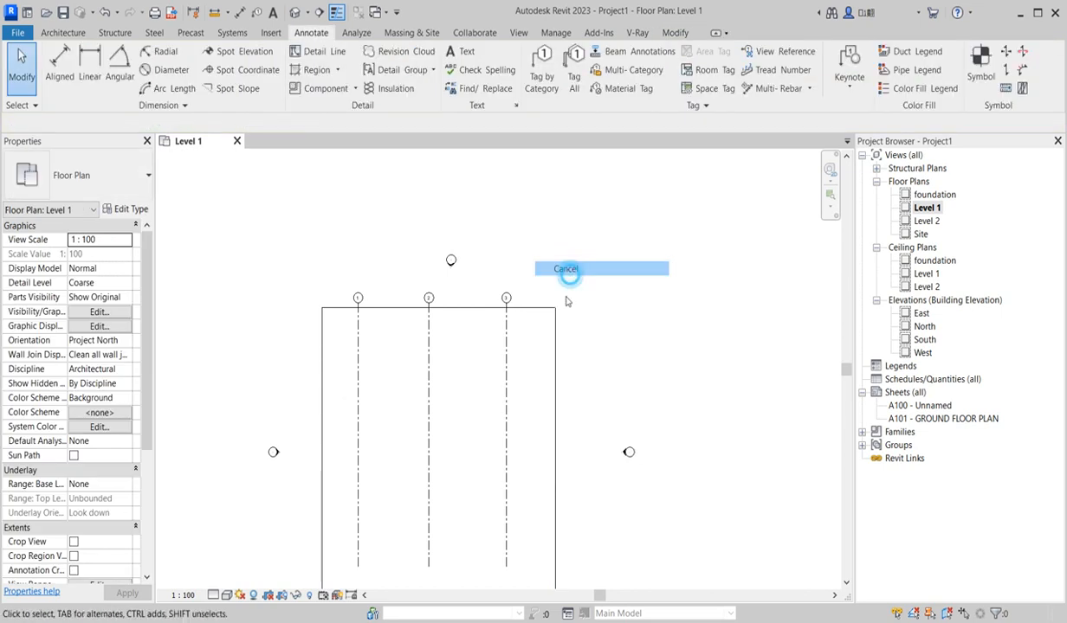
Set the detail-line rectangle's width to 18000 by moving its east edge
left_click(550, 350)
scroll(459, 346, "down", 3)
scroll(440, 445, "up", 2)
left_click(443, 448)
type("1")
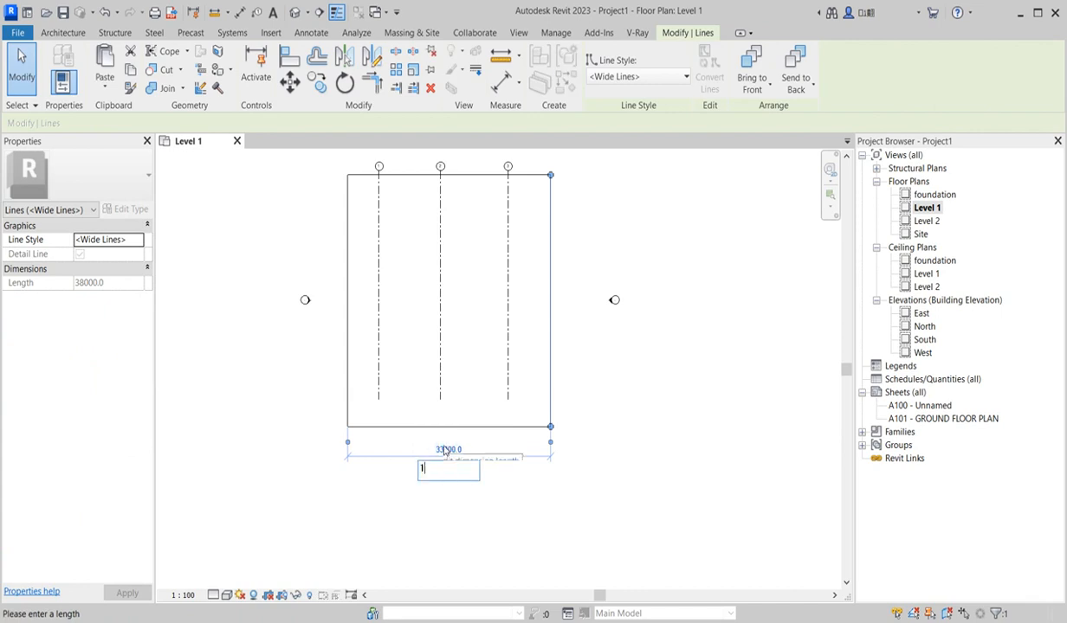
type("800")
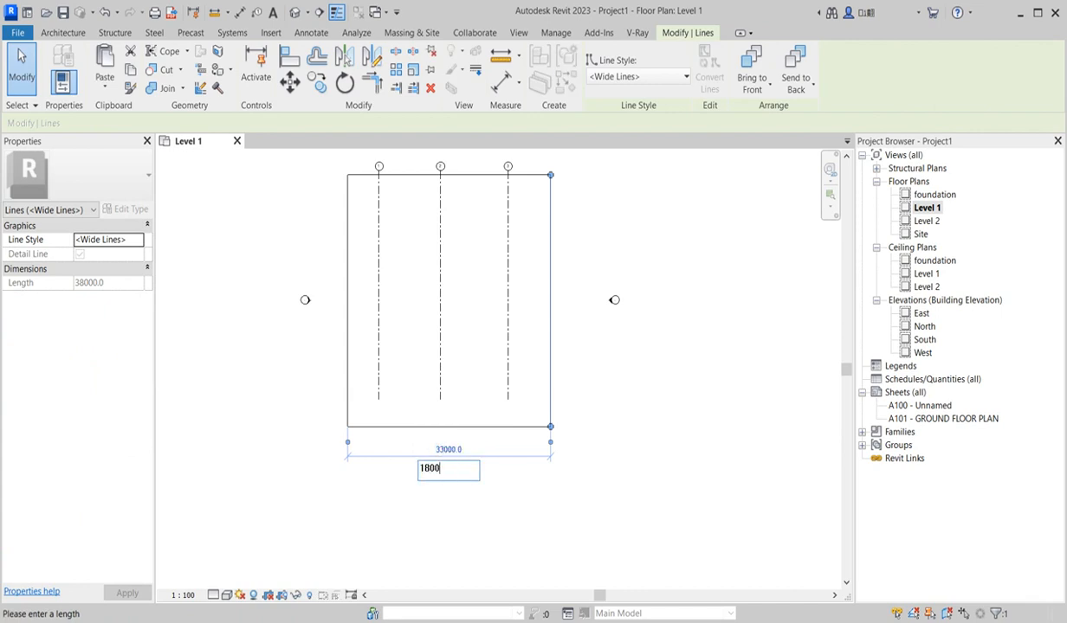
type("0")
key("Return")
left_click(582, 422)
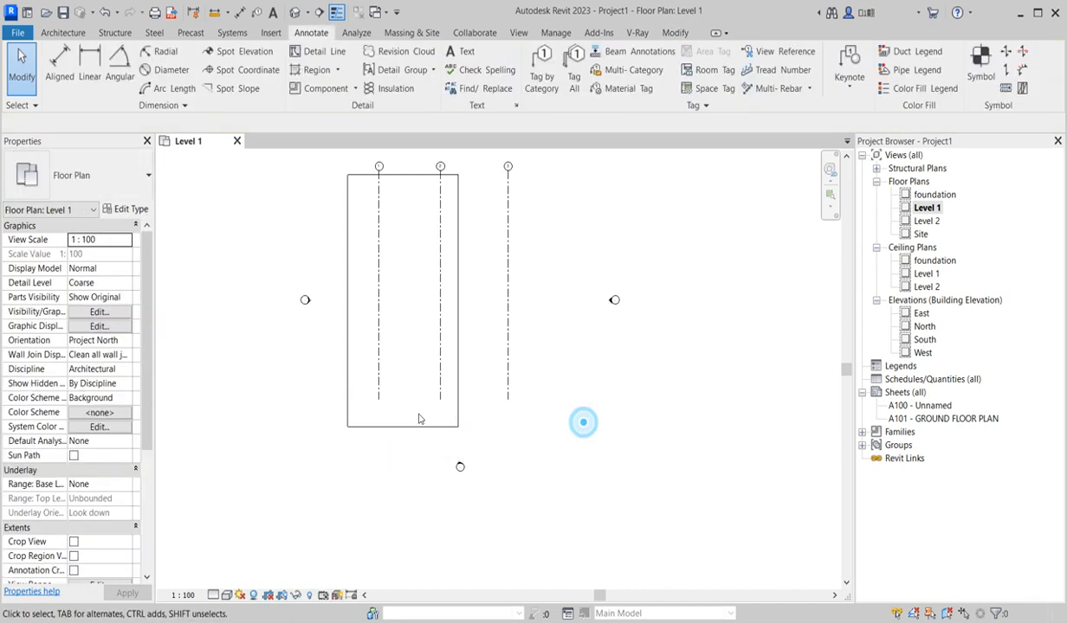
Set the detail-line rectangle's height to 36000 by moving its north edge
scroll(385, 419, "down", 2)
scroll(394, 234, "up", 2)
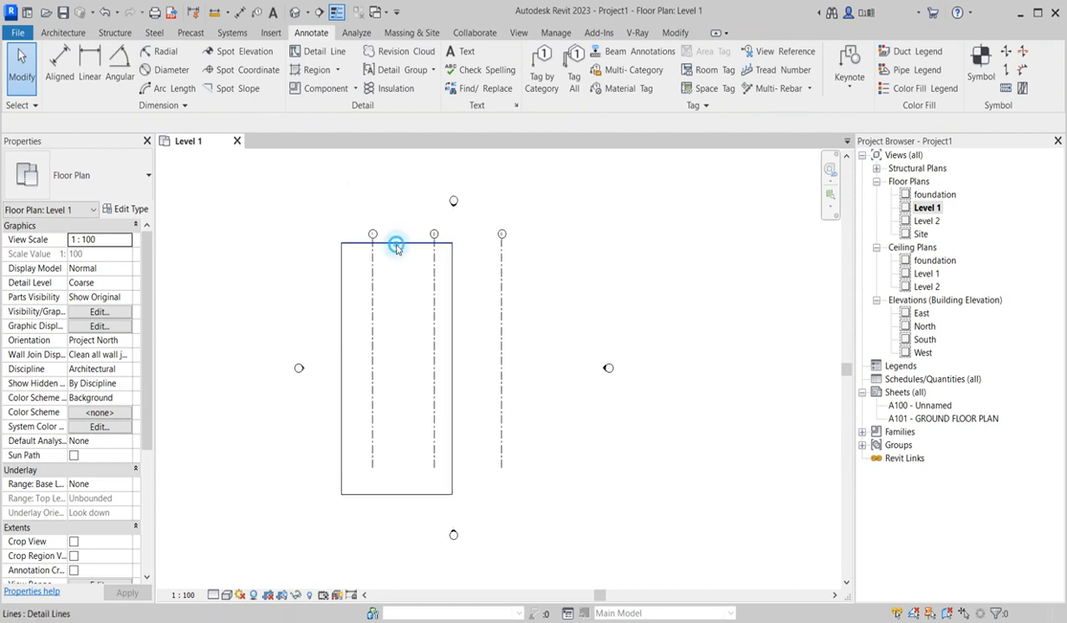
left_click(394, 243)
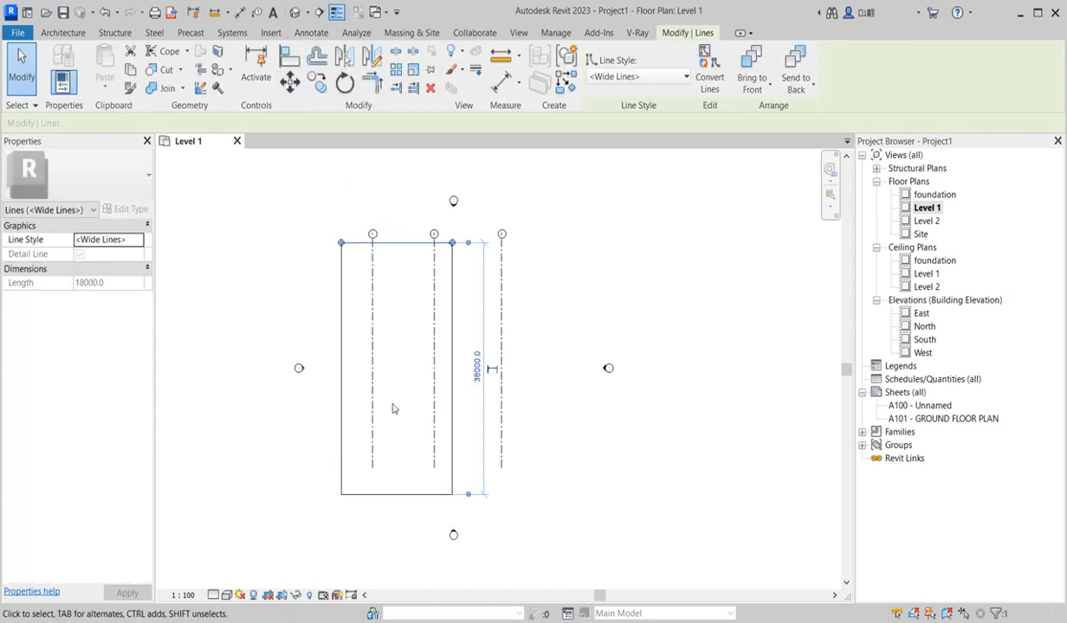
left_click(476, 368)
type("36000")
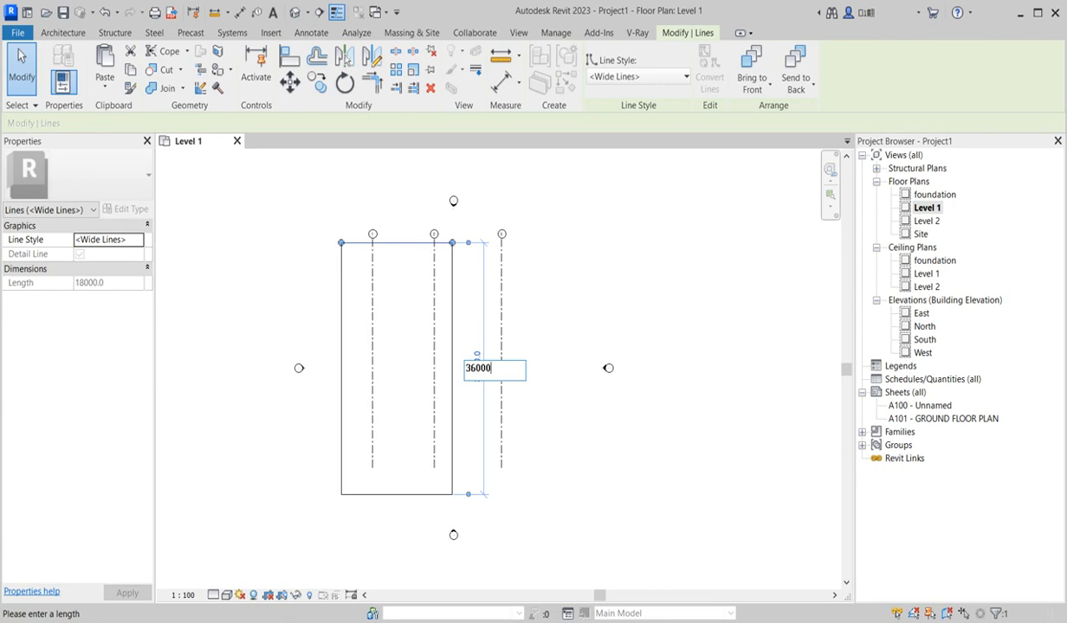
key("Return")
left_click(538, 373)
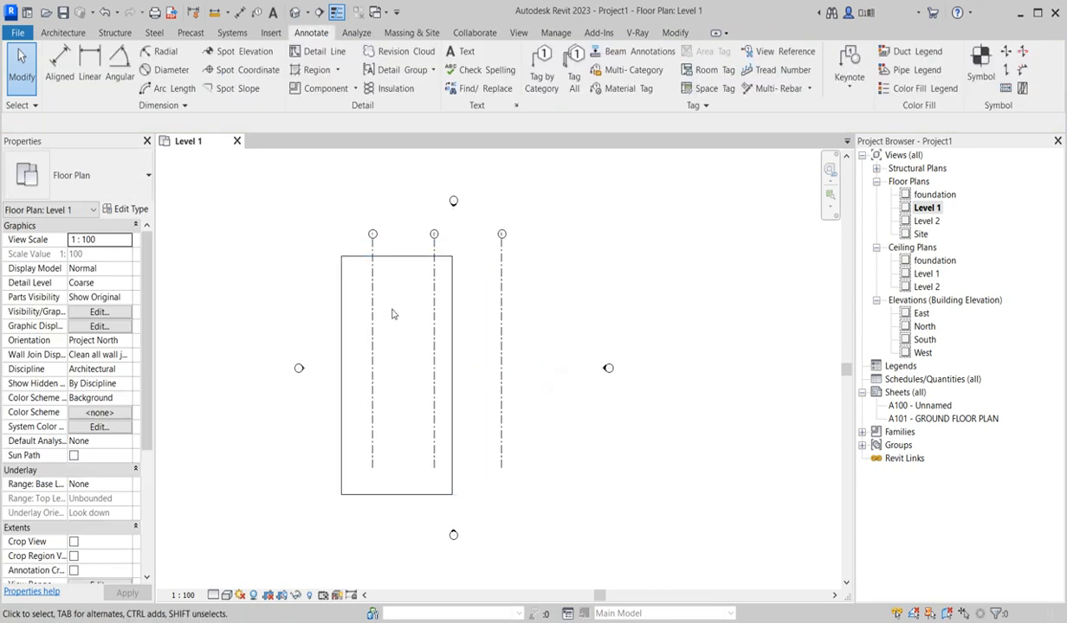
Select all four lines of the rectangle and nudge it east until it sits between grids 1 and 3
left_click_drag(303, 227, 415, 416)
left_click_drag(323, 237, 488, 529)
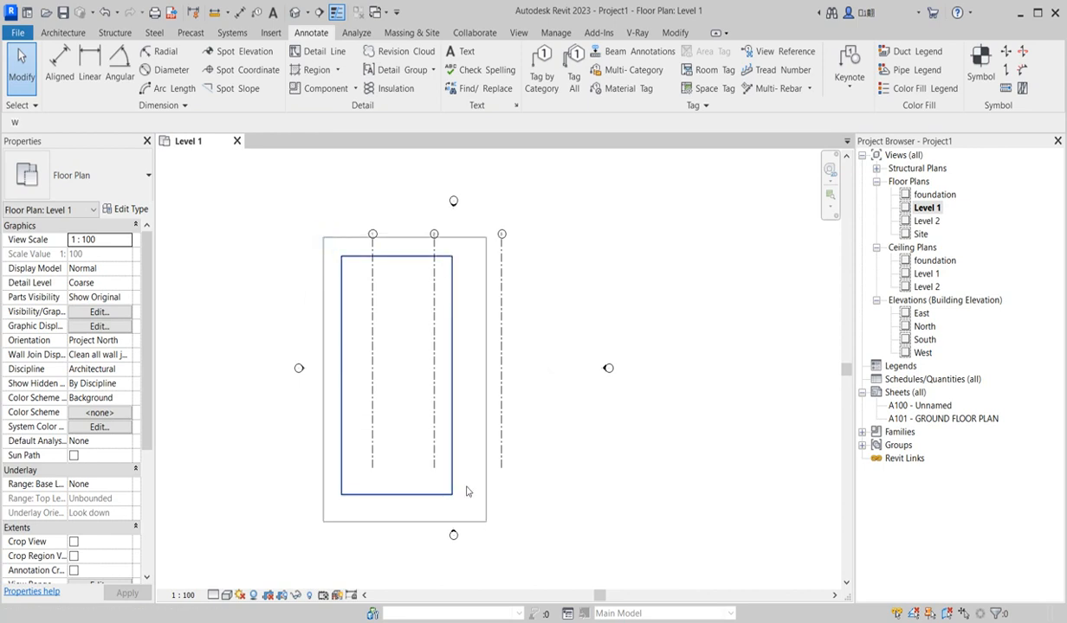
key("Right")
key("Right")
key("Right")
key("Right")
key("Right")
key("Right")
key("Right")
key("Right")
key("Right")
key("Right")
key("Right")
key("Right")
key("Right")
key("Right")
key("Right")
key("Right")
key("Right")
key("Right")
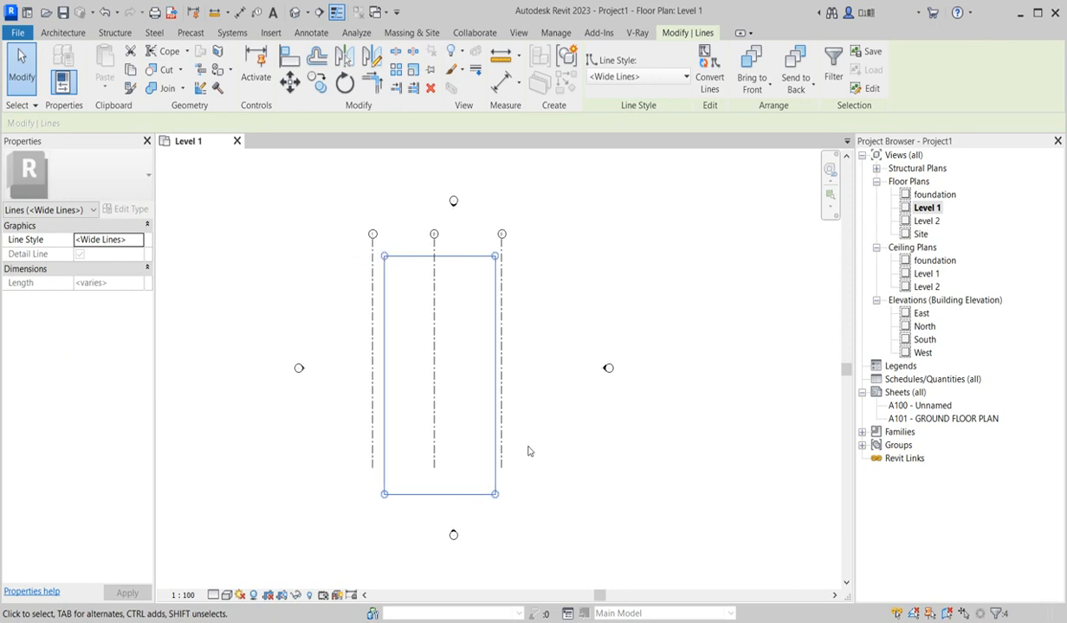
left_click(524, 278)
scroll(443, 262, "up", 3)
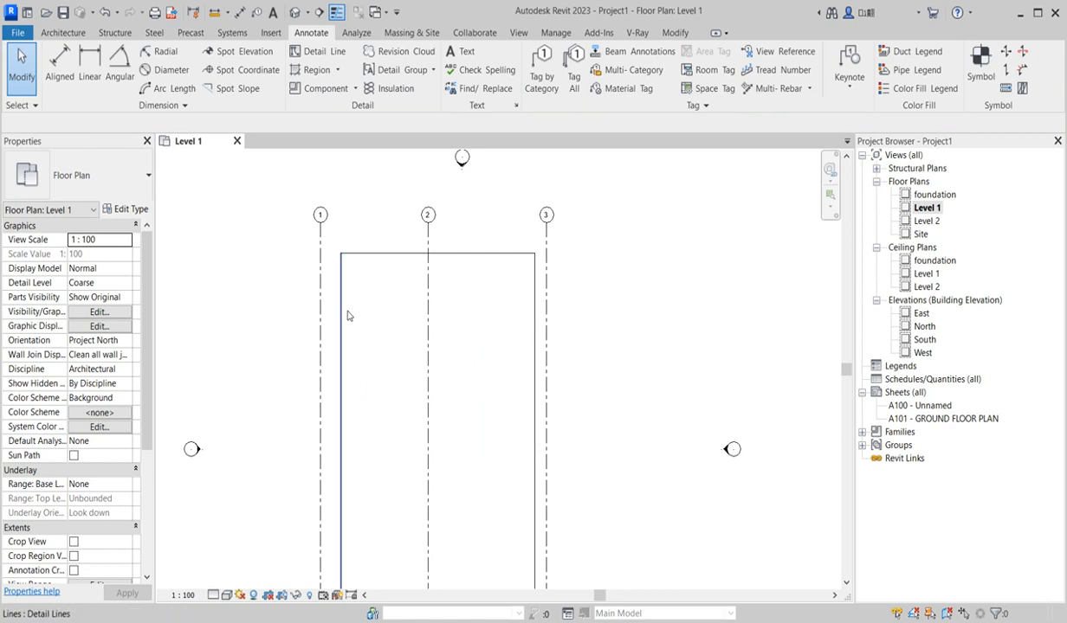
Group the four lines of the plot outline as a detail group named LAYOUT SITE
scroll(464, 316, "down", 2)
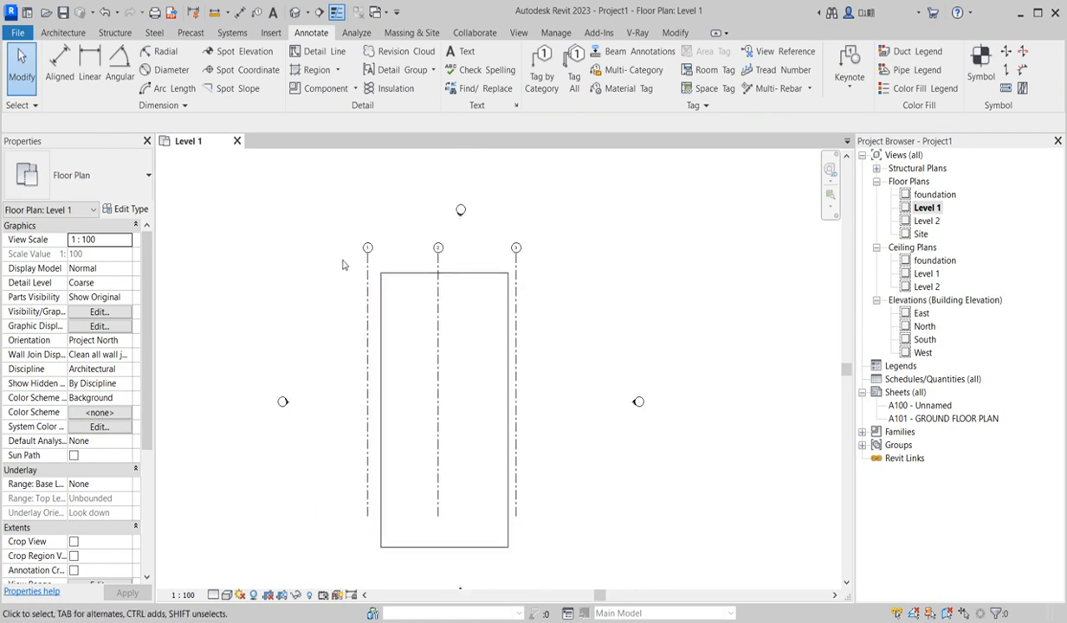
left_click_drag(355, 264, 539, 569)
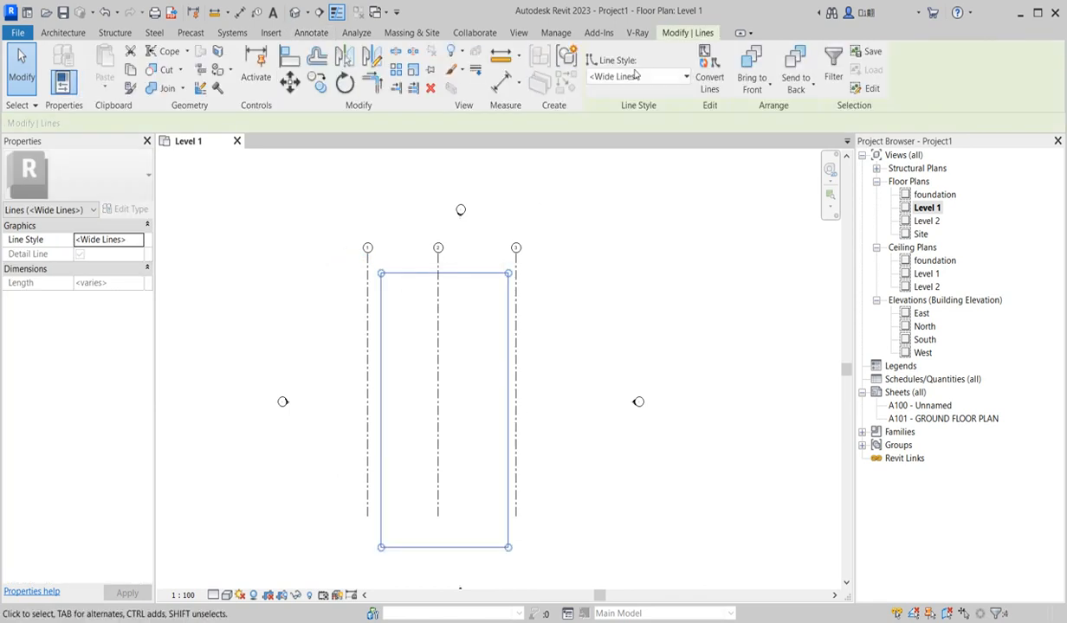
left_click(566, 54)
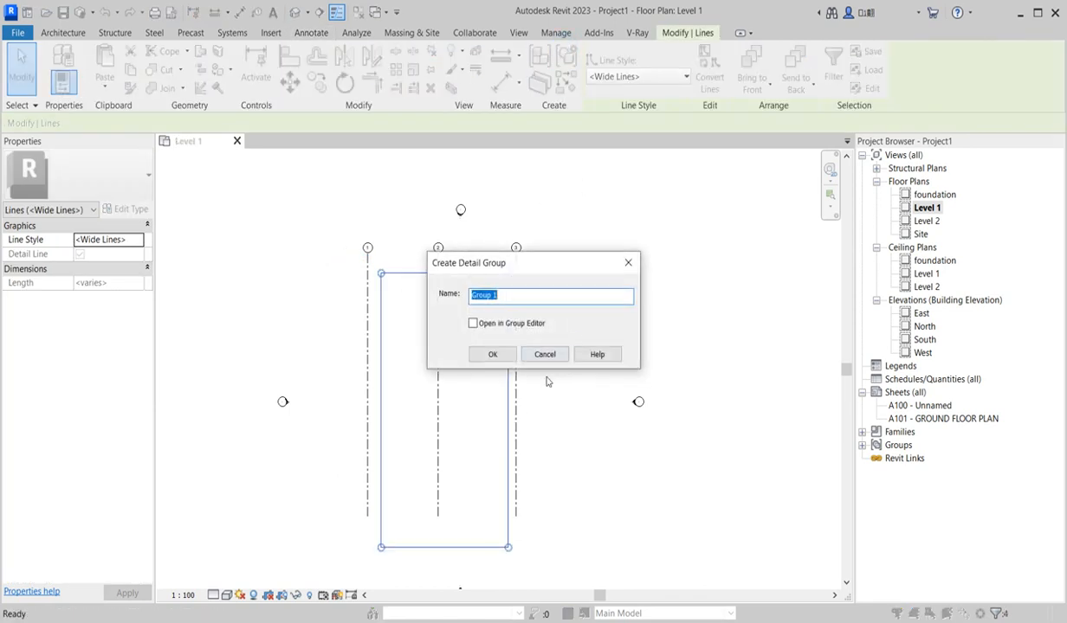
type("L")
left_click(506, 361)
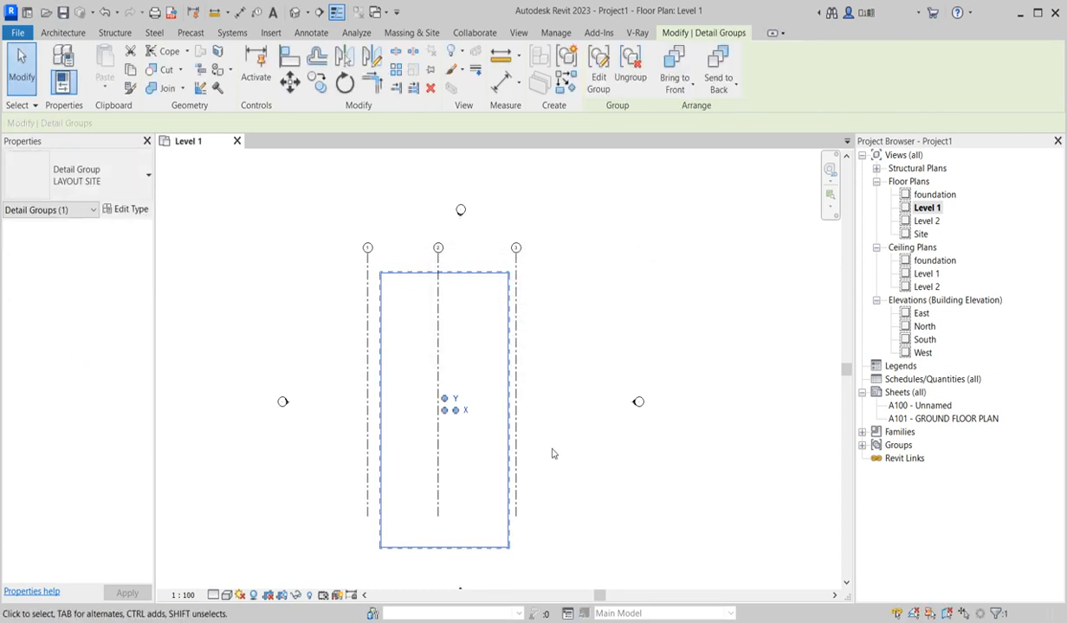
left_click(564, 414)
Offset detail lines 3000 inward from the west, east and north edges of the plot outline by picking those edges
scroll(346, 330, "up", 2)
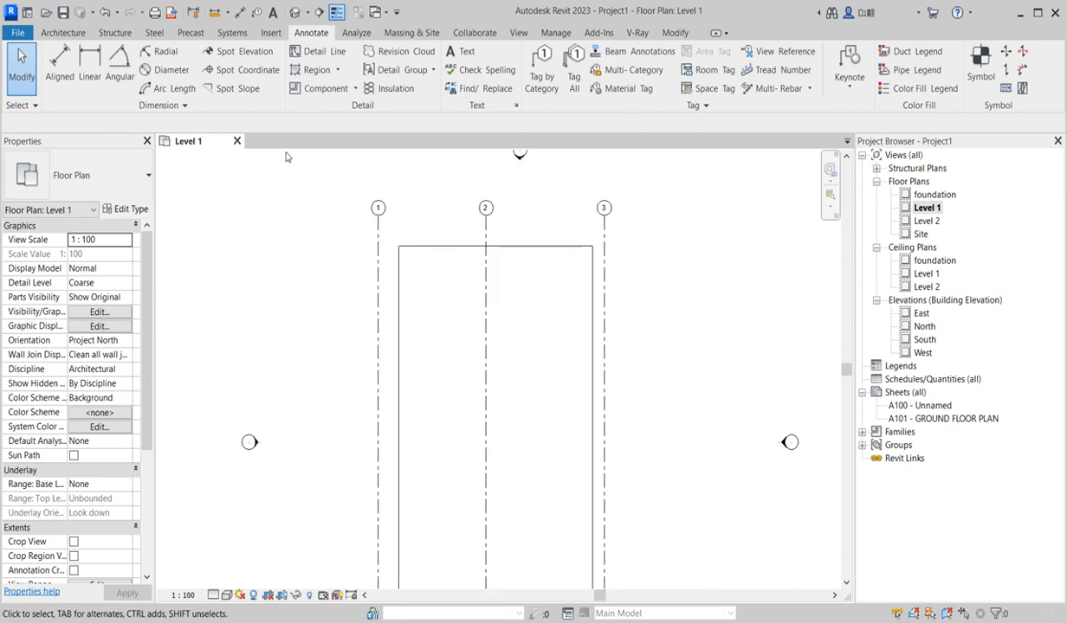
left_click(322, 52)
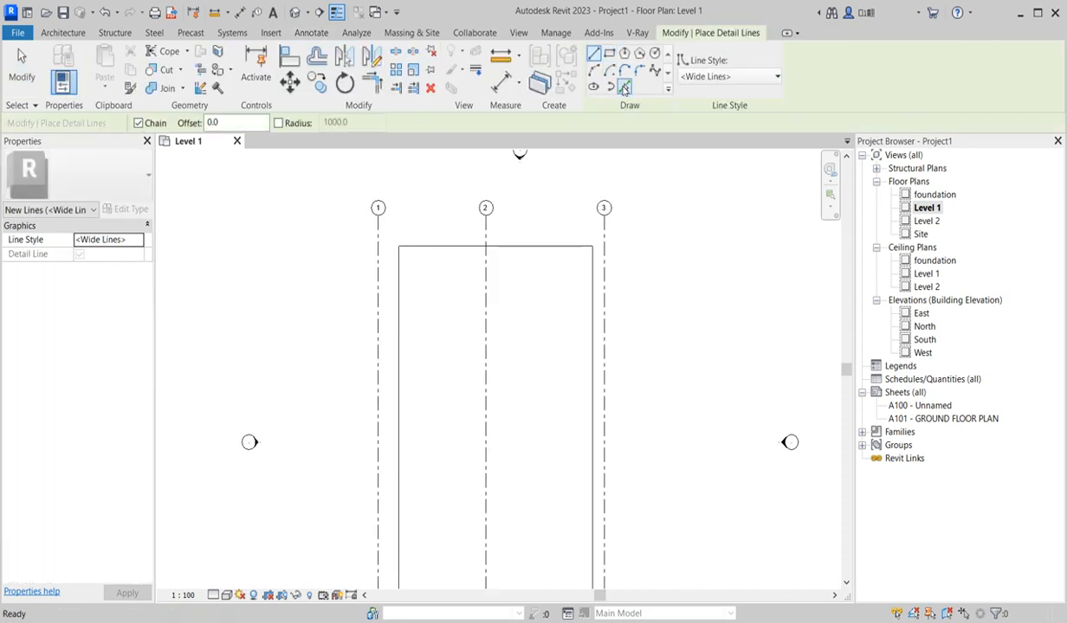
left_click(623, 87)
double_click(208, 126)
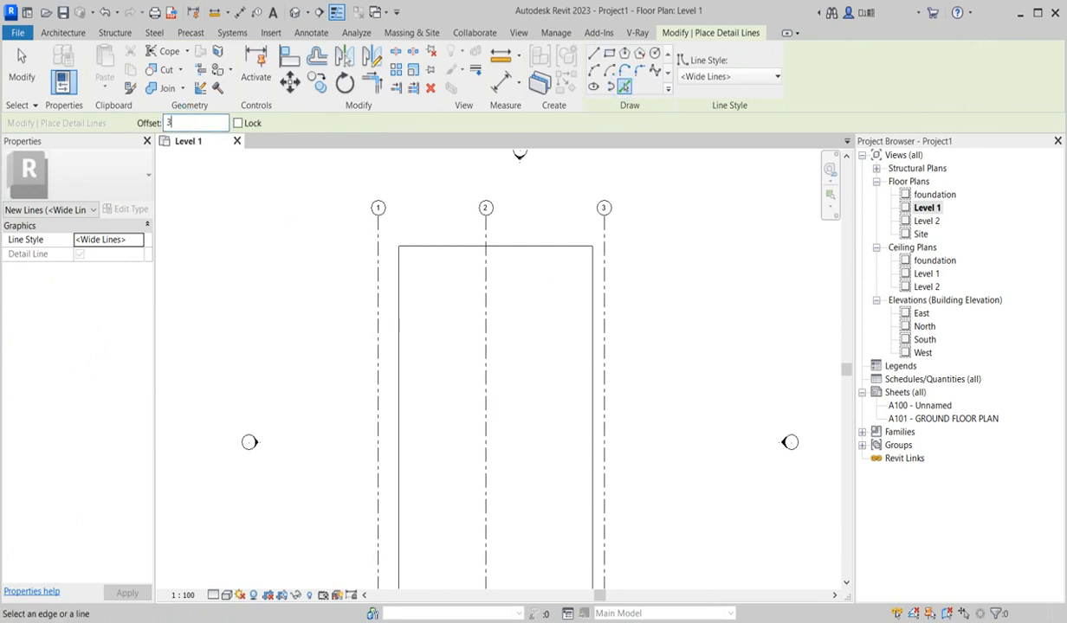
left_click(399, 398)
left_click(590, 389)
left_click(517, 247)
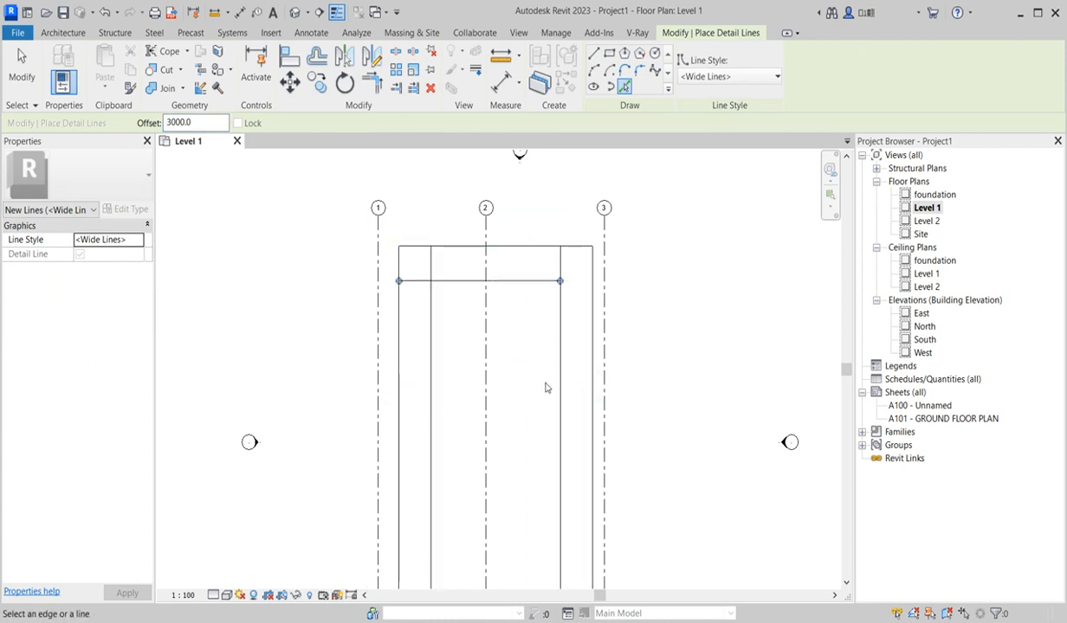
scroll(421, 302, "up", 1)
scroll(423, 311, "down", 4)
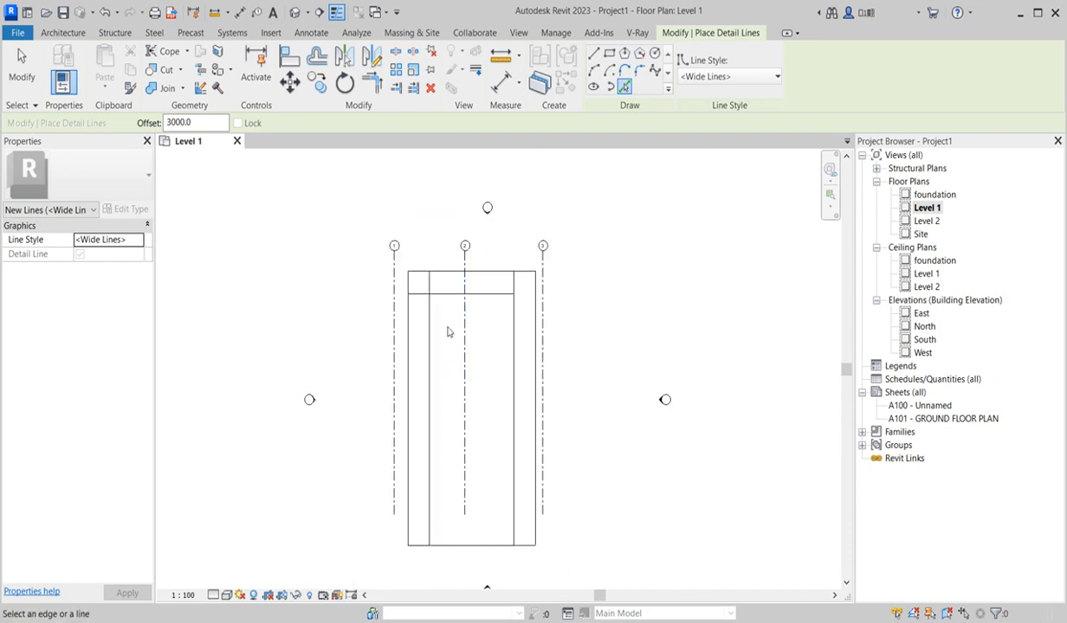
scroll(438, 304, "up", 1)
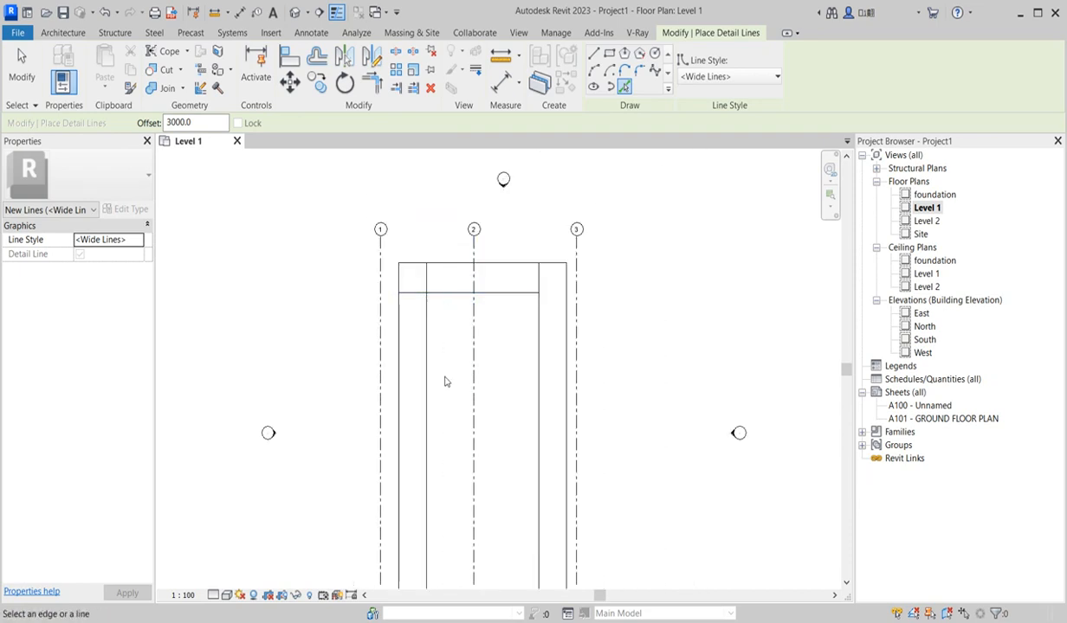
key("Escape")
Trim the three offset lines to clean corners at the northwest and northeast
scroll(404, 335, "up", 2)
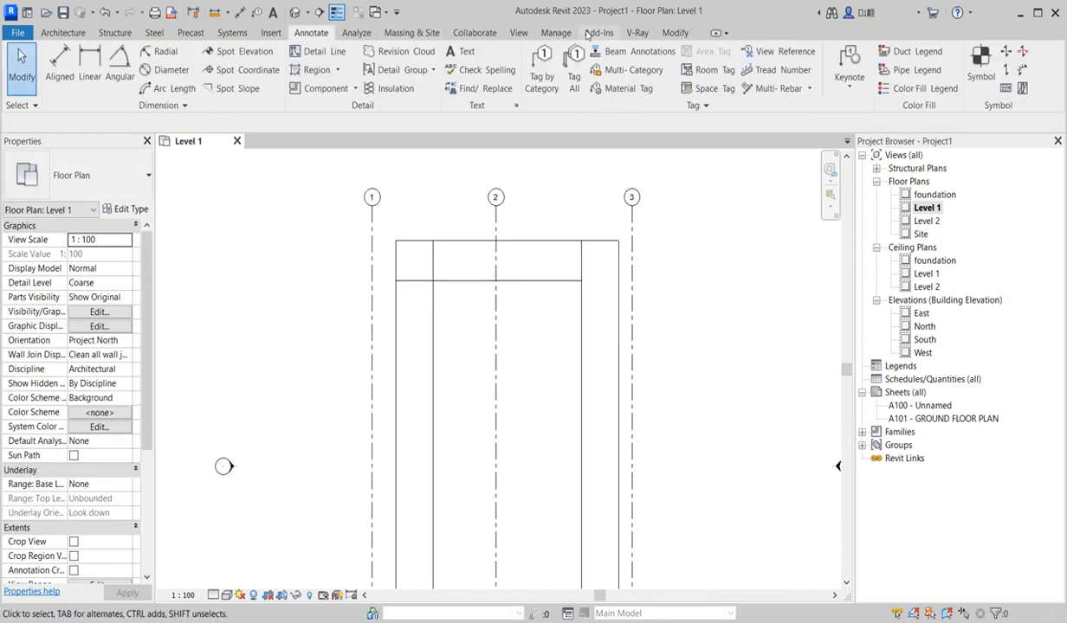
left_click(675, 32)
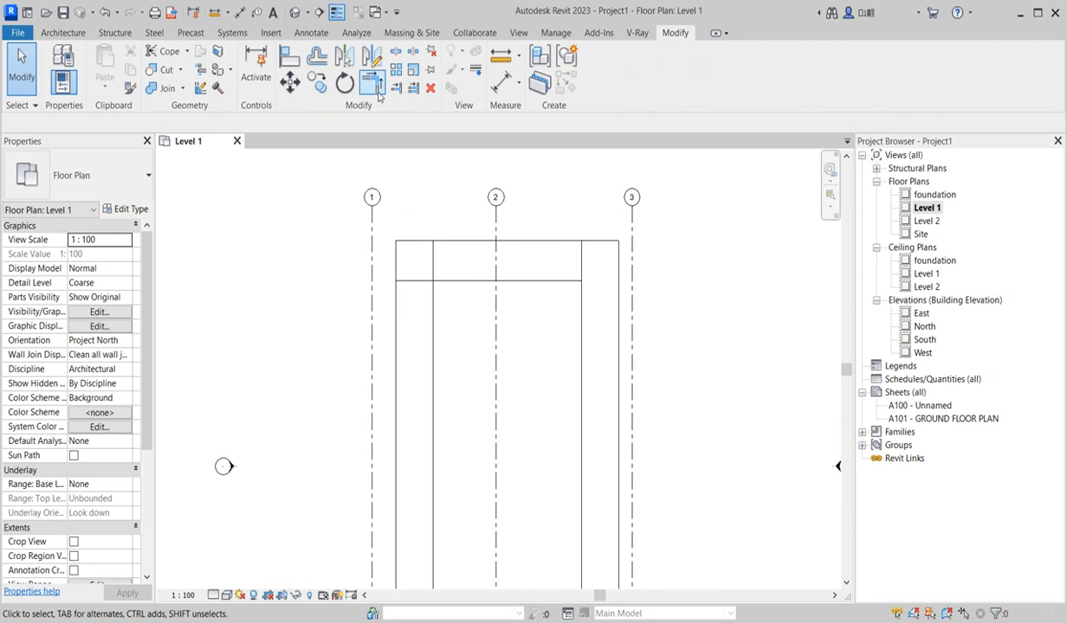
left_click(445, 281)
left_click(433, 308)
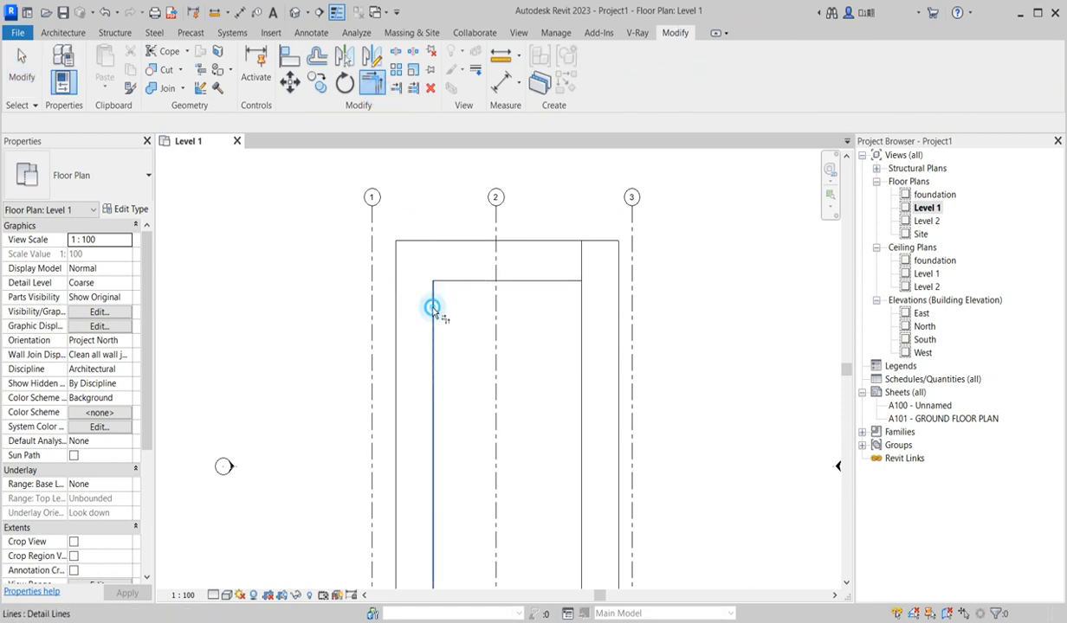
left_click(553, 283)
left_click(579, 313)
scroll(547, 224, "down", 3)
scroll(488, 365, "up", 3)
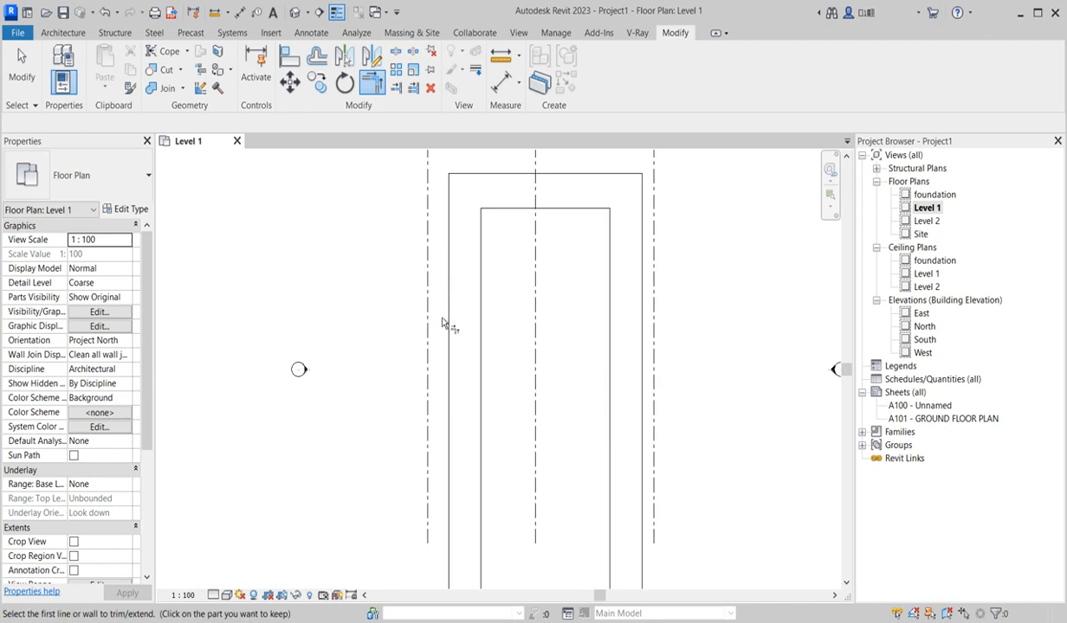
scroll(445, 327, "down", 3)
right_click(344, 269)
left_click(379, 278)
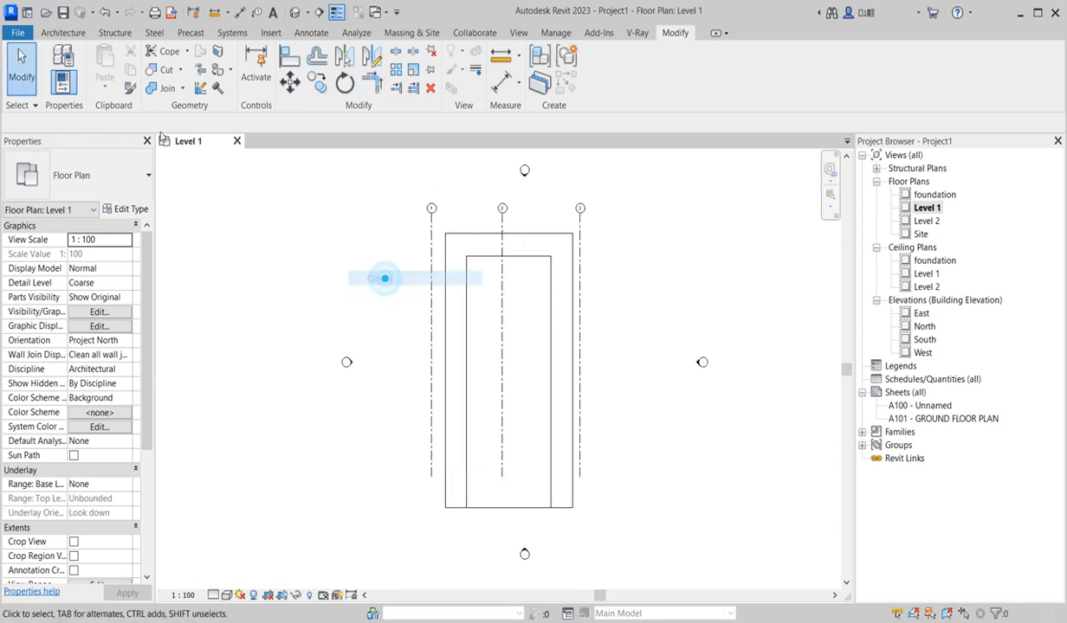
Start placing walls and choose the Basic Wall type Generic - 200mm
left_click(62, 32)
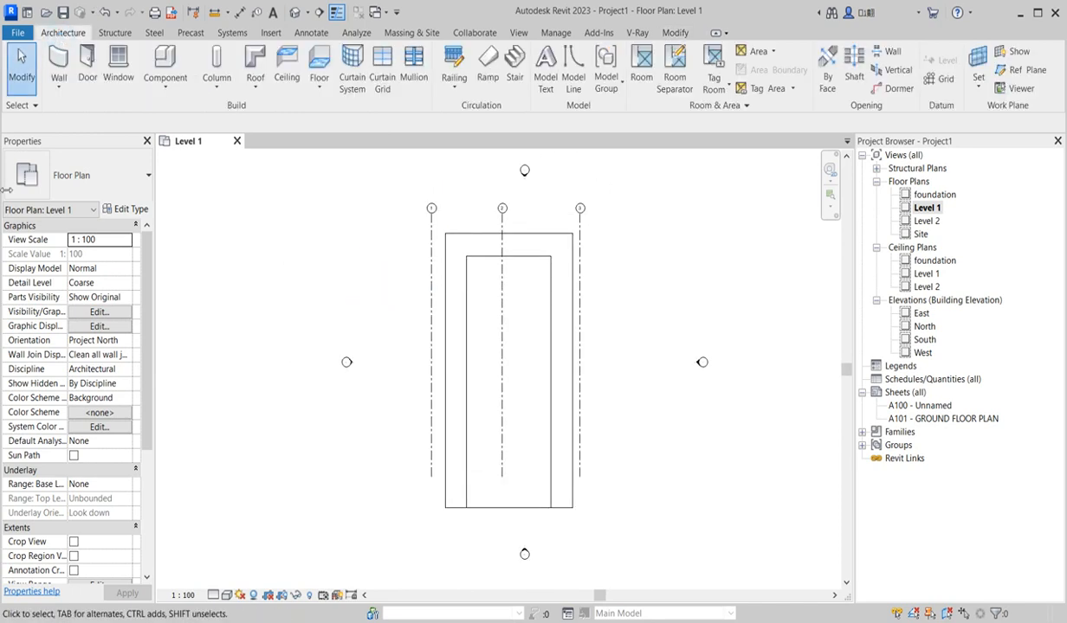
left_click(58, 69)
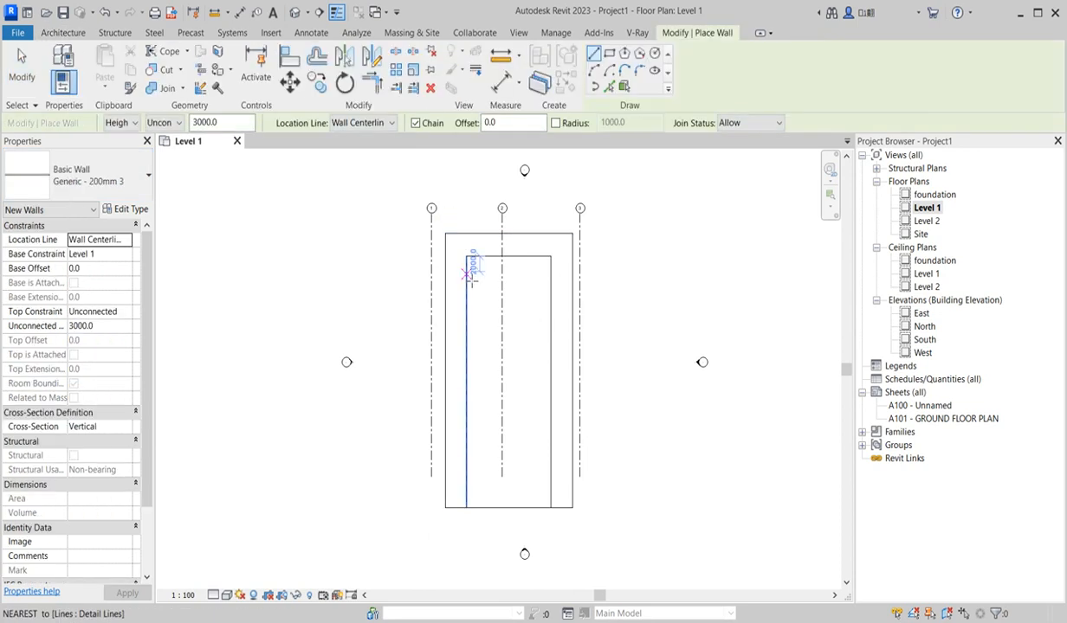
scroll(475, 260, "up", 2)
left_click(467, 248)
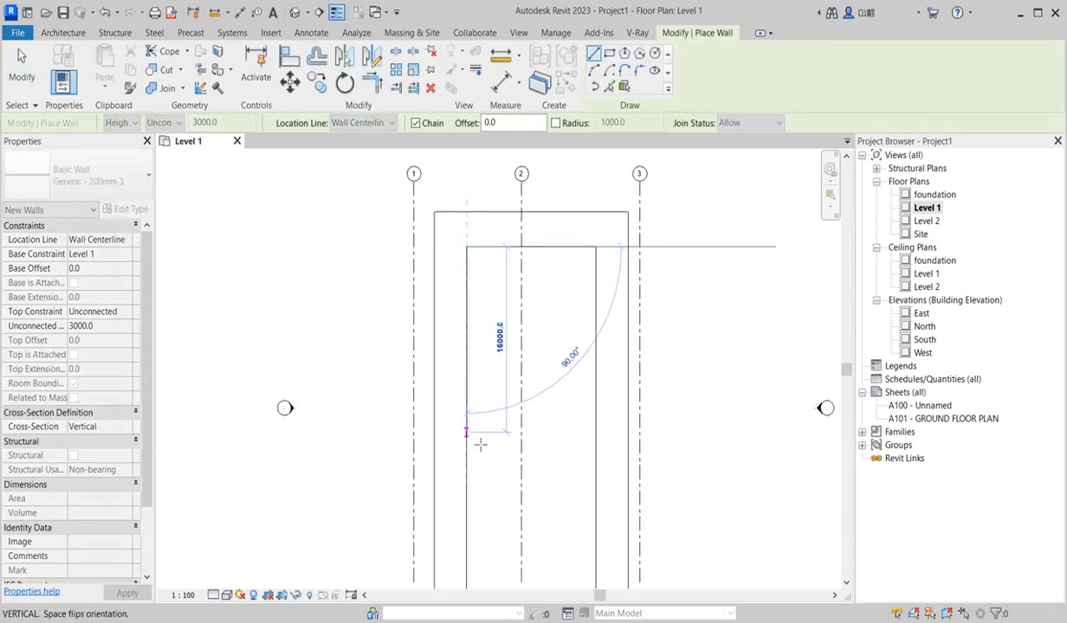
key("Escape")
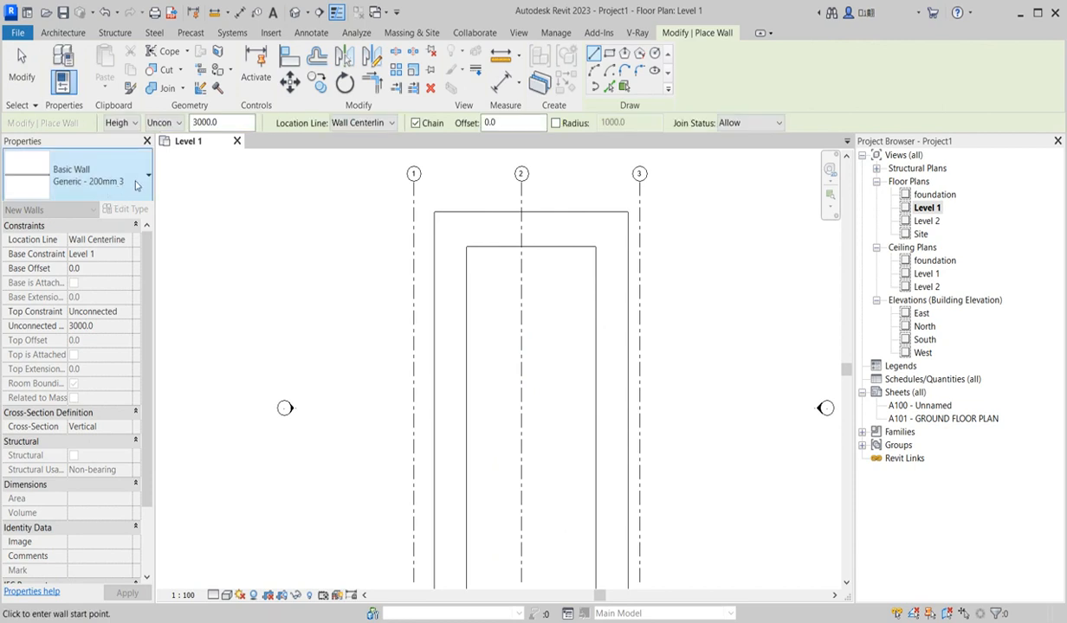
left_click(136, 178)
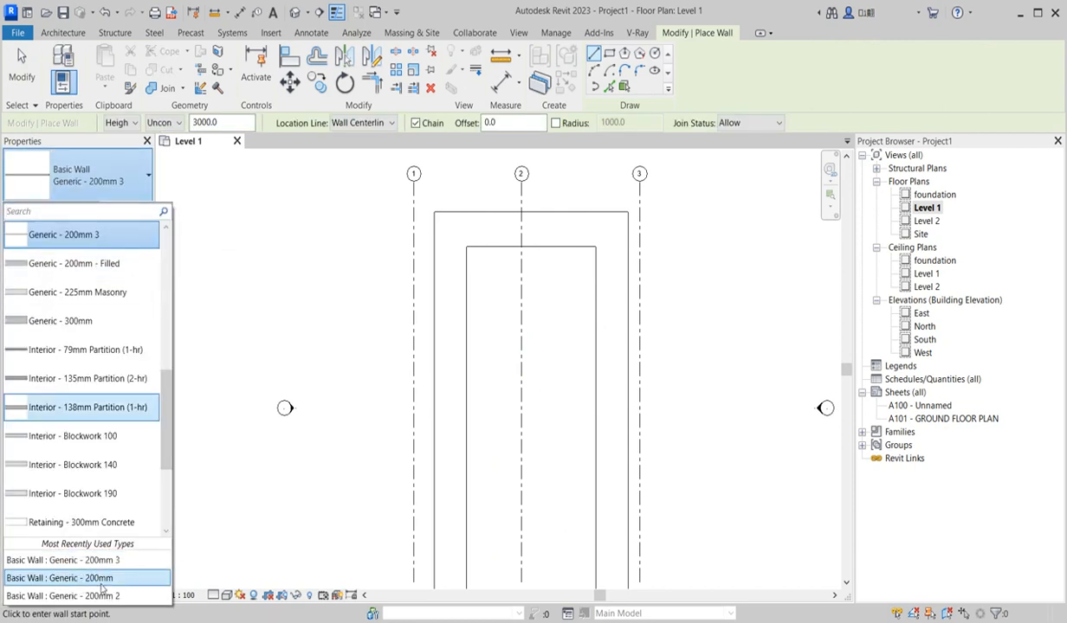
left_click(99, 565)
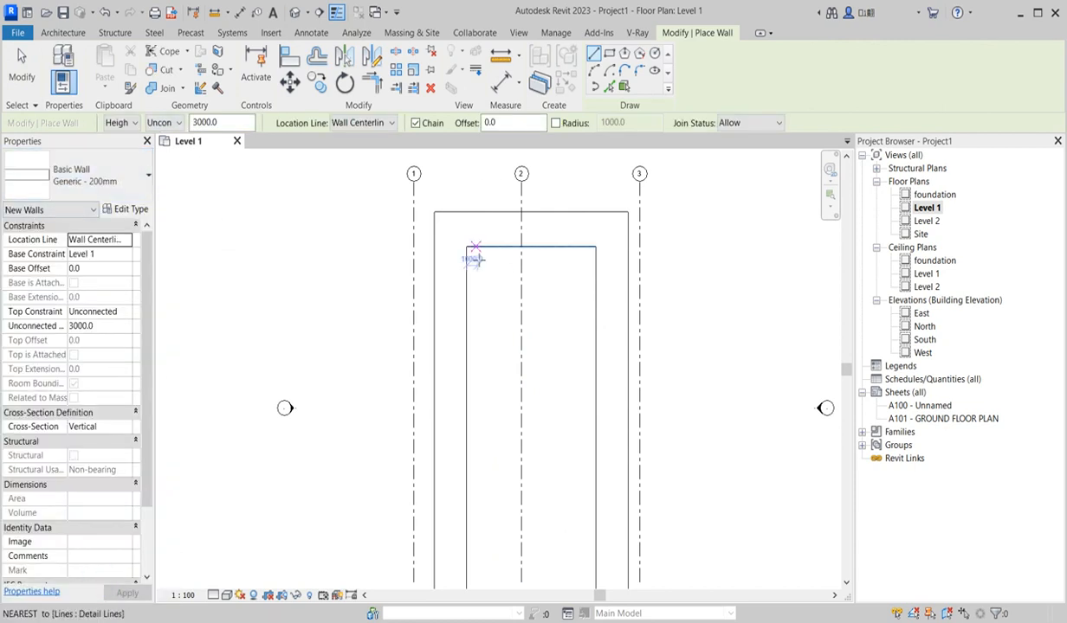
Set the structure layer thickness of the Generic - 200mm wall type to 225
left_click(131, 210)
left_click(454, 226)
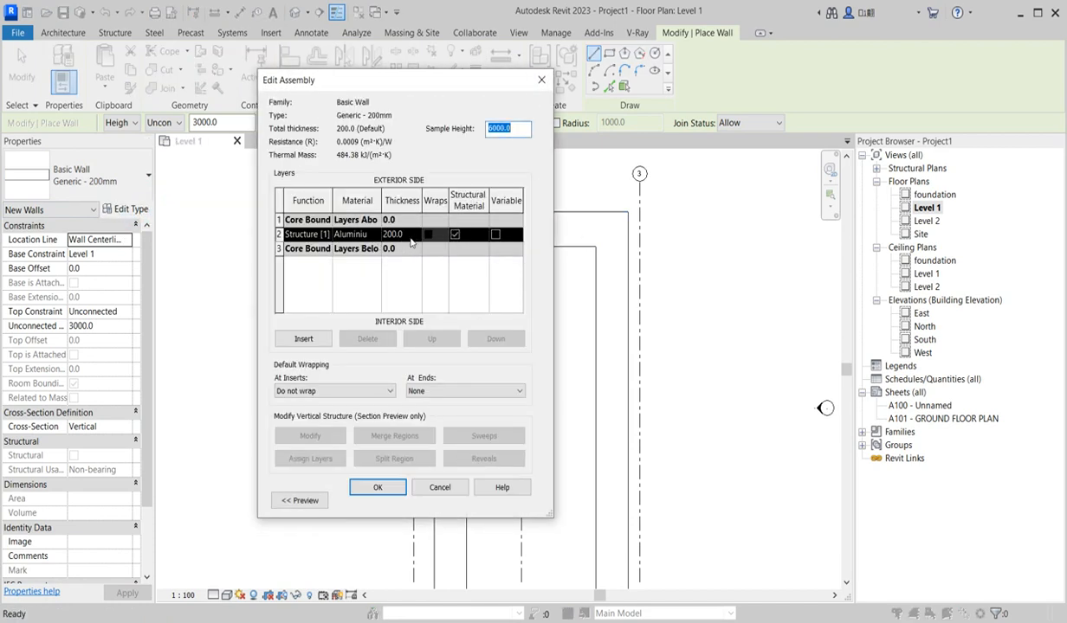
left_click(415, 239)
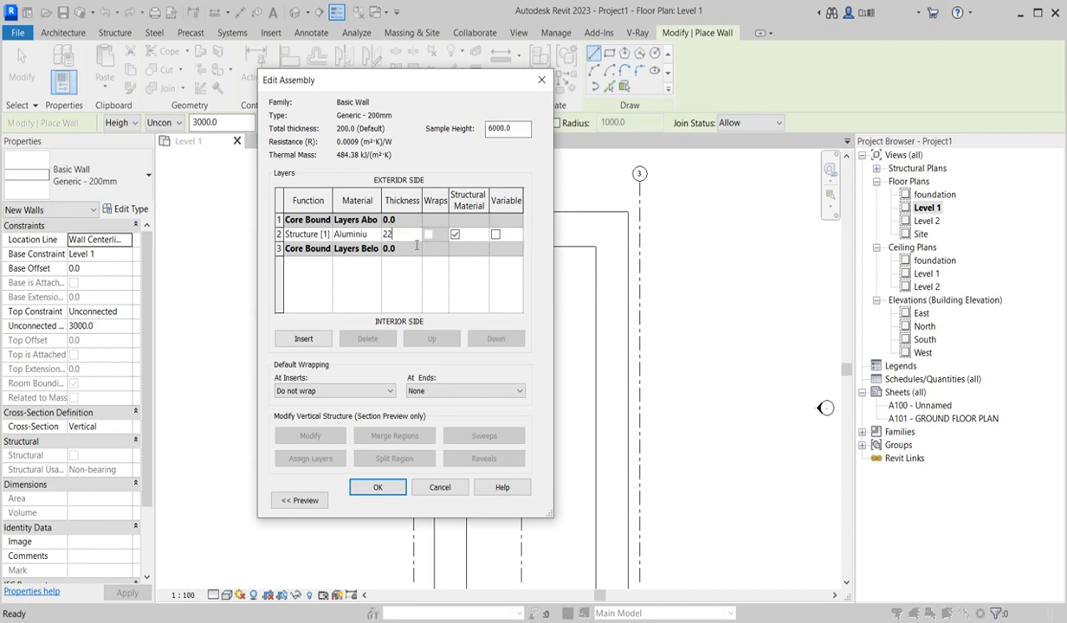
left_click(403, 488)
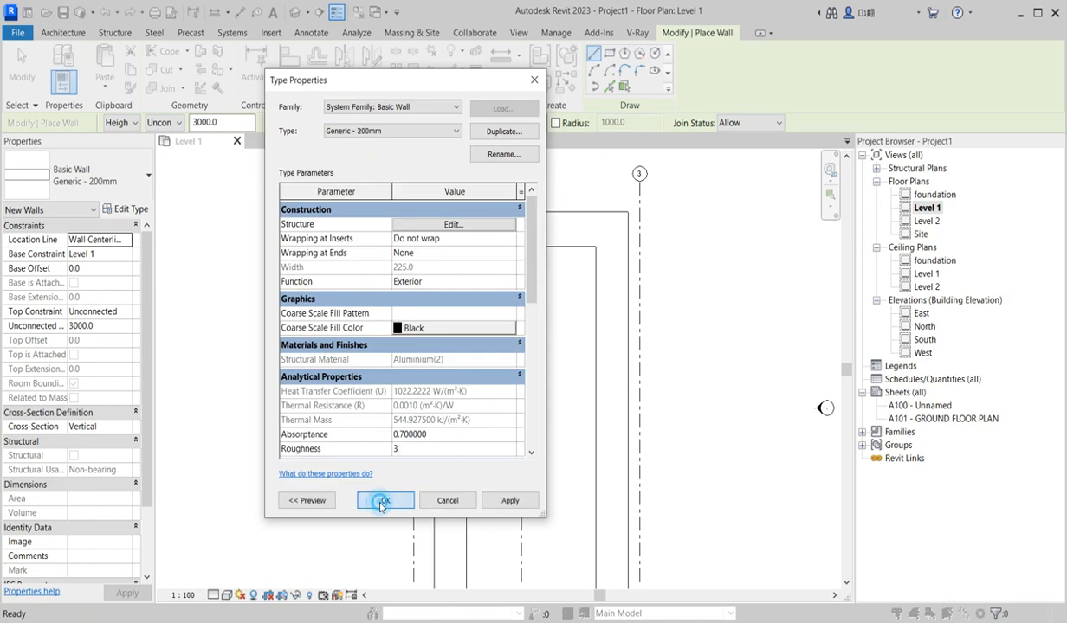
left_click(383, 502)
Draw four walls forming a rectangle 12000 wide and about 23000 long, running south from the north offset line
scroll(385, 508, "up", 1)
left_click(478, 208)
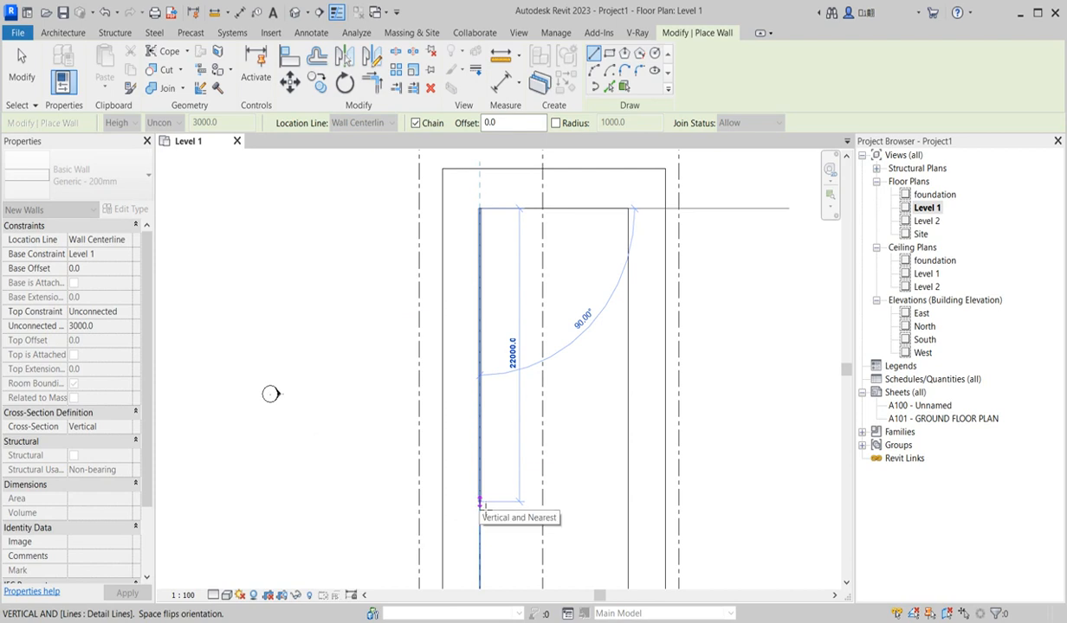
left_click(480, 510)
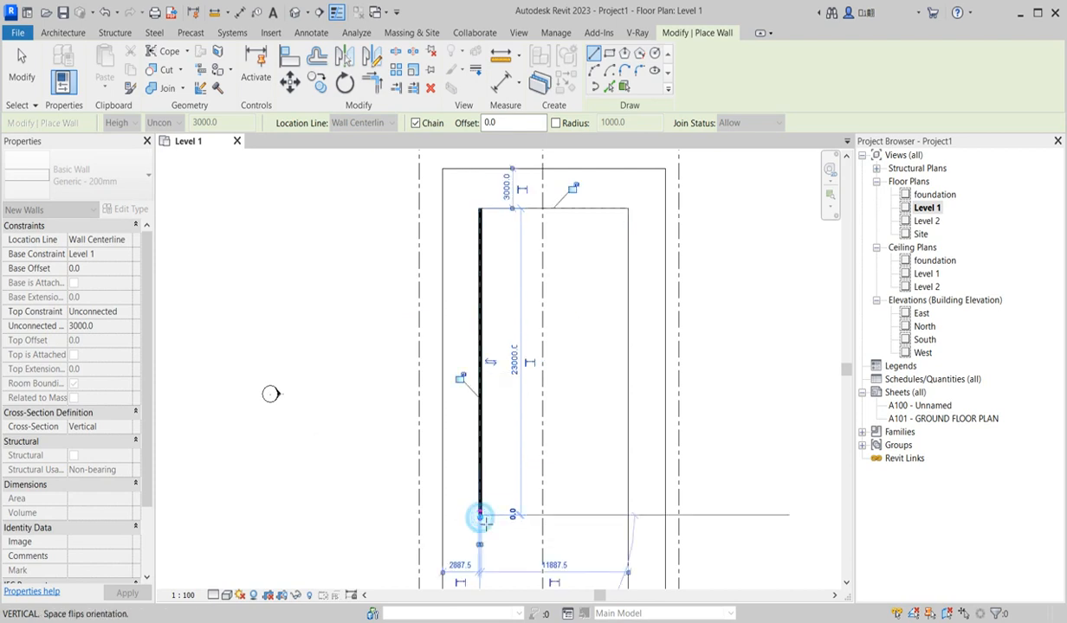
key("Escape")
left_click(481, 209)
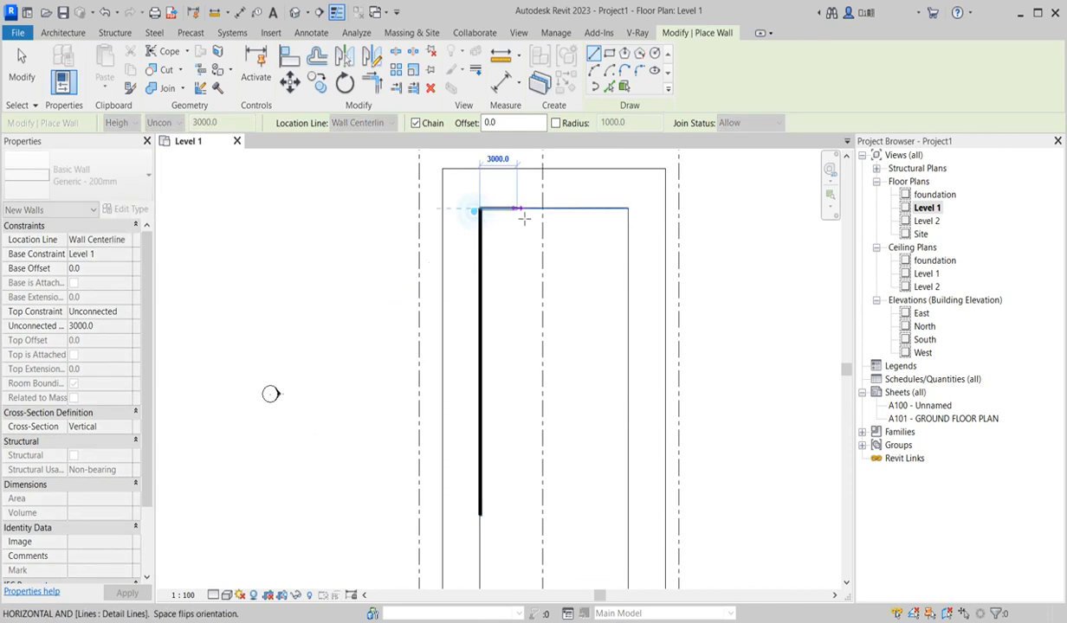
left_click(628, 209)
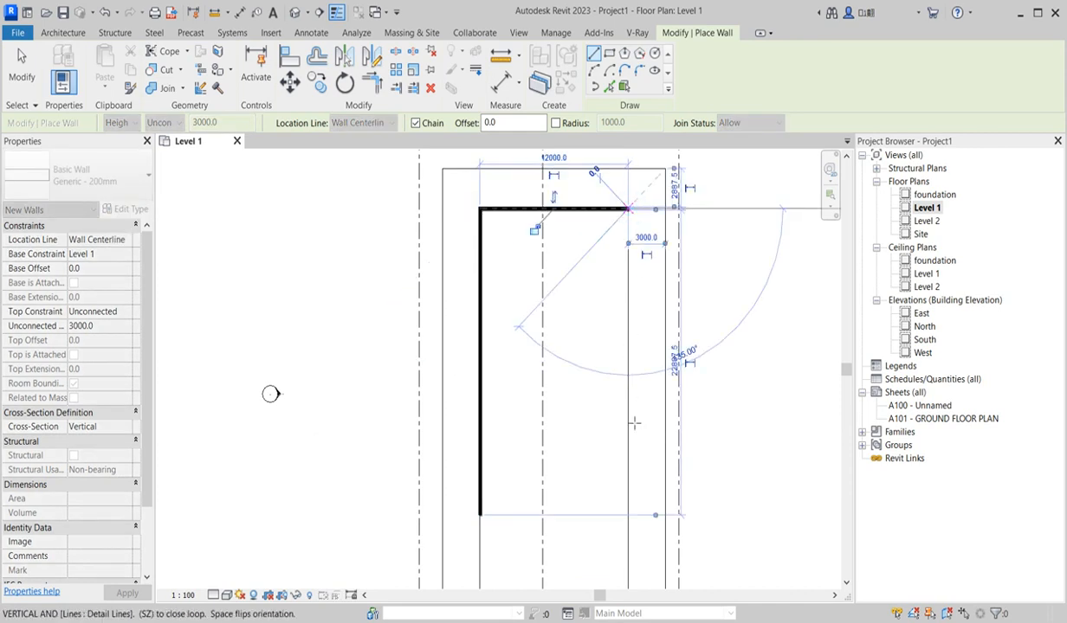
left_click(629, 515)
left_click(480, 514)
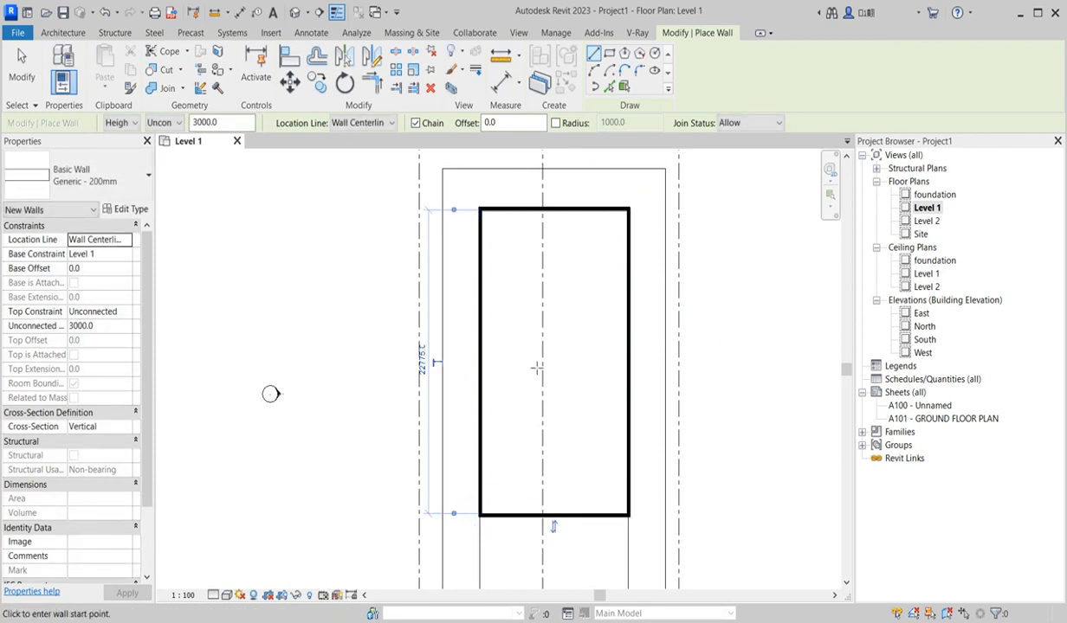
right_click(485, 268)
left_click(529, 278)
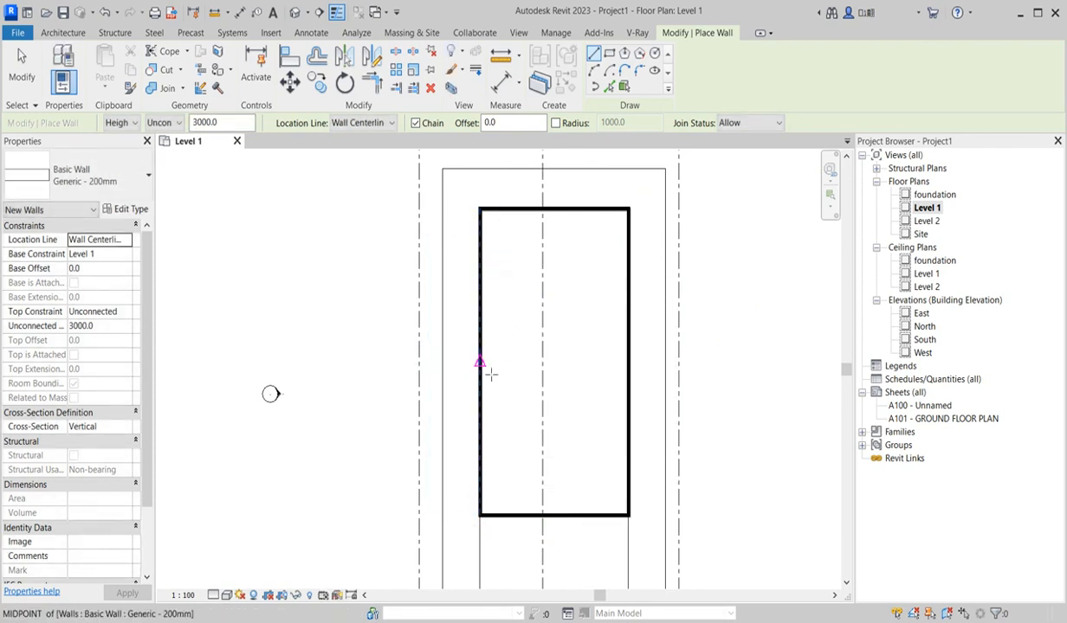
Align grid 1 to the west wall of the building
left_click(290, 57)
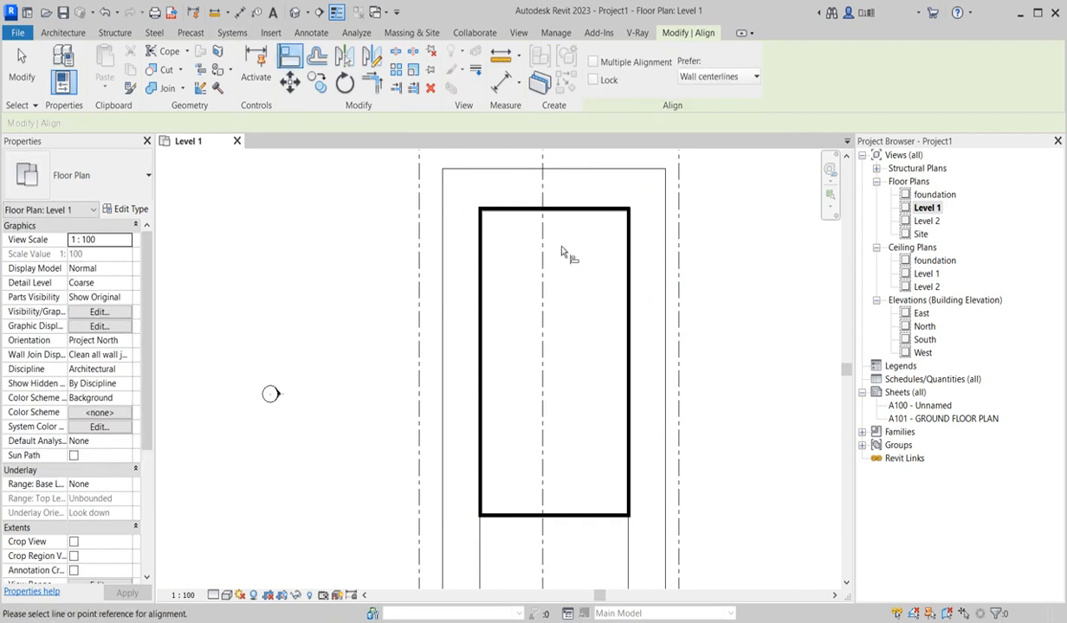
scroll(477, 240, "up", 3)
scroll(476, 247, "up", 5)
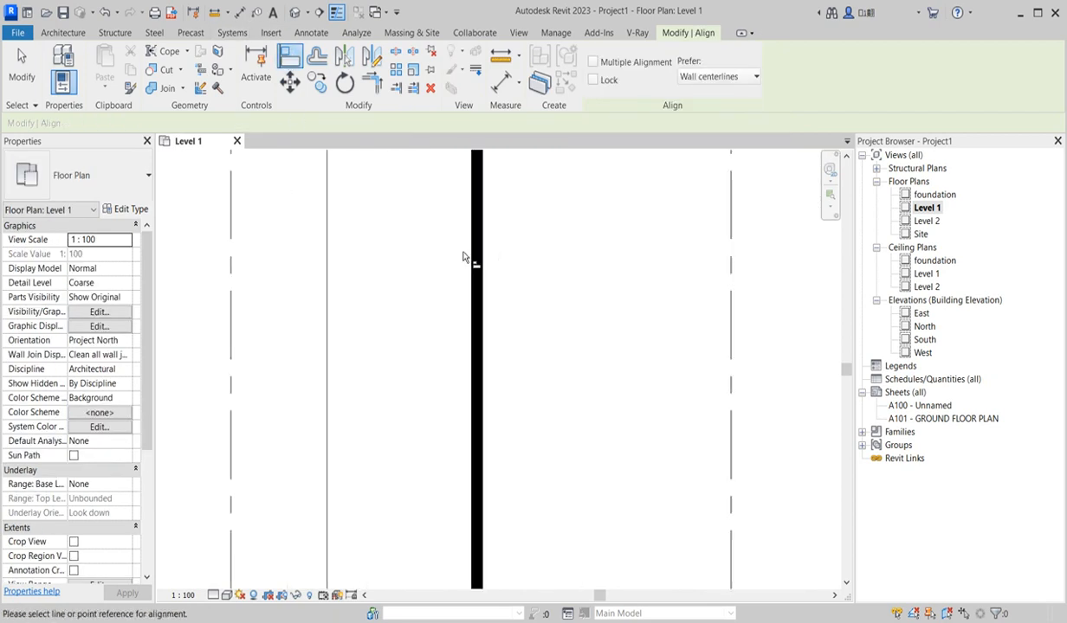
left_click(482, 246)
scroll(307, 286, "down", 3)
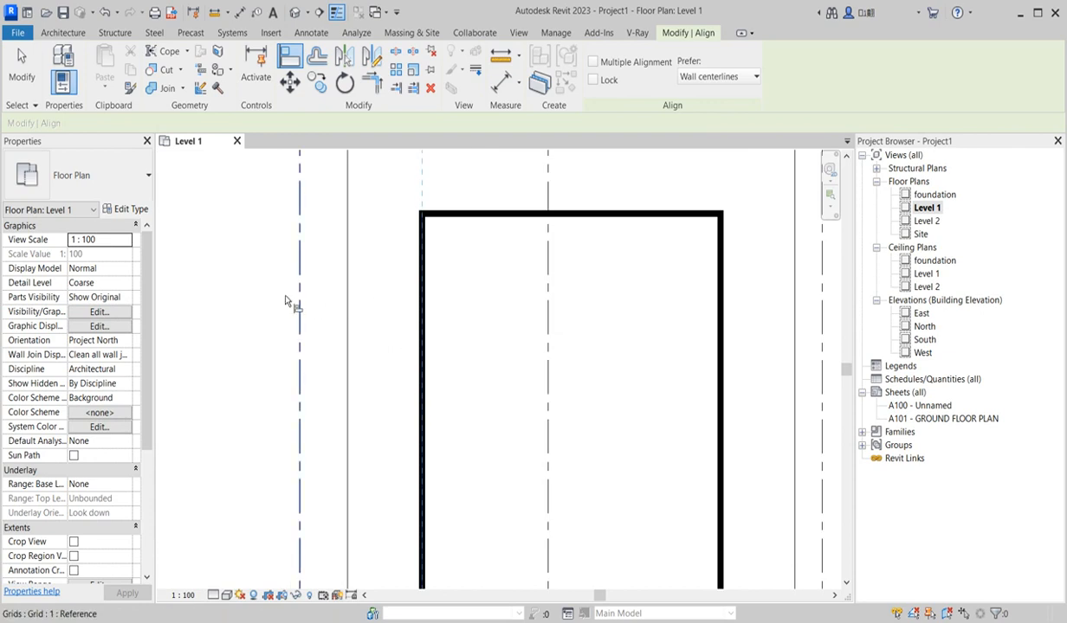
left_click(304, 294)
Align grid 3 to the east wall of the building
scroll(719, 290, "up", 6)
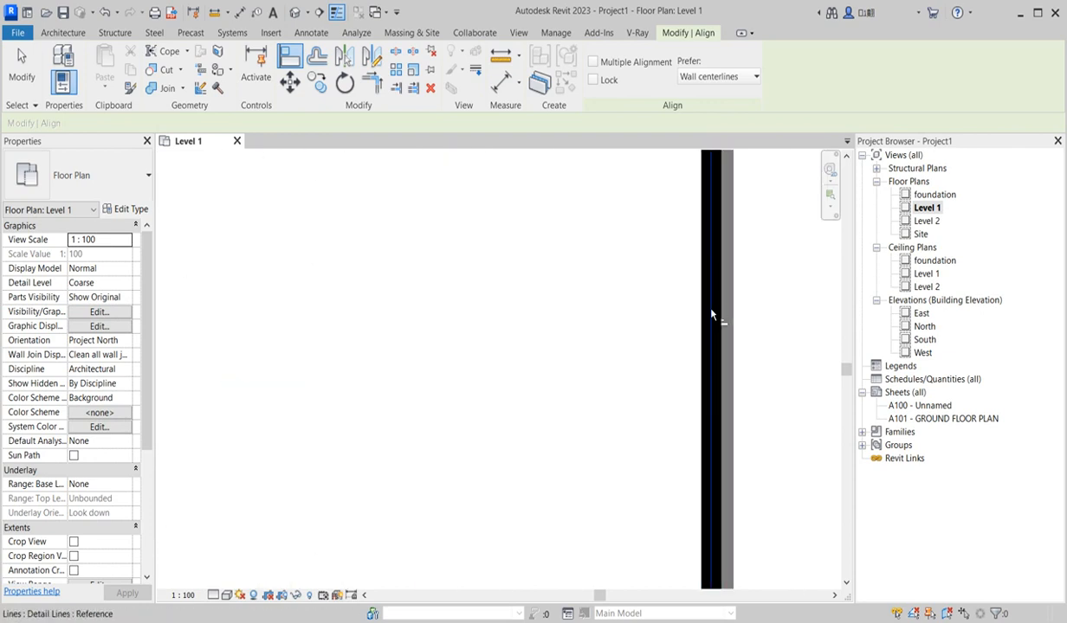
left_click(683, 296)
scroll(683, 296, "down", 5)
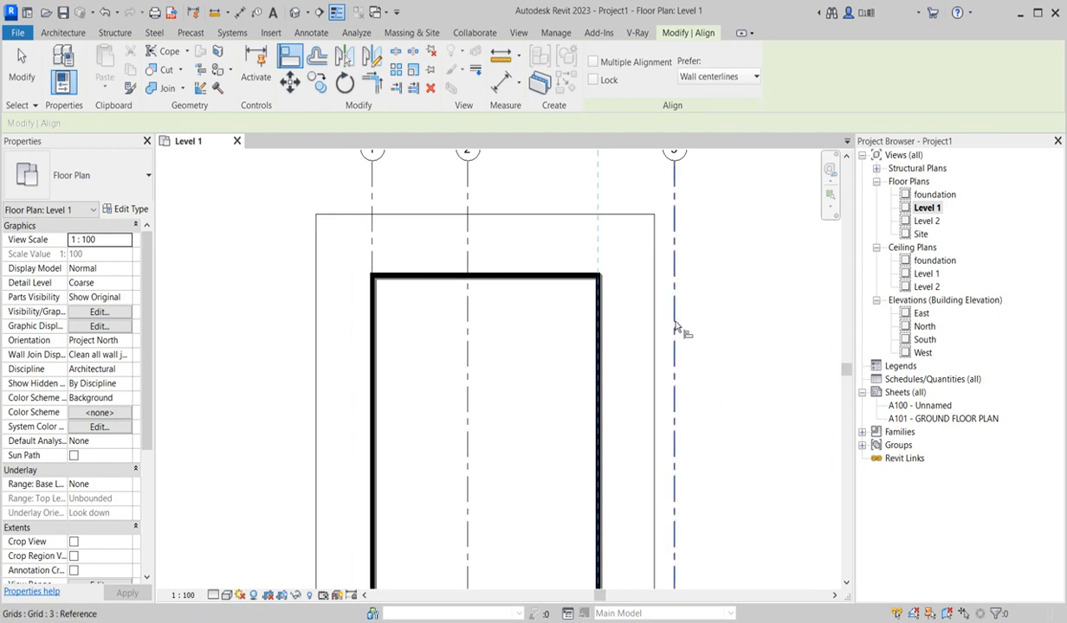
left_click(674, 330)
scroll(482, 294, "up", 2)
scroll(472, 299, "down", 3)
right_click(507, 302)
left_click(537, 306)
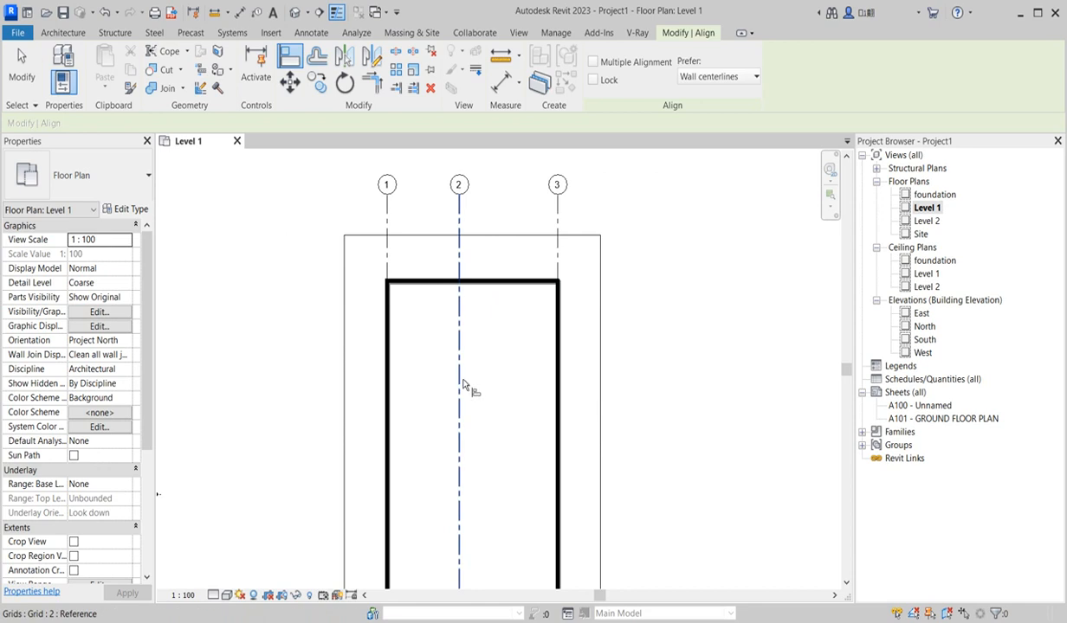
right_click(340, 257)
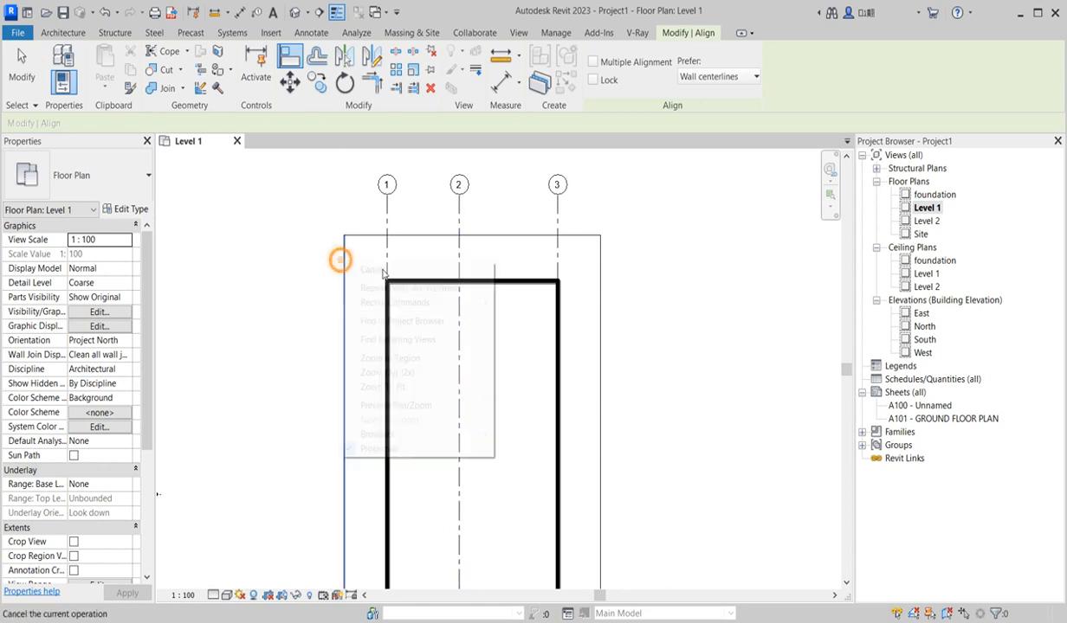
left_click(394, 271)
Copy the west wall eastwards as an interior wall, leaving about 4275 clear between the two walls
scroll(383, 299, "up", 2)
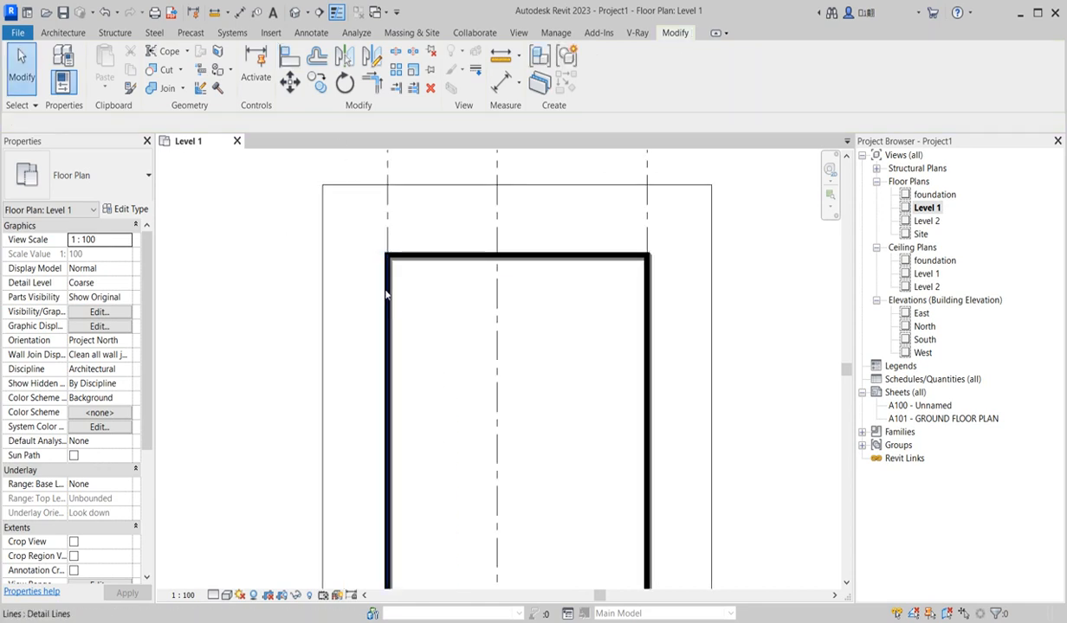
left_click(384, 296)
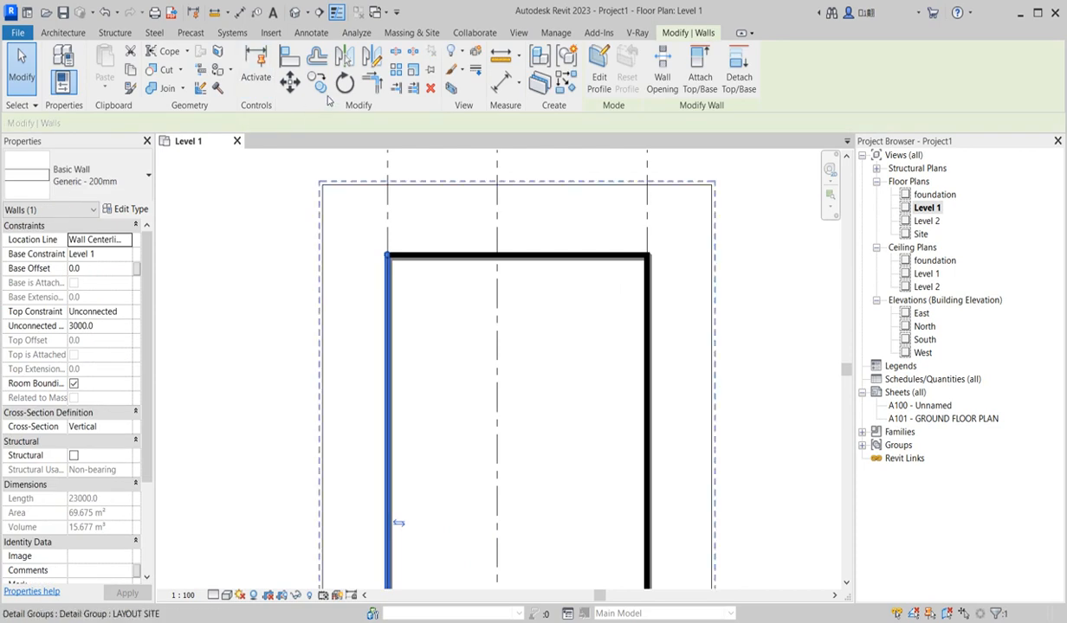
left_click(317, 82)
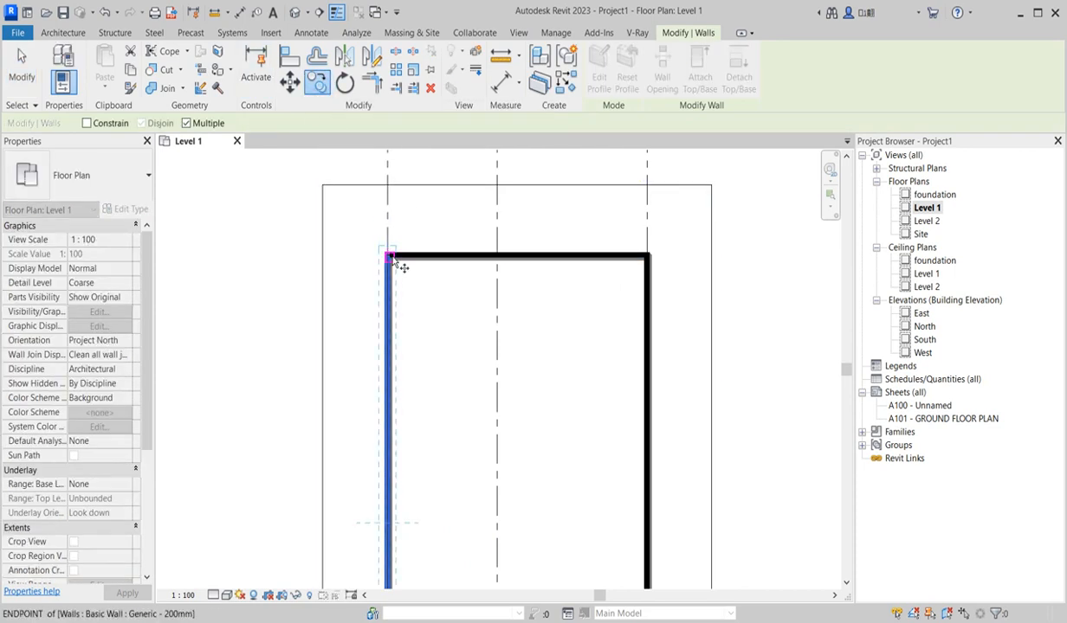
left_click(390, 257)
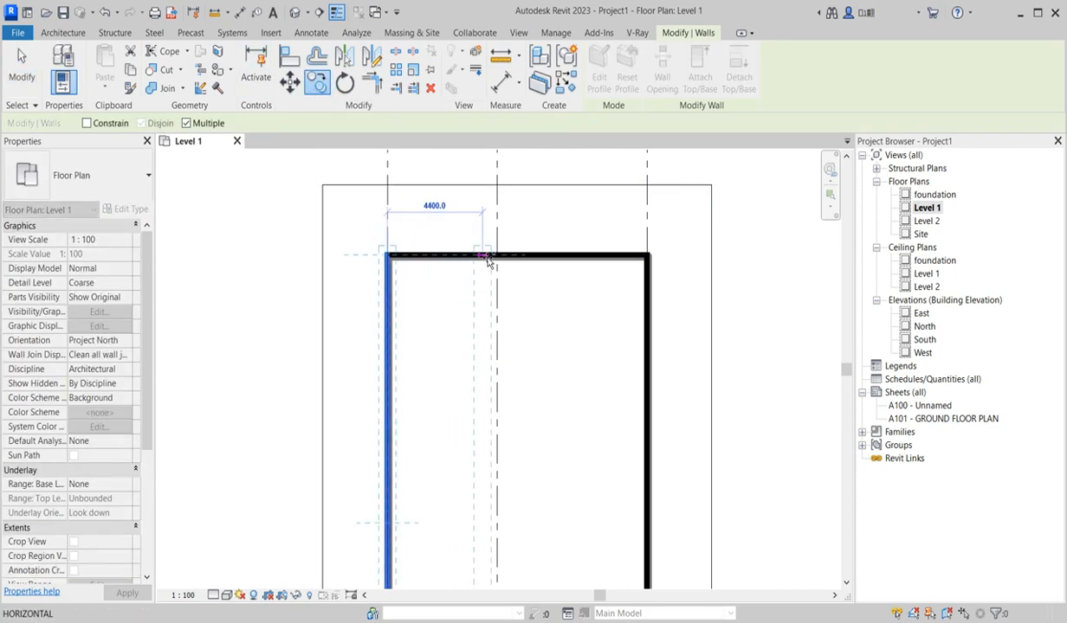
left_click(485, 255)
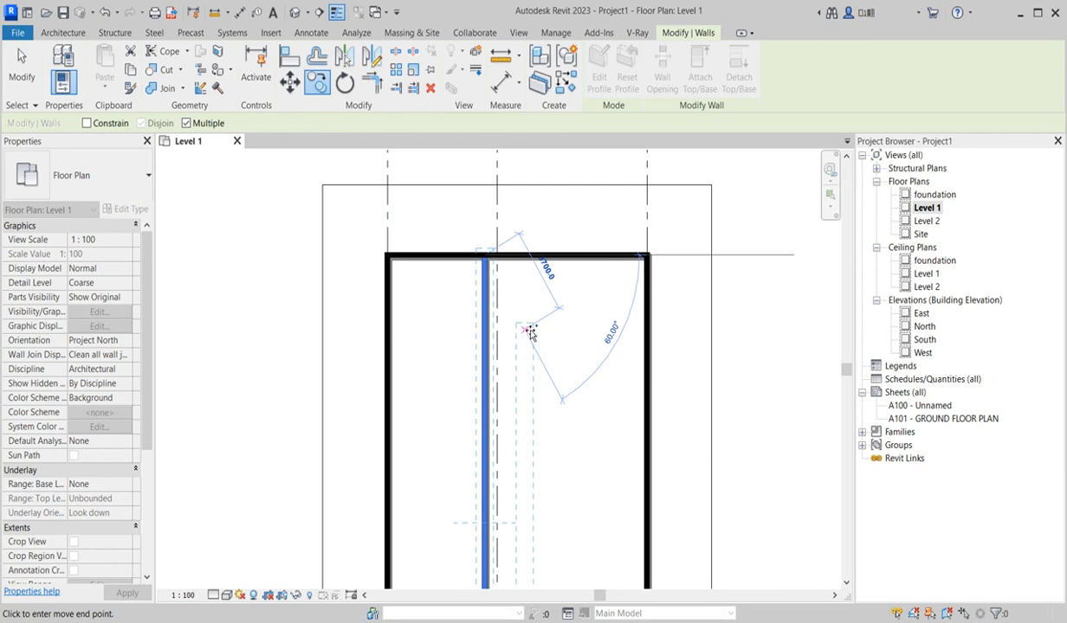
key("Escape")
Add an aligned dimension between the inner faces of the interior wall and the east wall
left_click(502, 83)
left_click(487, 316)
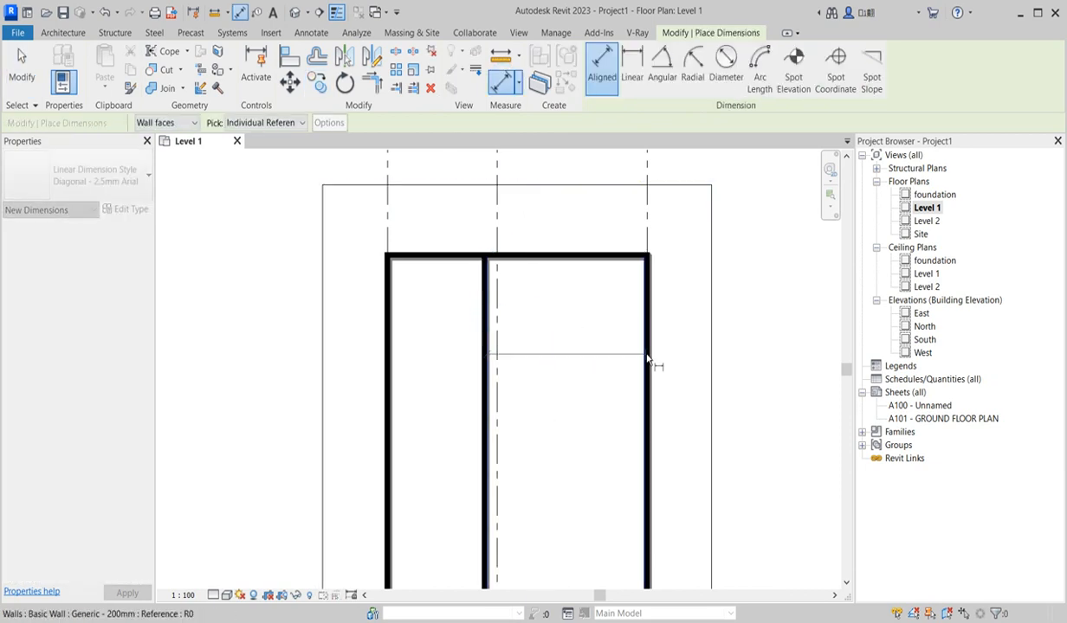
left_click(644, 361)
left_click(569, 334)
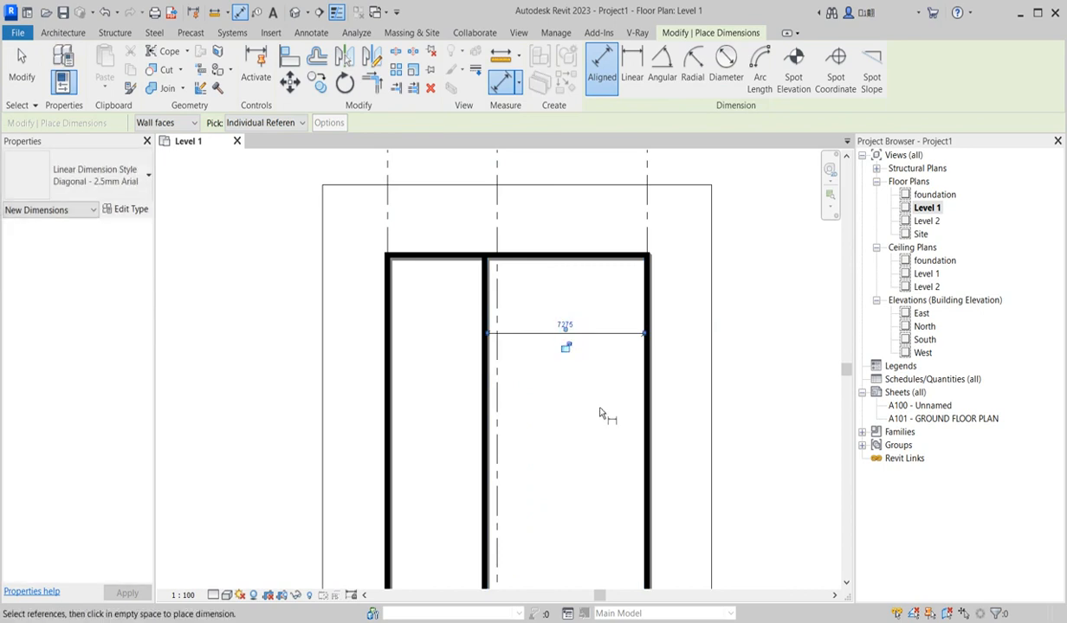
key("Escape")
key("Escape")
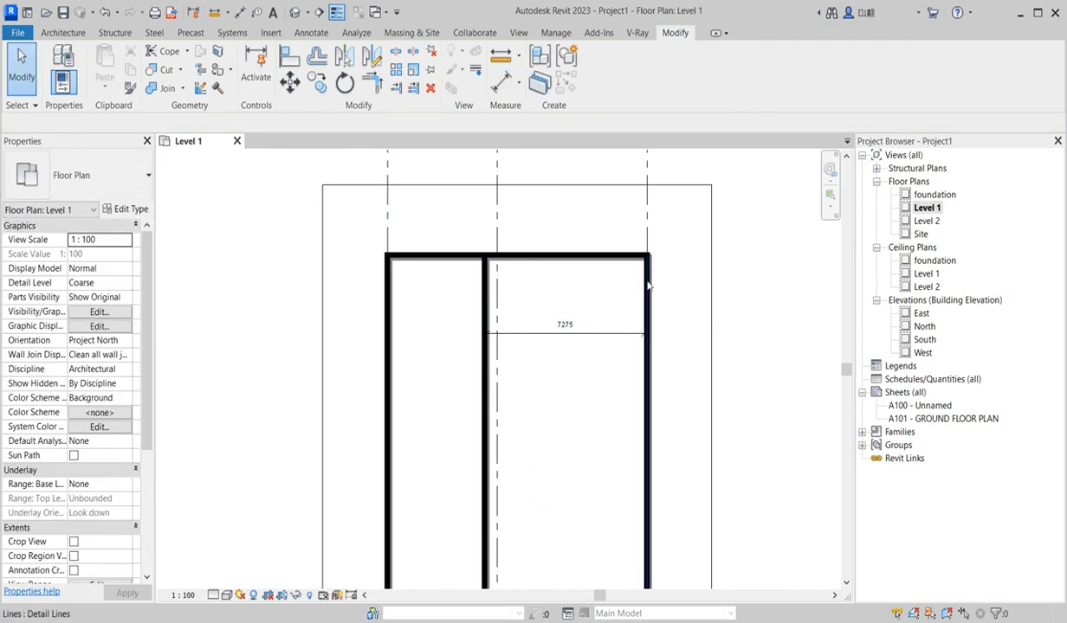
Move the east wall so its clear distance from the interior wall is 6000
left_click(645, 294)
left_click(631, 430)
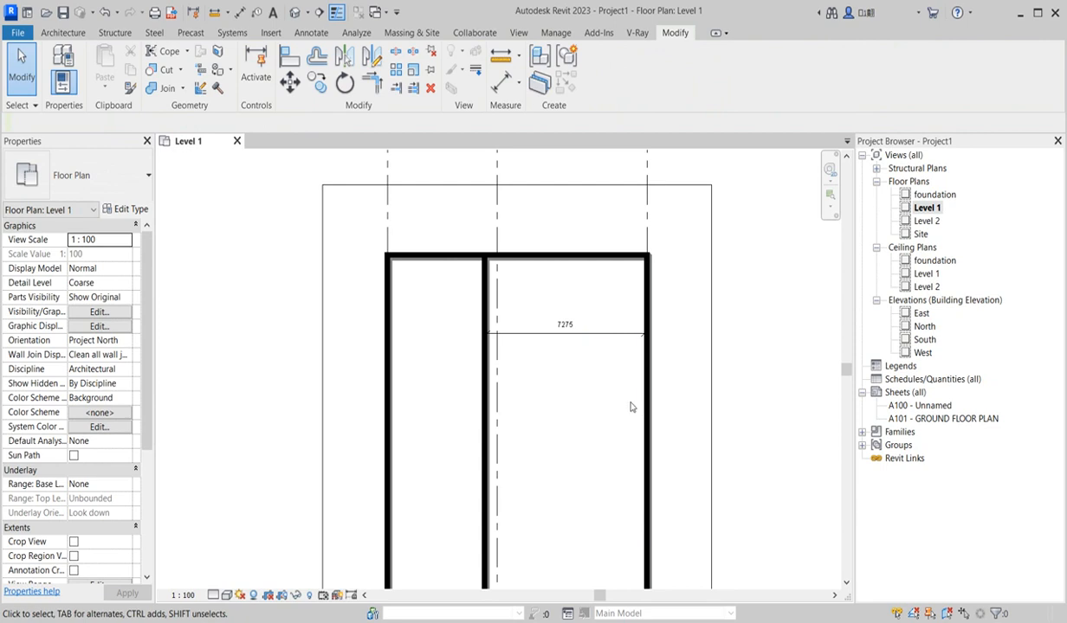
left_click(633, 402)
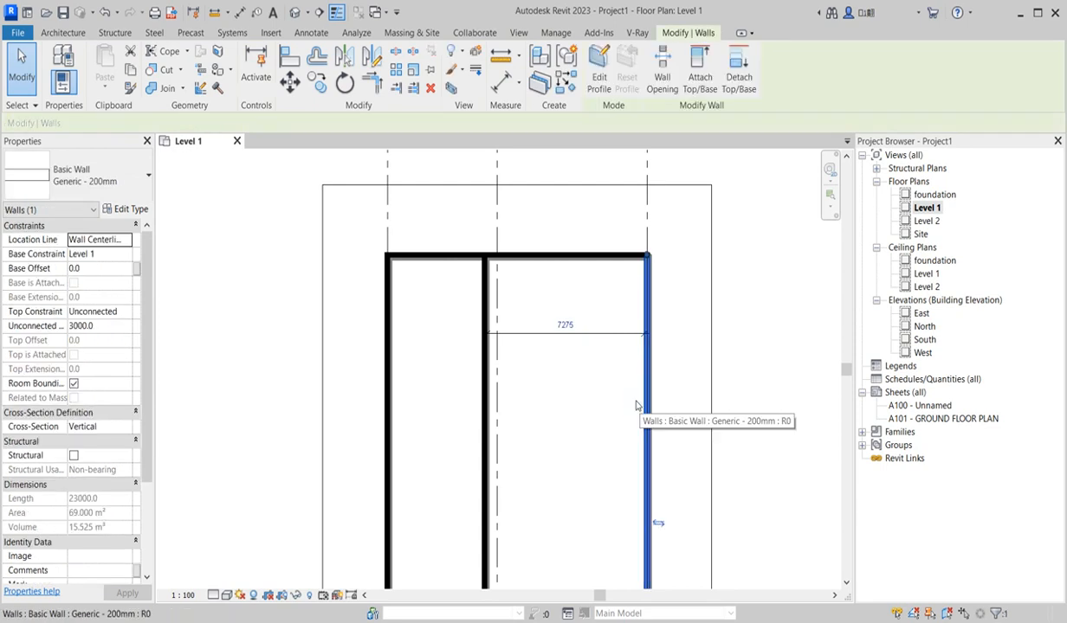
left_click(558, 331)
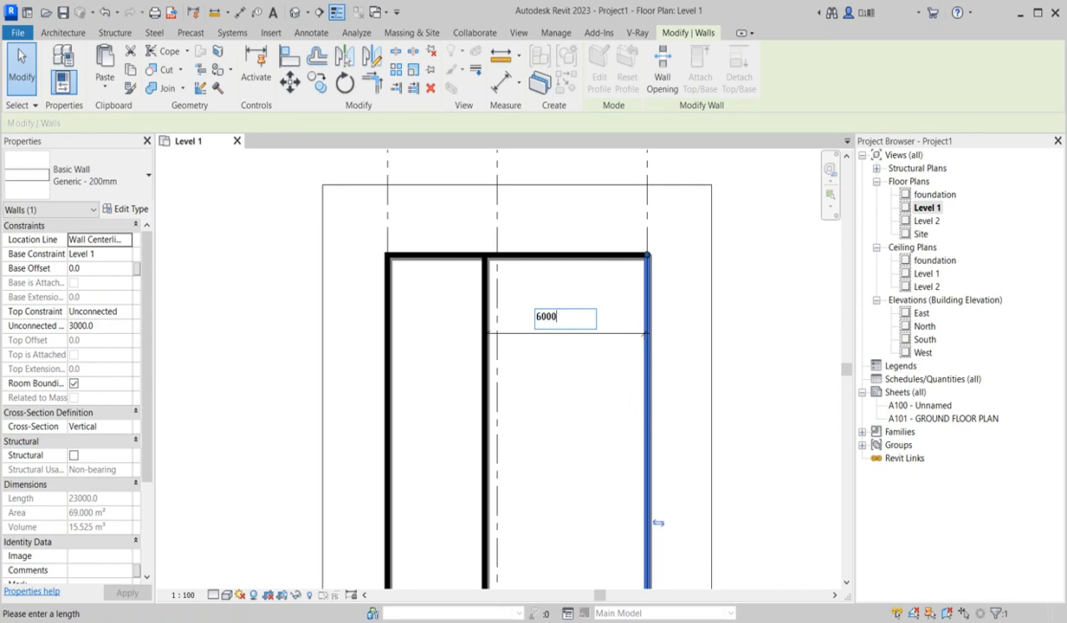
key("Return")
left_click(543, 479)
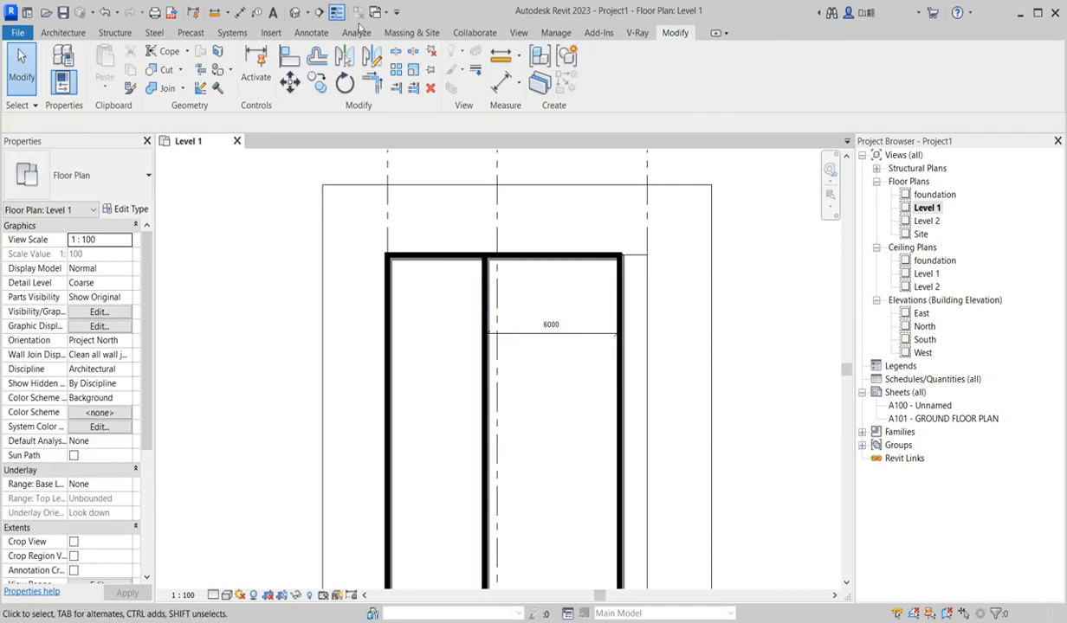
Add an aligned dimension between the inner faces of the west wall and the interior wall
left_click(290, 56)
scroll(489, 286, "up", 3)
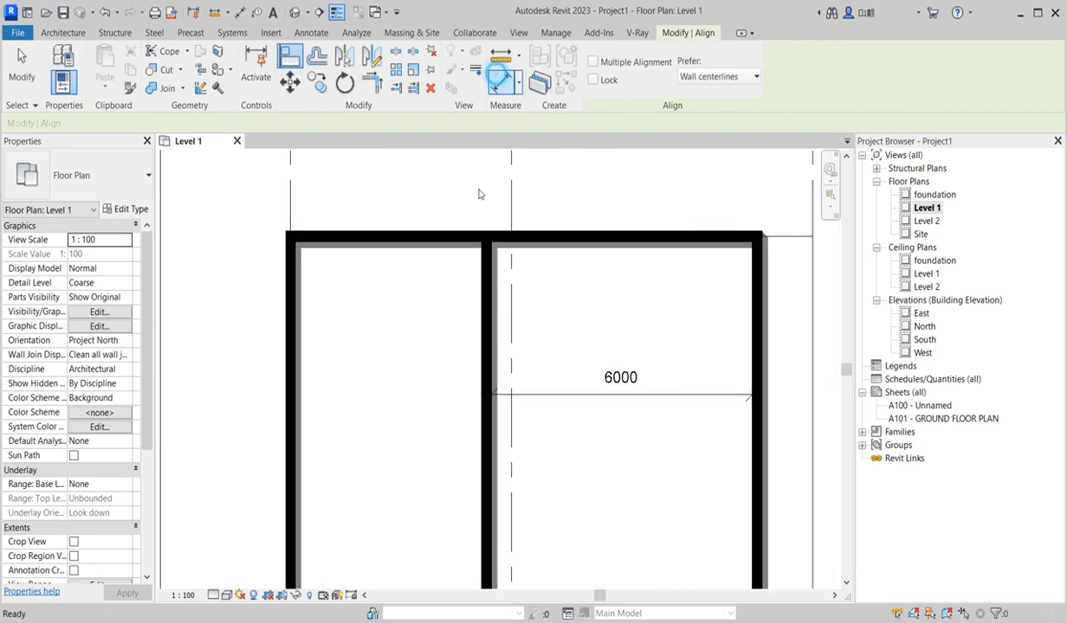
left_click(475, 69)
left_click(482, 347)
left_click(298, 354)
left_click(357, 361)
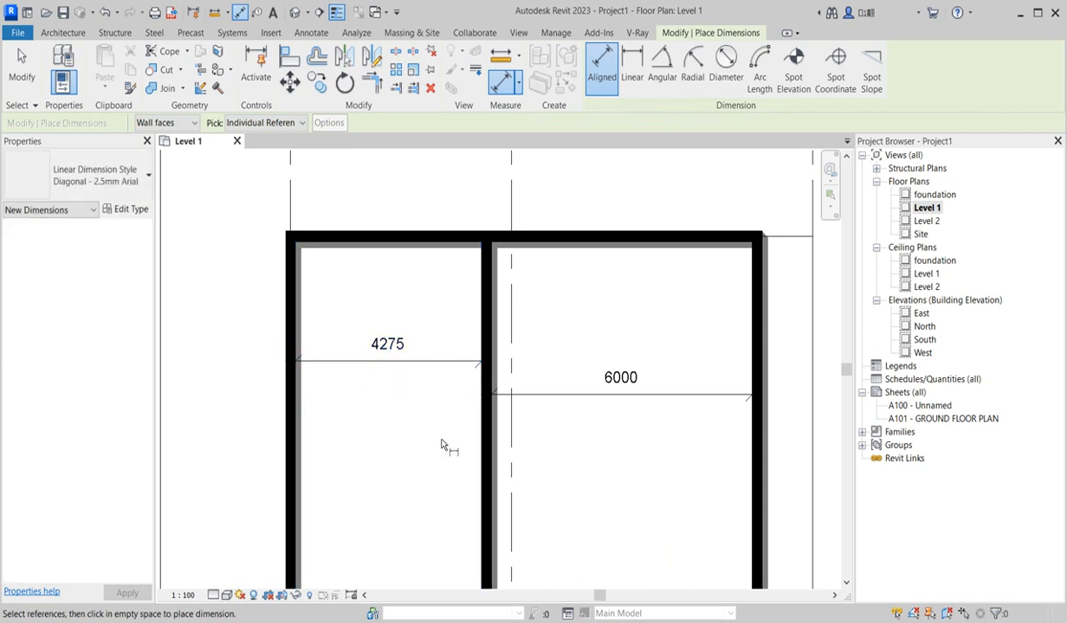
key("Escape")
Move the interior wall so its clear distance from the west wall is 4600
left_click(486, 436)
left_click(392, 349)
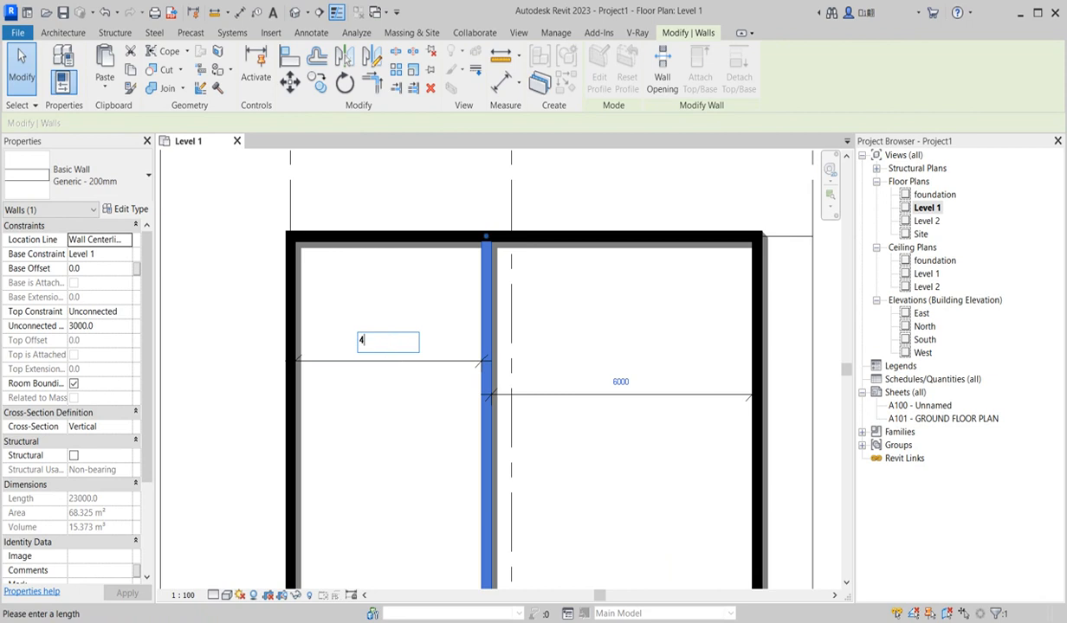
type("4600")
key("Return")
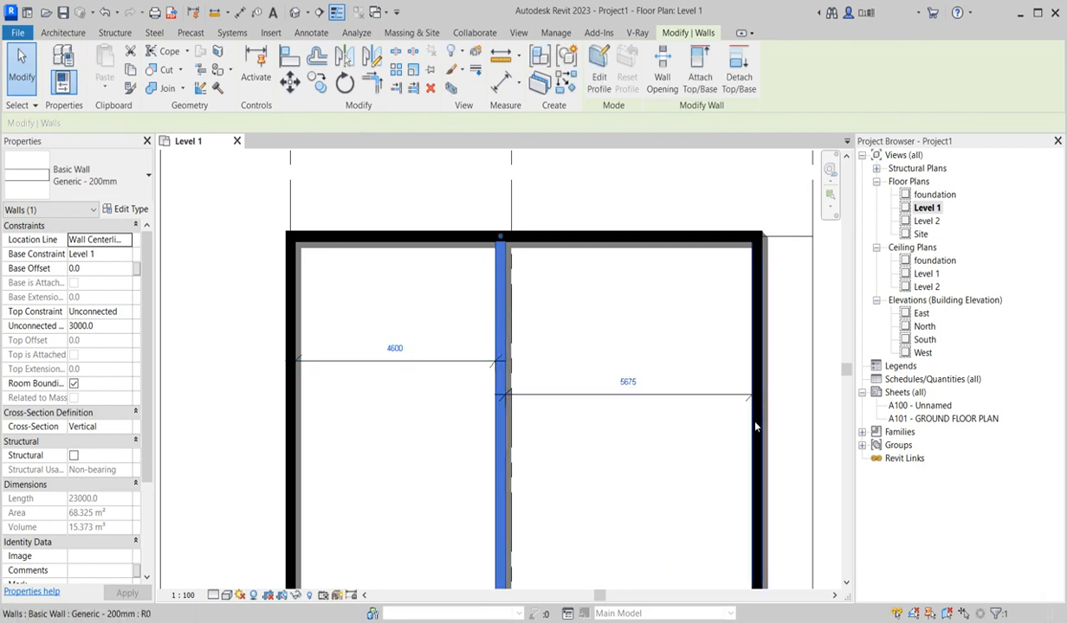
Move the east wall so its clear distance from the interior wall is 5500
left_click(756, 411)
left_click(628, 382)
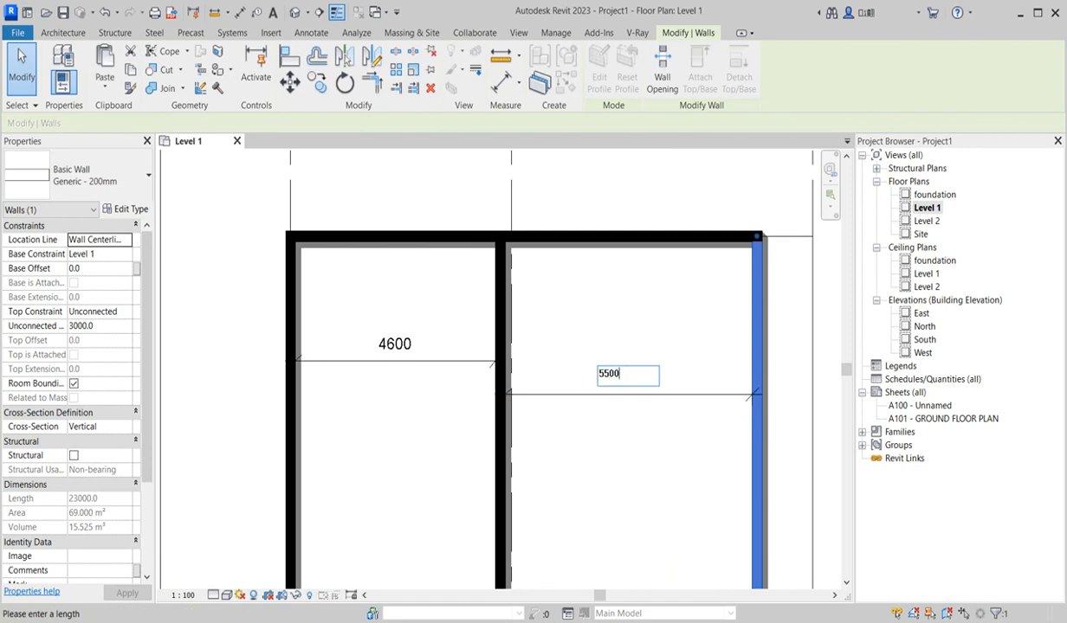
key("Return")
left_click(643, 483)
Align grid 3 to the centerline of the repositioned east wall
scroll(555, 348, "down", 3)
left_click(289, 55)
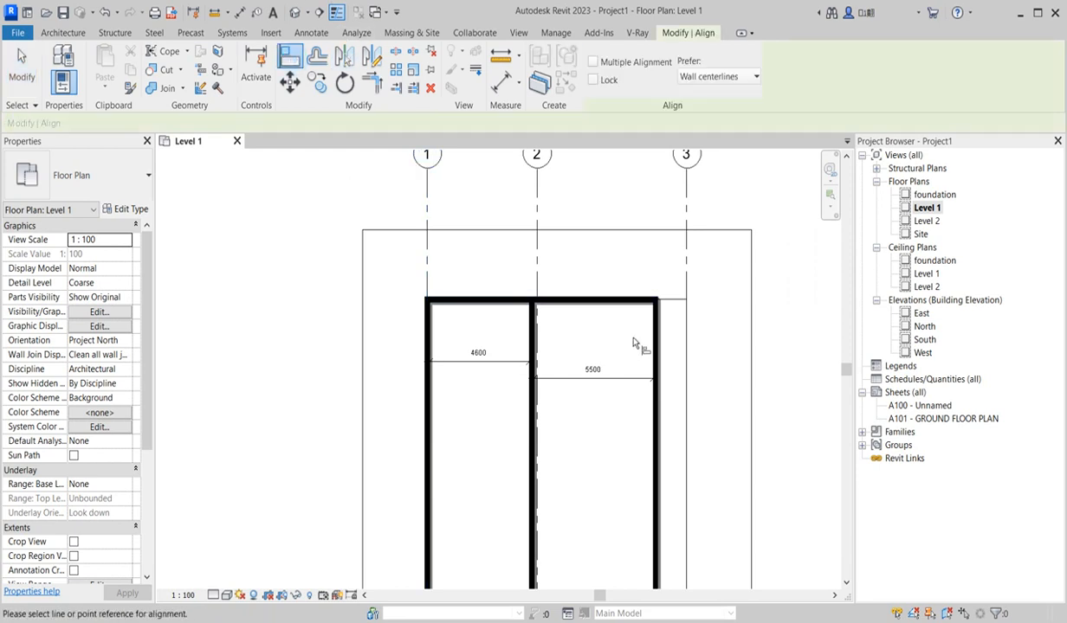
scroll(658, 344, "up", 5)
scroll(660, 338, "up", 2)
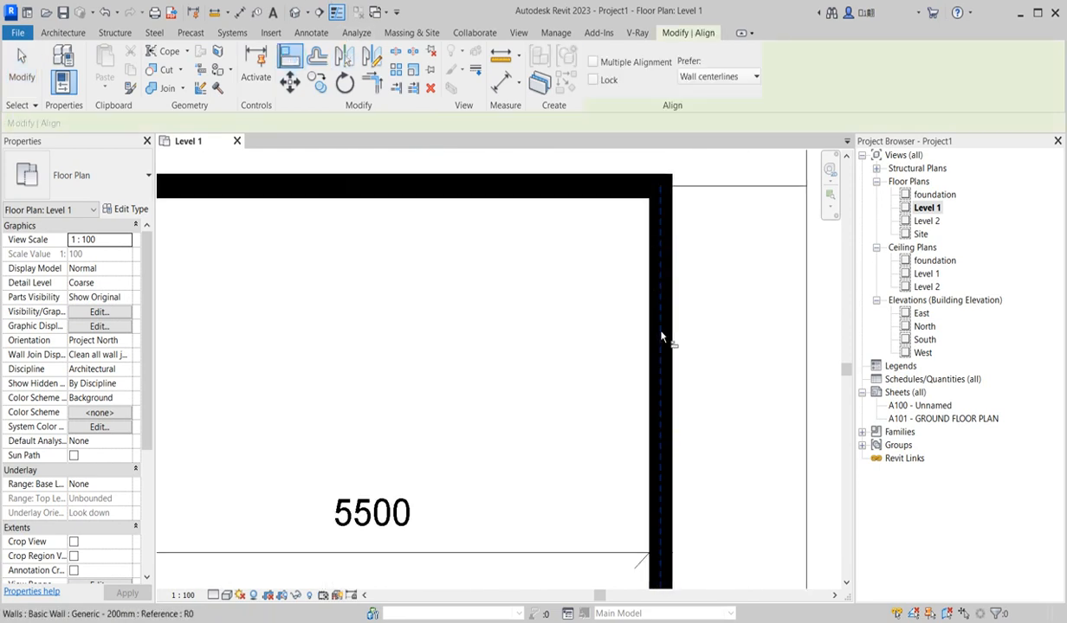
left_click(661, 339)
scroll(684, 363, "down", 2)
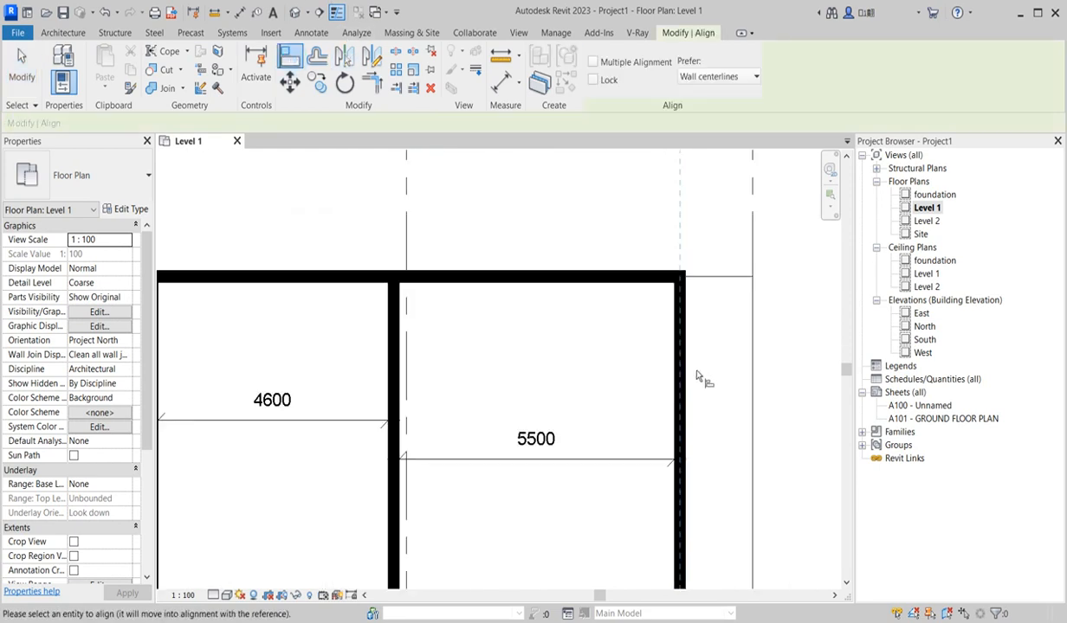
left_click(751, 223)
Align grid 2 to the centerline of the interior wall
scroll(387, 338, "up", 2)
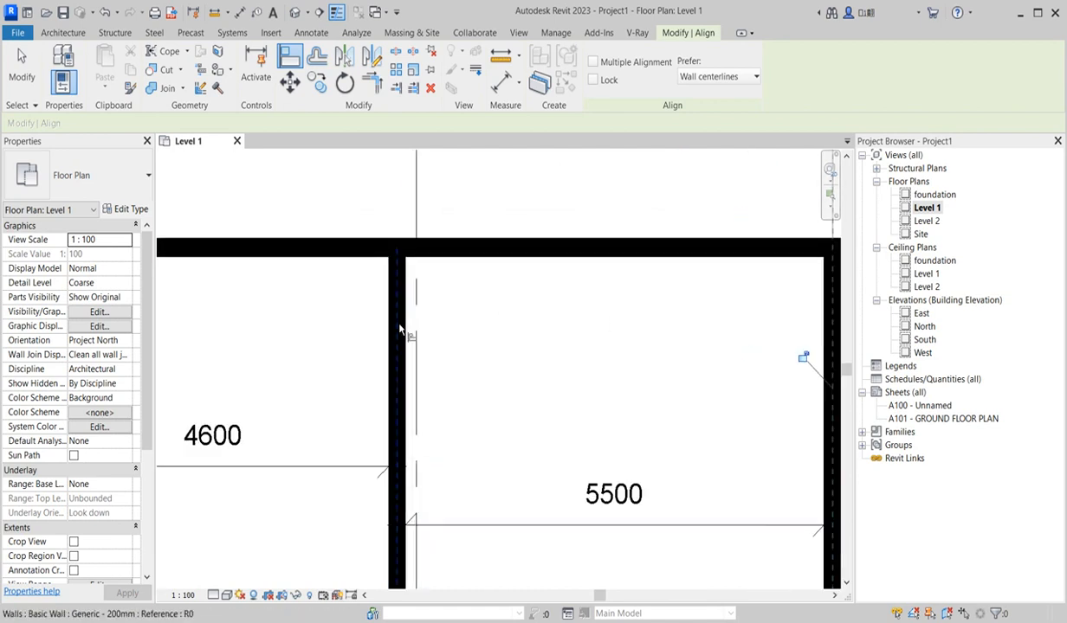
left_click(398, 329)
left_click(416, 177)
scroll(630, 337, "down", 4)
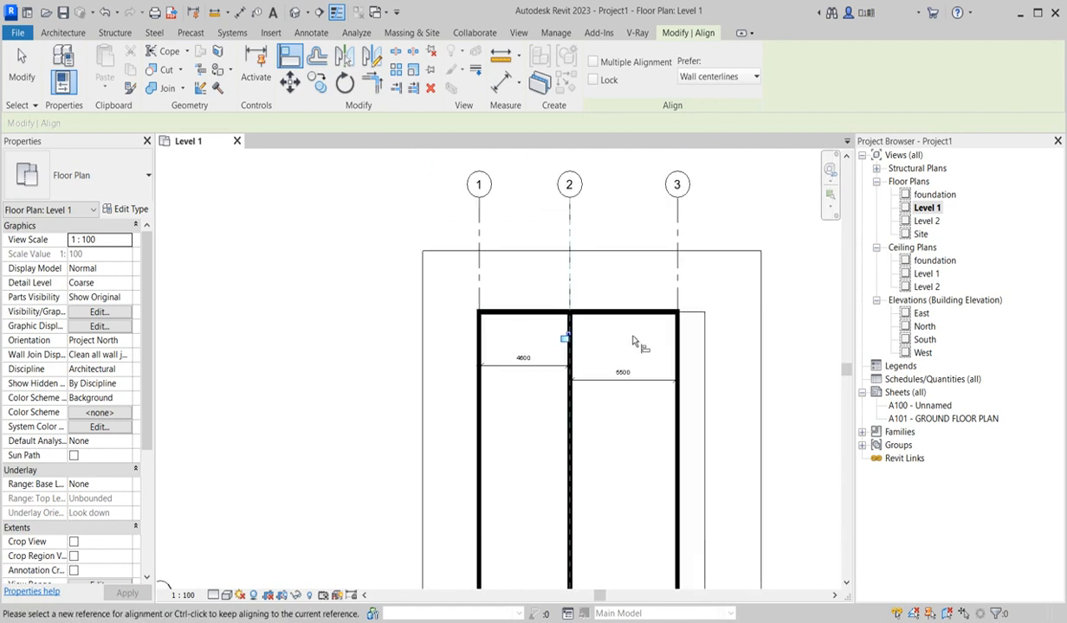
scroll(608, 236, "up", 2)
key("Escape")
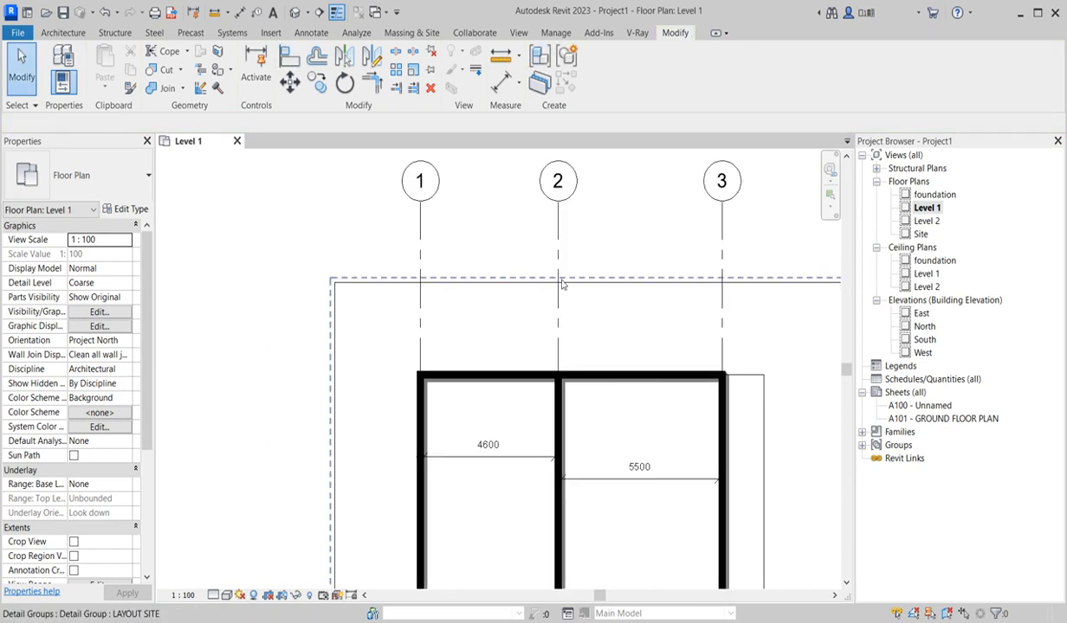
Move the south wall north so that it lies about 20000 from the north wall
scroll(563, 415, "down", 4)
scroll(534, 424, "up", 3)
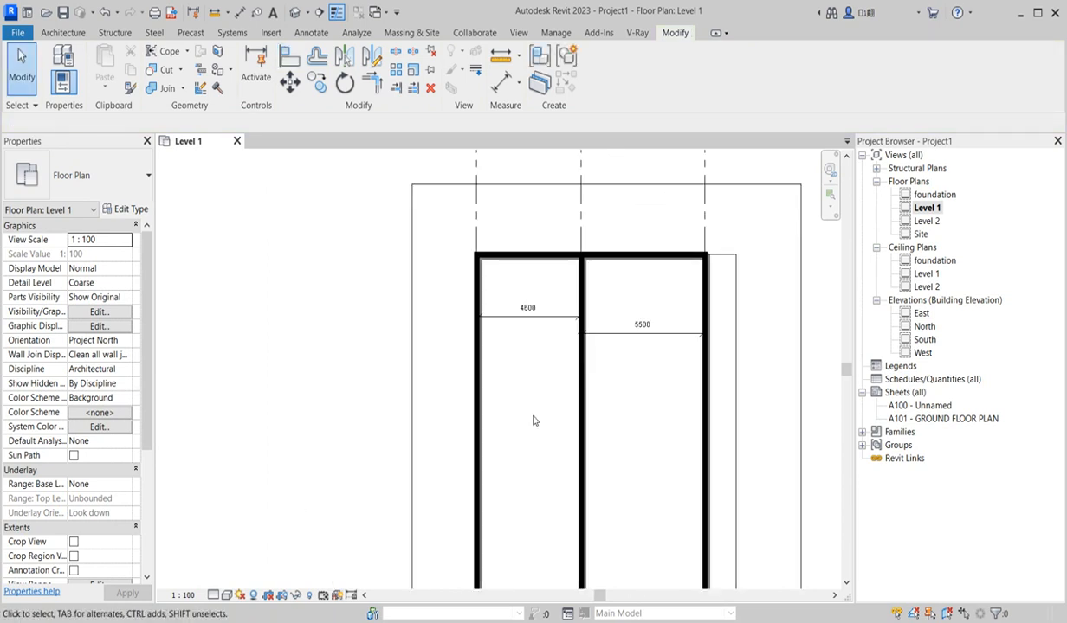
scroll(528, 428, "down", 4)
scroll(524, 589, "up", 2)
left_click(532, 567)
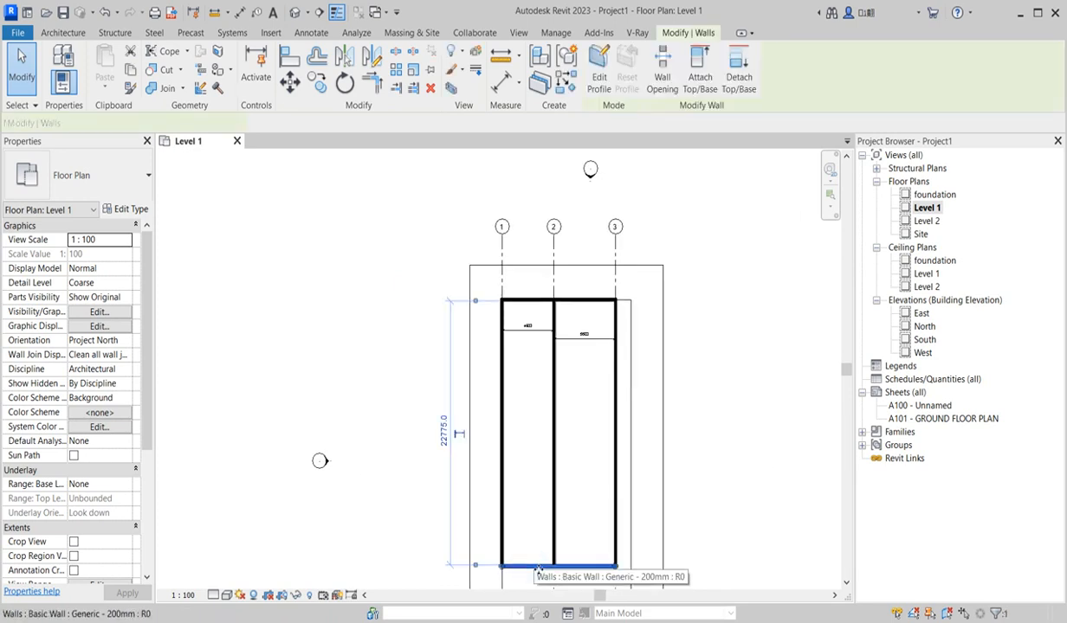
left_click_drag(536, 562, 535, 531)
left_click(517, 412)
scroll(527, 521, "up", 3)
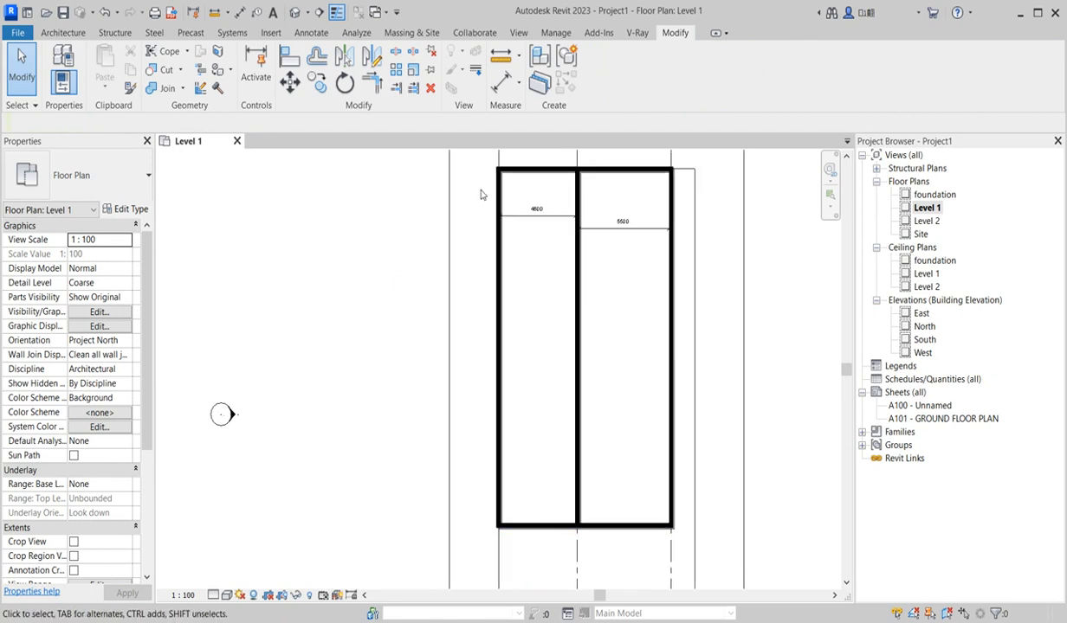
Draw a matching 5725 long cross wall from the east wall to the interior wall, about 13000 south of the north wall
left_click(545, 523)
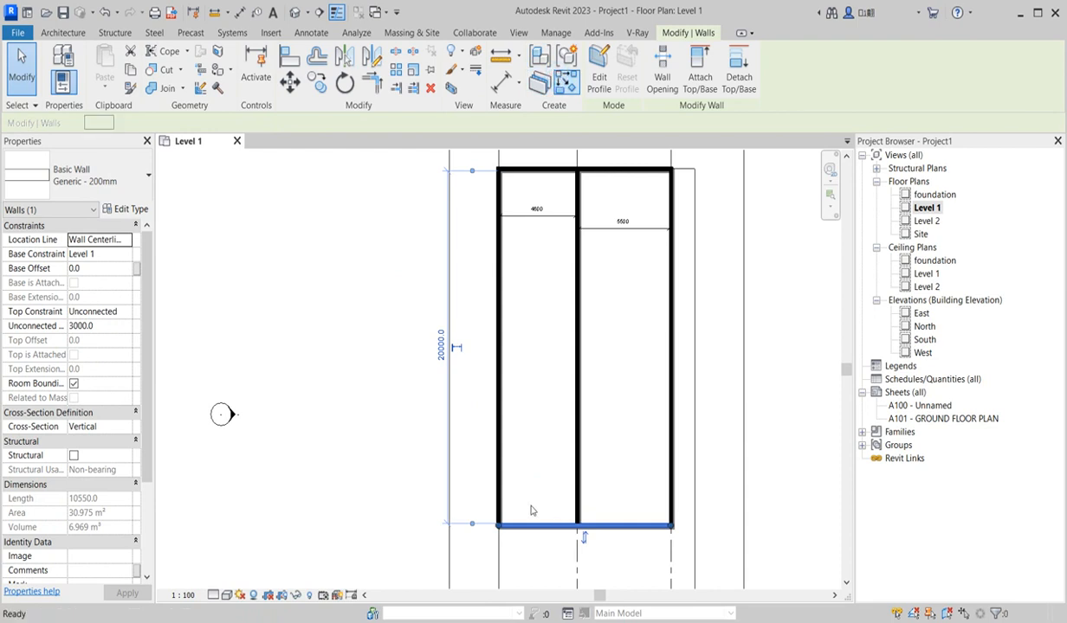
key("c")
key("s")
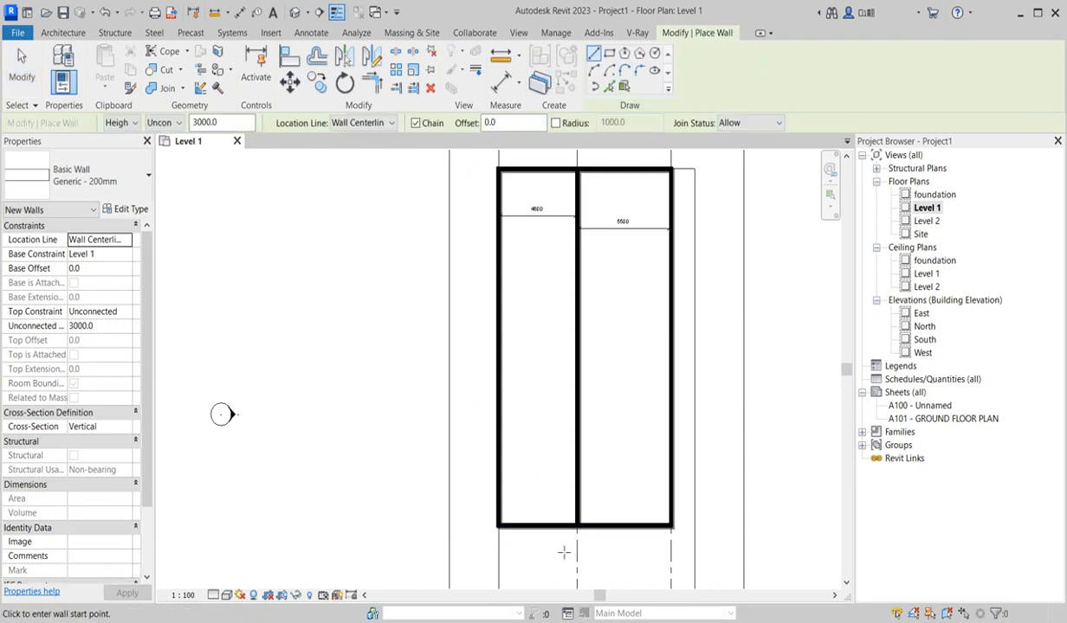
left_click(671, 524)
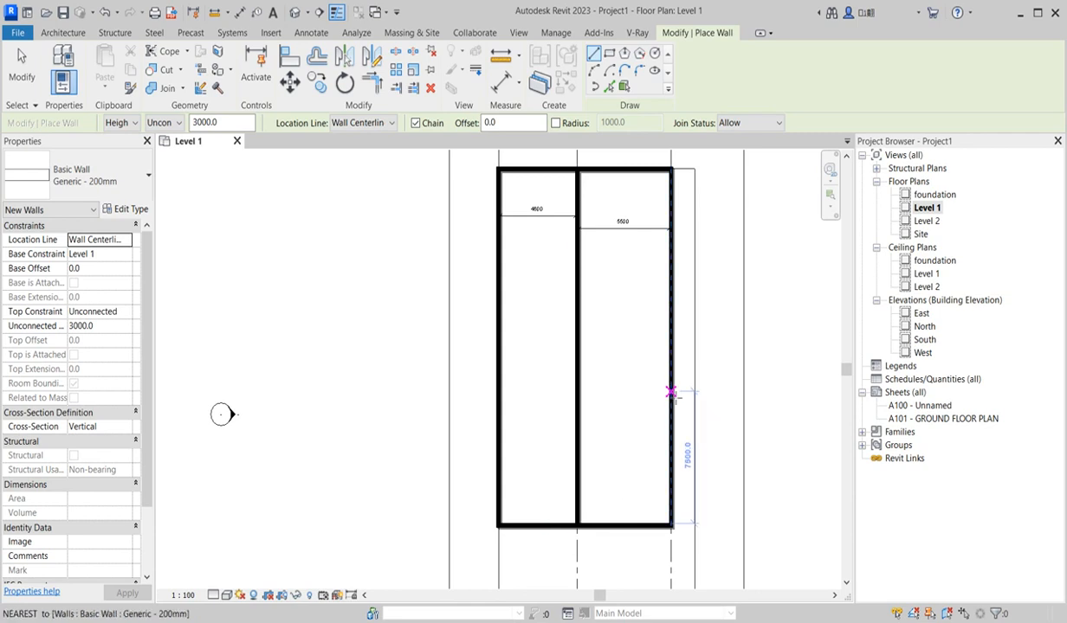
left_click(671, 401)
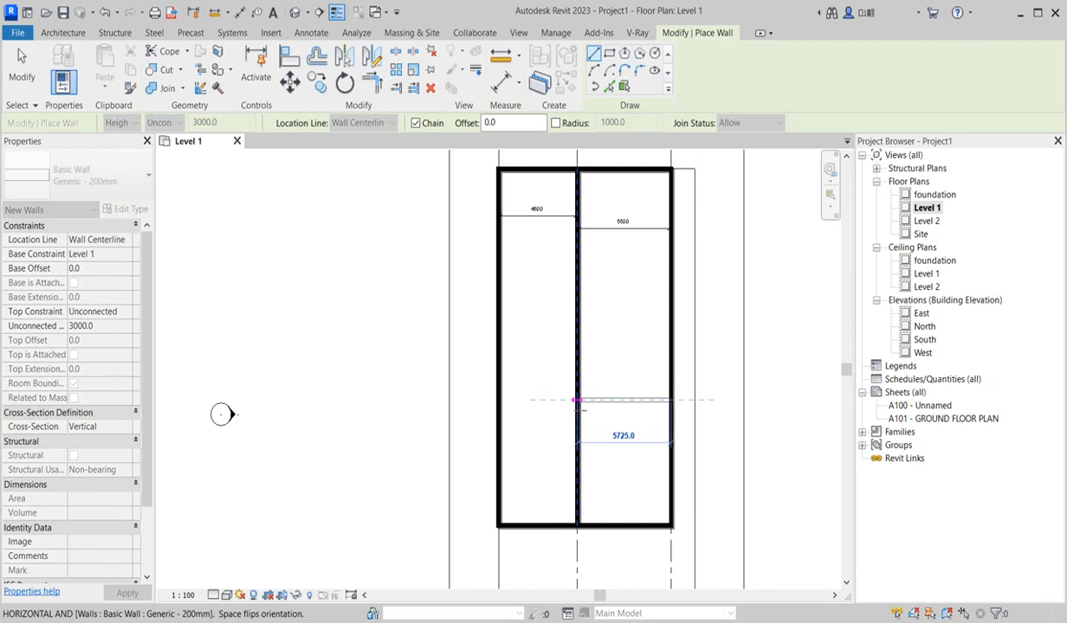
left_click(577, 401)
key("Escape")
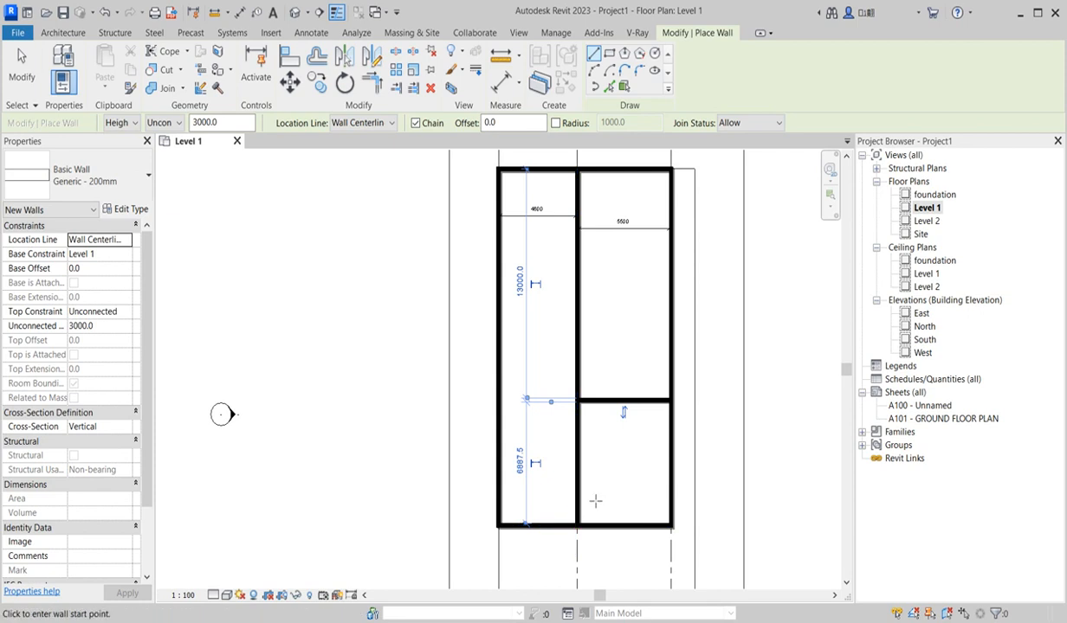
Draw a cross wall from the interior wall to the west wall, about 2790 clear north of the south wall
left_click(574, 473)
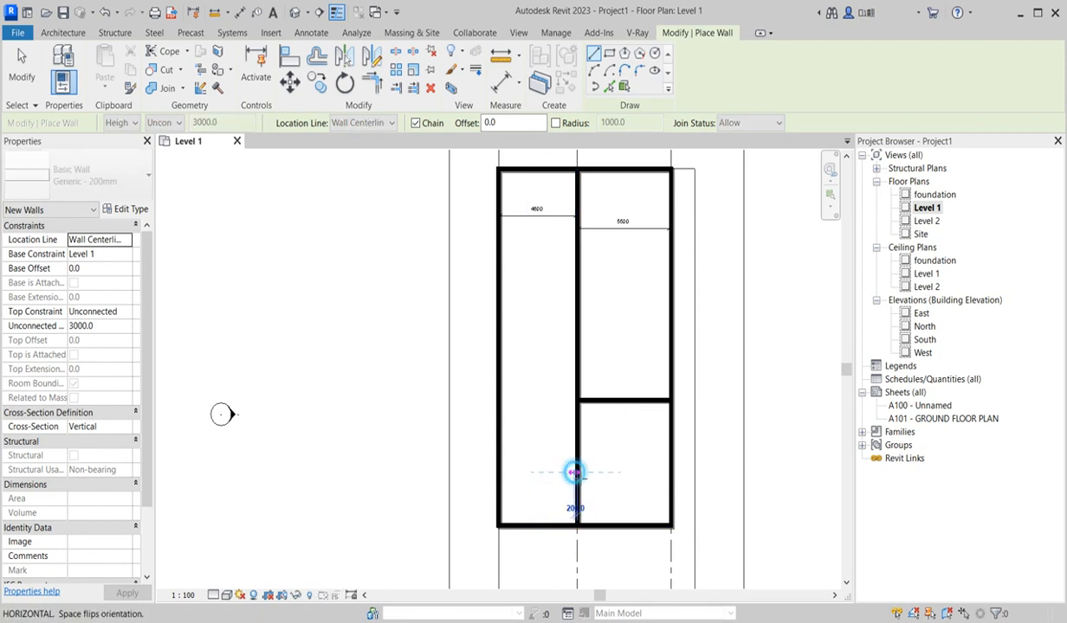
left_click(500, 473)
scroll(512, 511, "up", 2)
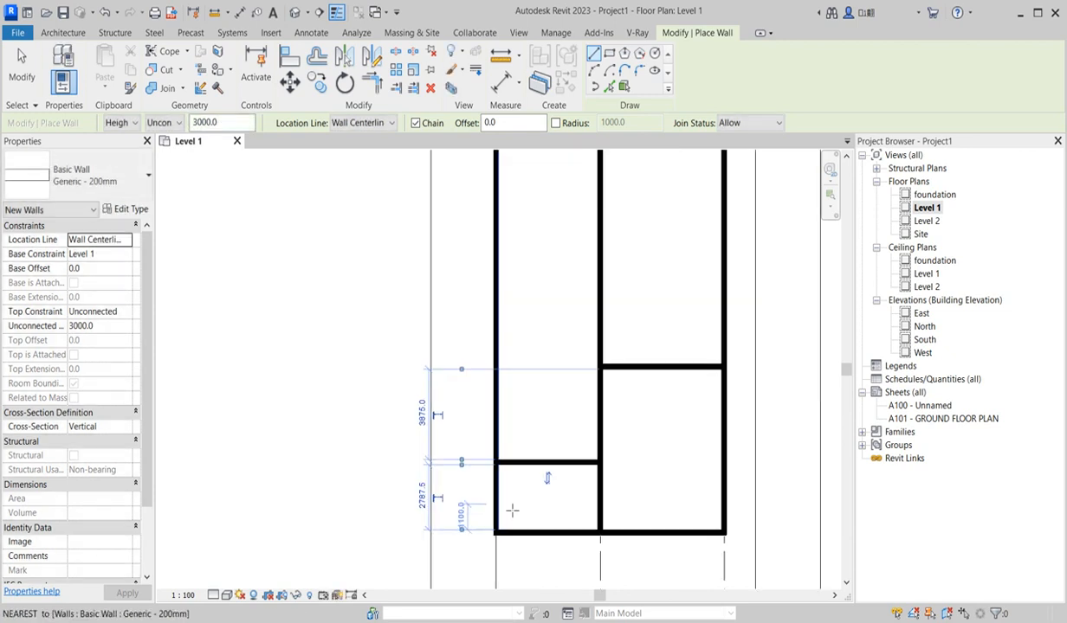
Draw a short north-south wall just inside the west wall, from the new cross wall down to the south wall
scroll(512, 511, "up", 2)
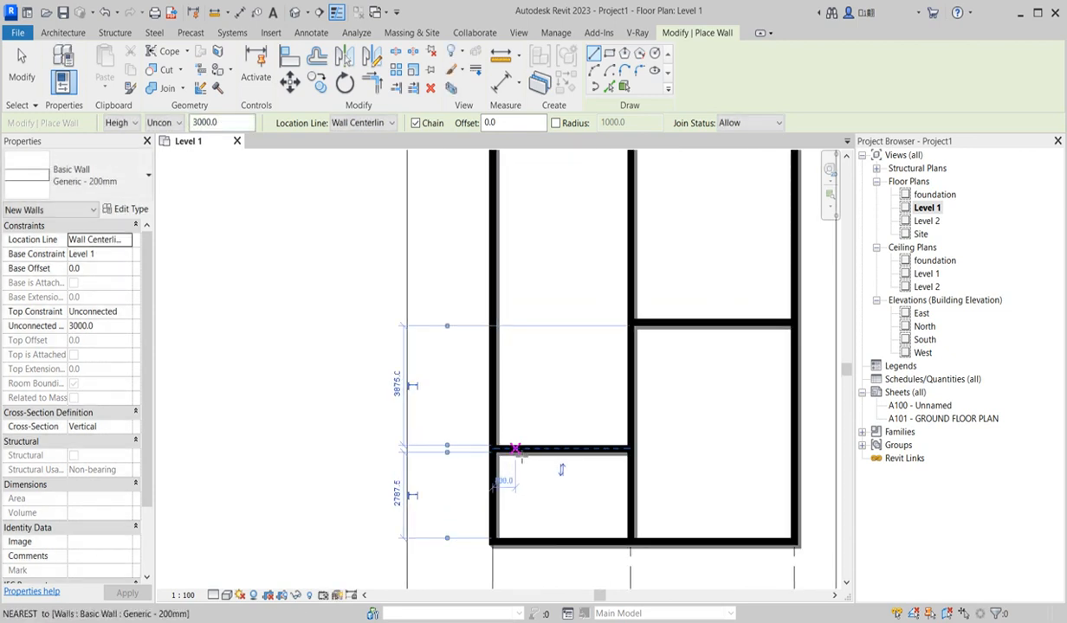
left_click(517, 450)
left_click(517, 544)
key("Escape")
Trim the west wall to a corner with the southern cross wall, keeping the part north of it
left_click(376, 84)
left_click(501, 451)
left_click(492, 414)
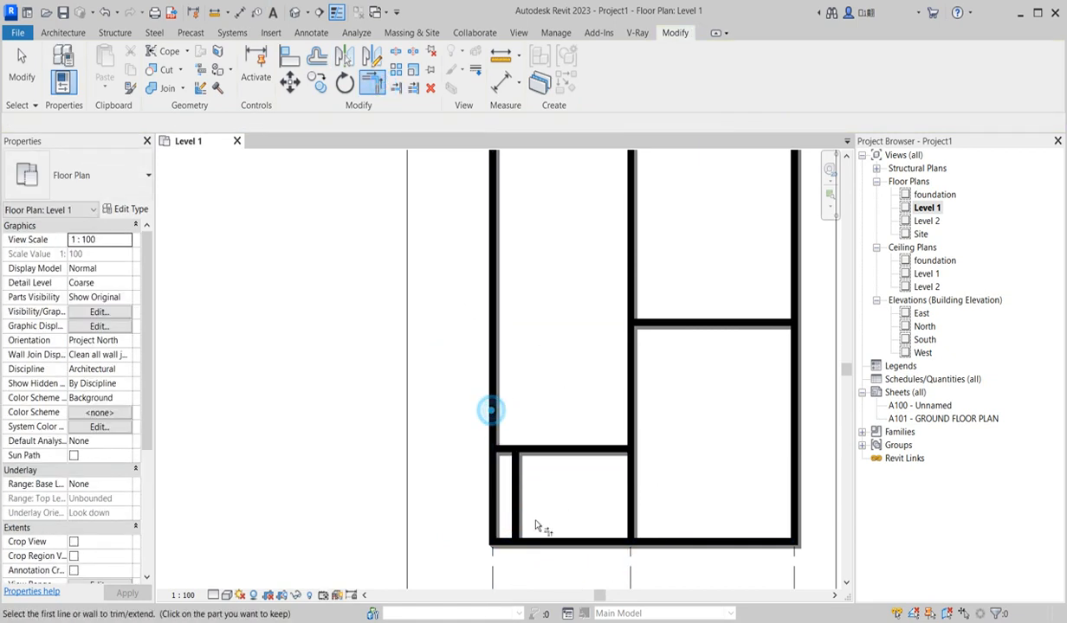
left_click(496, 426)
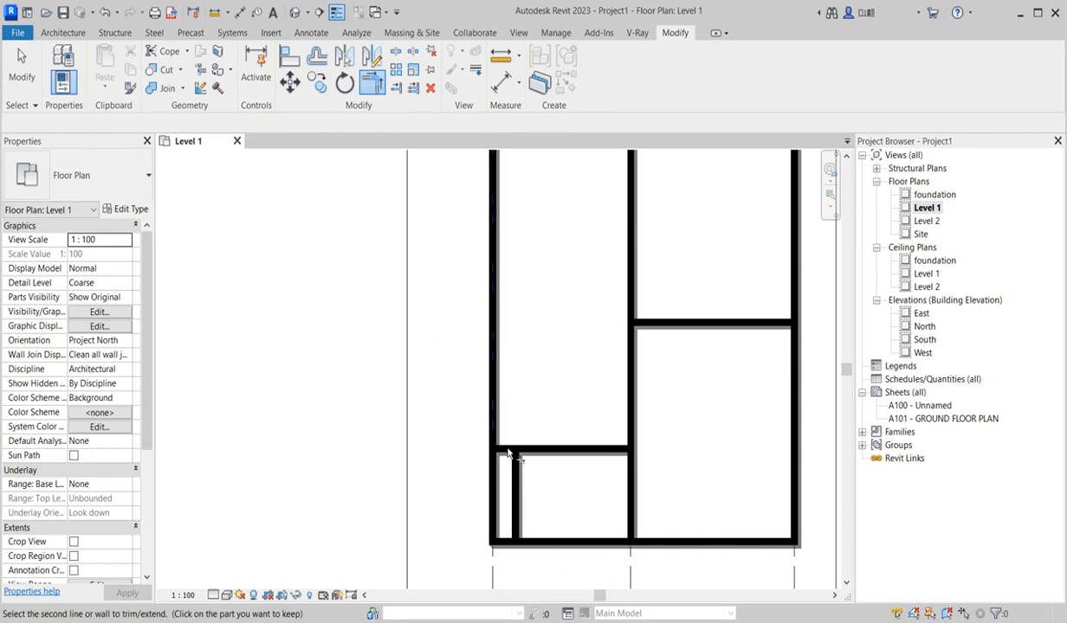
left_click(536, 451)
scroll(536, 457, "up", 3)
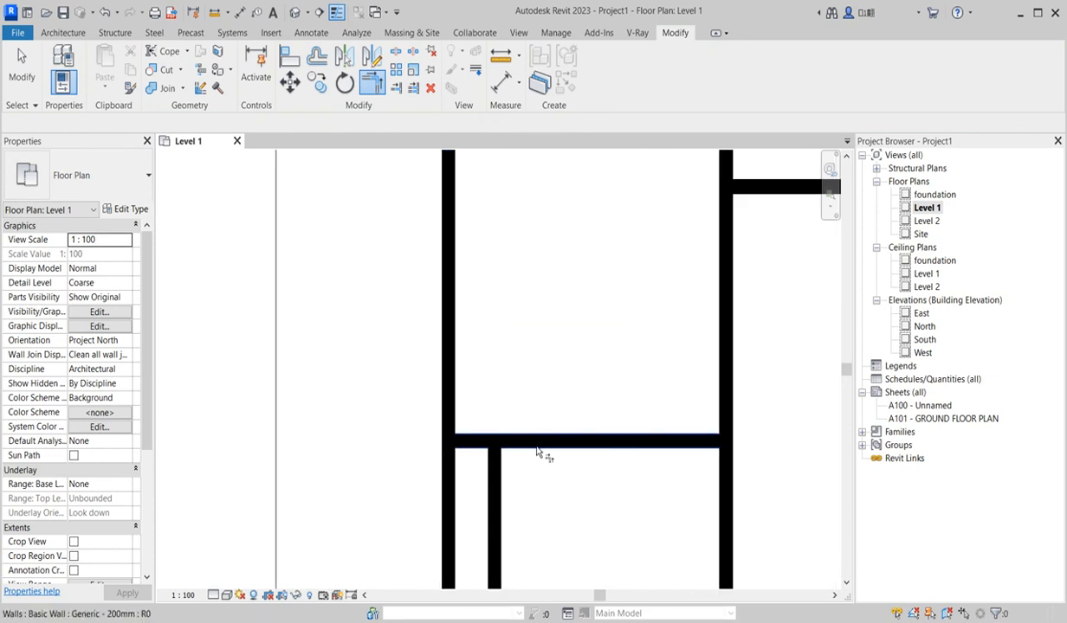
left_click(525, 445)
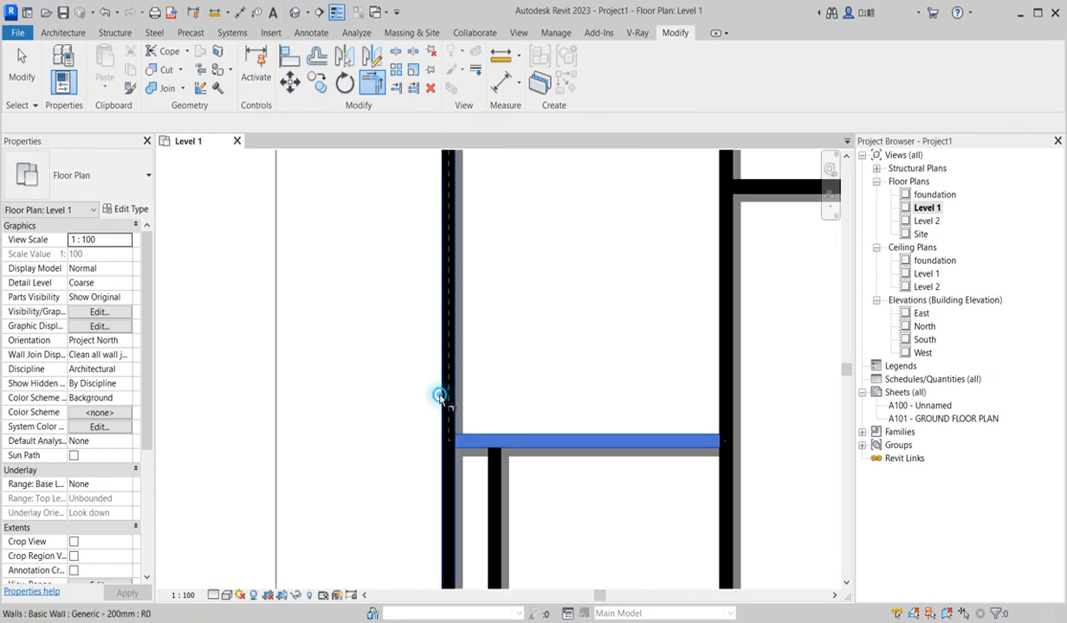
left_click(443, 400)
scroll(480, 352, "down", 3)
Trim the short north-south wall and the south wall to a corner, removing the stub to the west
left_click(482, 445)
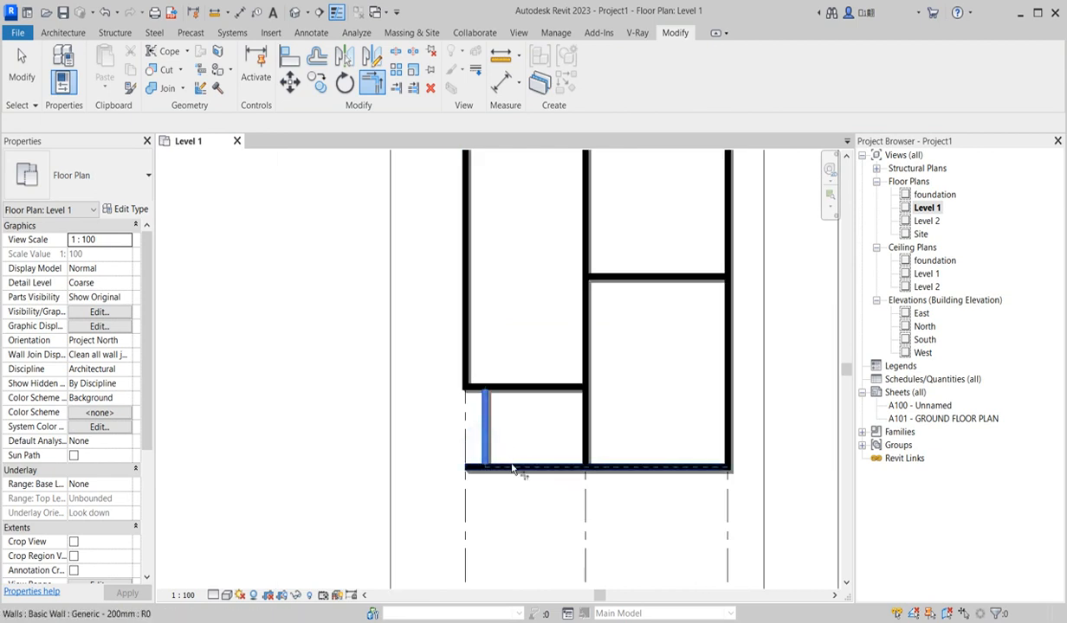
left_click(507, 464)
scroll(519, 485, "down", 3)
key("Escape")
Extend the cross wall between the east and interior walls to the west wall, making it 10550 long
scroll(531, 485, "up", 2)
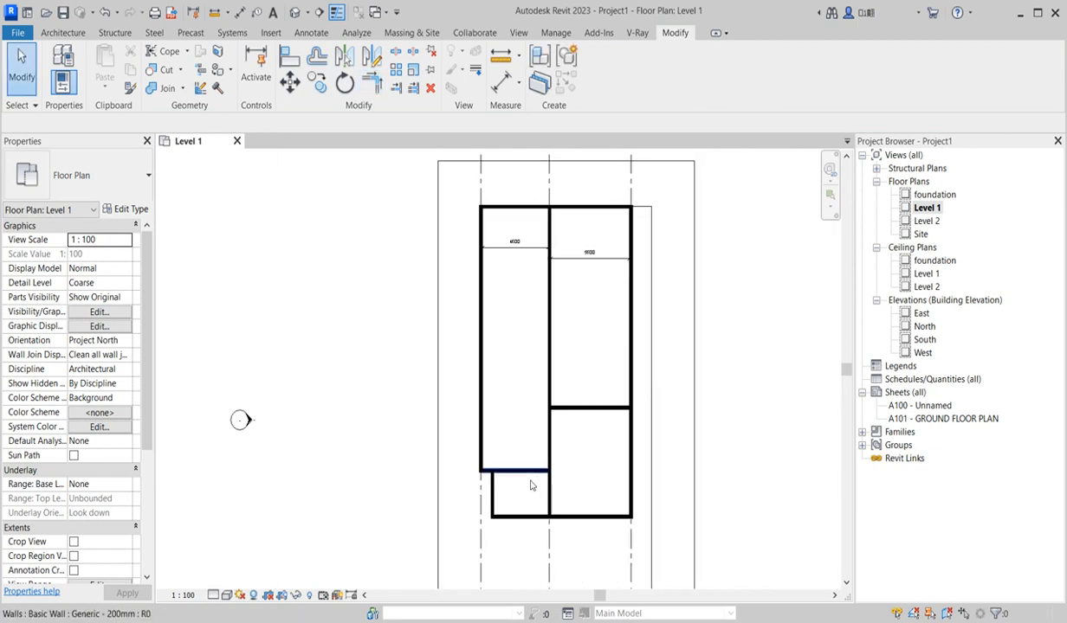
scroll(522, 488, "up", 2)
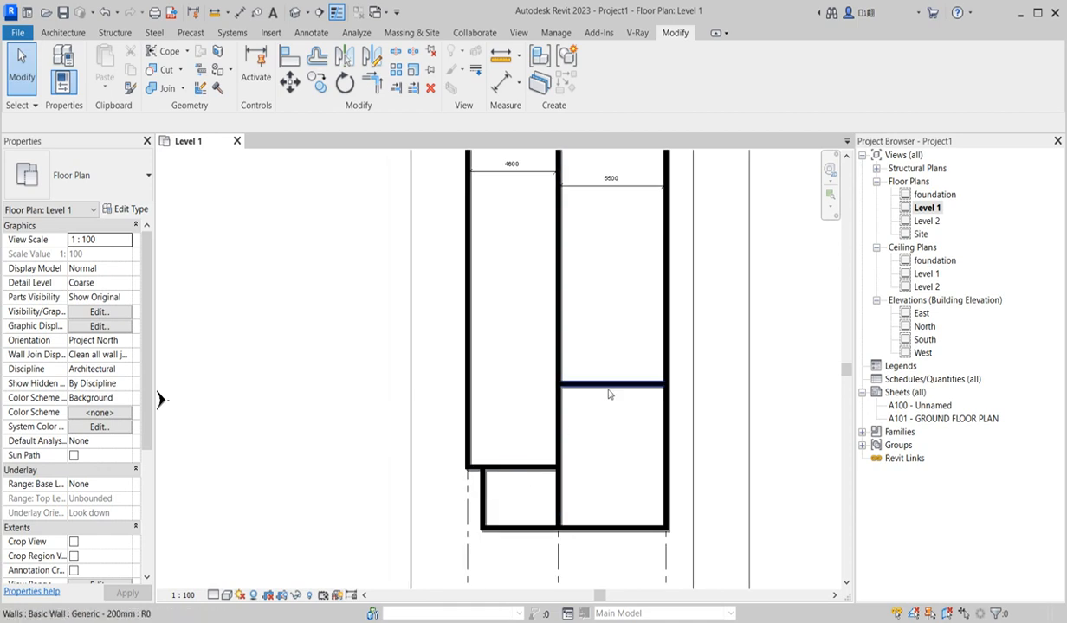
left_click_drag(611, 397, 475, 395)
scroll(475, 395, "down", 3)
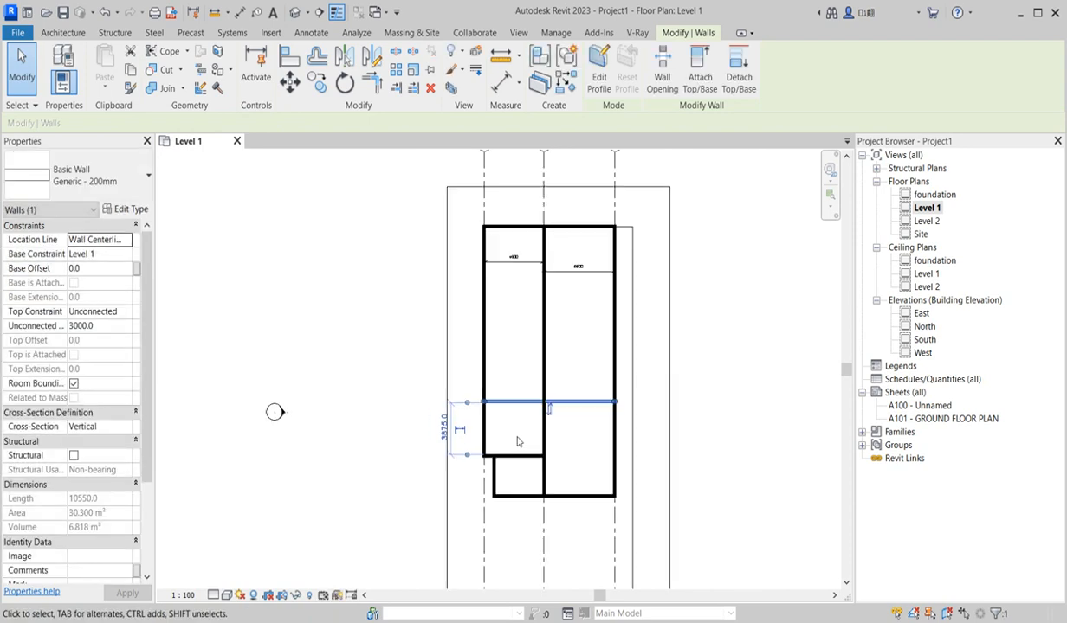
Draw a horizontal grid along the south wall's centerline, crossing the whole house, and name it A
left_click(486, 195)
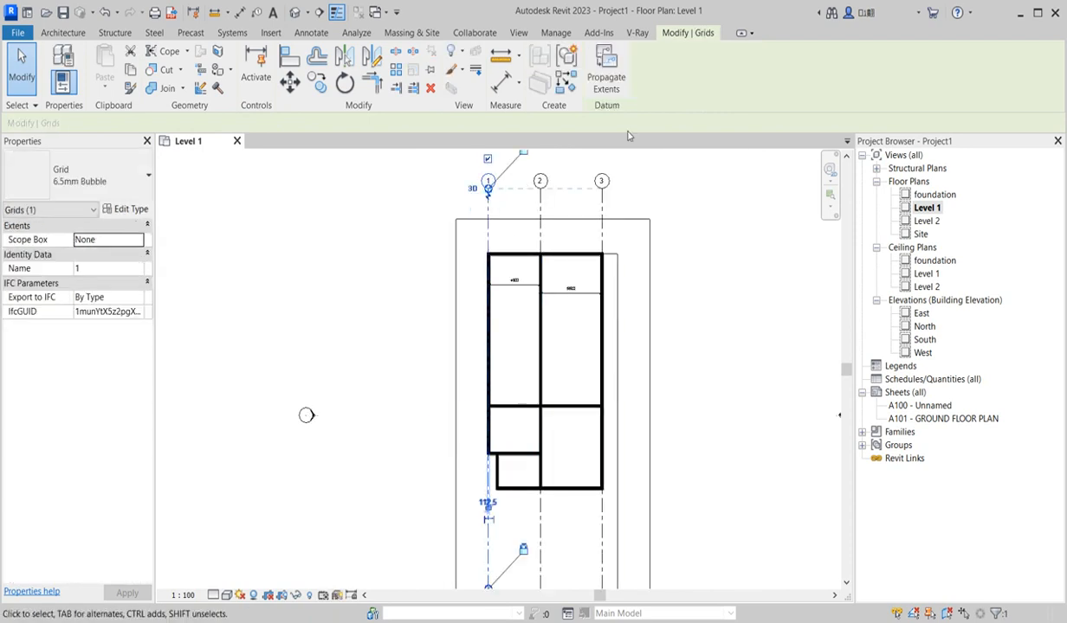
left_click(564, 84)
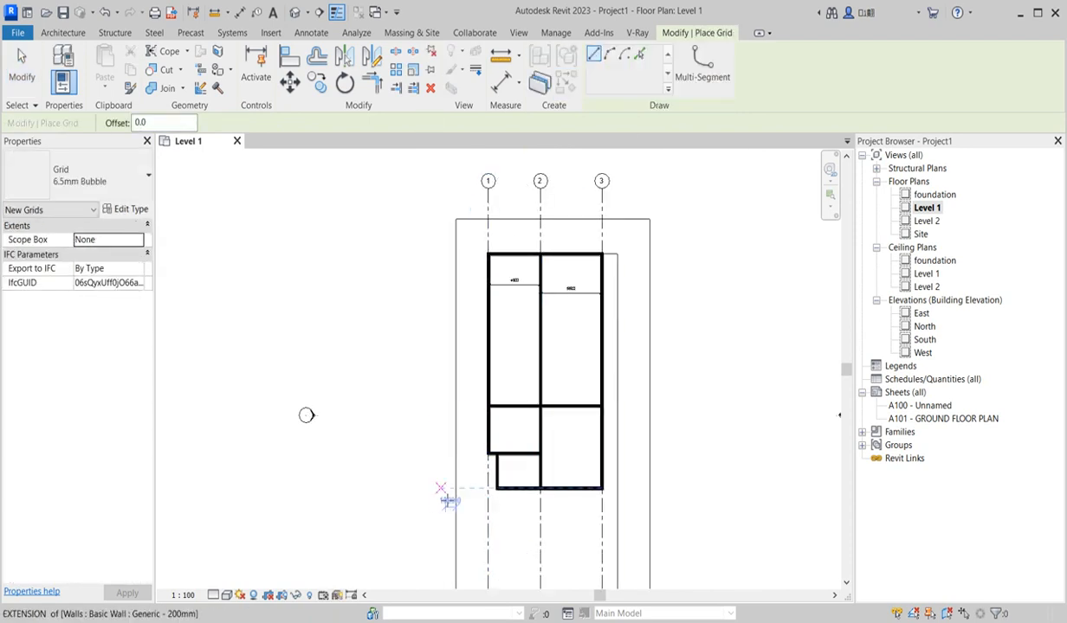
left_click(430, 487)
left_click(684, 489)
scroll(688, 490, "up", 2)
key("Escape")
key("Escape")
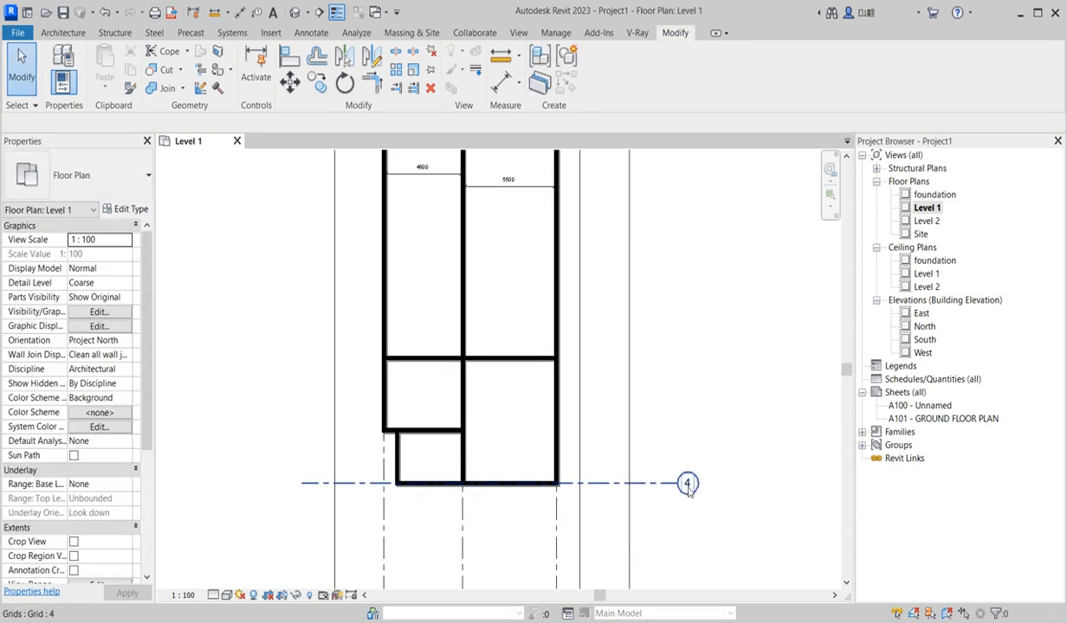
double_click(687, 485)
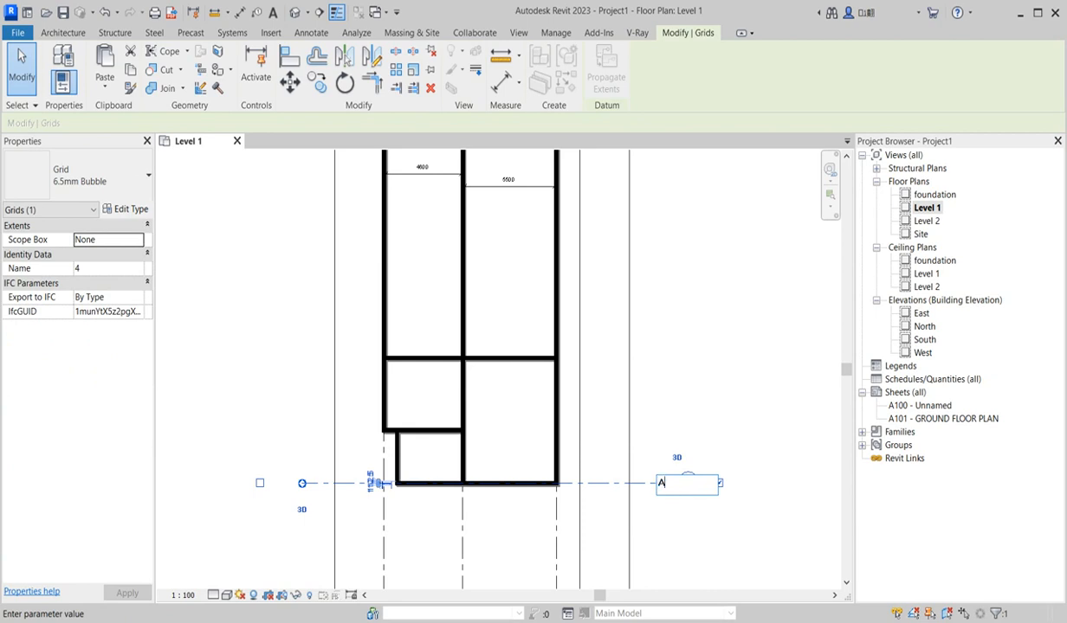
left_click(711, 378)
Draw horizontal grid B along the full-width cross wall's centerline, with its ends aligned to grid A
scroll(603, 517, "down", 2)
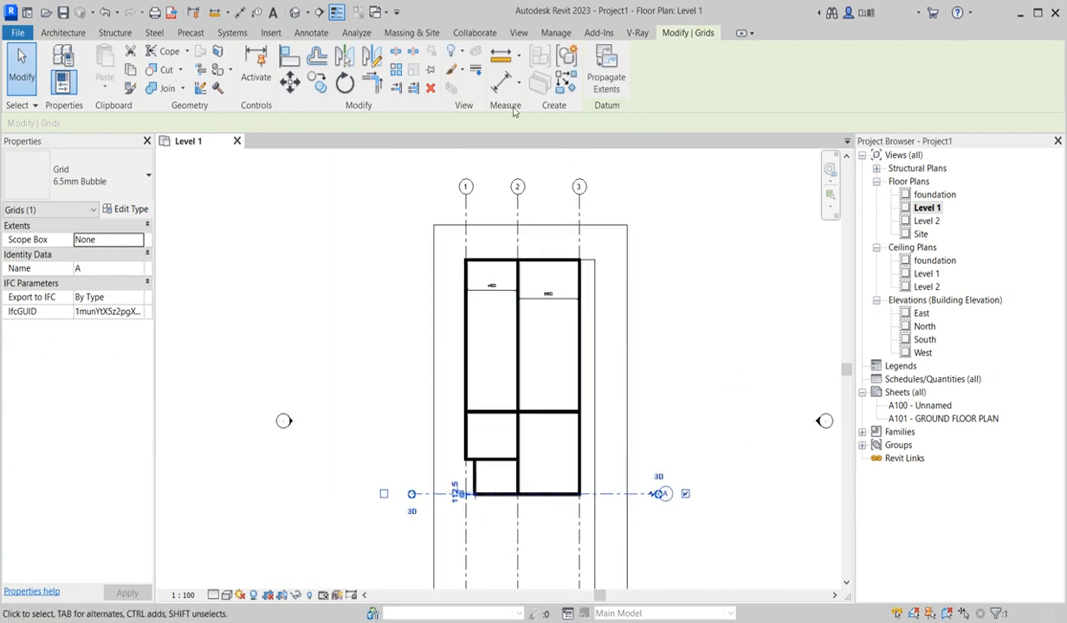
left_click(539, 83)
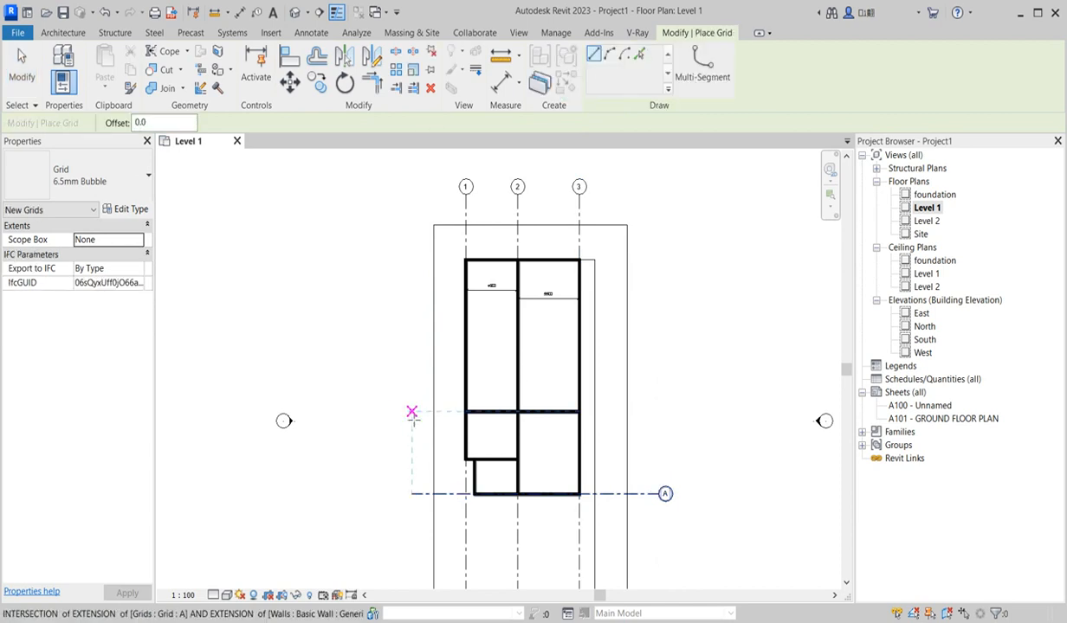
left_click(412, 411)
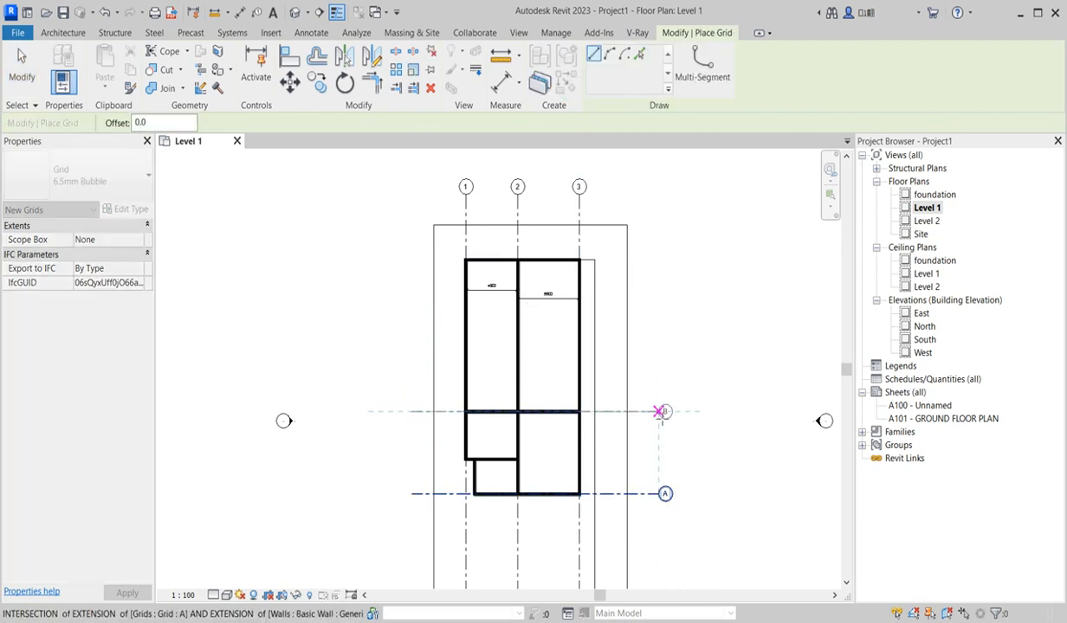
left_click(658, 412)
scroll(503, 388, "up", 2)
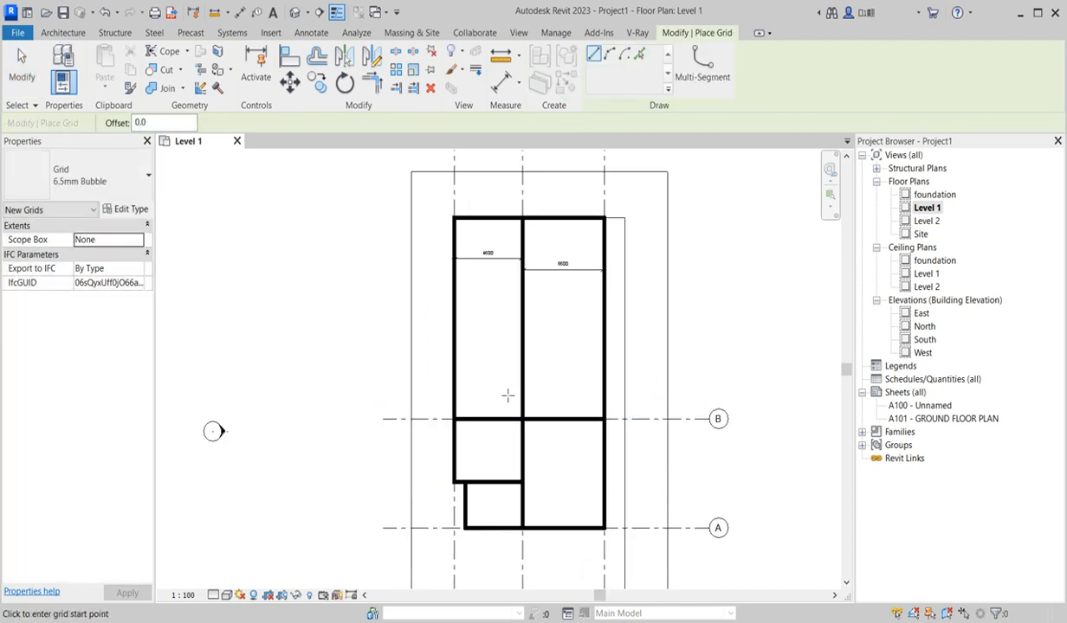
scroll(433, 424, "down", 1)
scroll(483, 437, "up", 3)
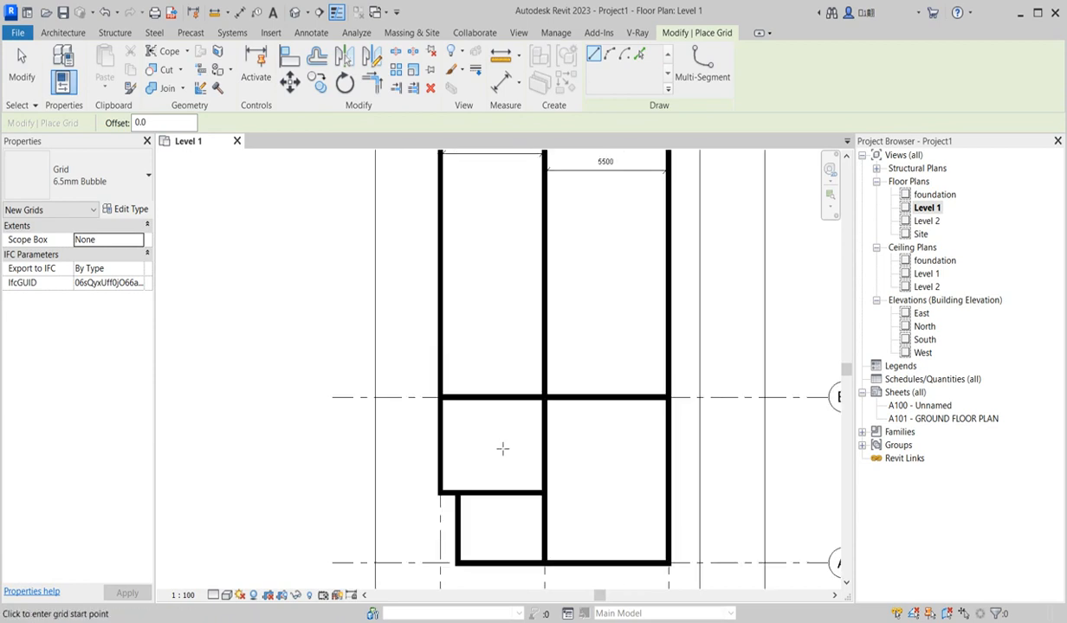
scroll(501, 465, "down", 3)
scroll(555, 445, "up", 2)
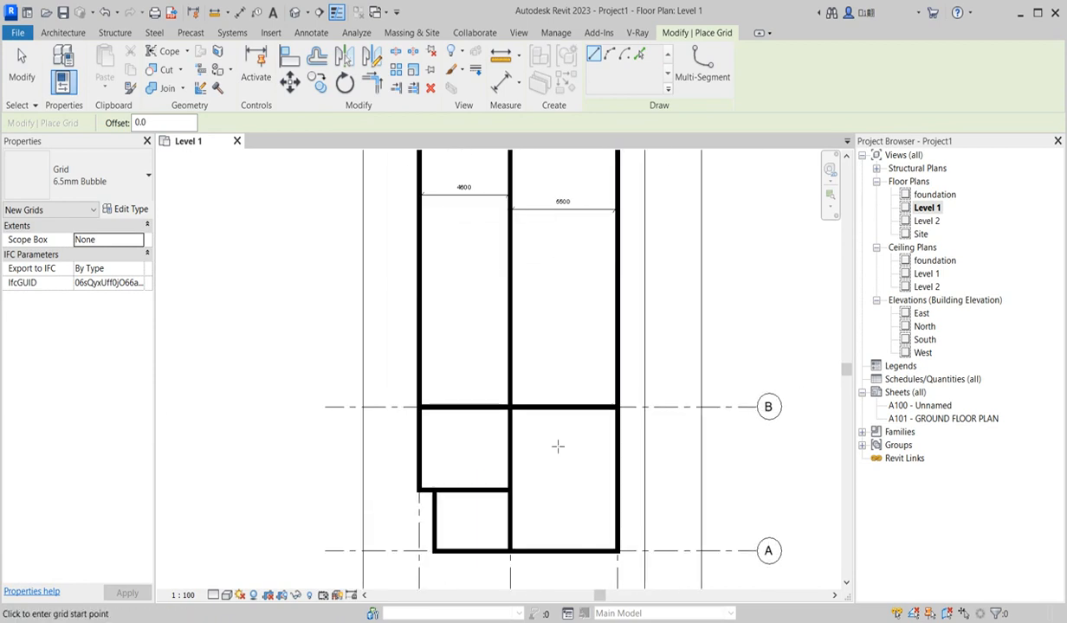
key("Escape")
key("Escape")
Draw a full-width cross wall from the east wall to the west wall, about 4000 north of grid B
scroll(598, 455, "down", 2)
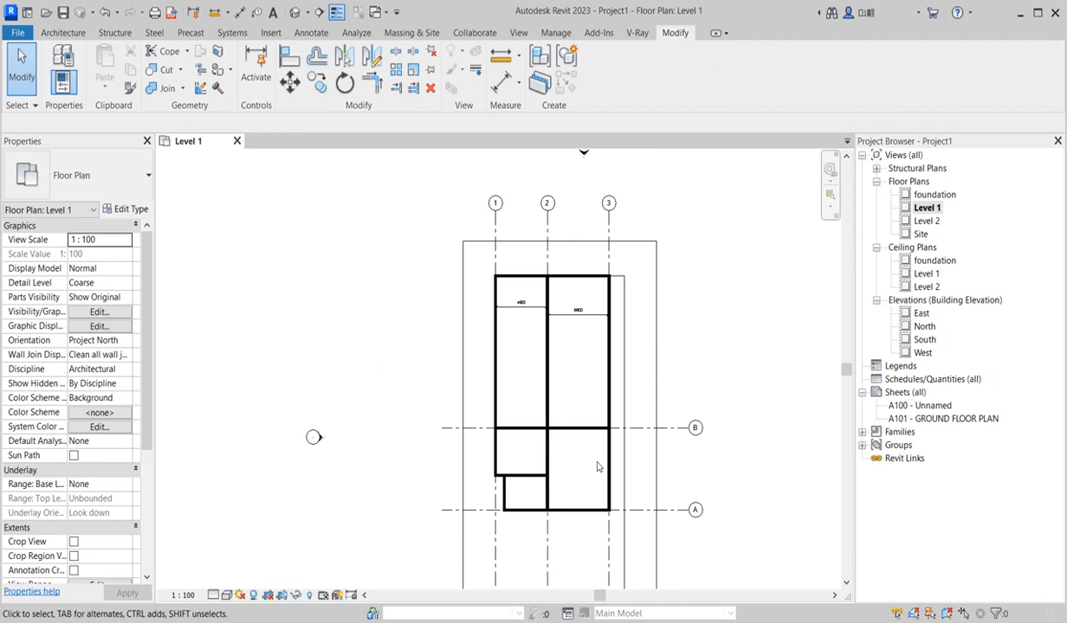
left_click(610, 400)
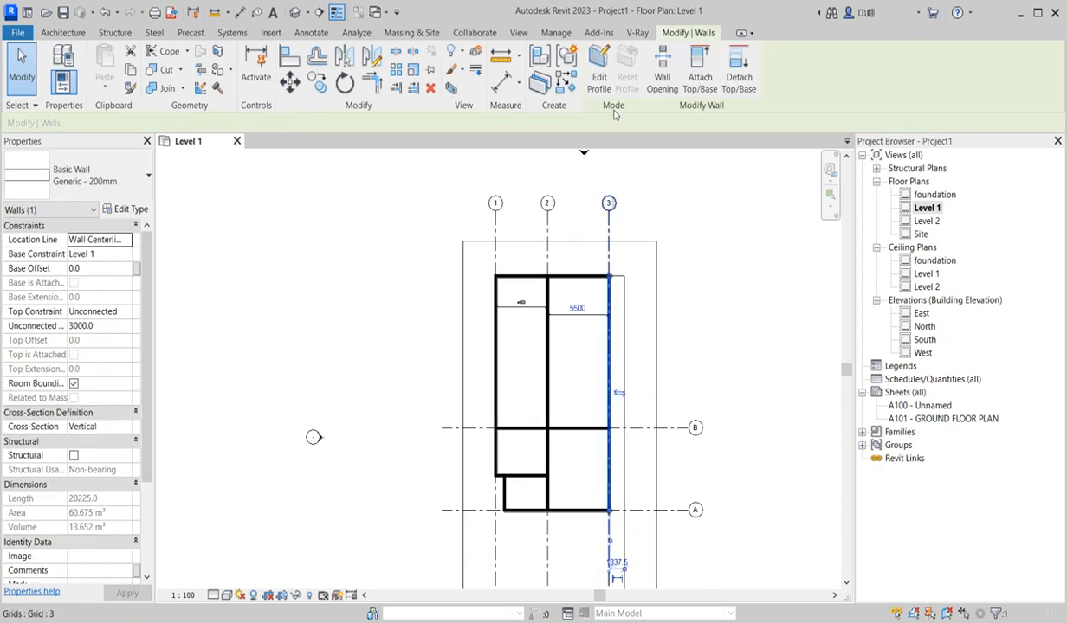
left_click(568, 82)
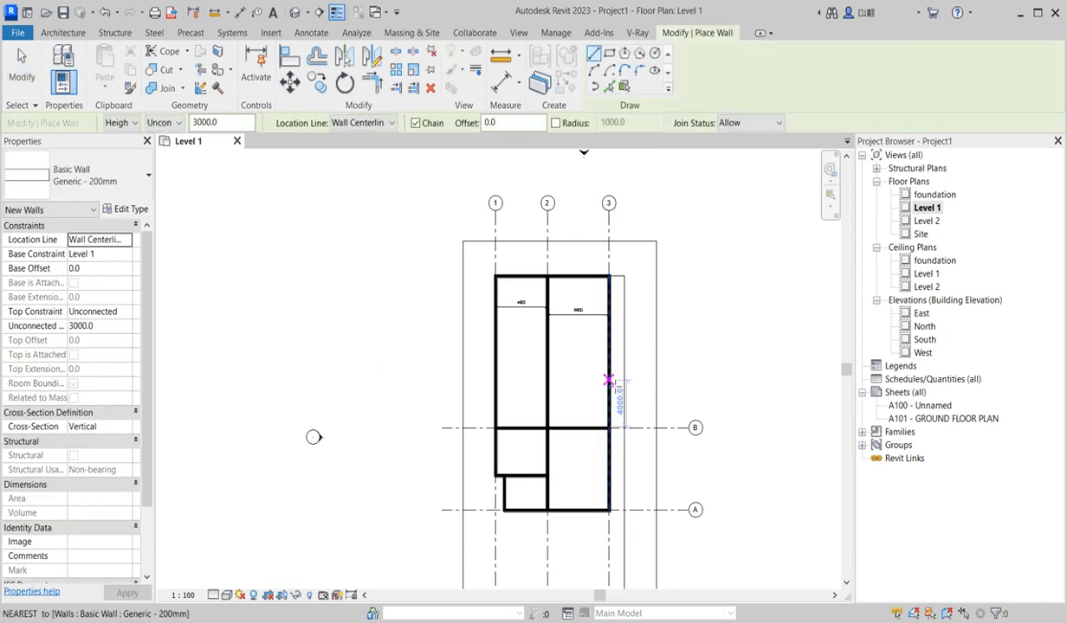
left_click(608, 381)
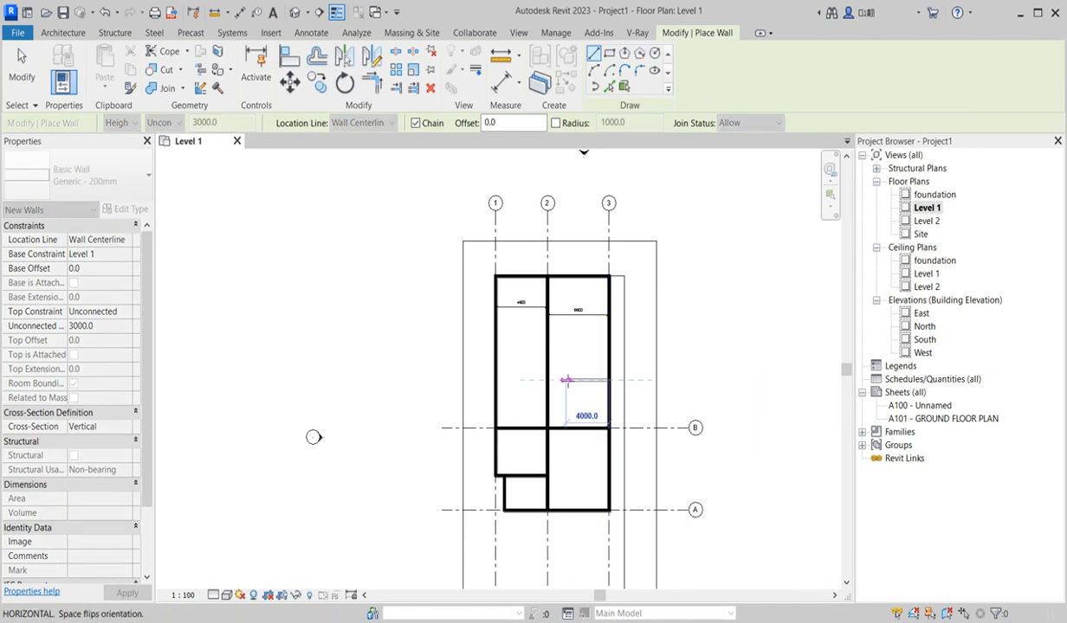
left_click(496, 381)
key("Escape")
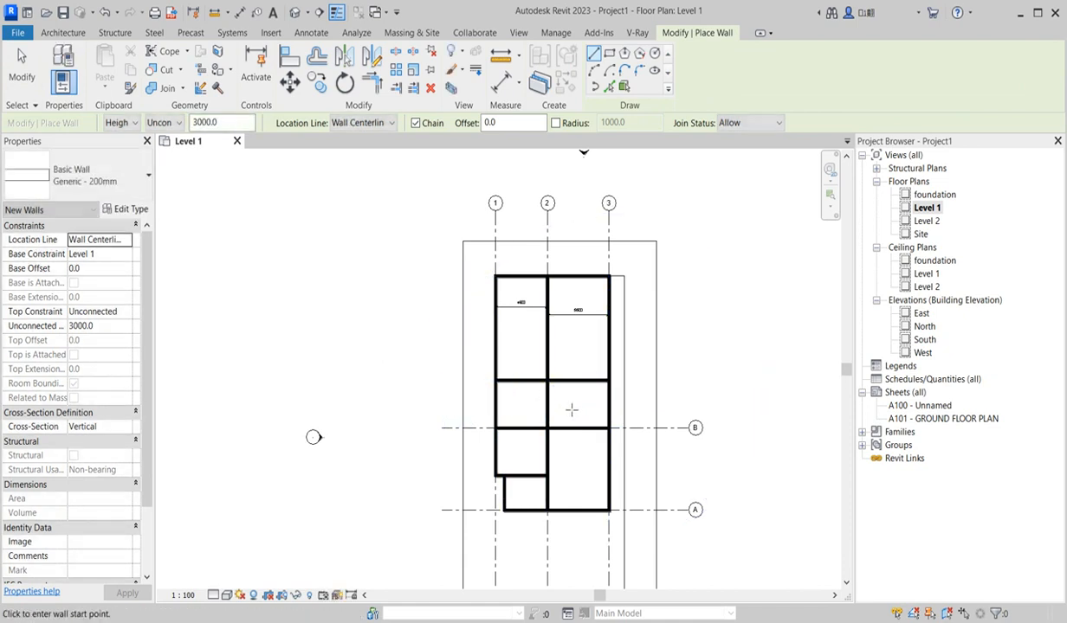
Draw another 10550 long cross wall from the east wall to the west wall, about 3490 clear north of the previous one
scroll(593, 364, "up", 2)
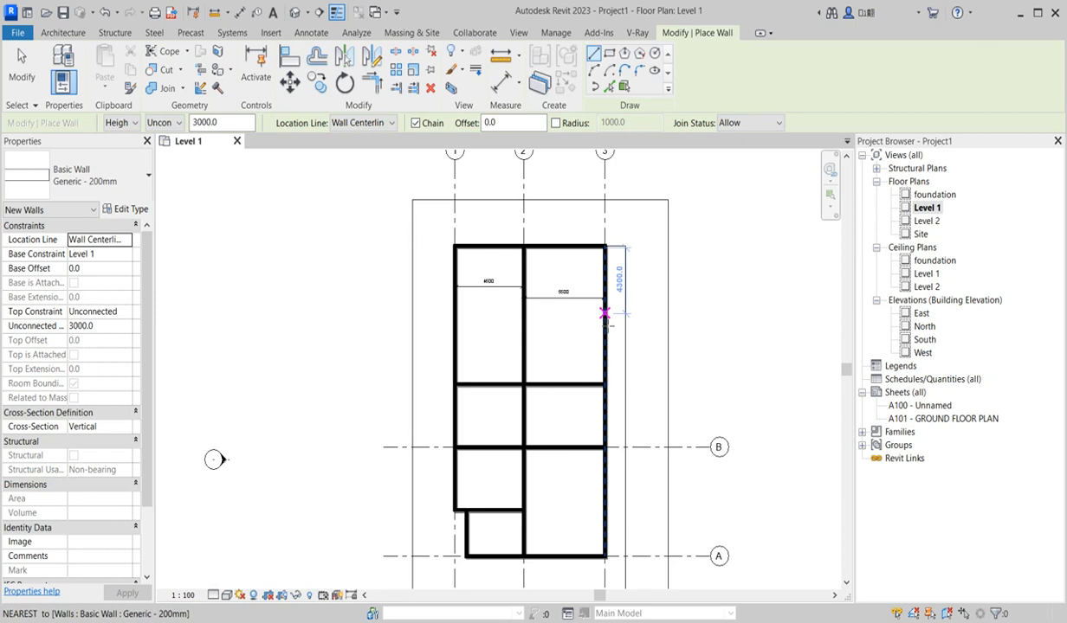
left_click(605, 328)
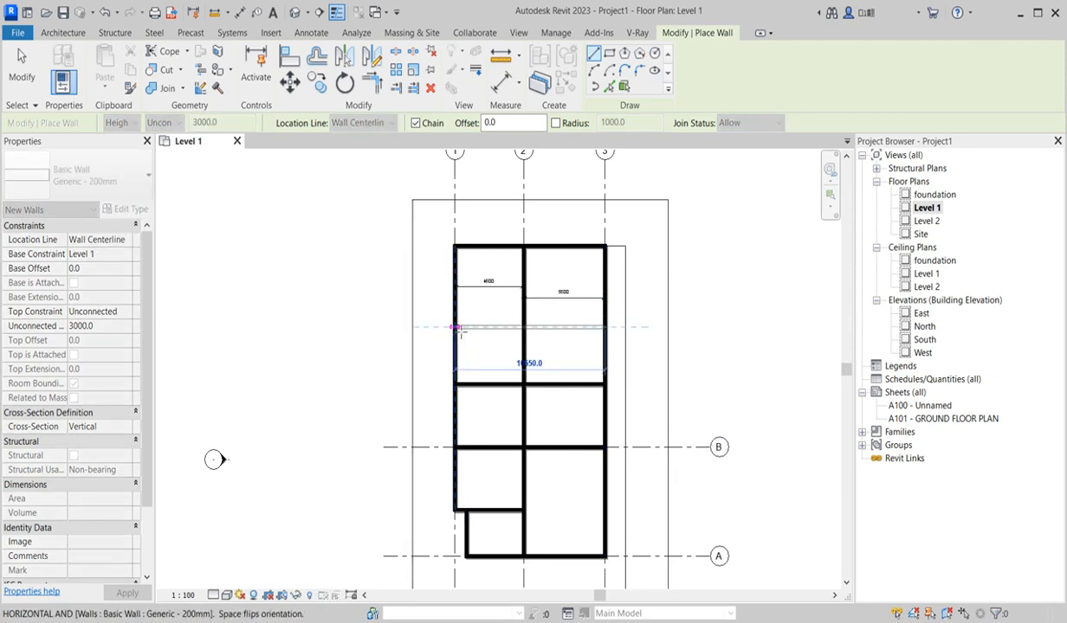
left_click(453, 327)
key("Escape")
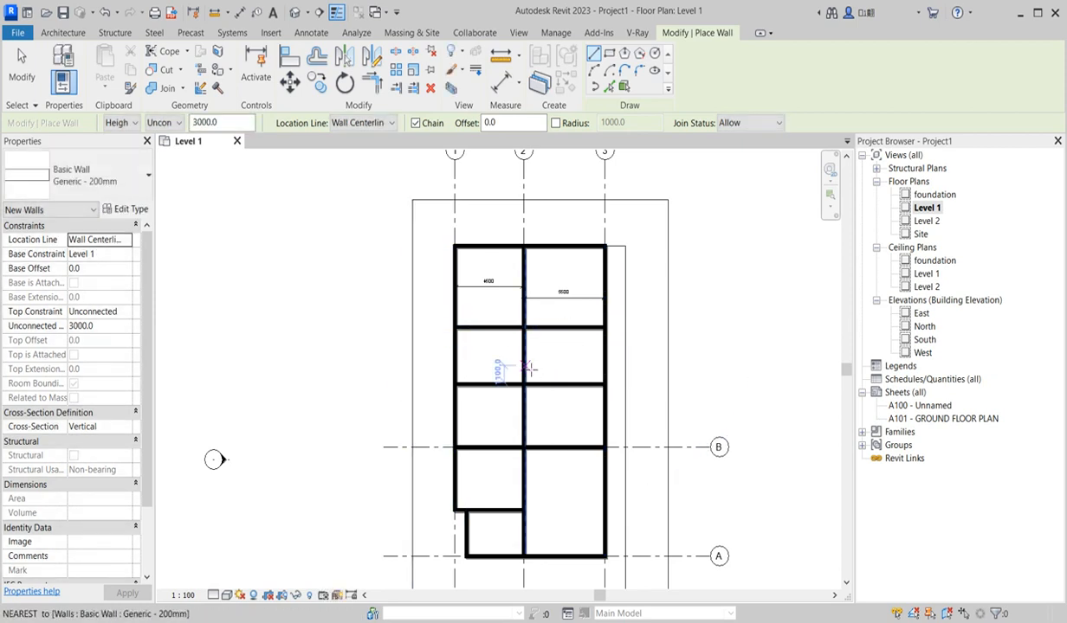
scroll(481, 286, "up", 2)
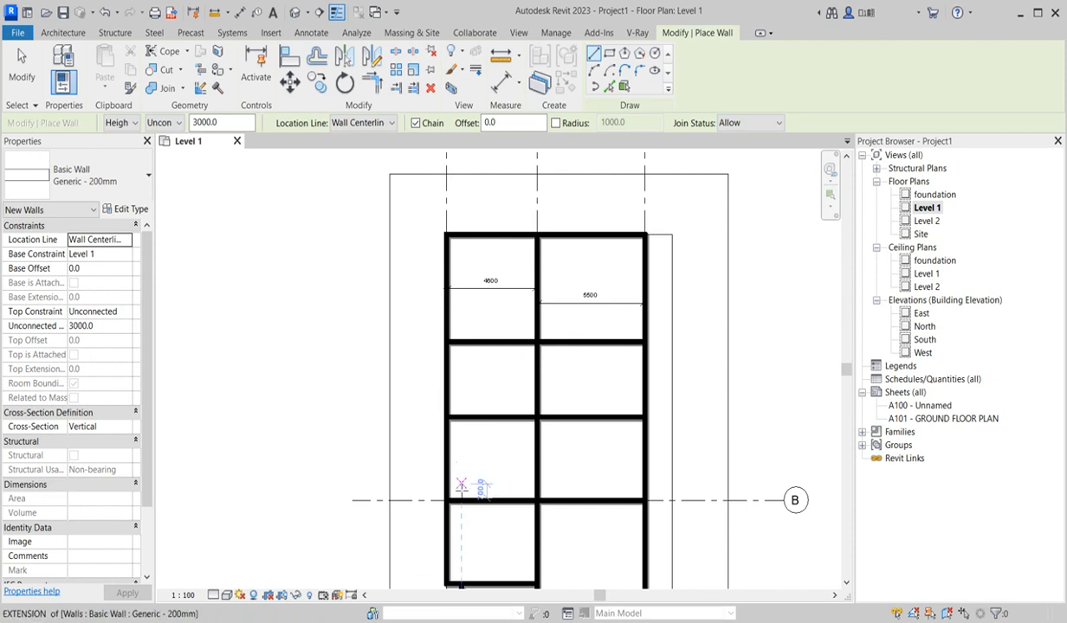
scroll(488, 389, "up", 1)
scroll(549, 423, "down", 3)
scroll(567, 441, "up", 2)
right_click(555, 429)
left_click(593, 224)
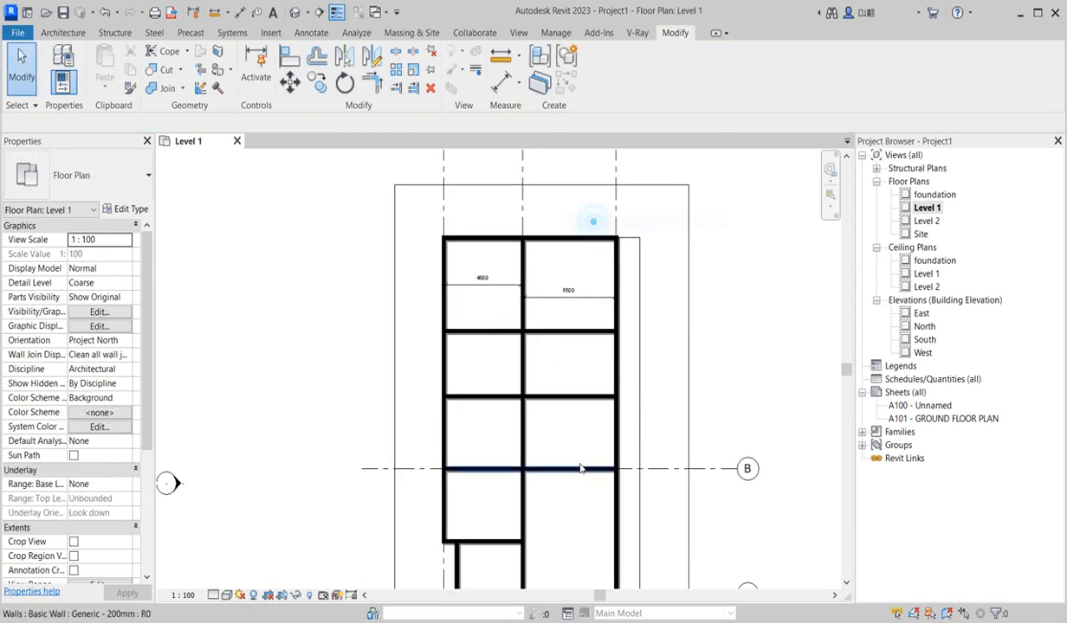
Set the clear distance between the first cross wall north of grid B and the wall on grid B to 3200
scroll(579, 489, "up", 1)
scroll(583, 485, "down", 2)
scroll(584, 485, "up", 2)
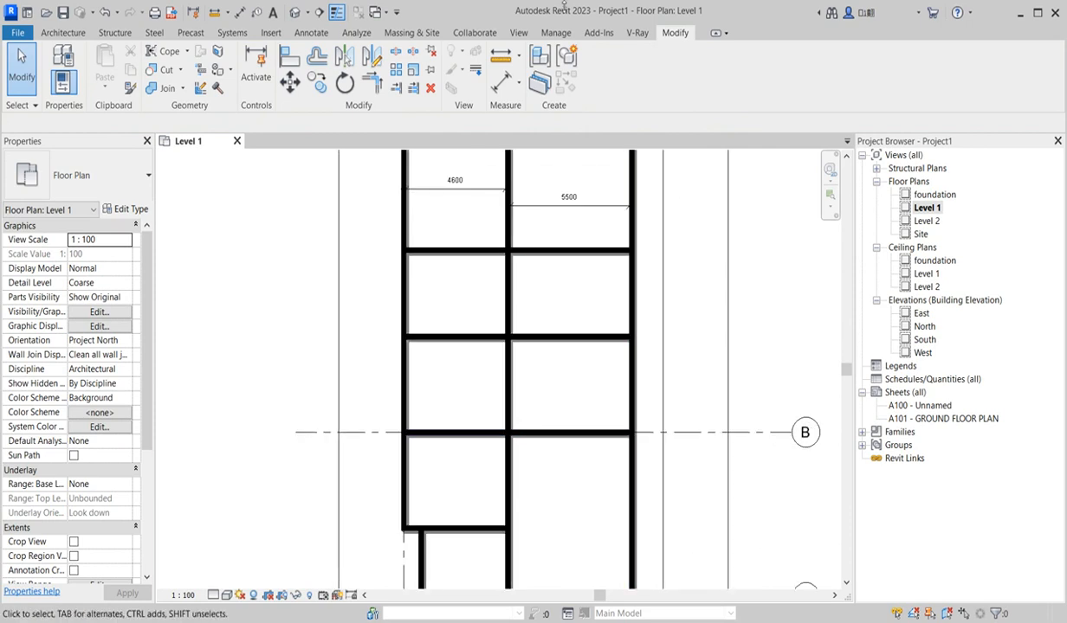
left_click(571, 338)
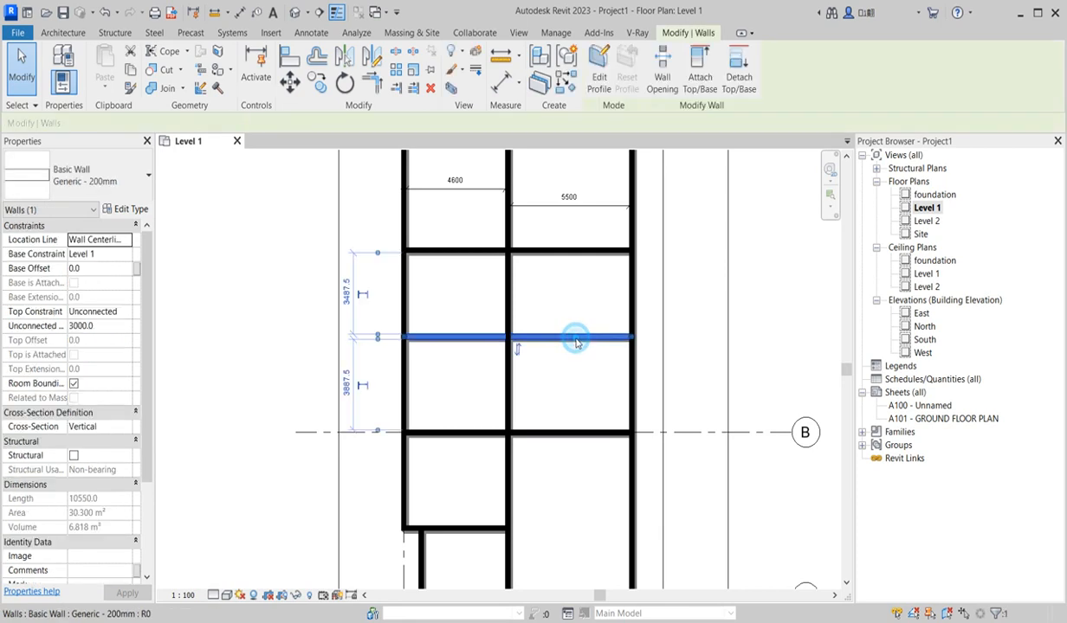
left_click(351, 397)
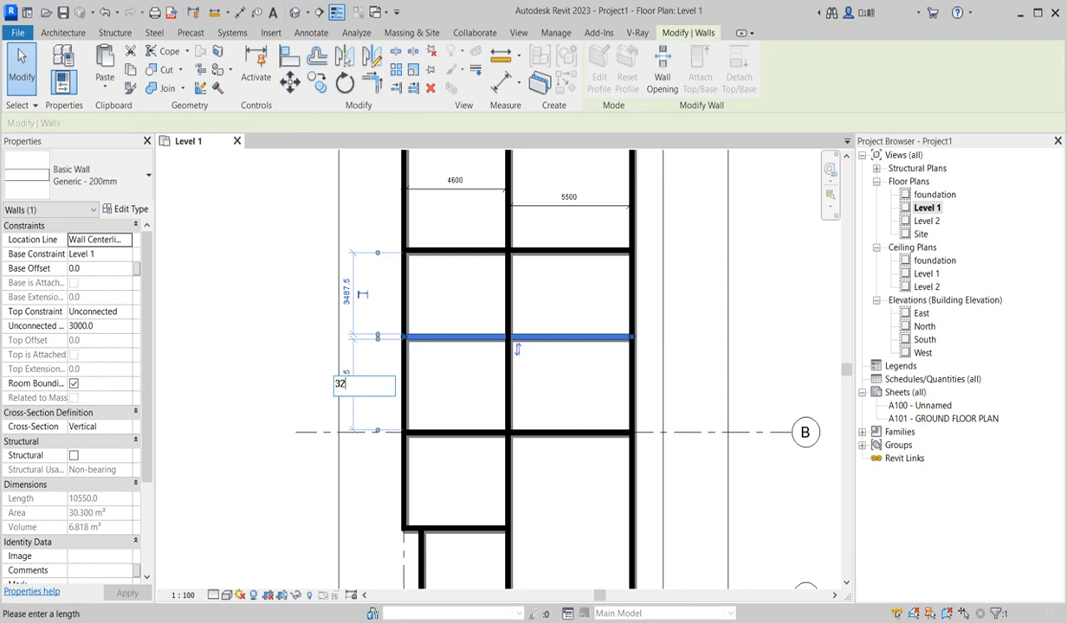
type("3200")
key("Return")
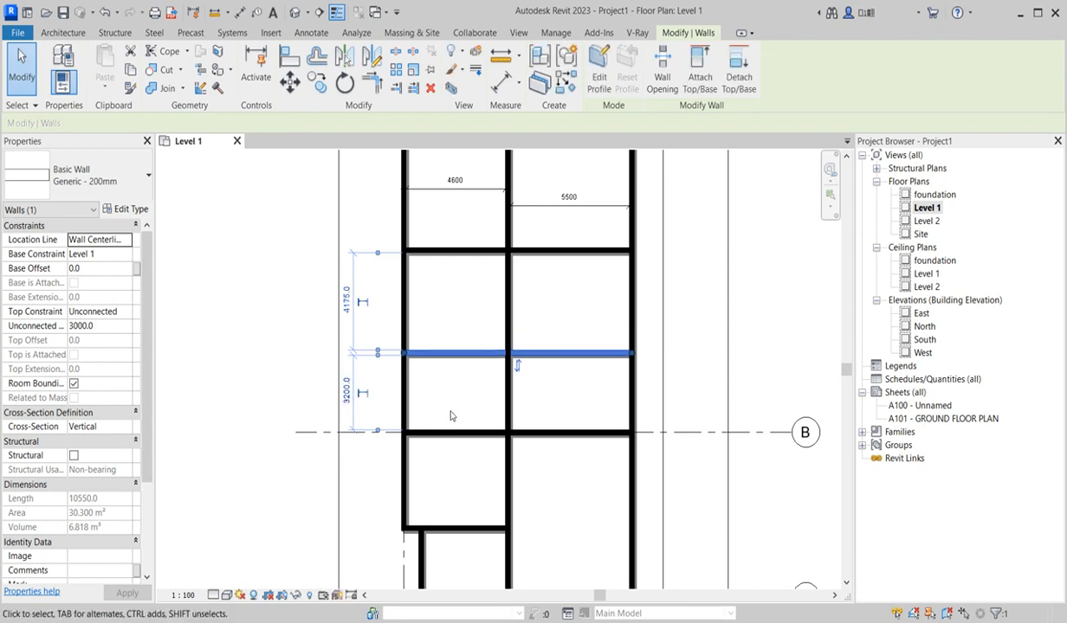
Add aligned dimensions for the north-south clear depths of the two northernmost bays between grids 2 and 3
left_click(559, 380)
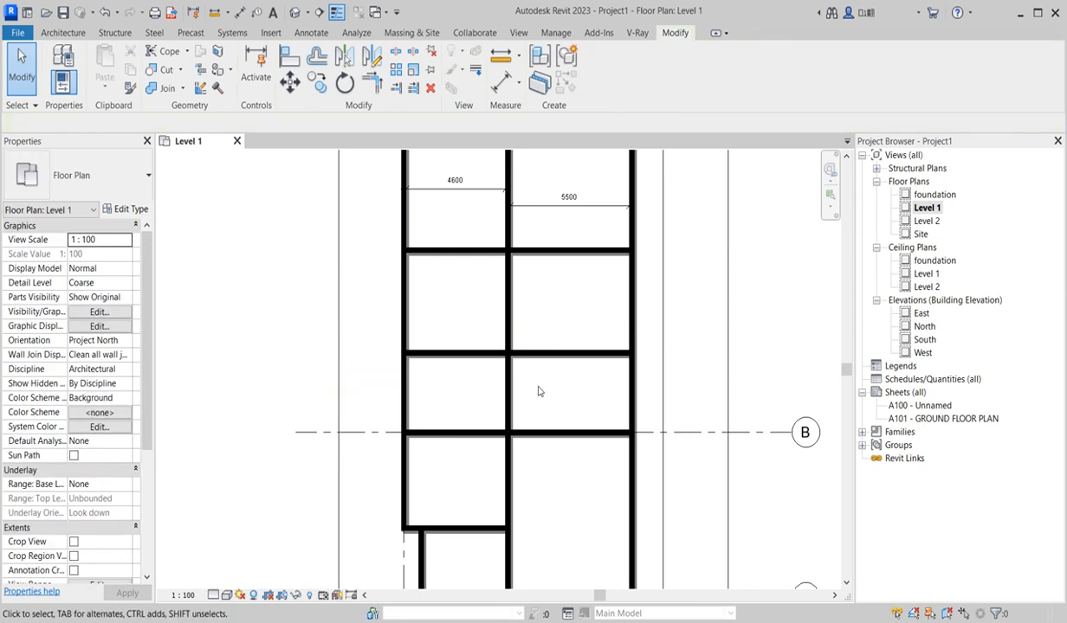
scroll(538, 391, "down", 3)
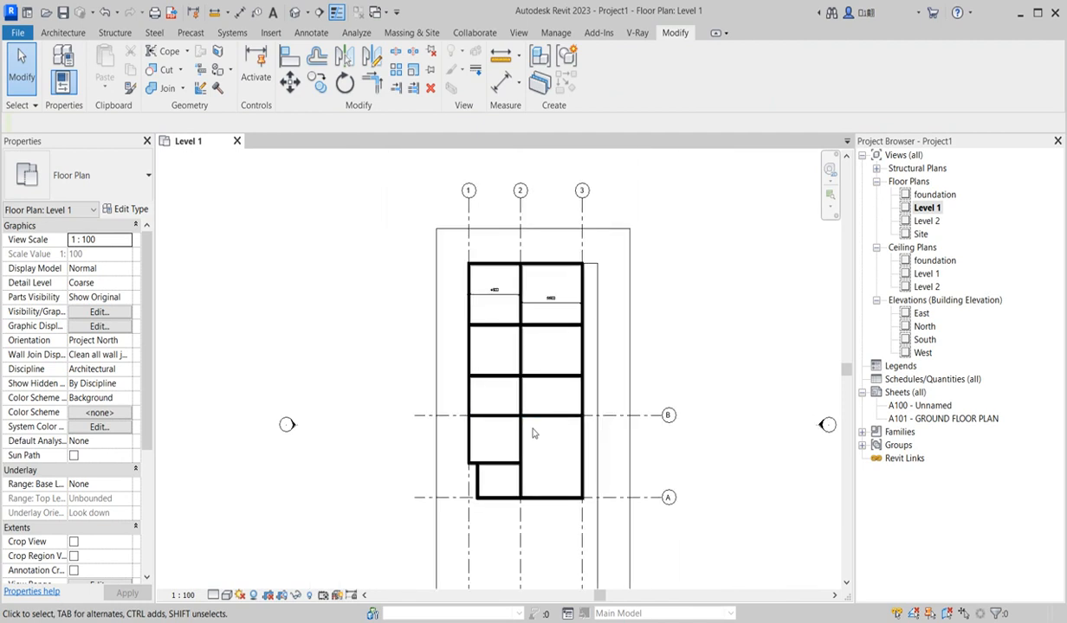
scroll(534, 433, "up", 1)
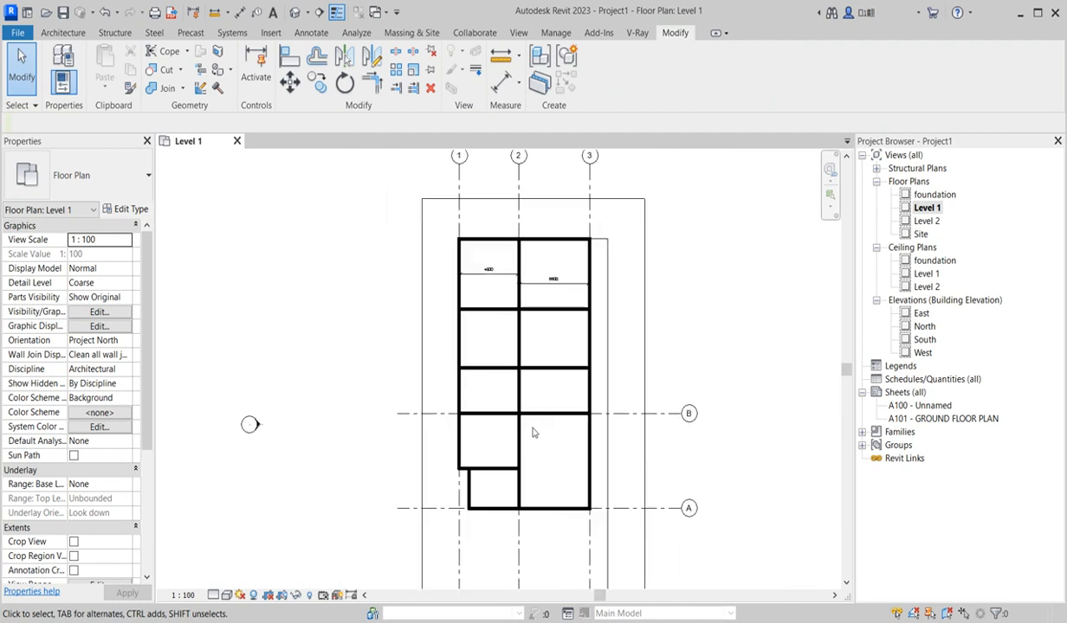
left_click(537, 294)
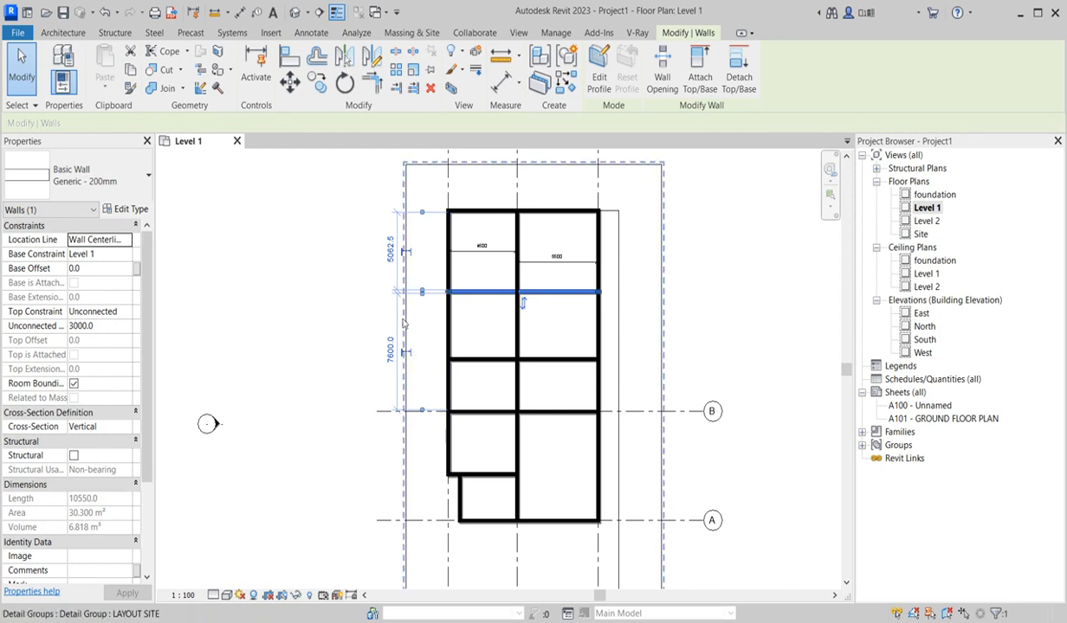
left_click(504, 79)
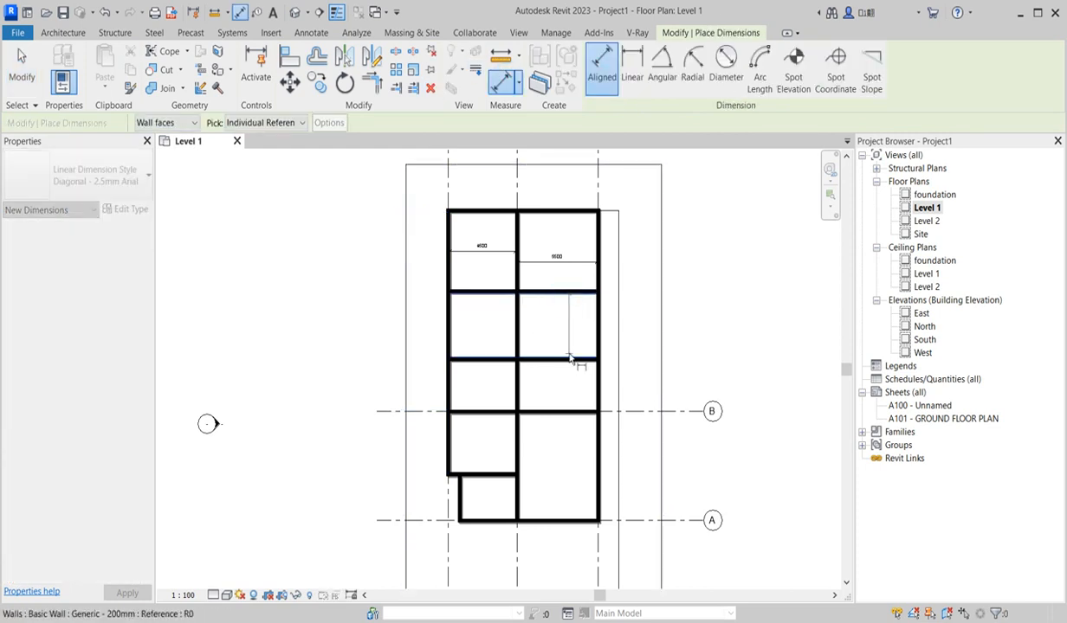
left_click(563, 322)
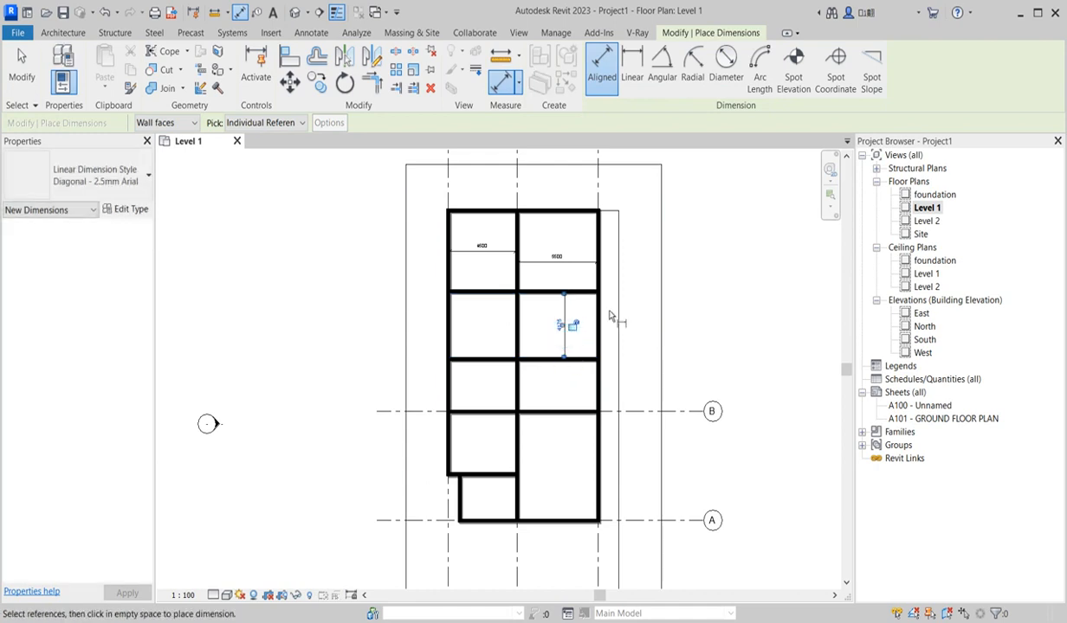
left_click(543, 290)
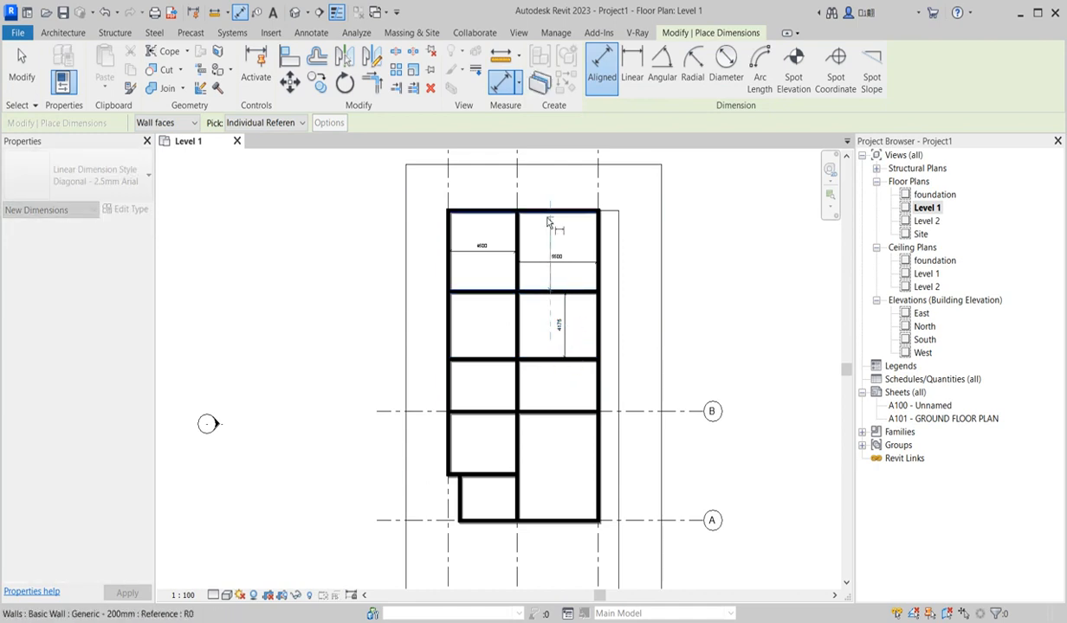
left_click(547, 221)
left_click(540, 242)
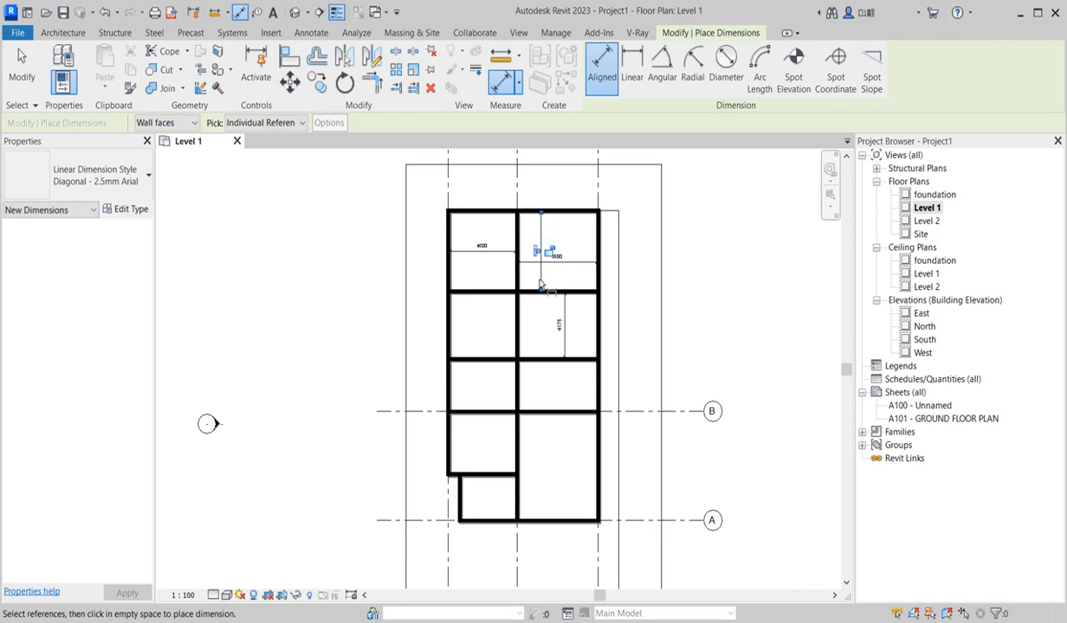
Set the clear distance between the two cross walls north of grid B to 1500 by moving the northern one
scroll(598, 335, "up", 2)
right_click(647, 300)
left_click(675, 307)
left_click(582, 281)
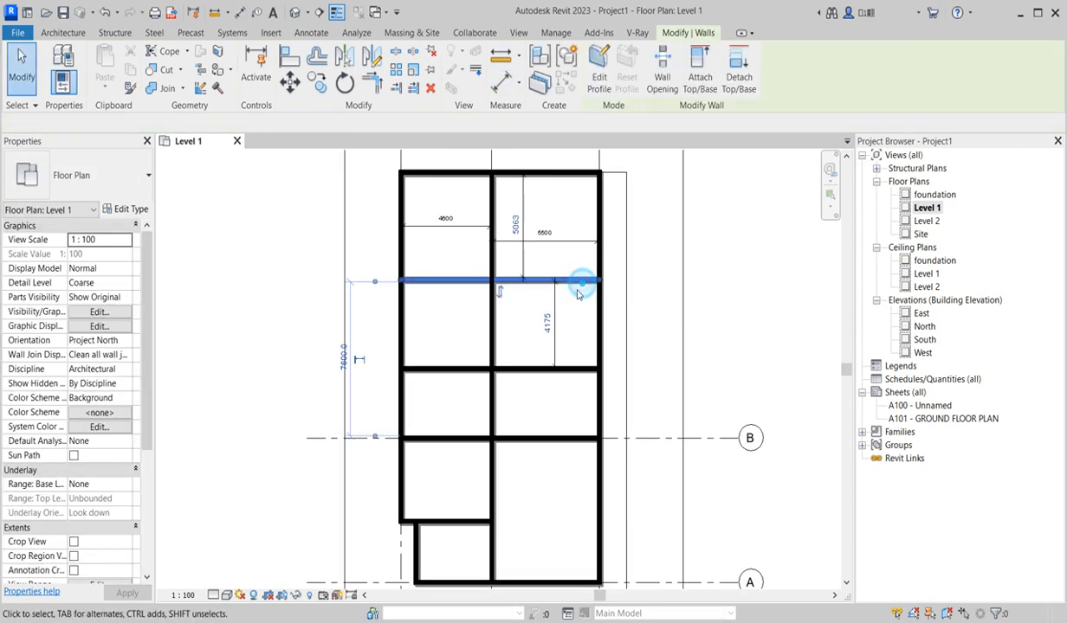
left_click(545, 324)
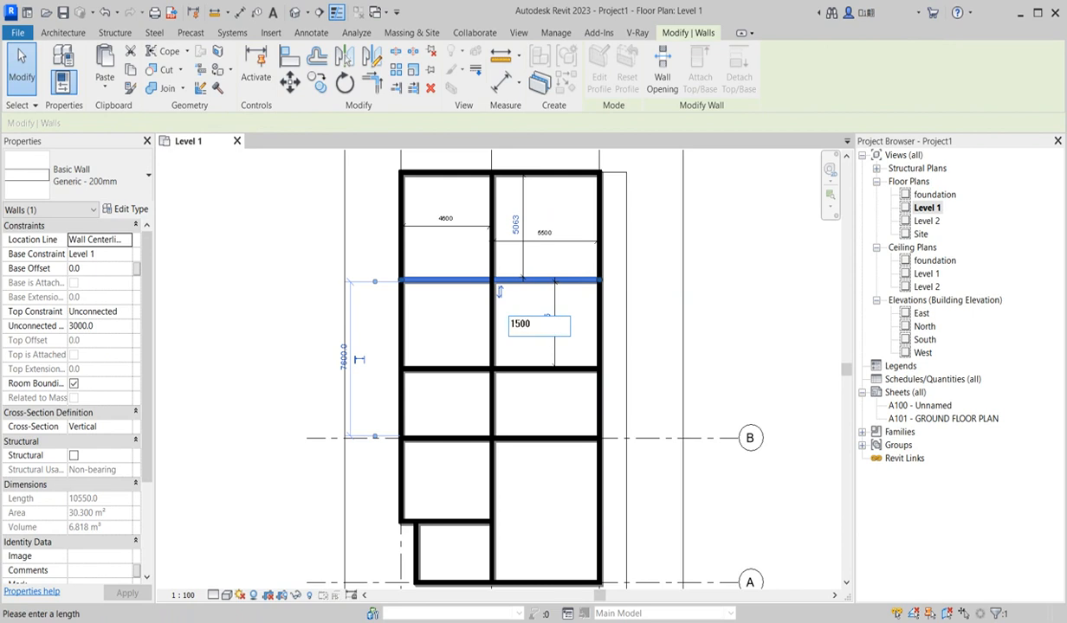
key("Return")
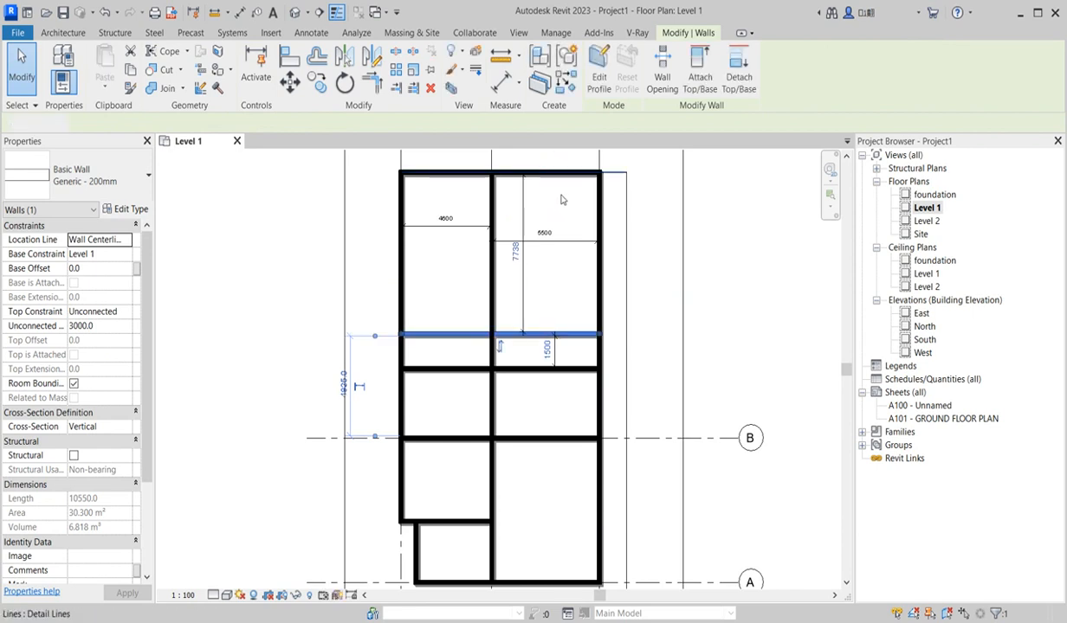
Move the north exterior wall so the clear depth of the northernmost bay is 3600
left_click(562, 185)
scroll(570, 185, "up", 2)
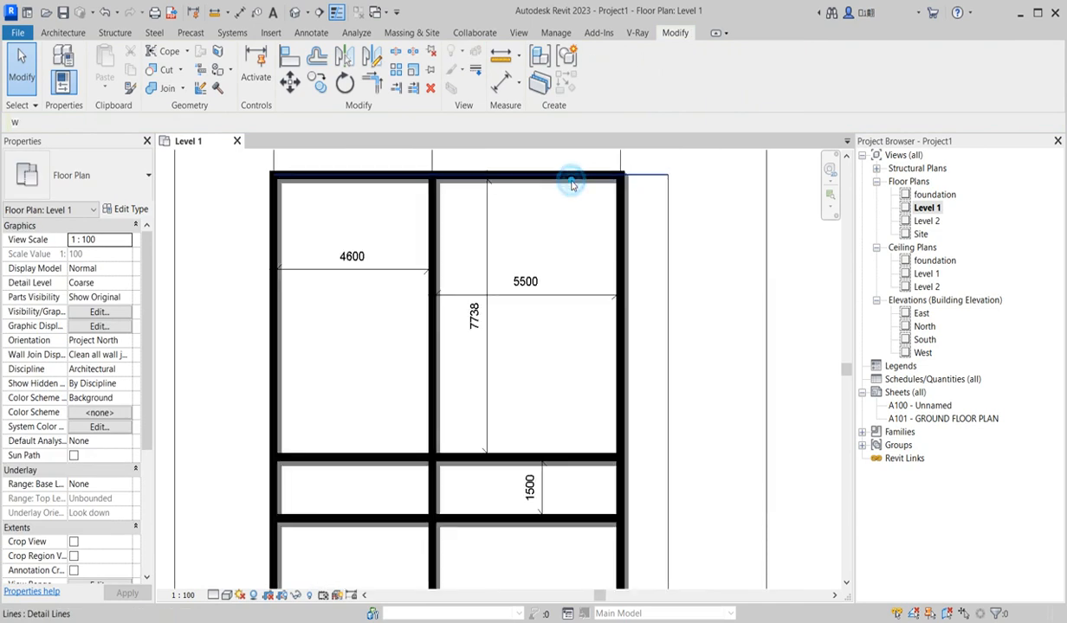
left_click(571, 184)
scroll(571, 184, "up", 3)
left_click(595, 159)
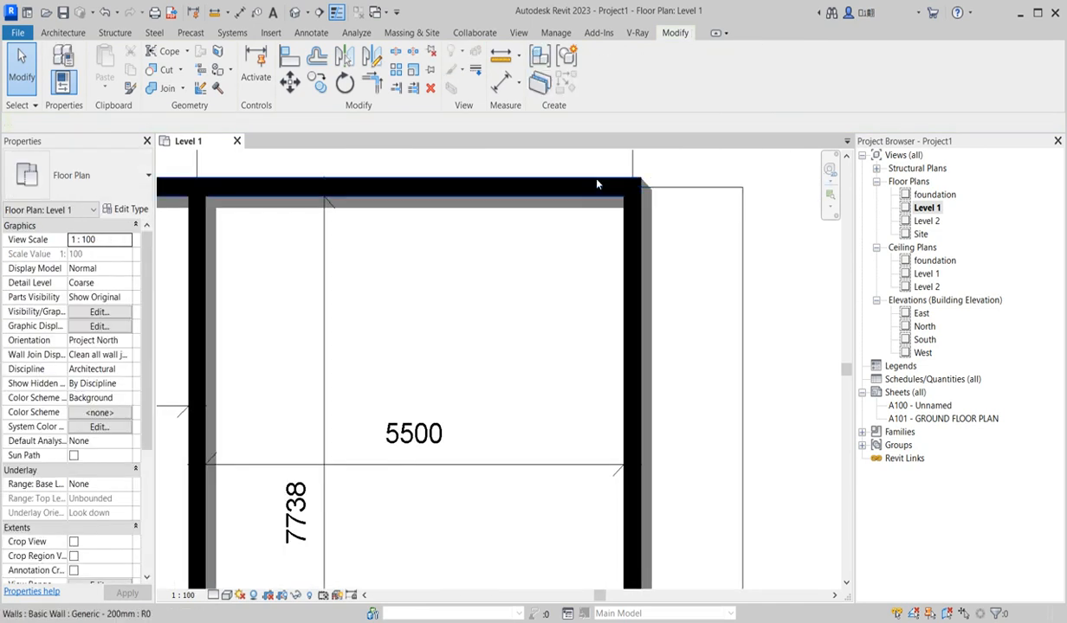
left_click(597, 182)
scroll(551, 289, "down", 3)
left_click(445, 379)
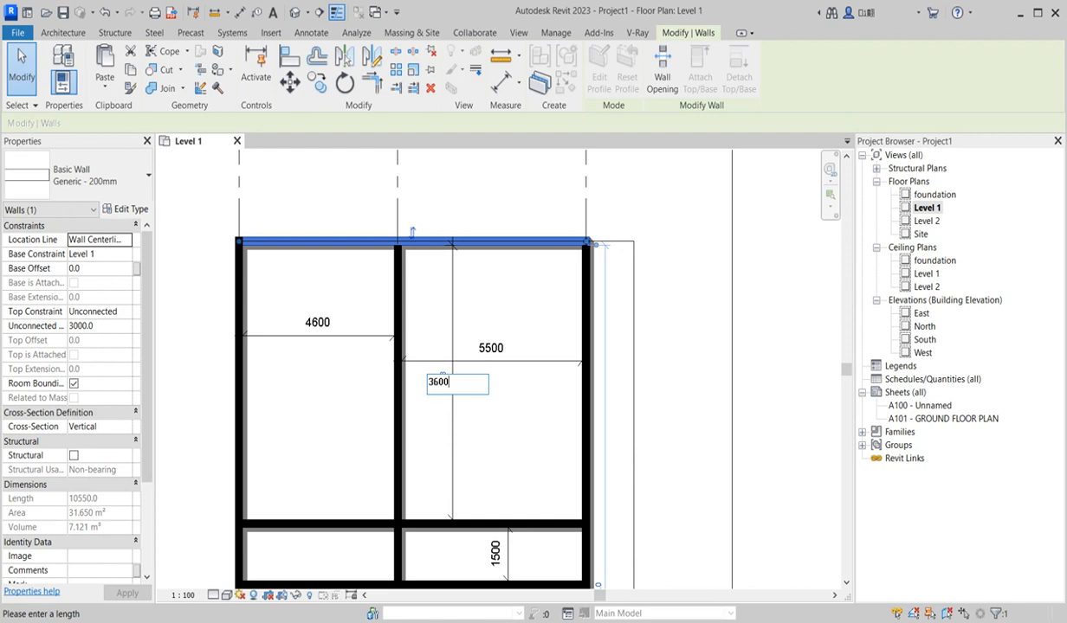
type("3600")
key("Return")
left_click(490, 327)
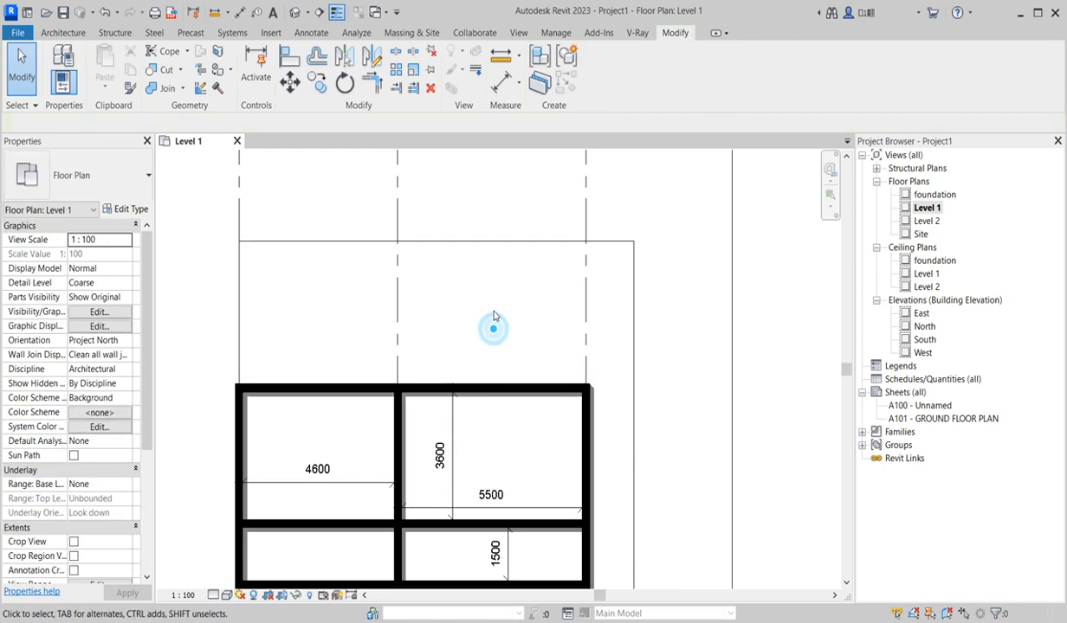
Draw a north-south wall about 5150 long east of grid 2, from the northern interior cross wall down to the wall on grid B
scroll(492, 423, "down", 3)
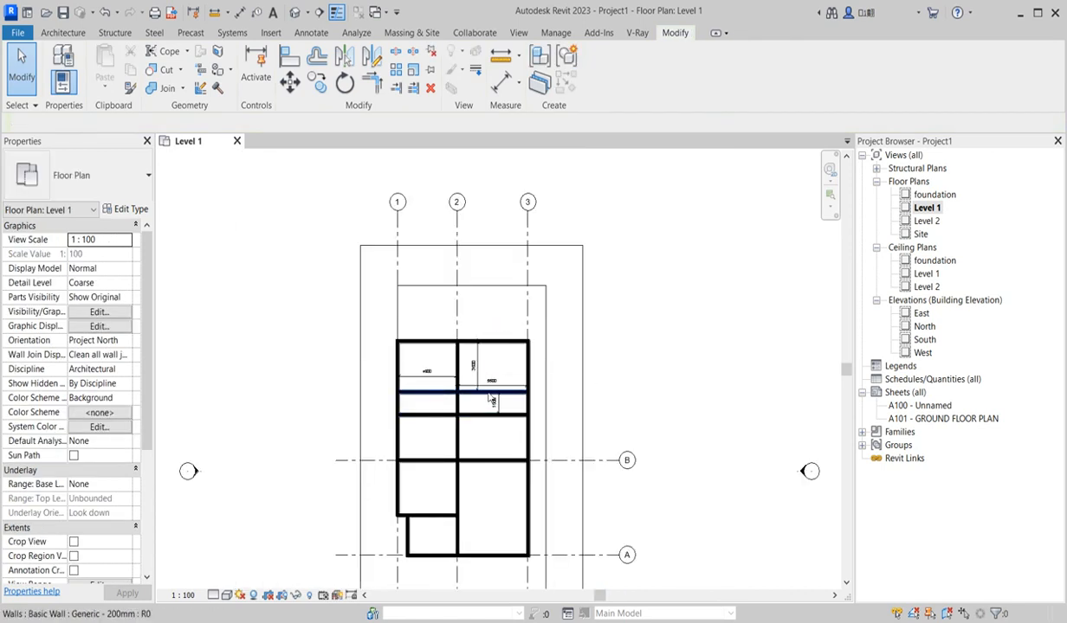
scroll(487, 417, "up", 2)
scroll(472, 437, "down", 2)
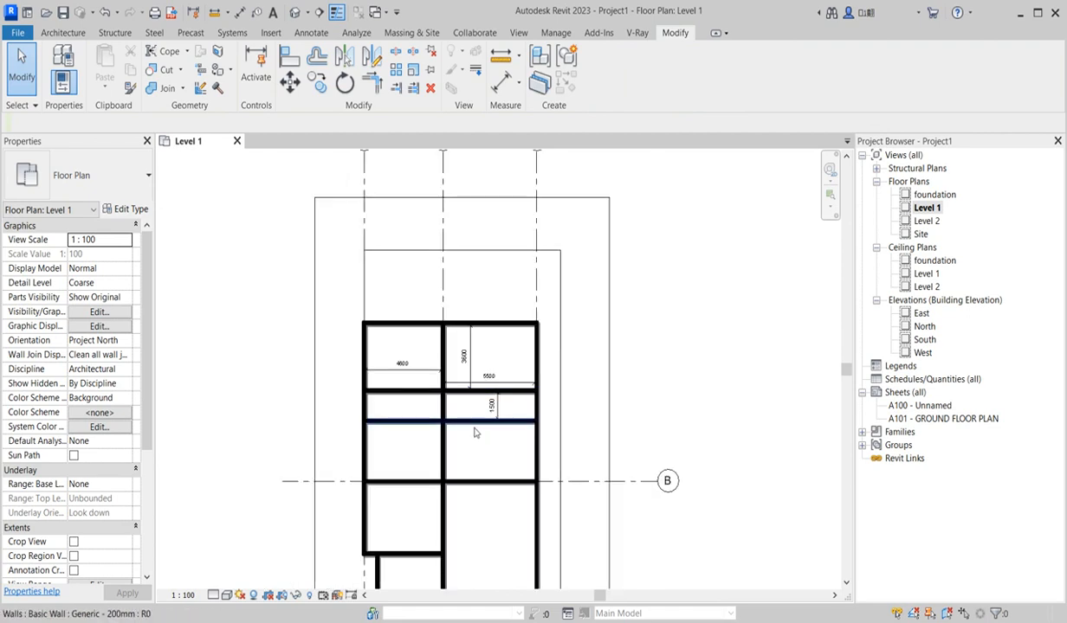
left_click(475, 430)
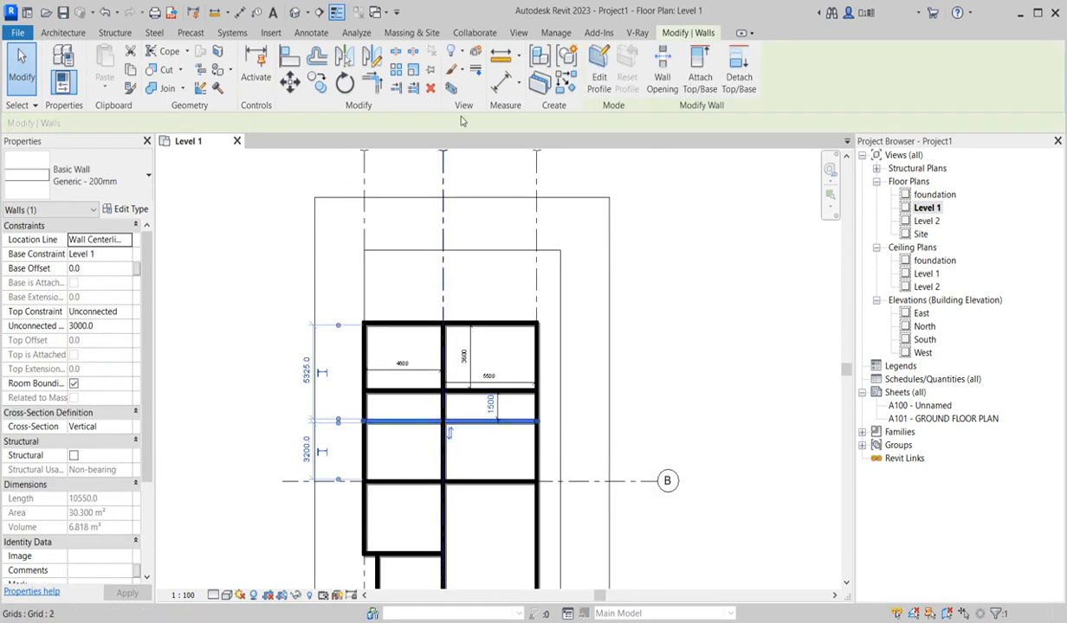
key("c")
key("s")
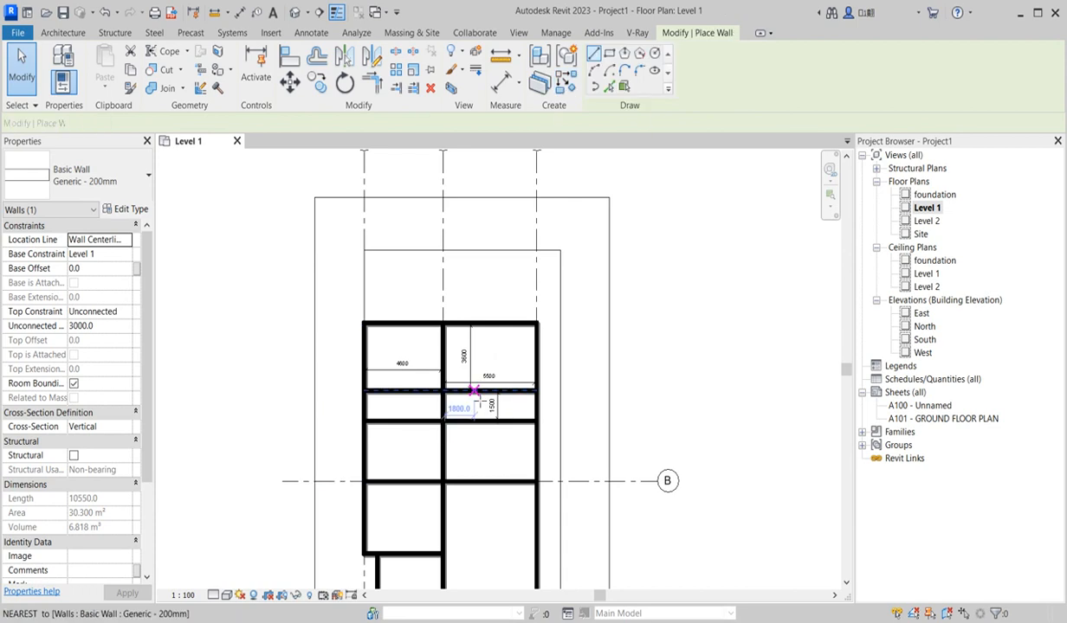
left_click(471, 390)
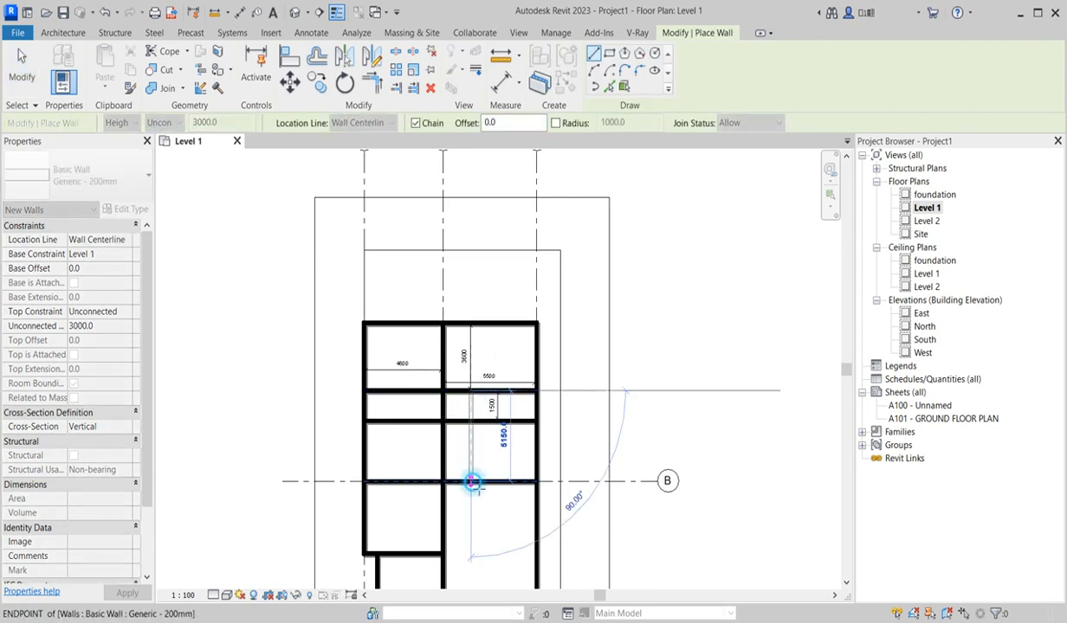
left_click(472, 481)
key("Escape")
key("Escape")
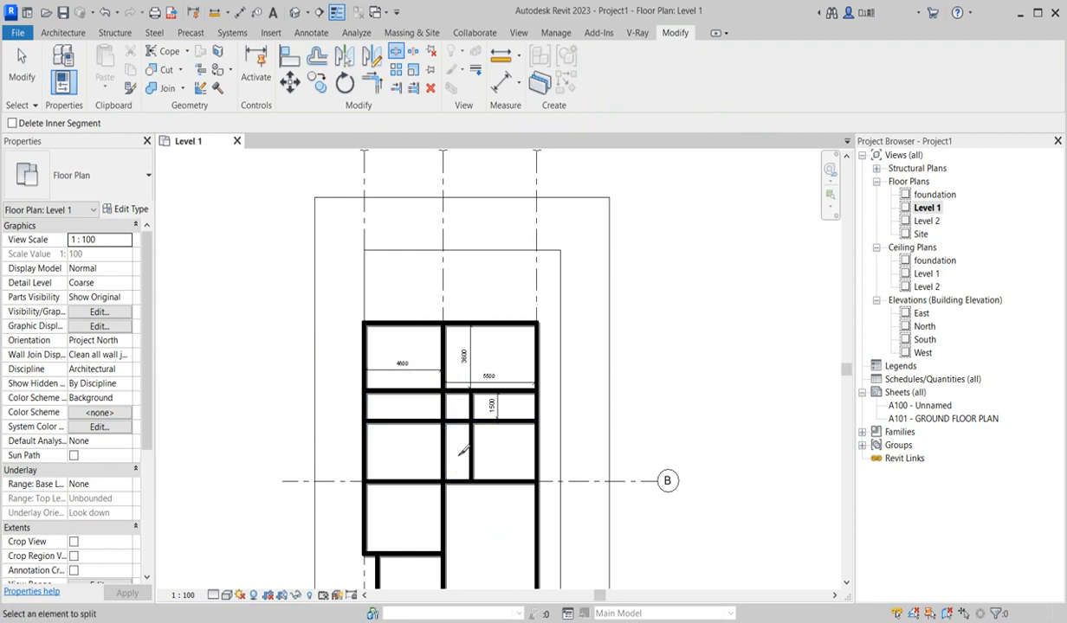
Split the first cross wall north of grid B near the new north-south wall and pull the western segment's end back toward grid 2
scroll(424, 390, "up", 2)
key("Escape")
left_click(480, 442)
left_click_drag(476, 438, 470, 442)
left_click(467, 409)
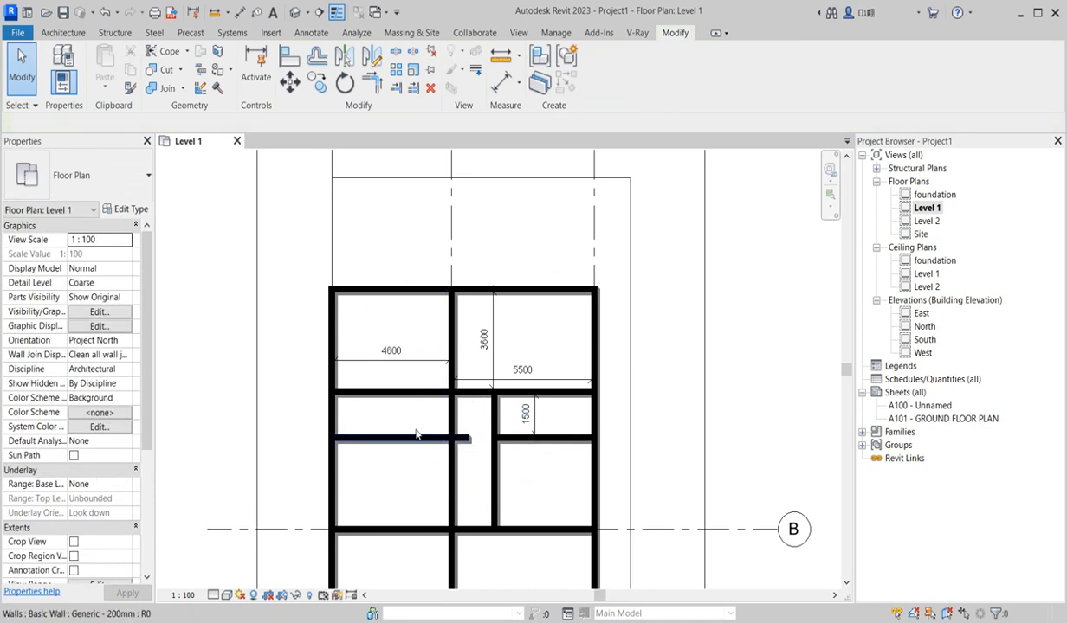
Shorten the western segment from both ends to a stub about 1812.5 long that ends at the wall on grid 2
left_click(417, 439)
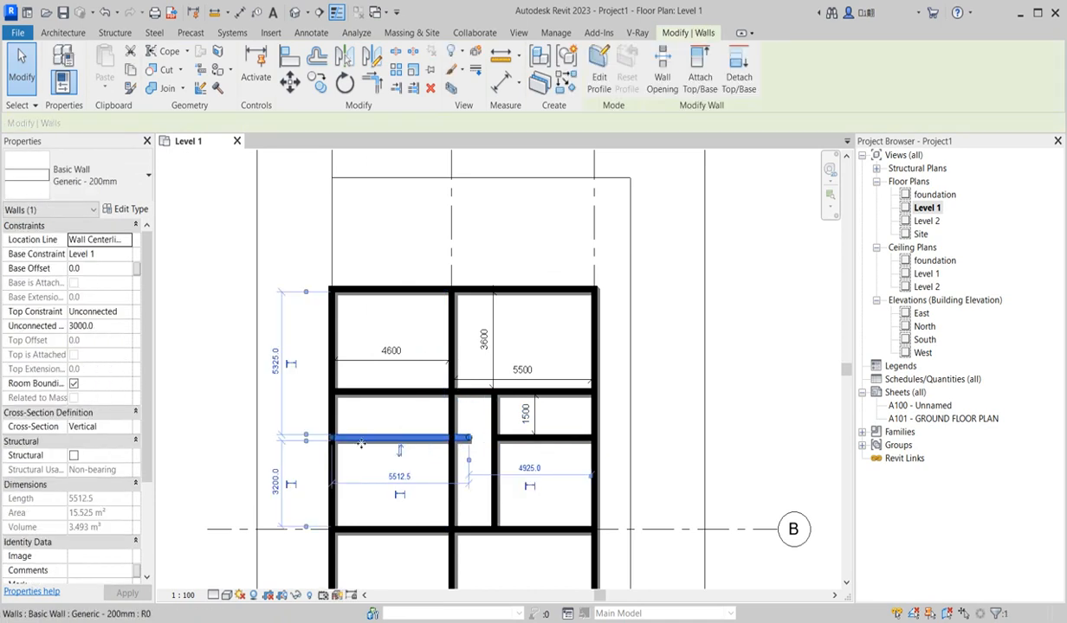
left_click_drag(335, 442, 405, 440)
left_click_drag(475, 444, 450, 440)
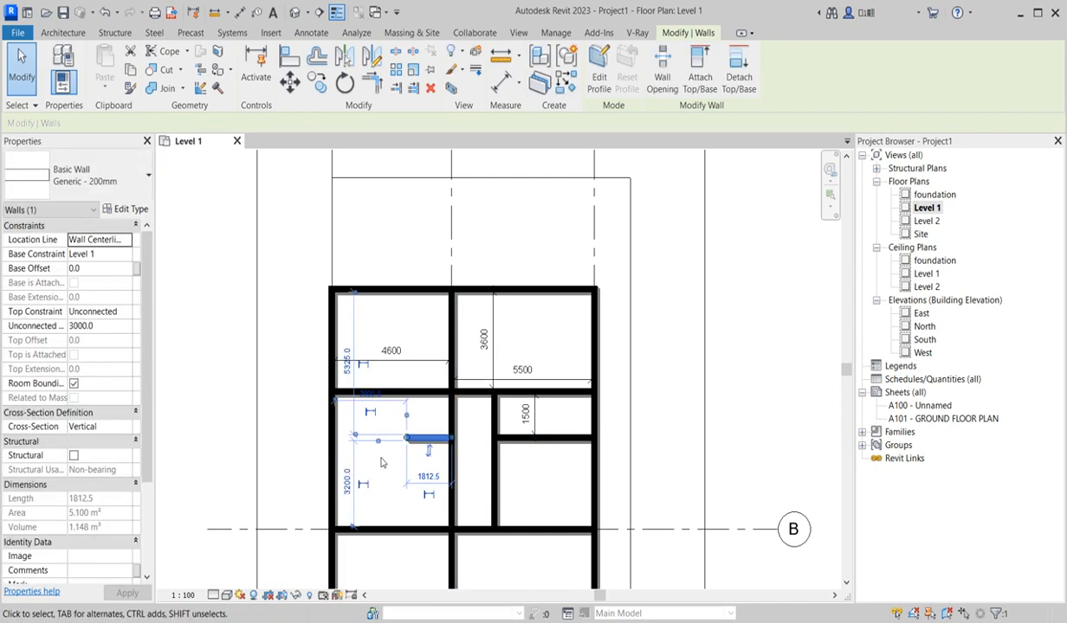
left_click(390, 482)
Draw a north-south wall about 3825 long between grids 1 and 2, from the north exterior wall to the next cross wall
scroll(520, 472, "down", 3)
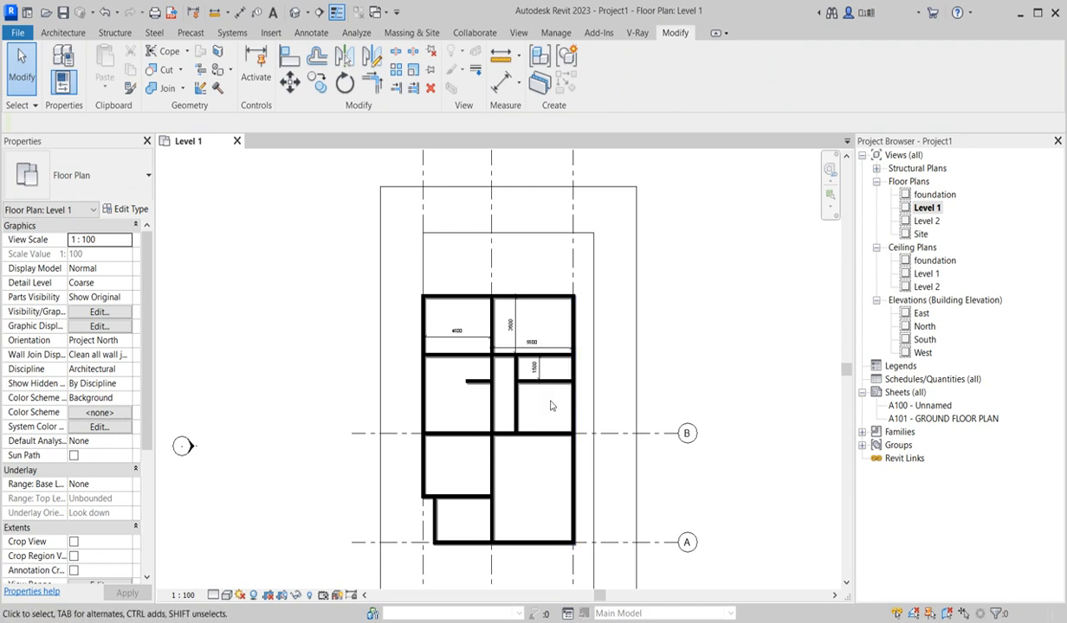
scroll(470, 310, "up", 1)
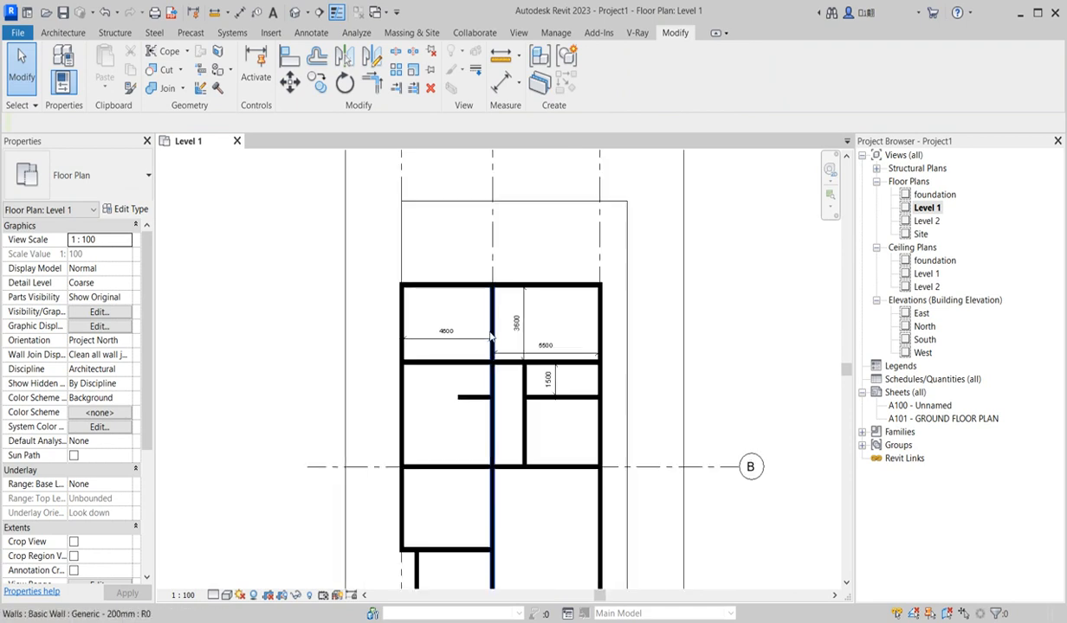
left_click(449, 285)
left_click(569, 82)
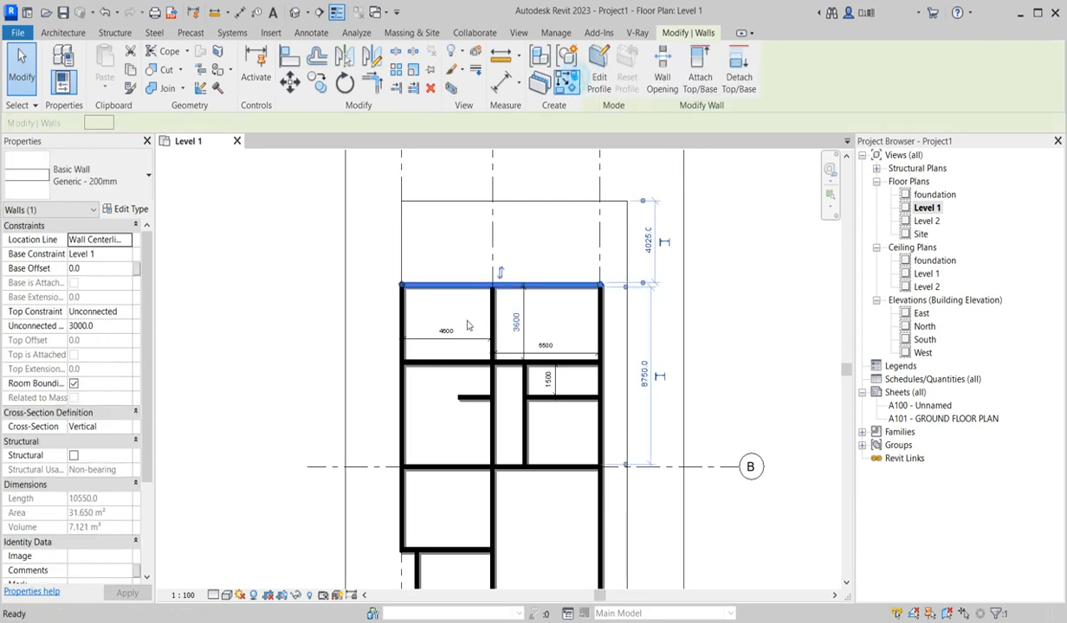
left_click(467, 285)
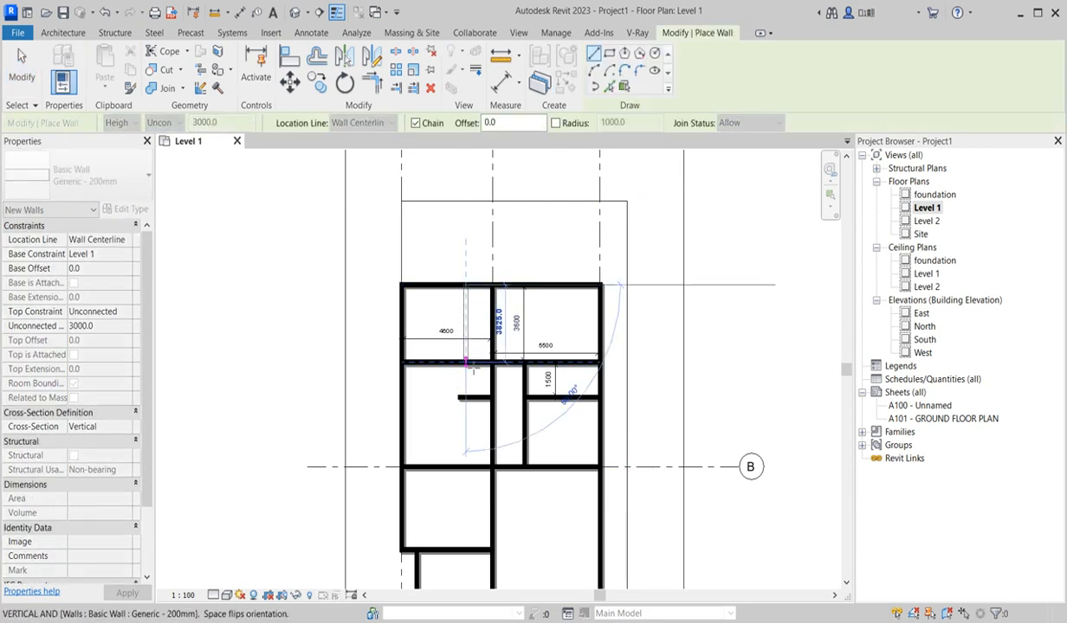
left_click(466, 362)
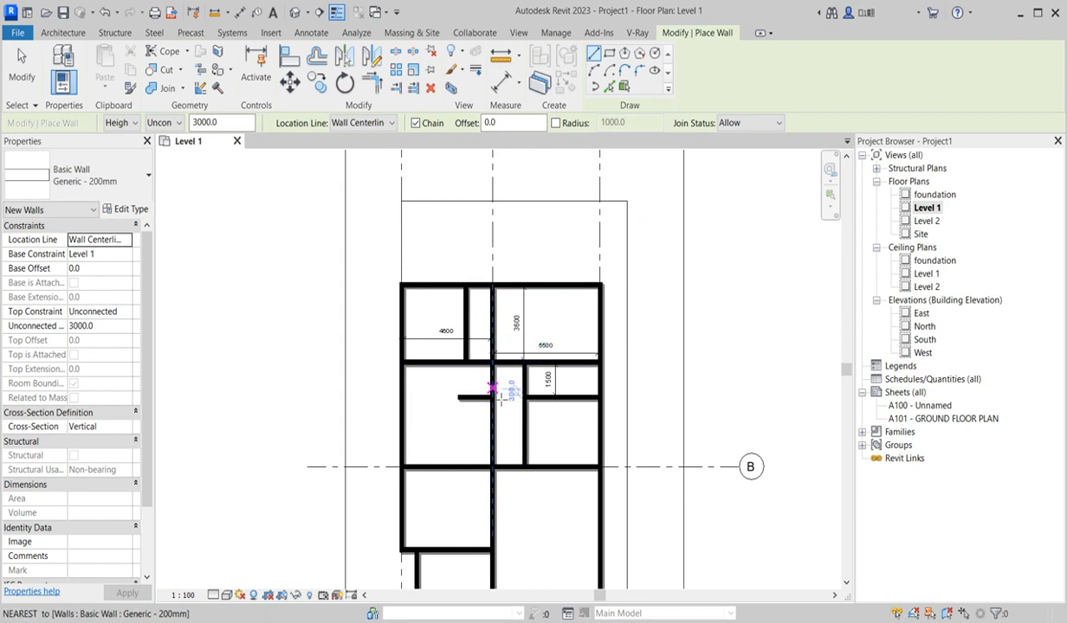
scroll(228, 431, "down", 4)
scroll(488, 438, "down", 2)
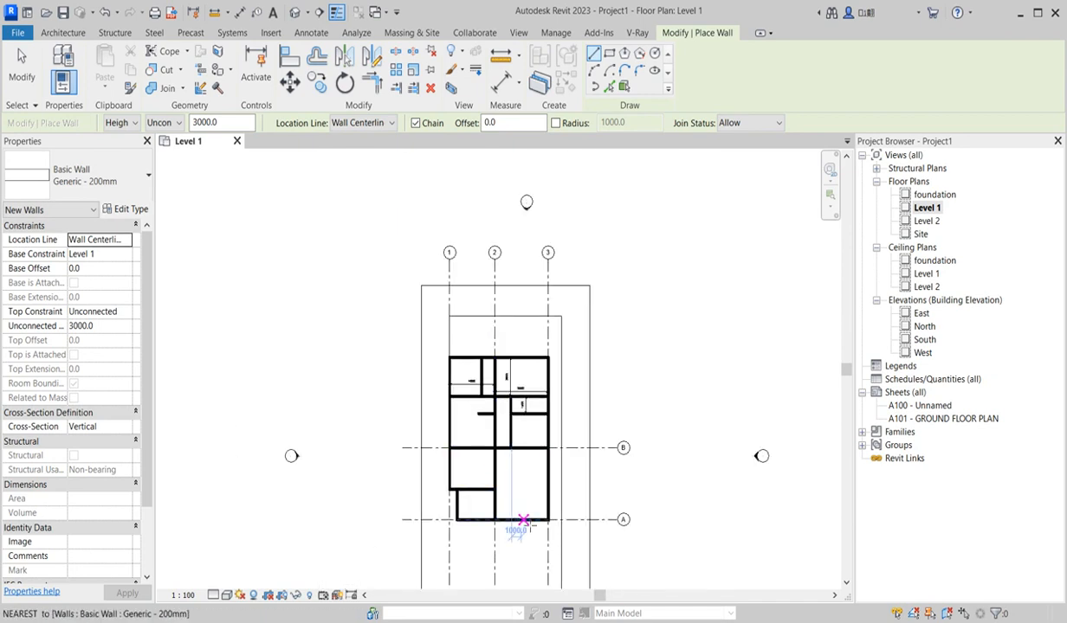
key("Escape")
Move all walls, their dimensions and grids A and B north until the north wall's centerline meets the north setback line
left_click_drag(435, 343, 561, 537)
left_click_drag(653, 542, 608, 427, "ctrl")
left_click(290, 82)
scroll(561, 360, "up", 2)
scroll(562, 364, "up", 4)
left_click(473, 361)
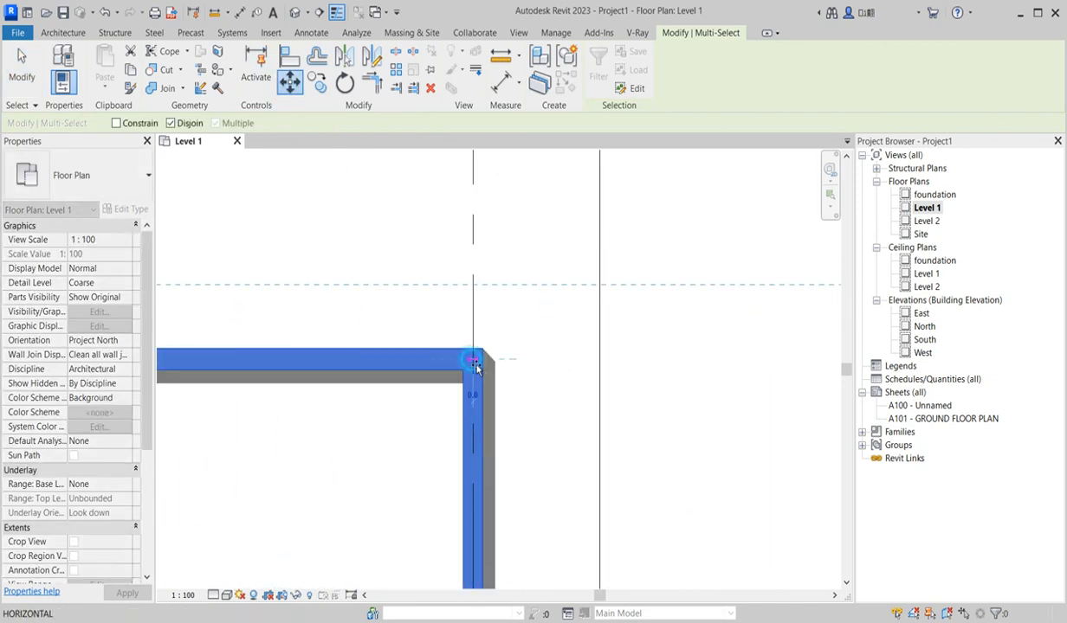
scroll(474, 361, "down", 3)
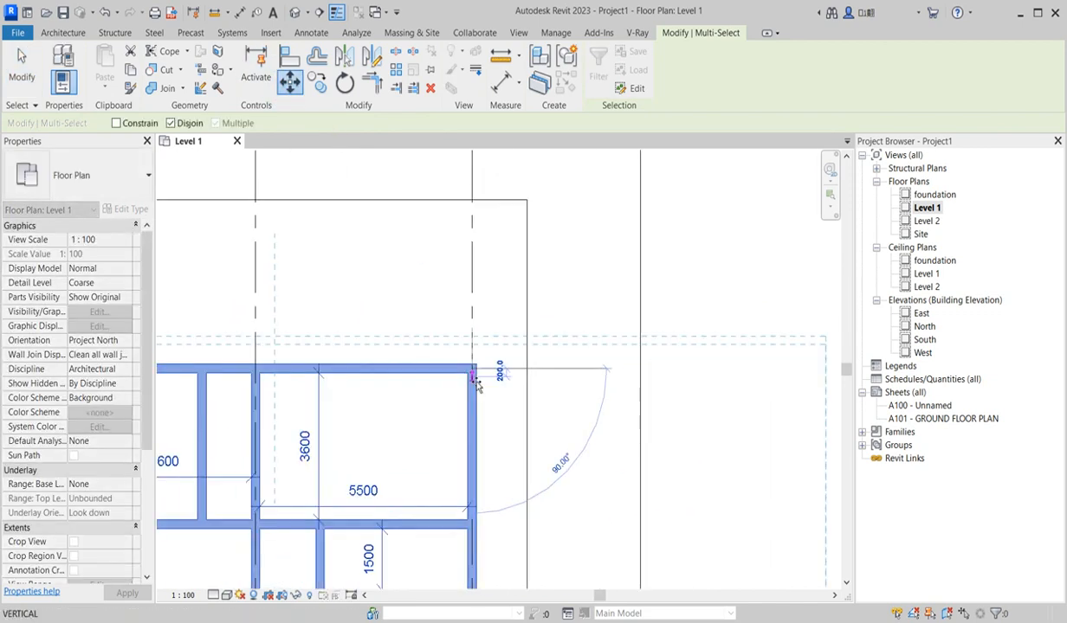
left_click(472, 200)
left_click(504, 264)
scroll(574, 313, "down", 3)
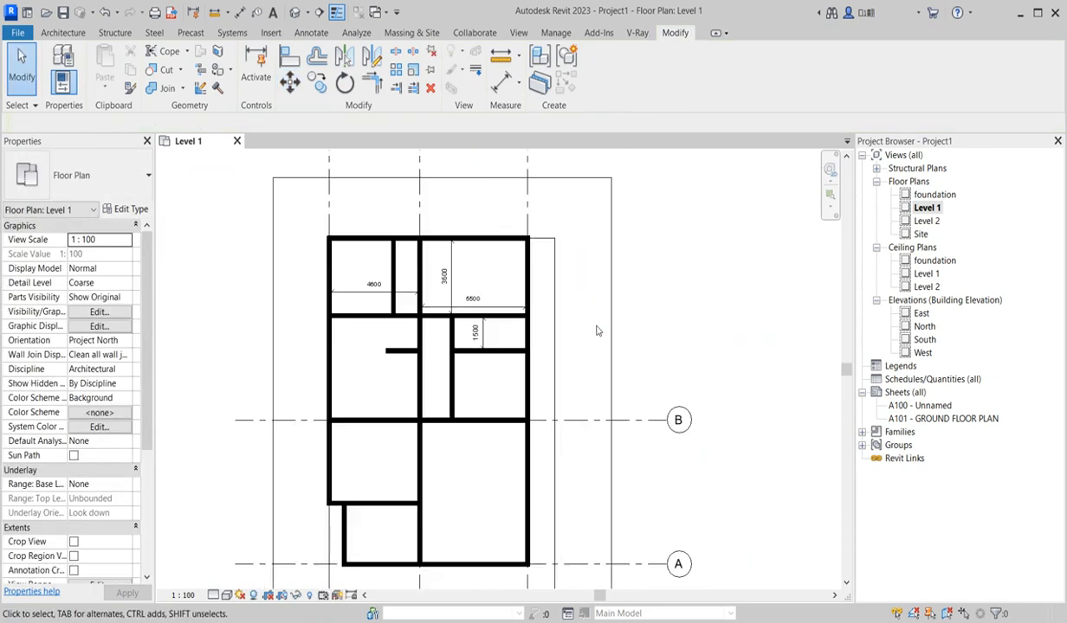
scroll(537, 346, "down", 5)
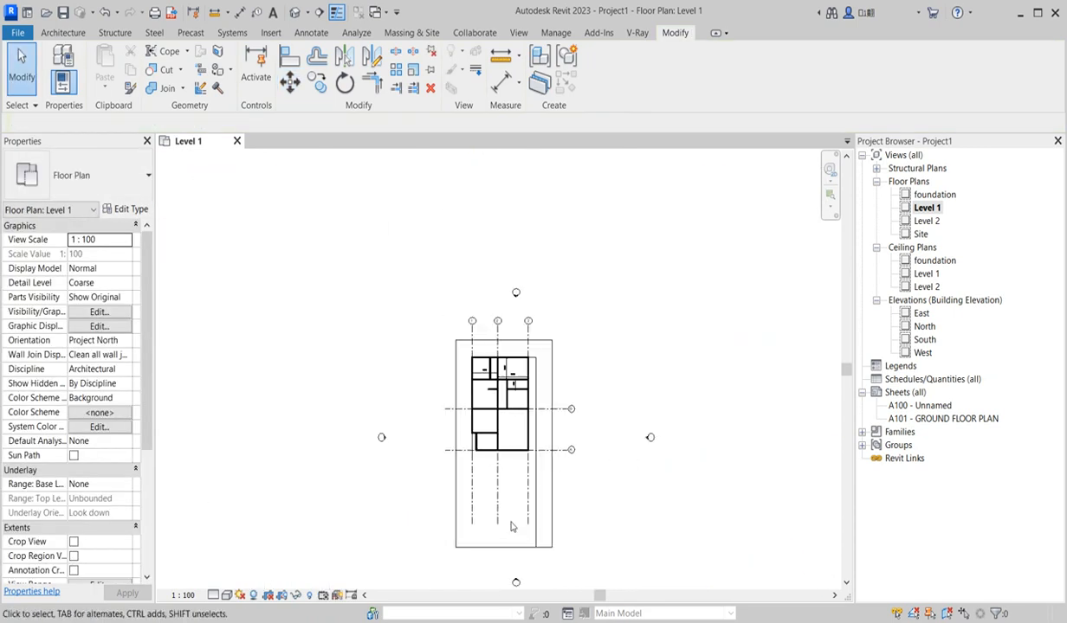
scroll(554, 295, "up", 2)
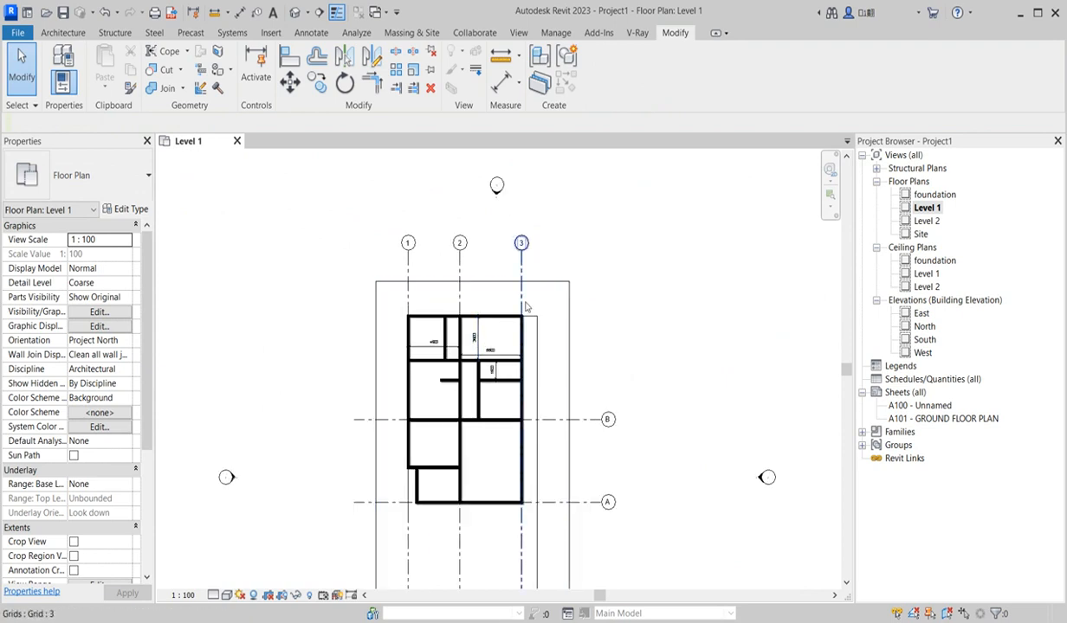
Delete the setback detail lines running along the east side and at the northeast corner of the house
scroll(539, 392, "up", 1)
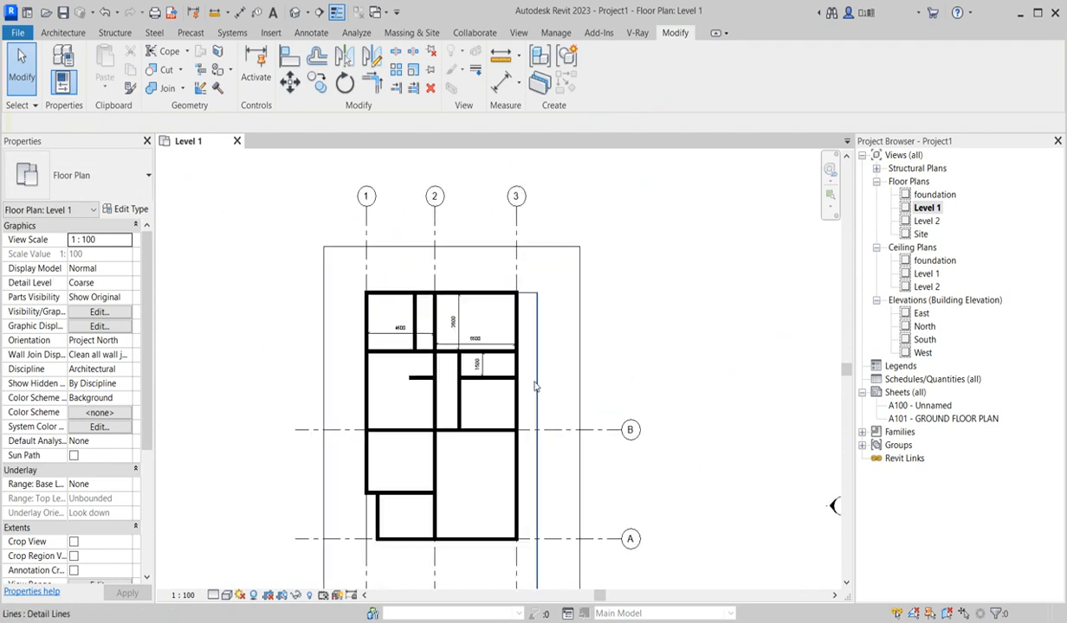
left_click(536, 378)
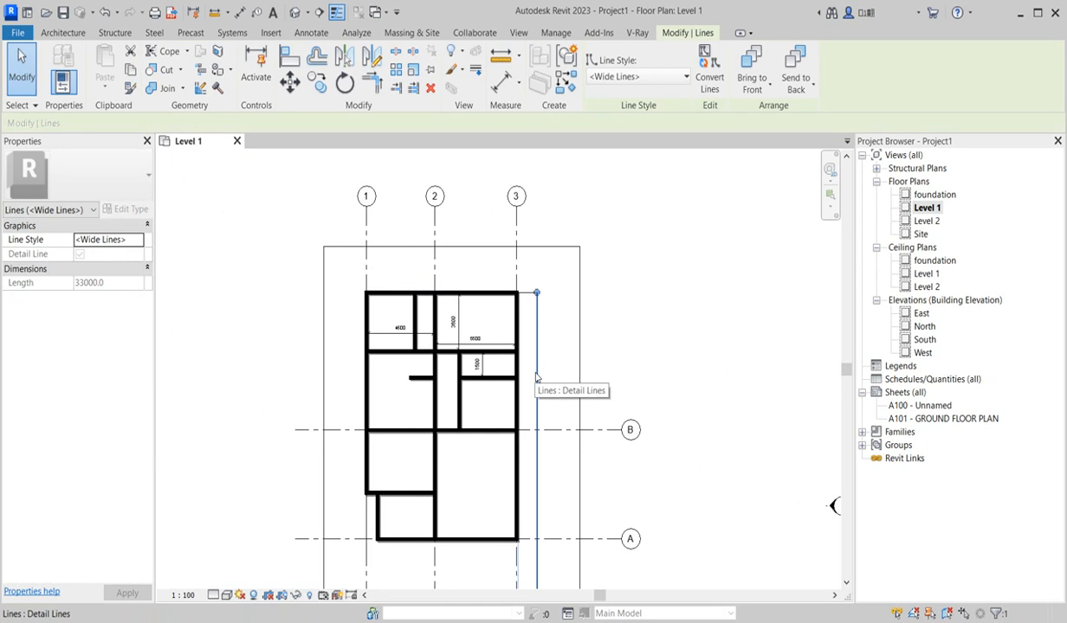
scroll(723, 299, "down", 3)
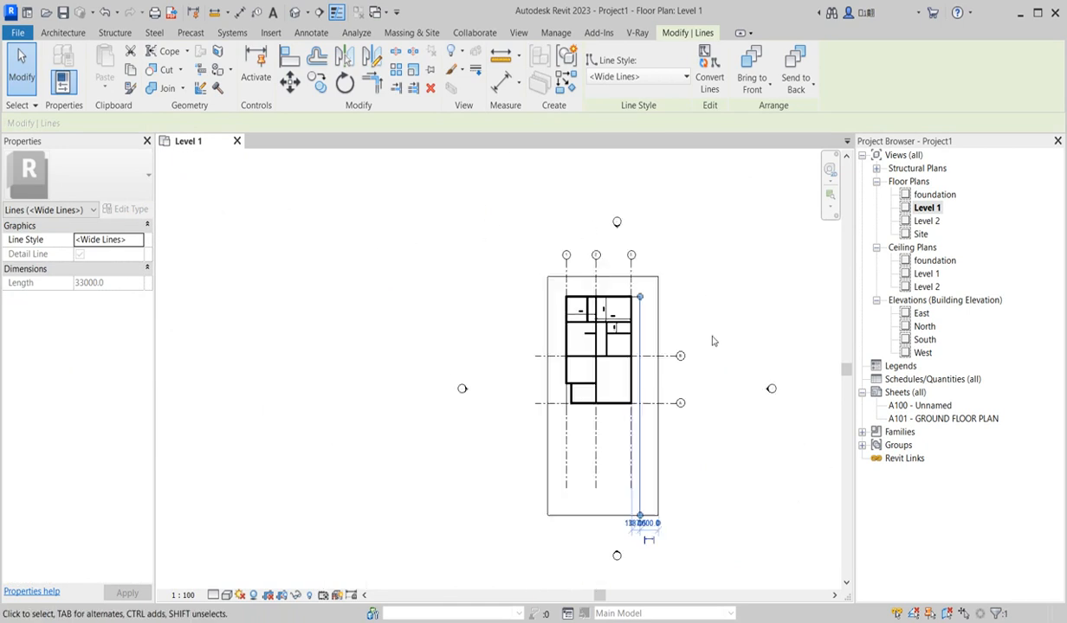
key("Escape")
scroll(636, 299, "up", 2)
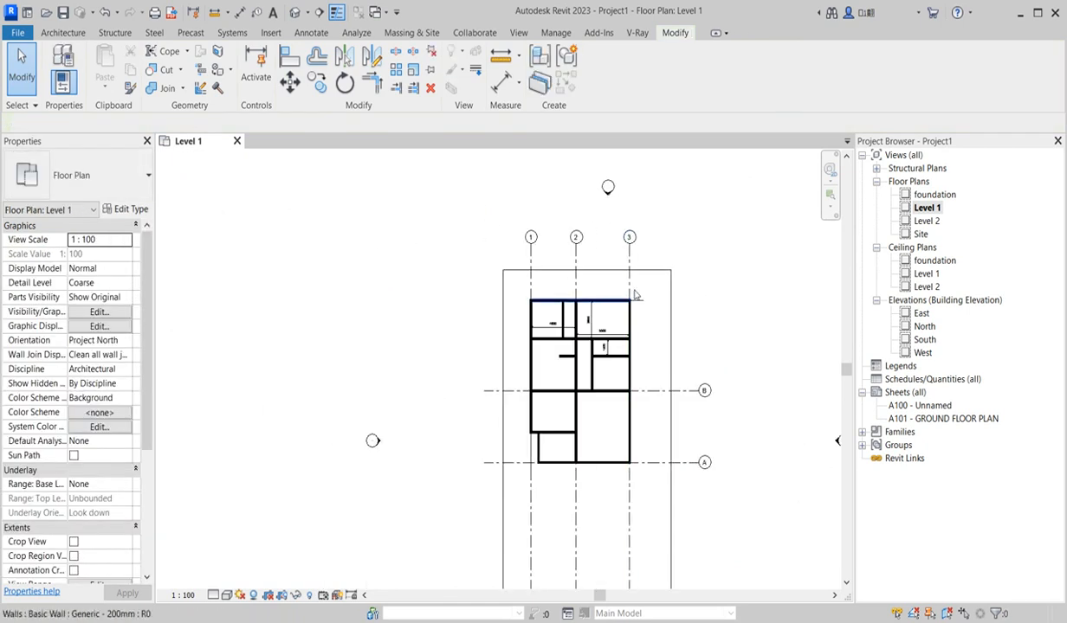
left_click(638, 307)
key("Escape")
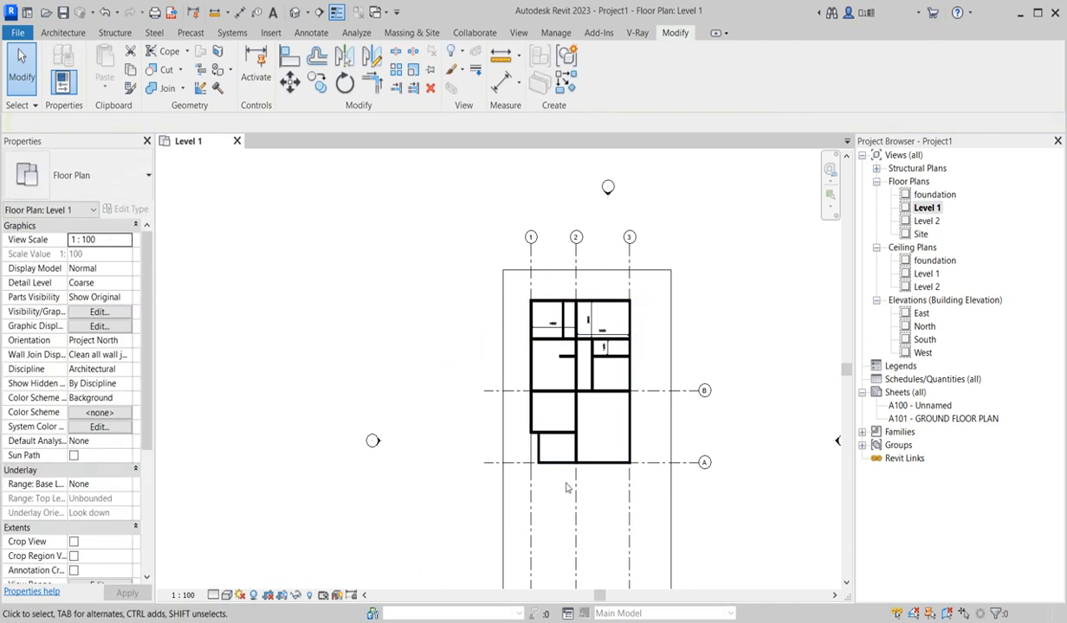
scroll(528, 480, "down", 2)
scroll(529, 479, "up", 4)
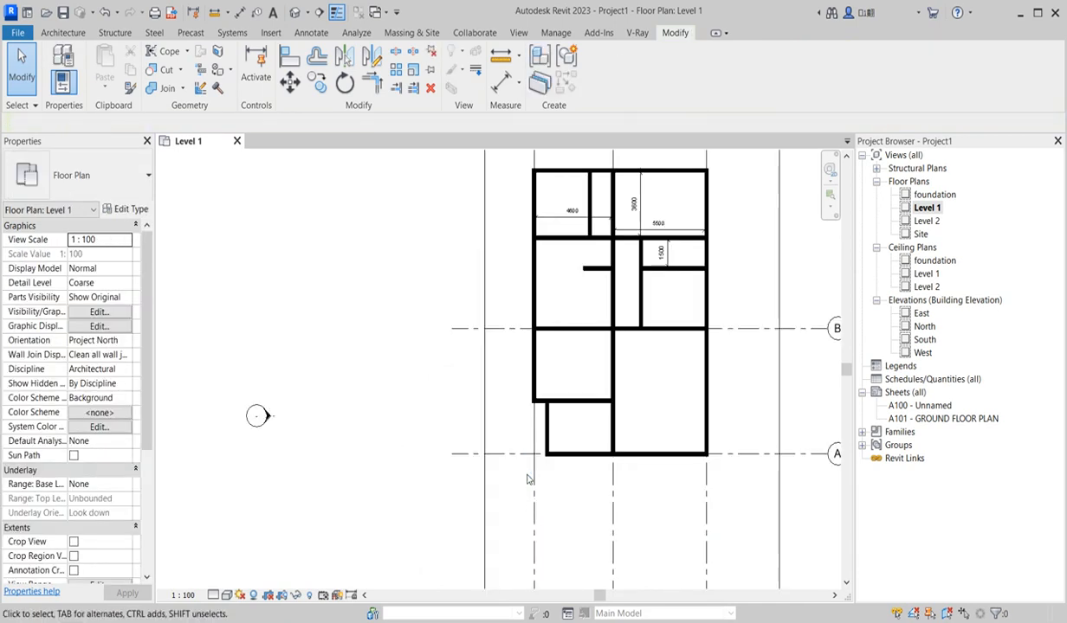
left_click(532, 473)
key("Escape")
scroll(531, 473, "down", 2)
scroll(618, 453, "up", 1)
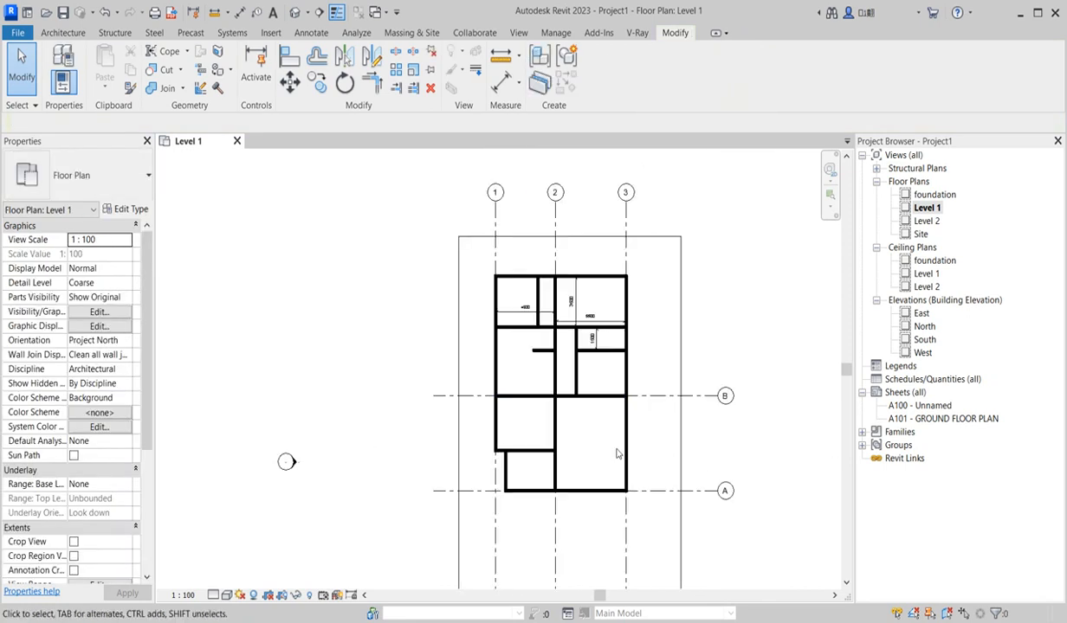
Place M_Single-Flush 0915 x 2134mm doors centred in the small southwest room's south wall and in its grid 2 wall
left_click(64, 33)
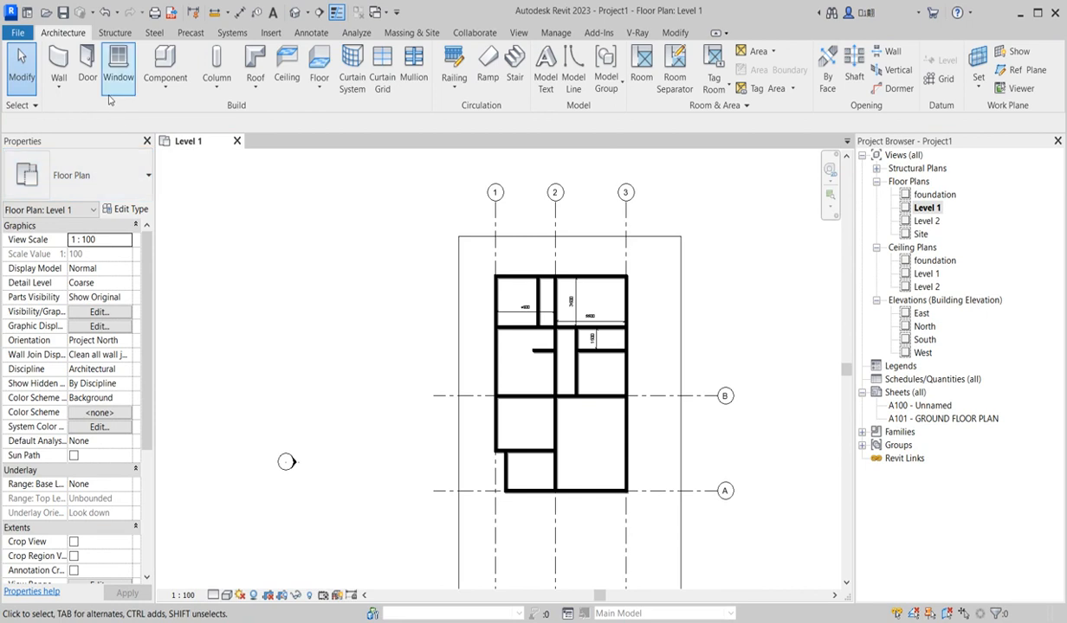
left_click(86, 69)
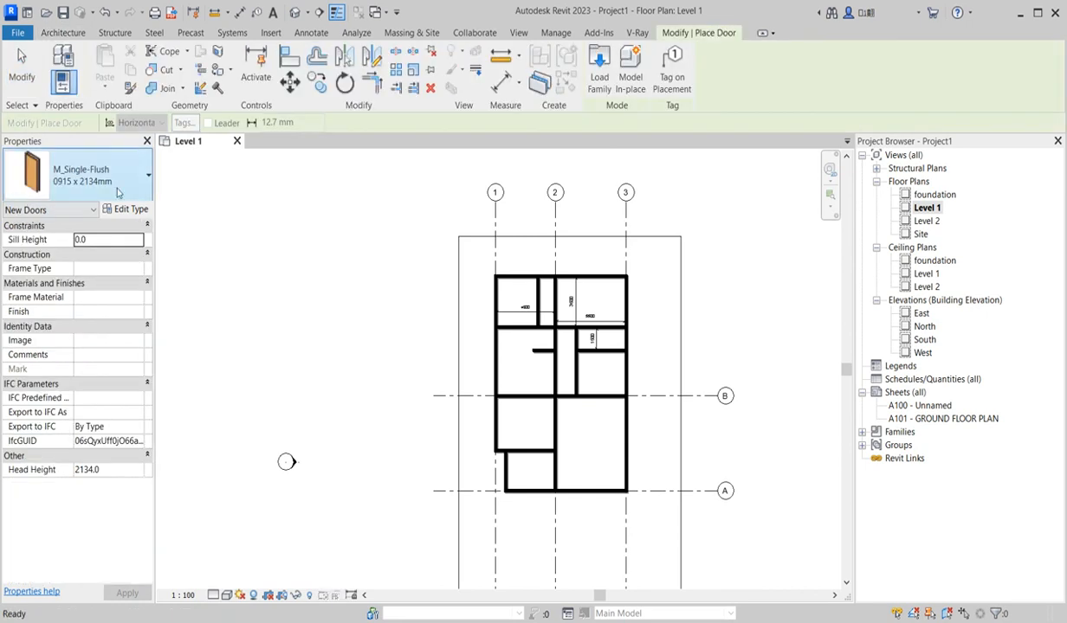
scroll(528, 487, "up", 3)
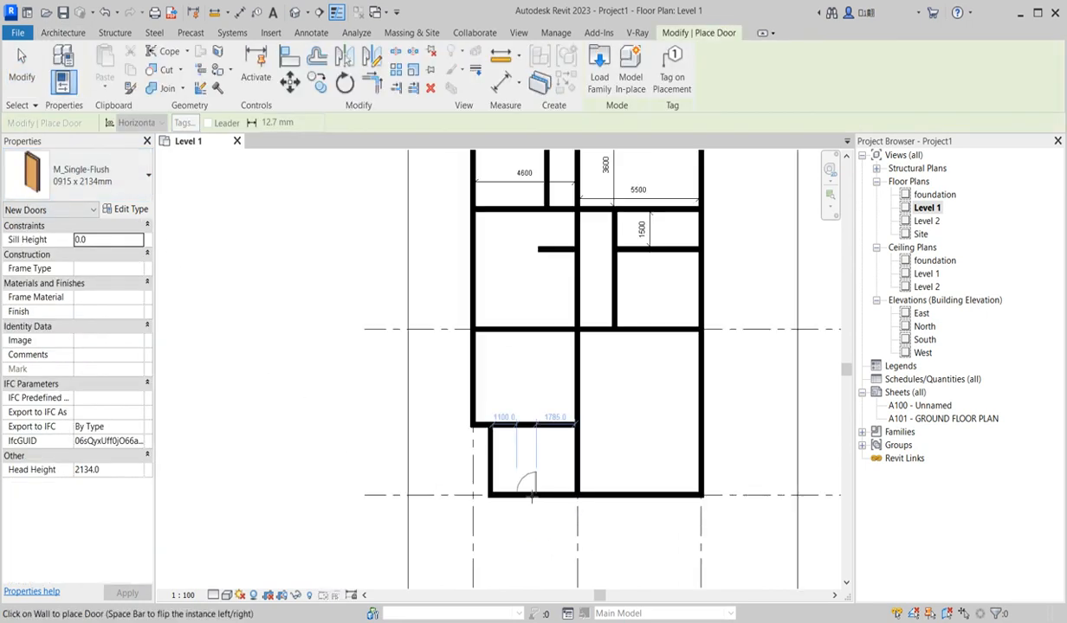
scroll(536, 501, "up", 2)
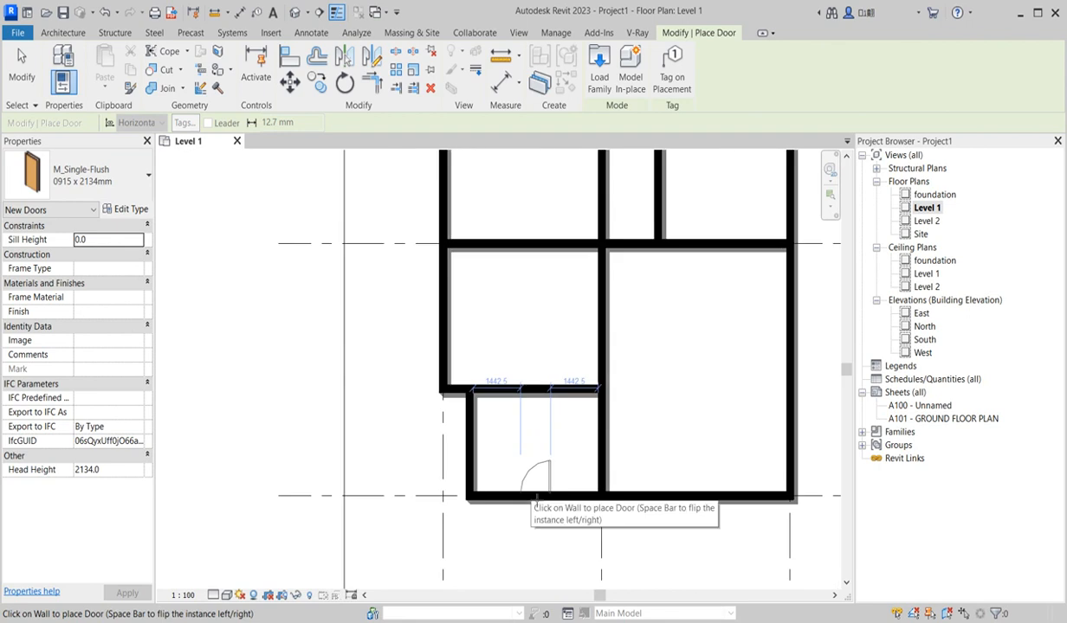
left_click(530, 493)
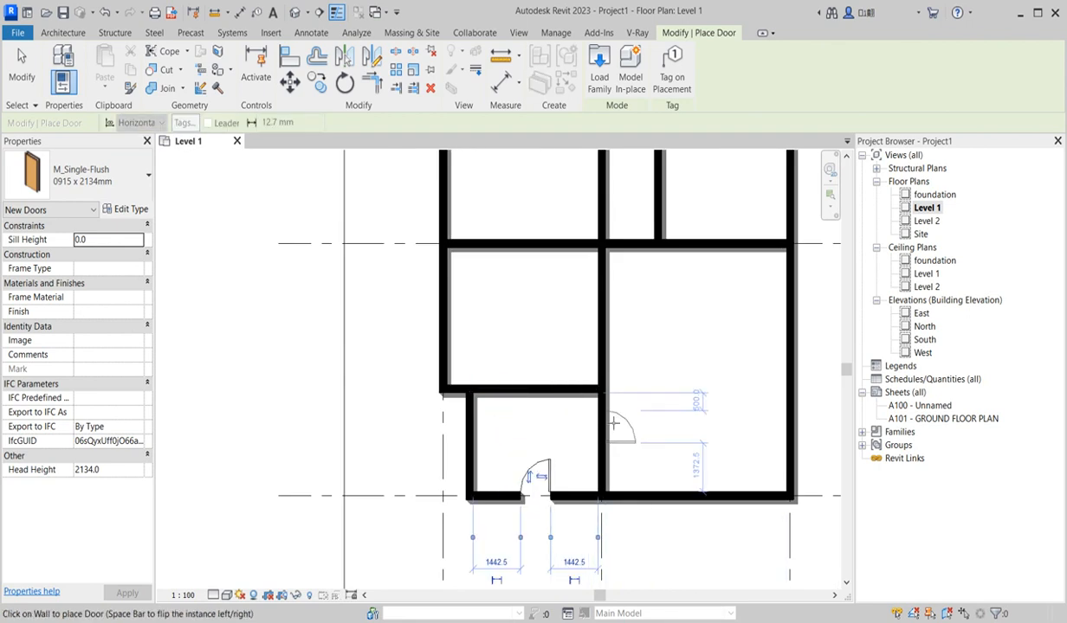
left_click(609, 433)
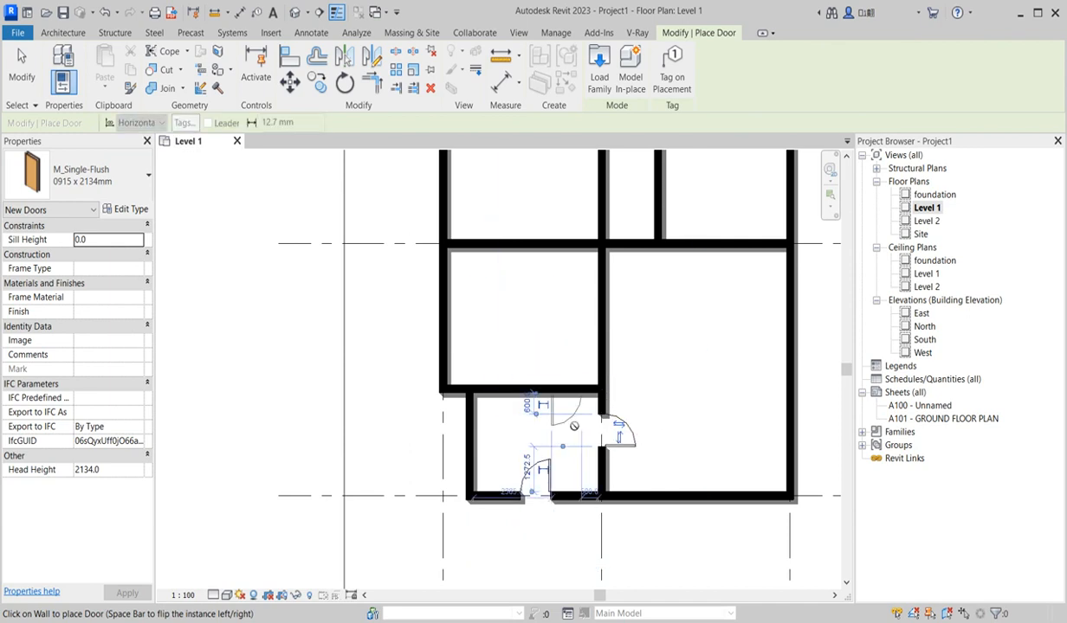
Place a door in the grid 2 wall 1700 north of the cross wall and another on grid B 1800 from the west wall
scroll(676, 383, "down", 3)
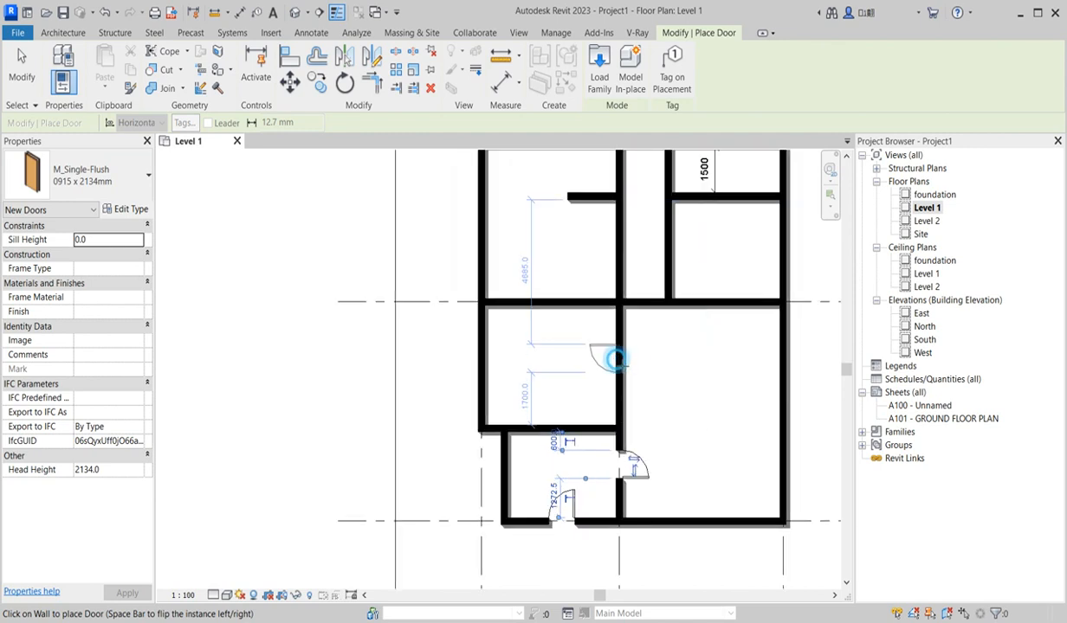
scroll(586, 414, "down", 2)
scroll(586, 413, "up", 2)
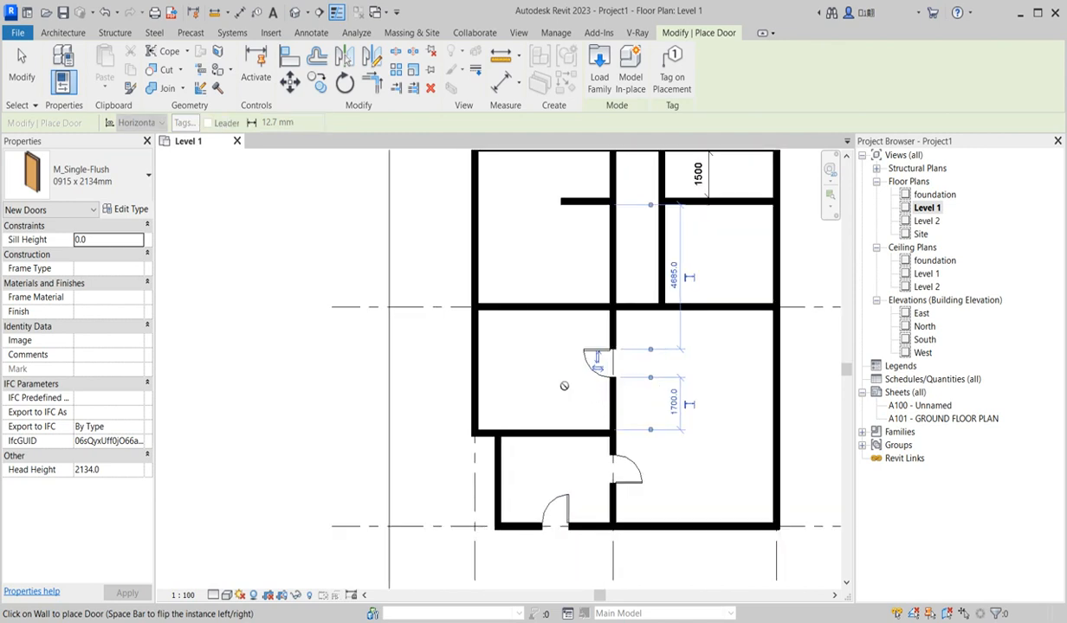
scroll(597, 363, "down", 3)
scroll(617, 357, "up", 3)
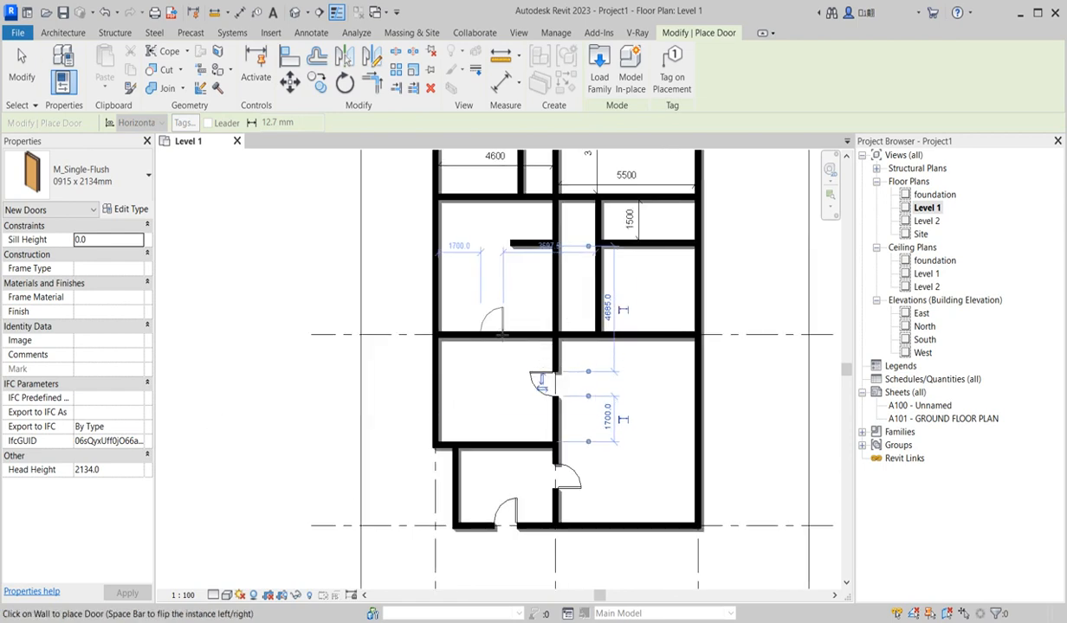
left_click(495, 326)
Place grid B doors 300 west and 100 east of the interior north-south wall, flipping the eastern door's hinge side
scroll(492, 346, "down", 3)
scroll(519, 348, "up", 4)
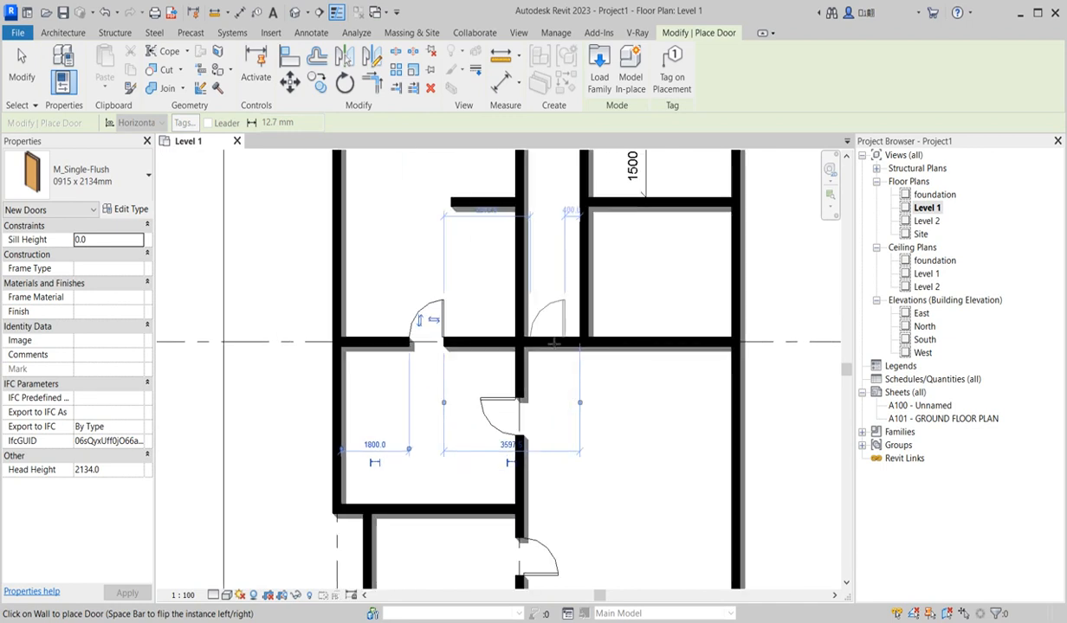
left_click(552, 335)
scroll(554, 342, "down", 2)
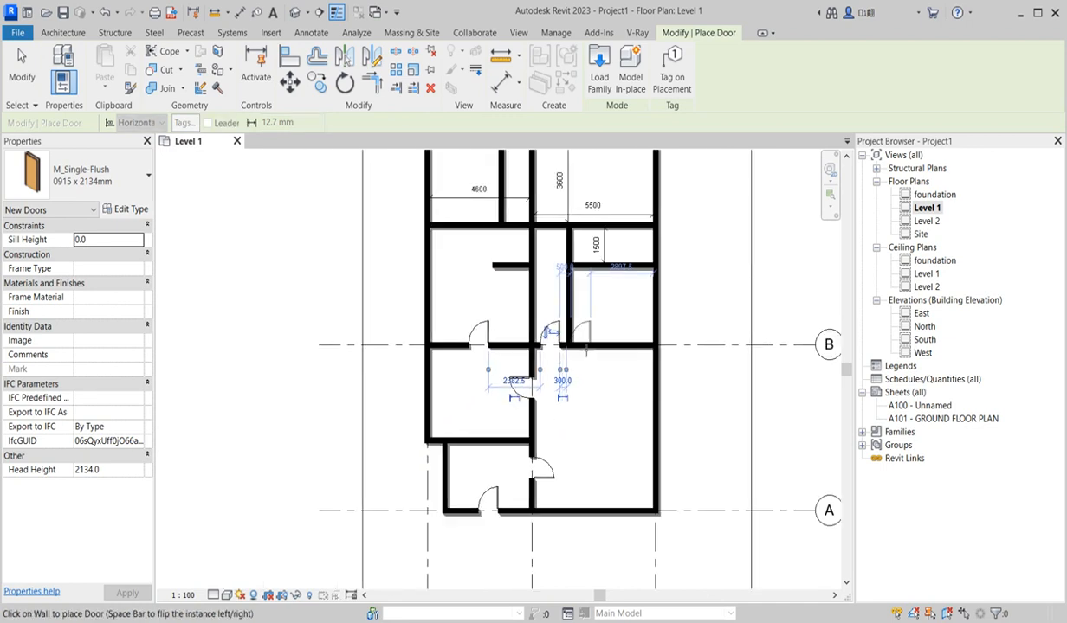
scroll(571, 346, "up", 2)
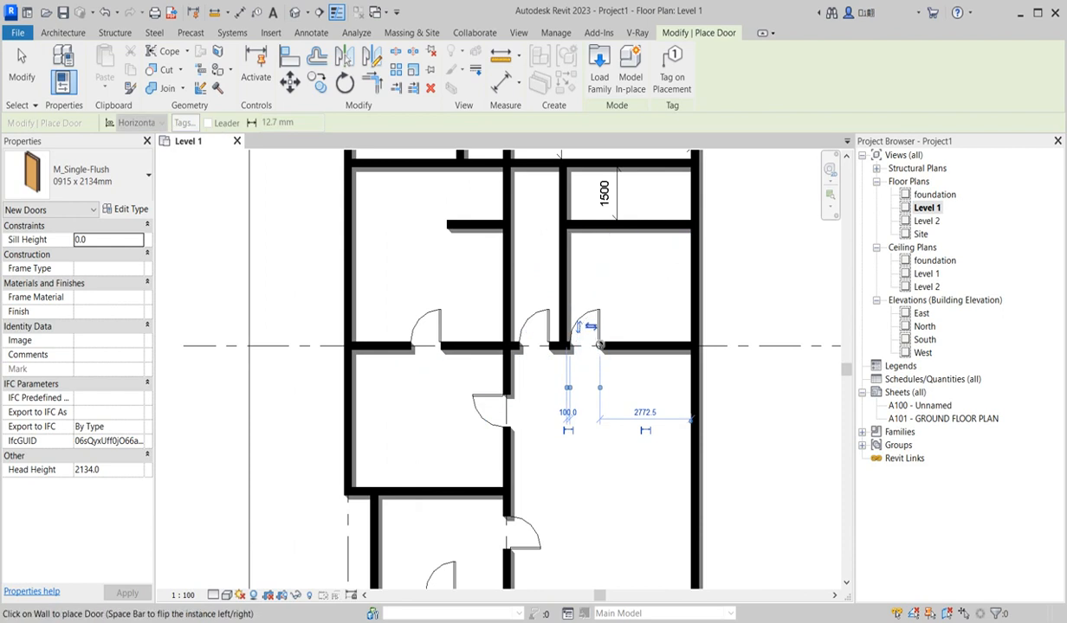
left_click(590, 329)
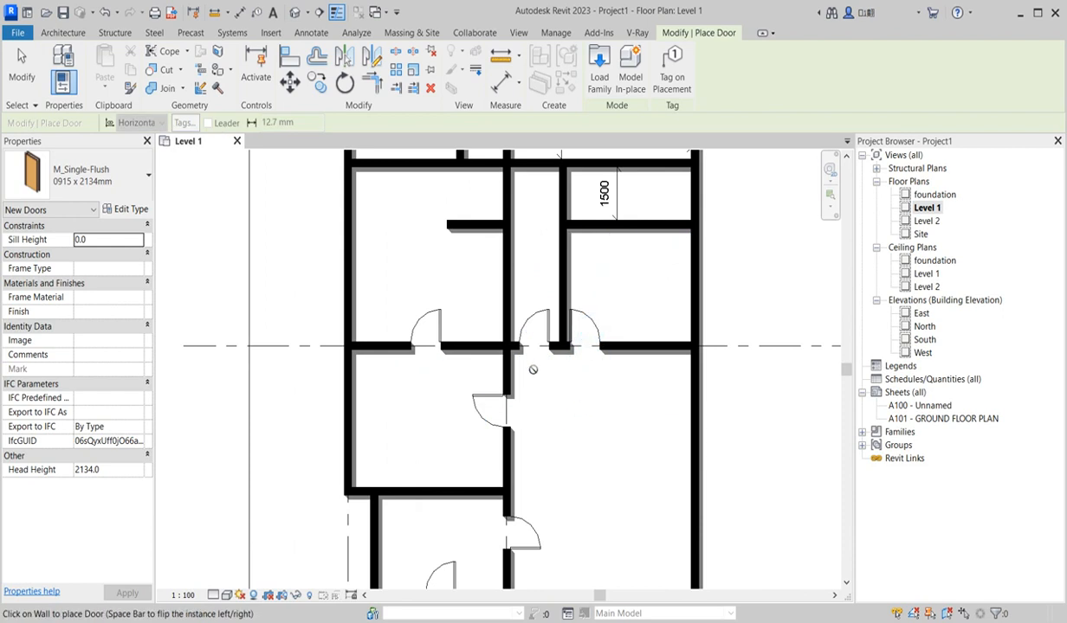
End door placement and examine the corridor and rooms north of grid B for openings still needed
scroll(589, 428, "down", 3)
scroll(566, 345, "up", 4)
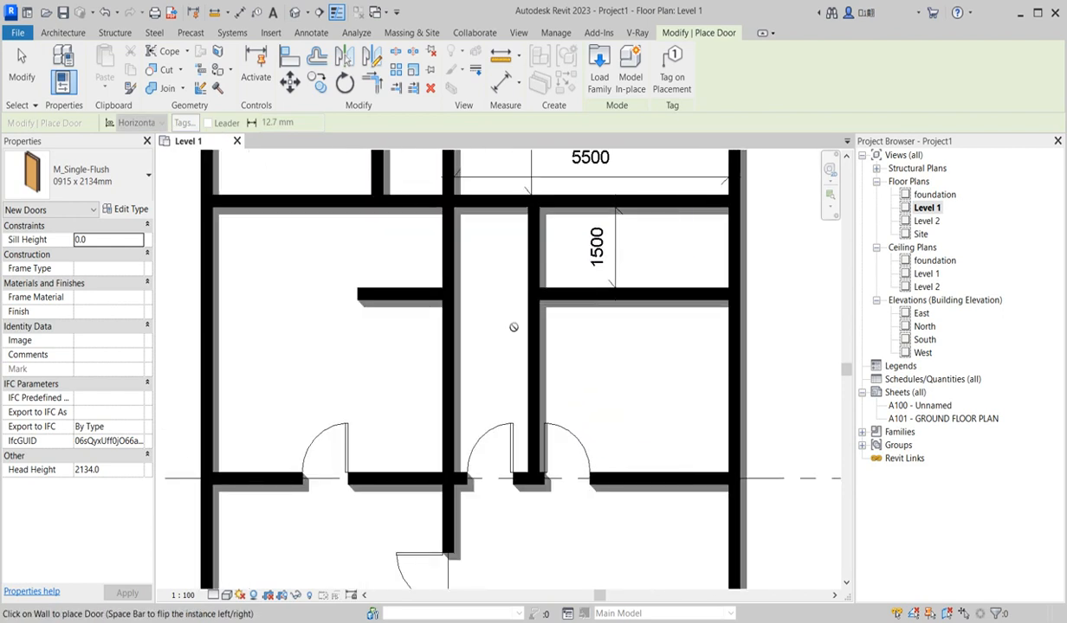
scroll(512, 301, "down", 2)
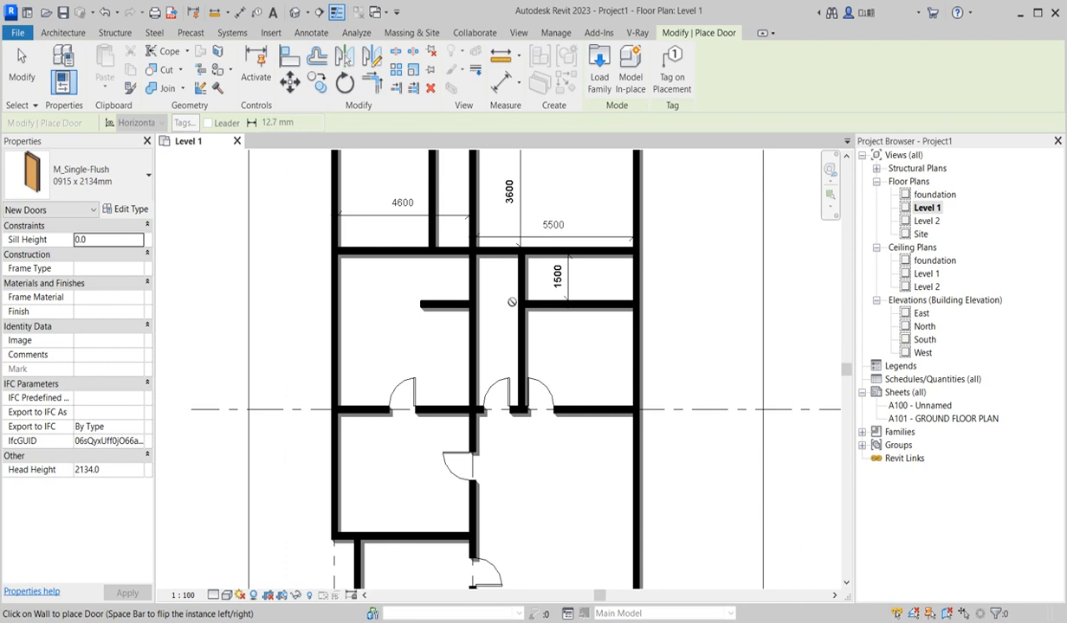
scroll(530, 300, "up", 2)
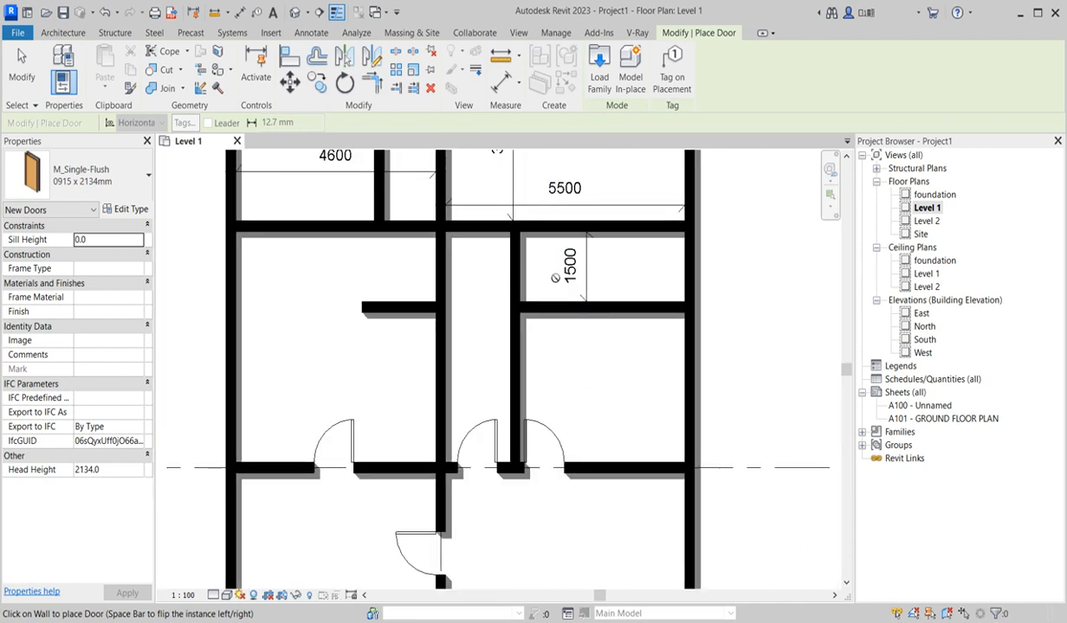
scroll(512, 308, "down", 3)
scroll(485, 290, "up", 2)
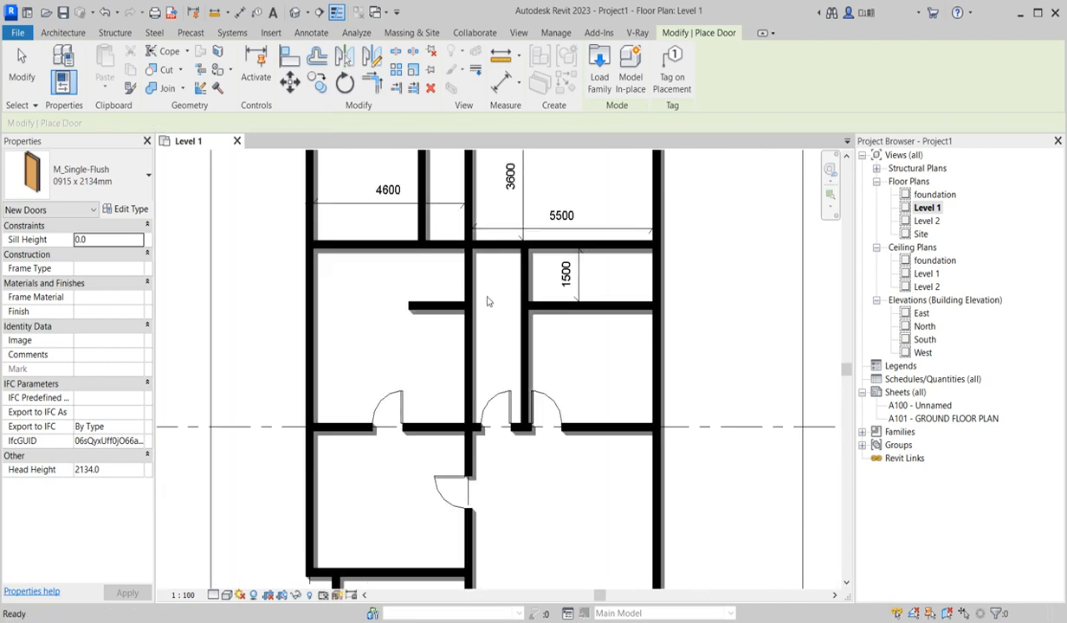
key("Escape")
key("Escape")
scroll(464, 275, "down", 2)
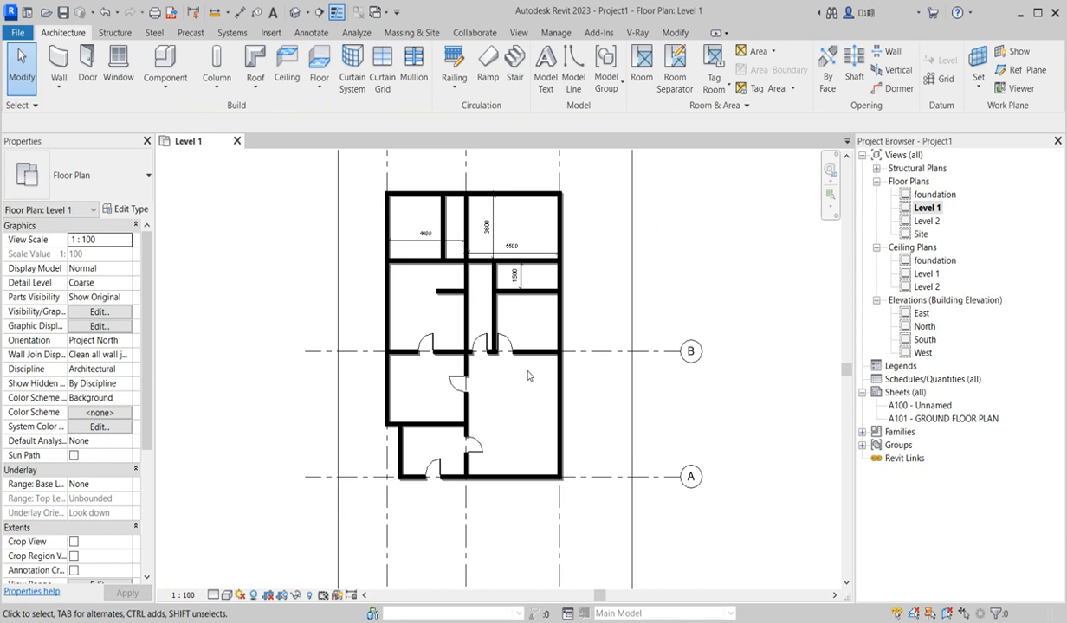
Extend the north-south wall between grids 1 and 2 south to the stub wall, making it 5550 long
scroll(457, 306, "up", 2)
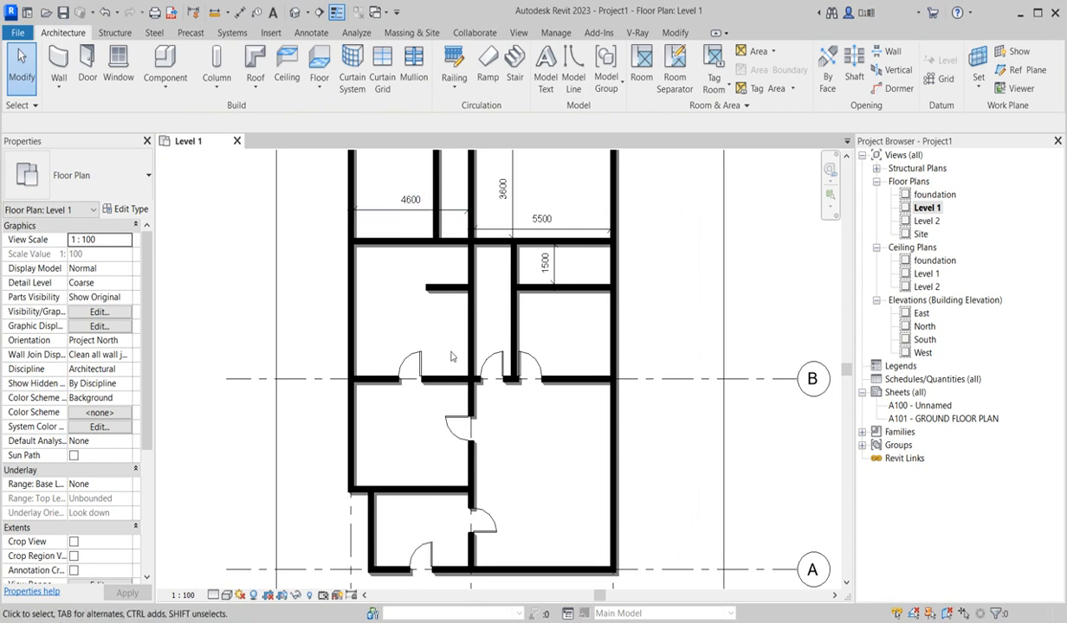
scroll(448, 331, "down", 2)
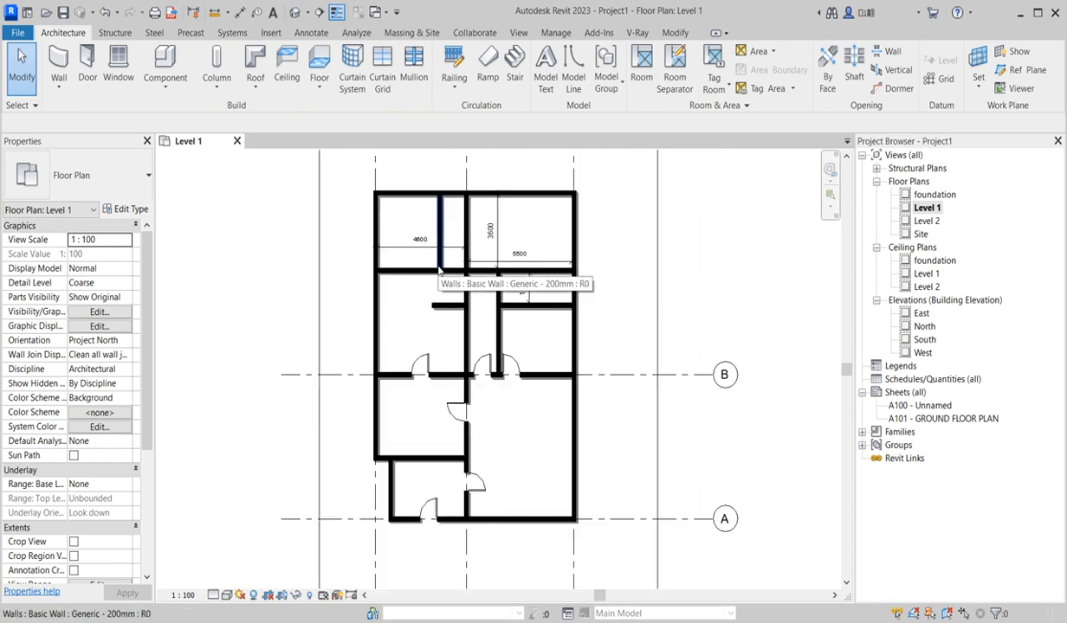
left_click(437, 264)
left_click_drag(438, 264, 438, 305)
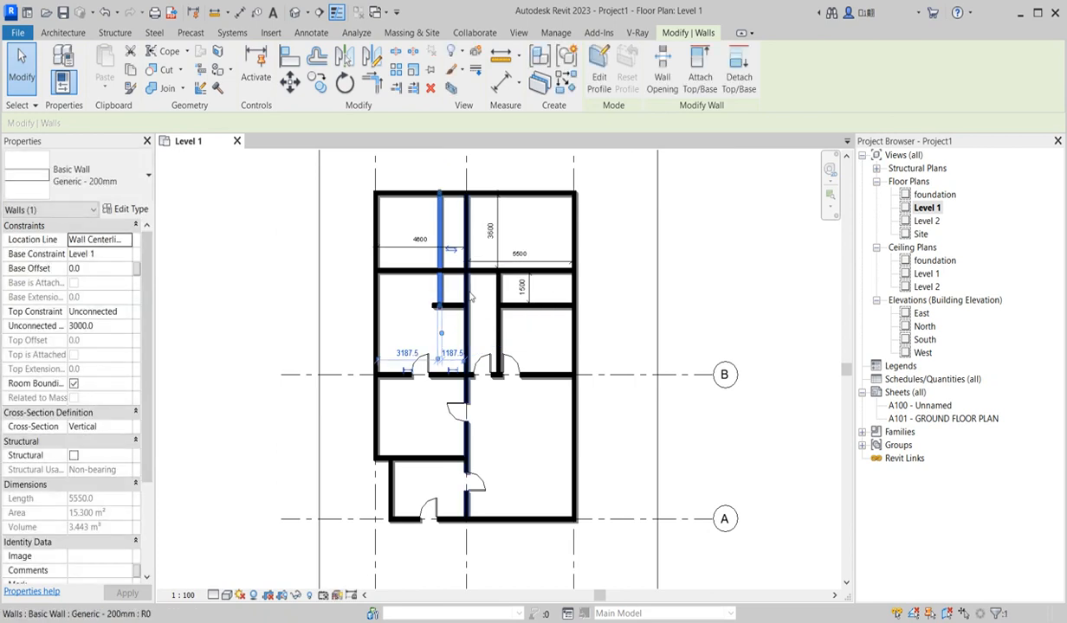
Split the grid 2 wall and pull its ends apart to open the stretch between the northern cross wall and the stub wall
scroll(470, 298, "up", 2)
left_click(467, 300)
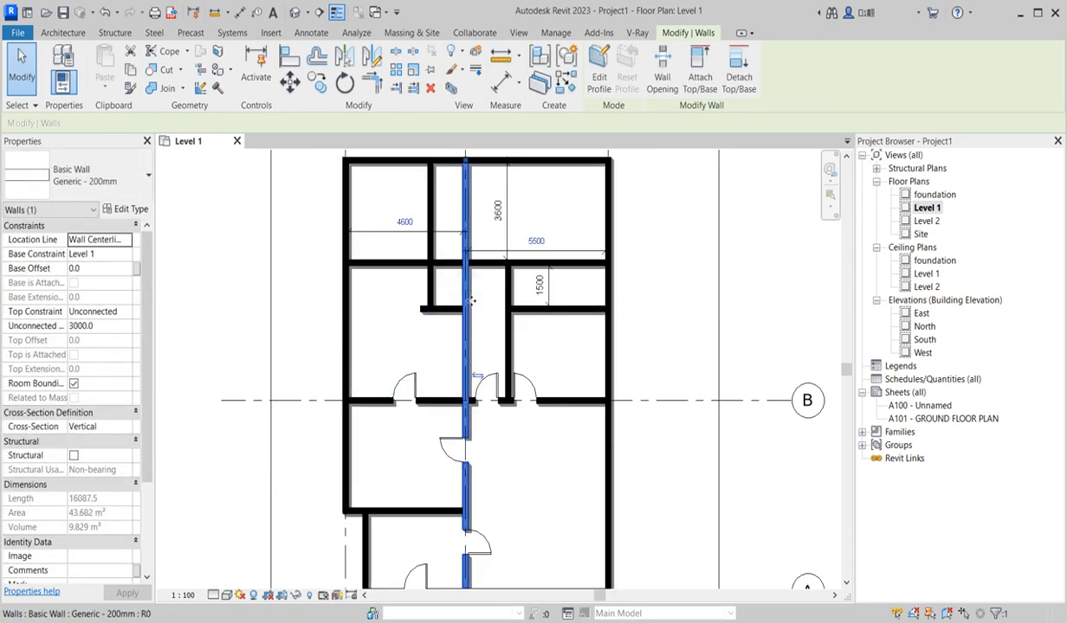
left_click(394, 54)
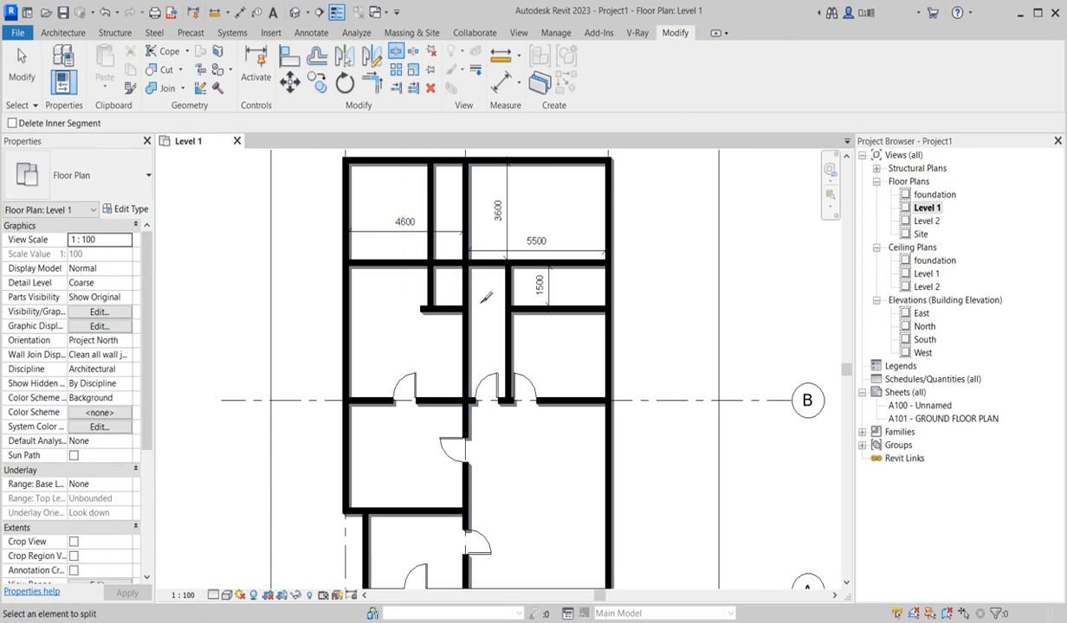
key("Escape")
scroll(465, 274, "up", 1)
left_click(465, 276)
left_click_drag(466, 289, 474, 322)
left_click(466, 299)
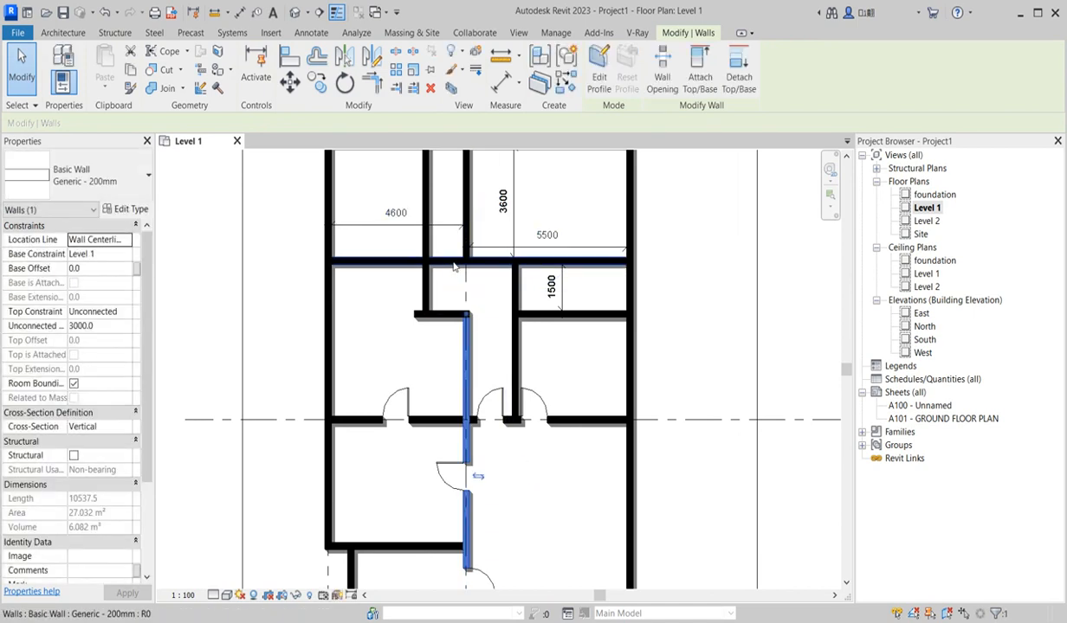
Split the northern cross wall and pull its ends back to grid 2 and the north-south wall, leaving the western segment 3412.5 long
left_click(396, 51)
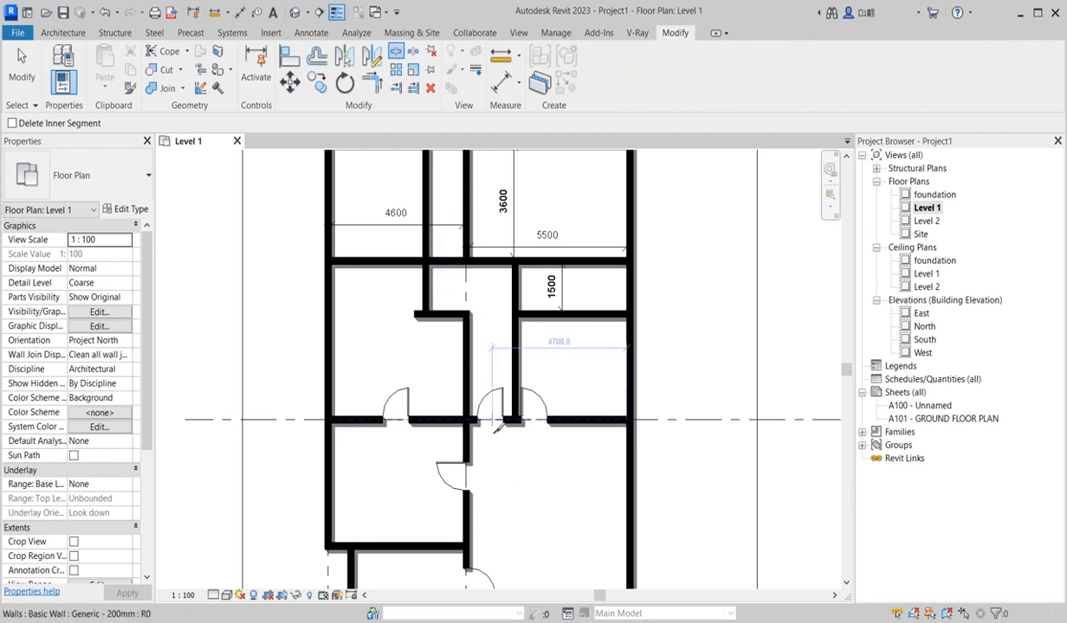
scroll(489, 403, "up", 1)
key("Escape")
left_click(443, 245)
left_click_drag(439, 239, 462, 240)
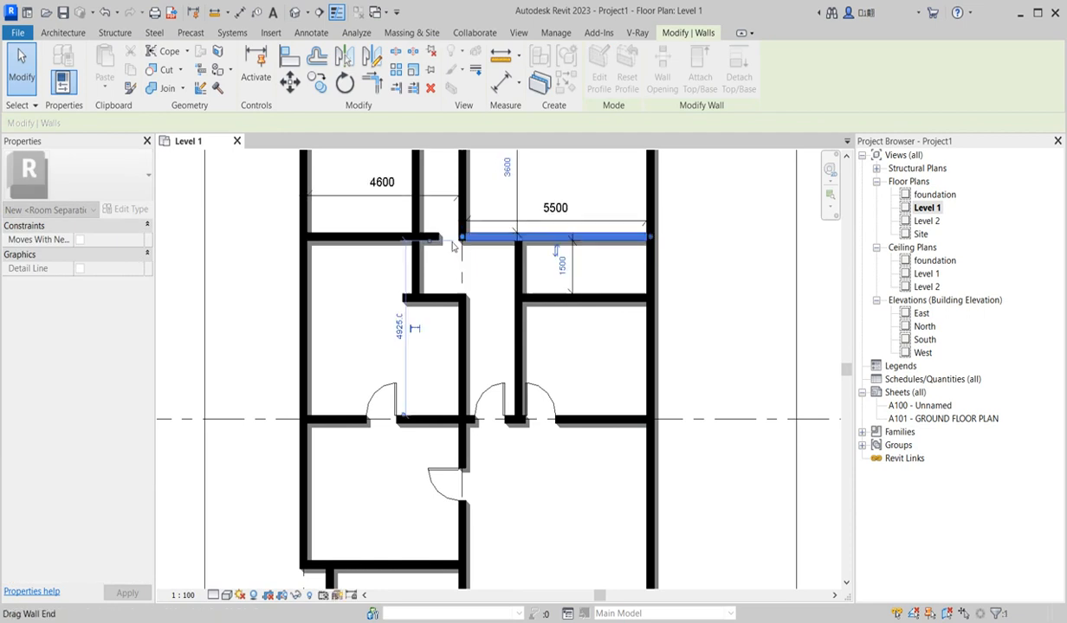
key("Escape")
left_click(438, 235)
left_click_drag(438, 237, 415, 237)
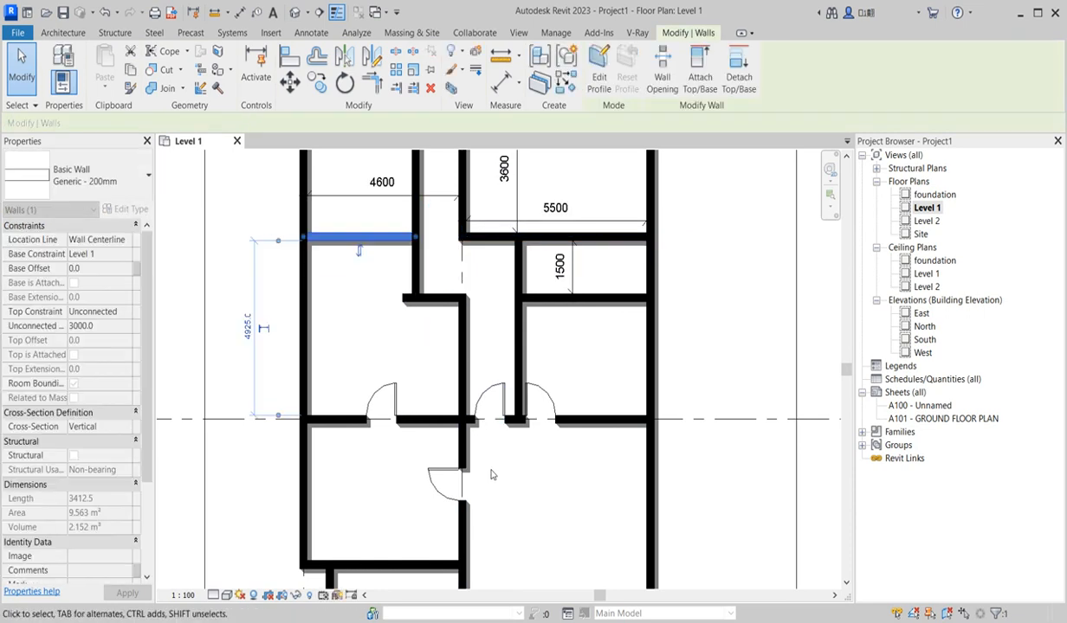
scroll(490, 428, "down", 3)
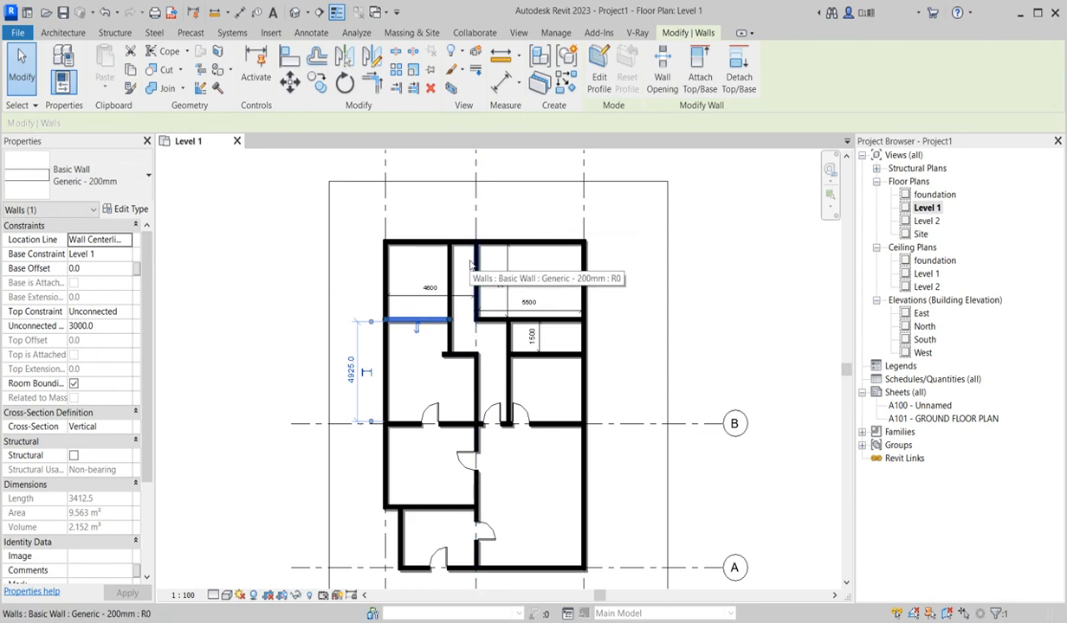
Split the exterior north wall and trim its west part to the north-south wall, opening the corridor's north end
scroll(464, 246, "up", 2)
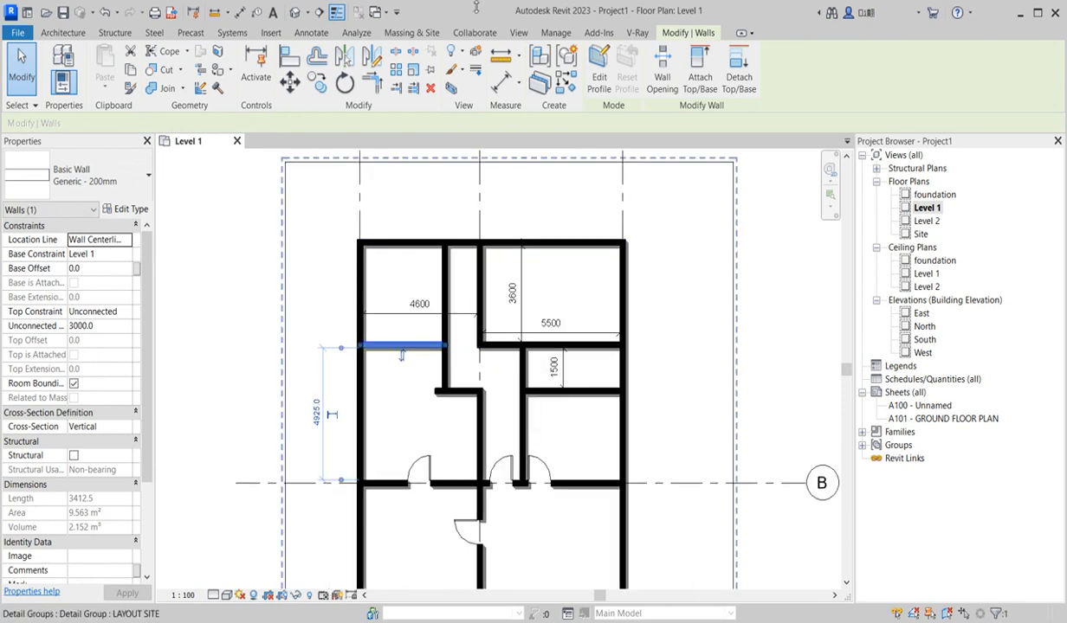
left_click(396, 52)
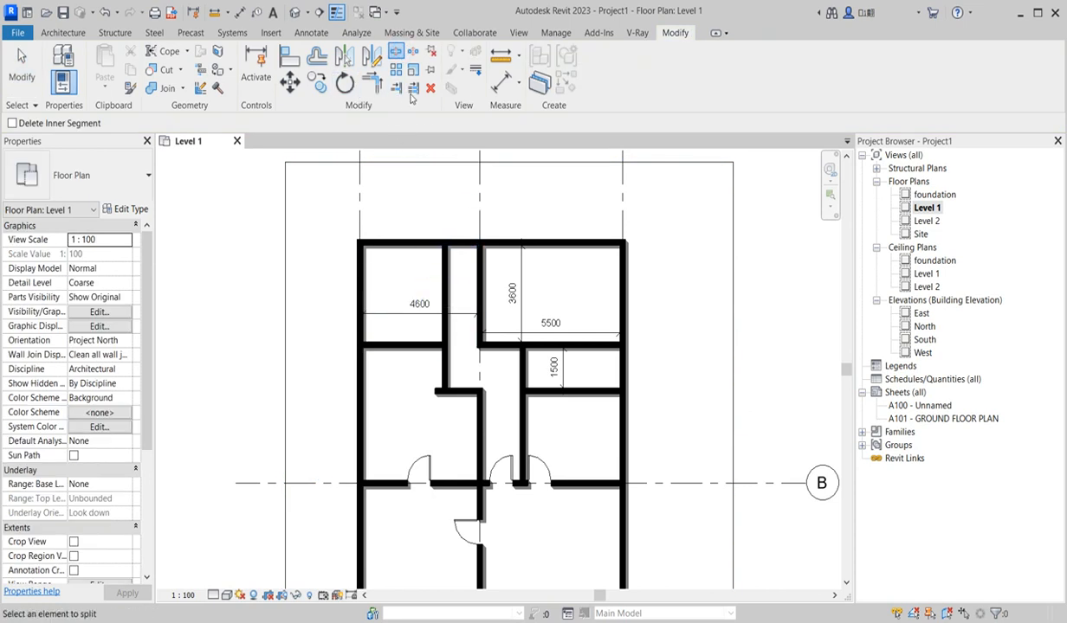
left_click(472, 244)
scroll(468, 241, "up", 3)
left_click(380, 80)
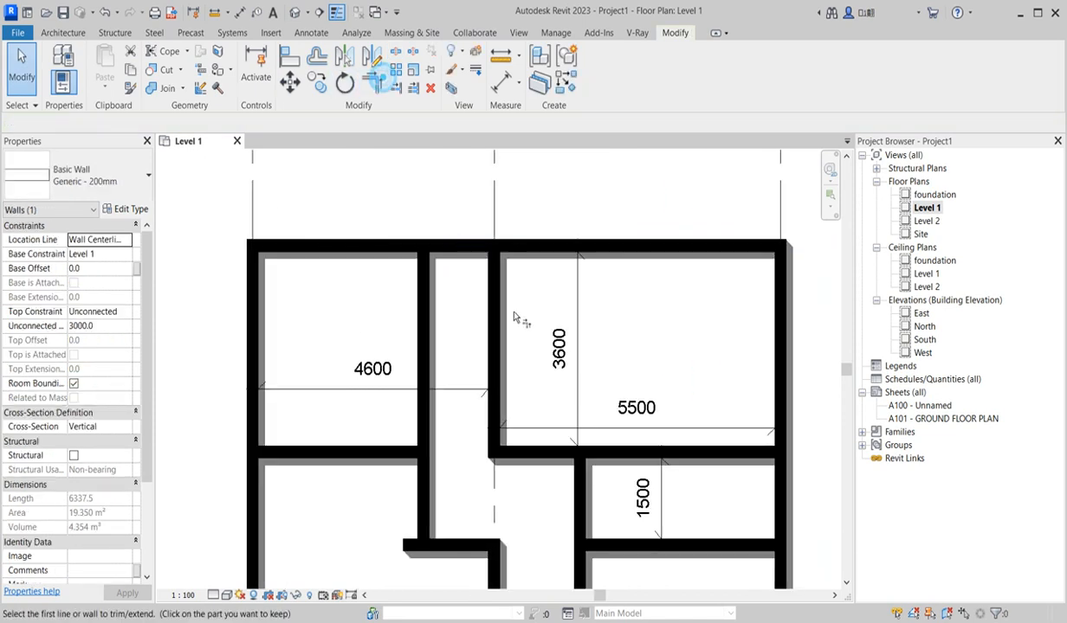
left_click(425, 308)
left_click(394, 247)
key("Escape")
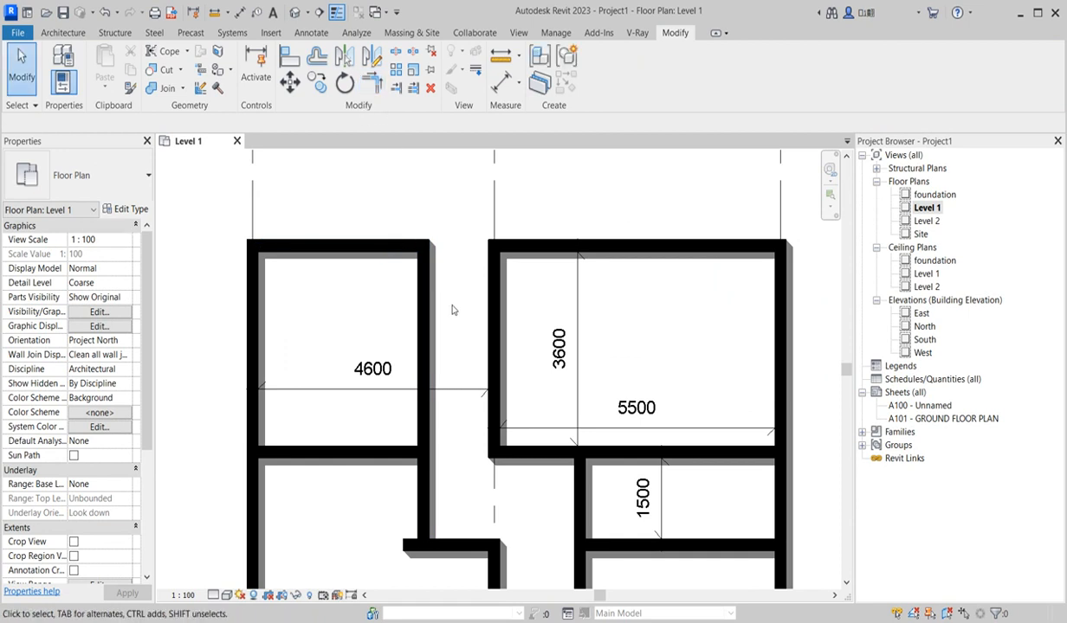
Draw a Generic - 200mm wall across the corridor, from the grid 2 wall to the north-south wall, set back from the north facade
left_click(423, 309)
left_click(571, 84)
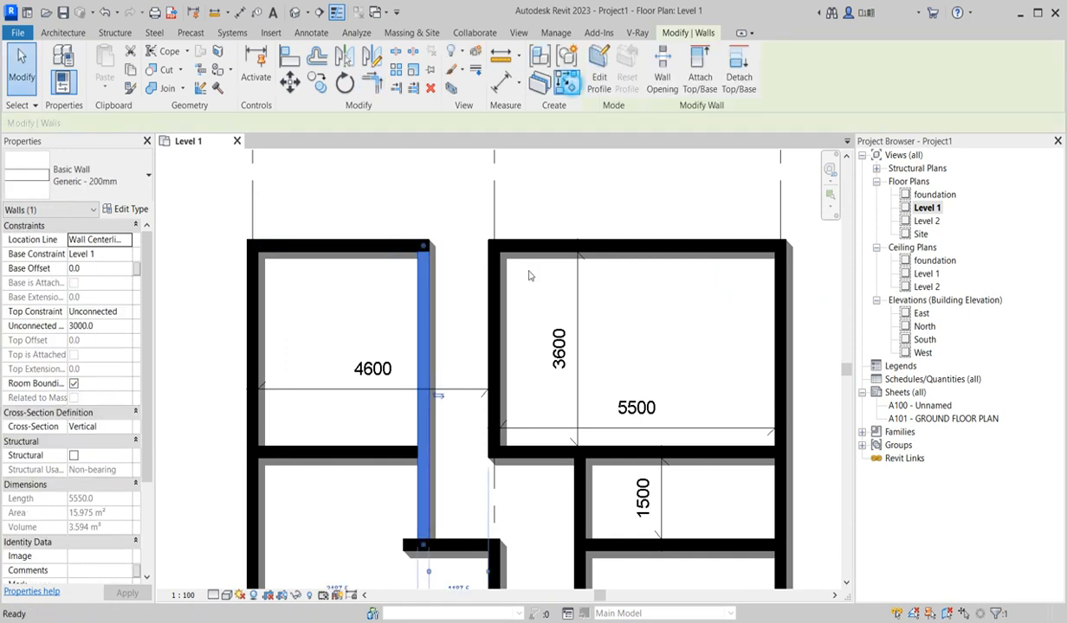
left_click(493, 311)
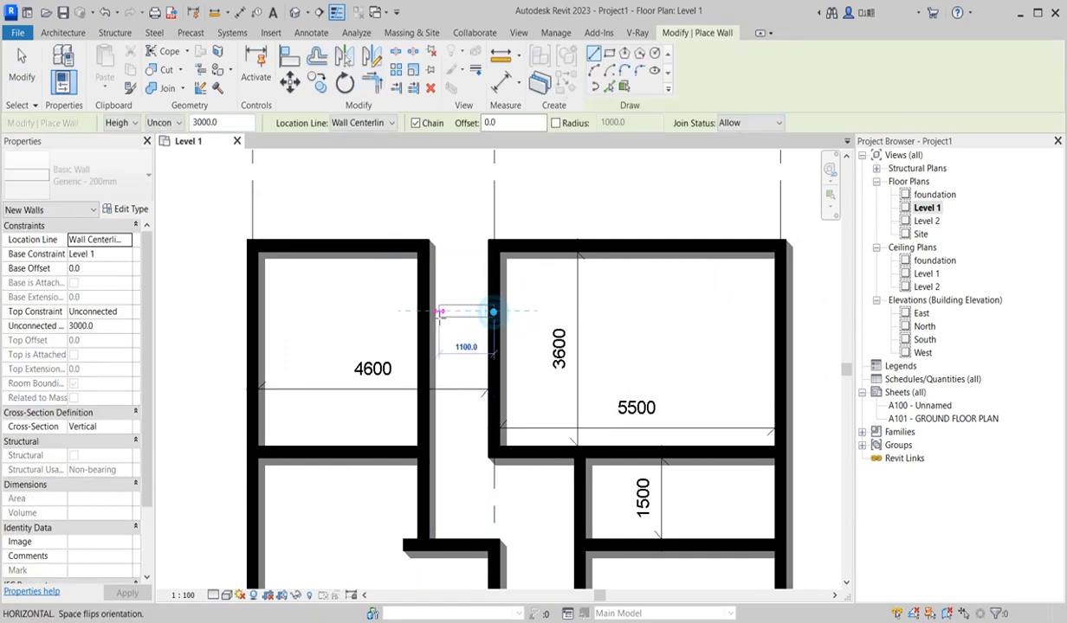
left_click(424, 311)
key("Escape")
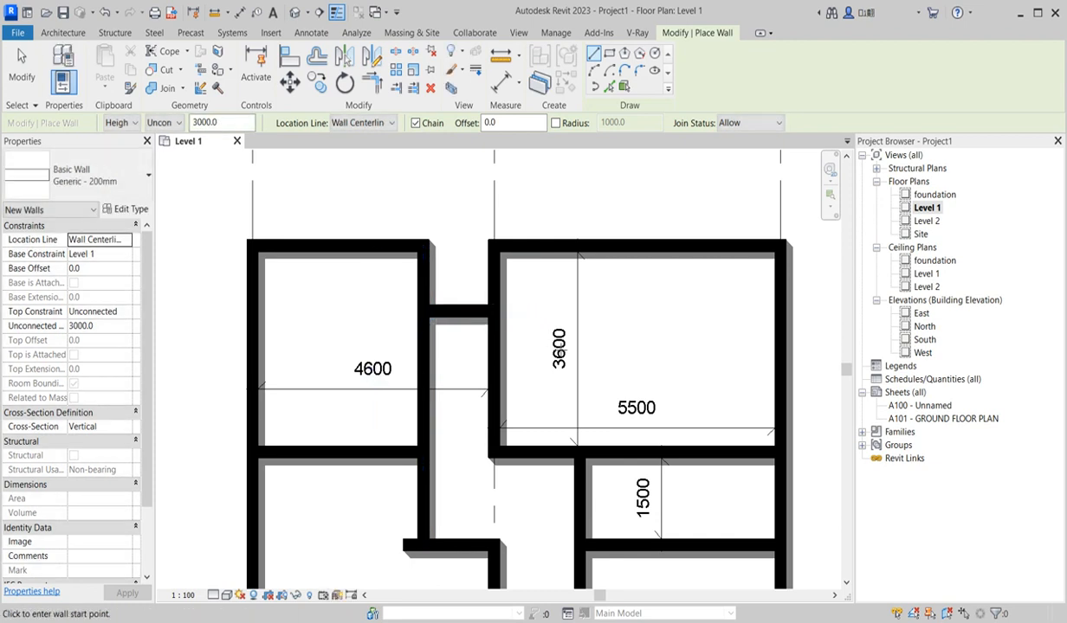
scroll(516, 351, "down", 1)
key("Escape")
scroll(484, 363, "down", 2)
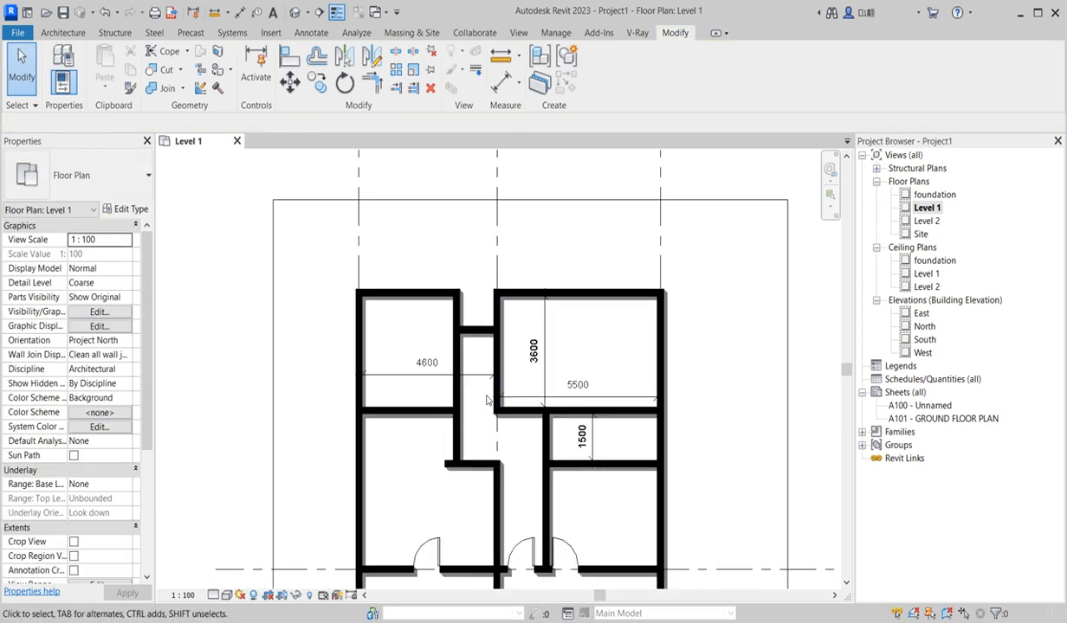
Measure the corridor's clear width between the grid 2 wall and the north-south wall without keeping a dimension
scroll(489, 378, "up", 2)
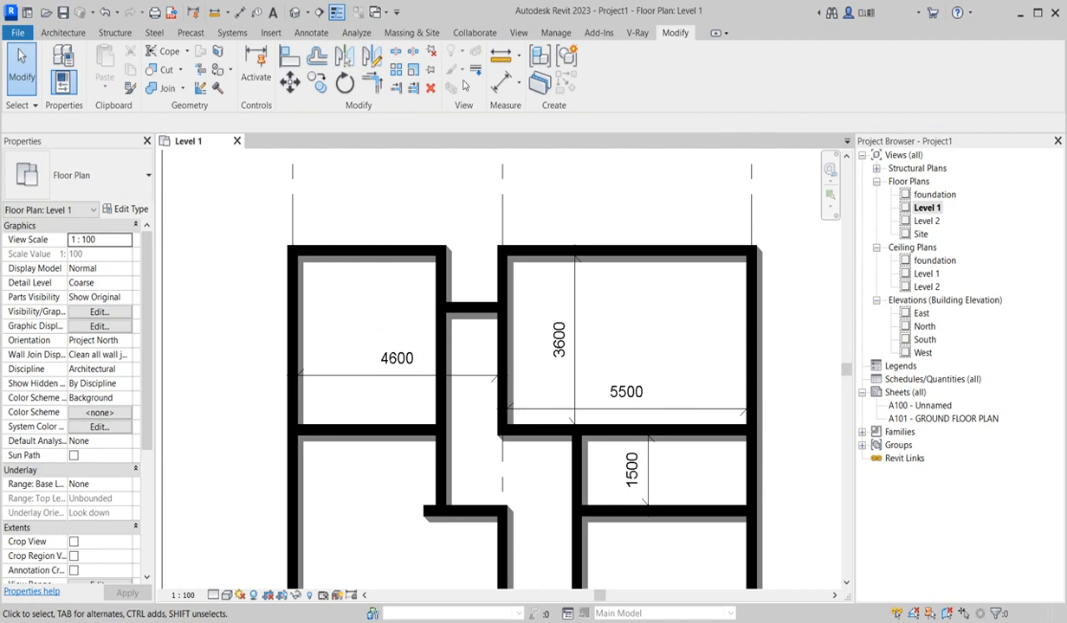
left_click(502, 80)
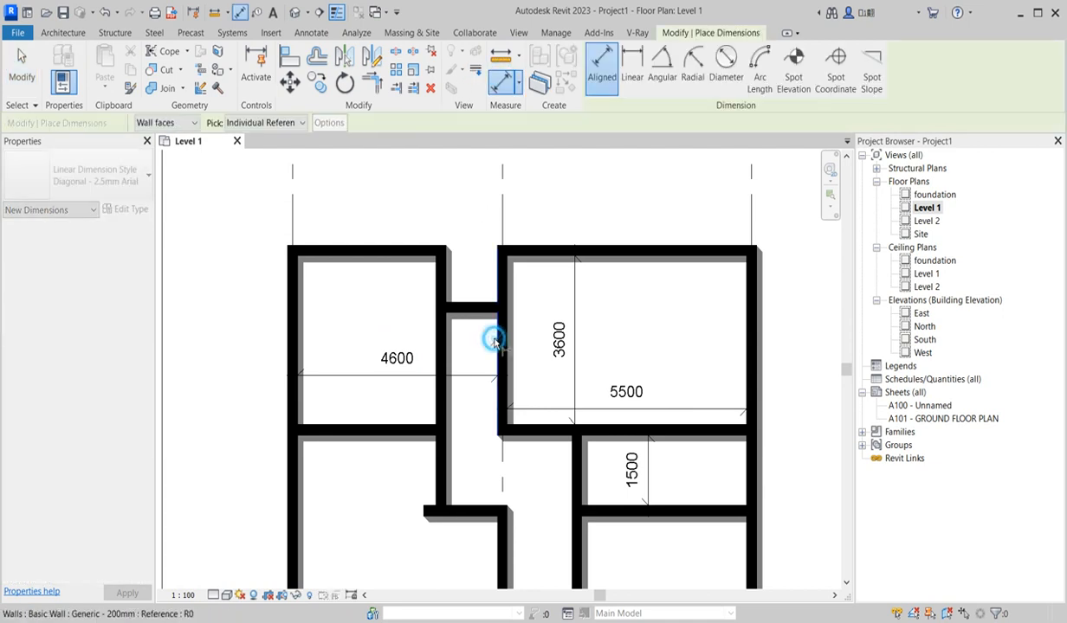
left_click(446, 362)
key("Escape")
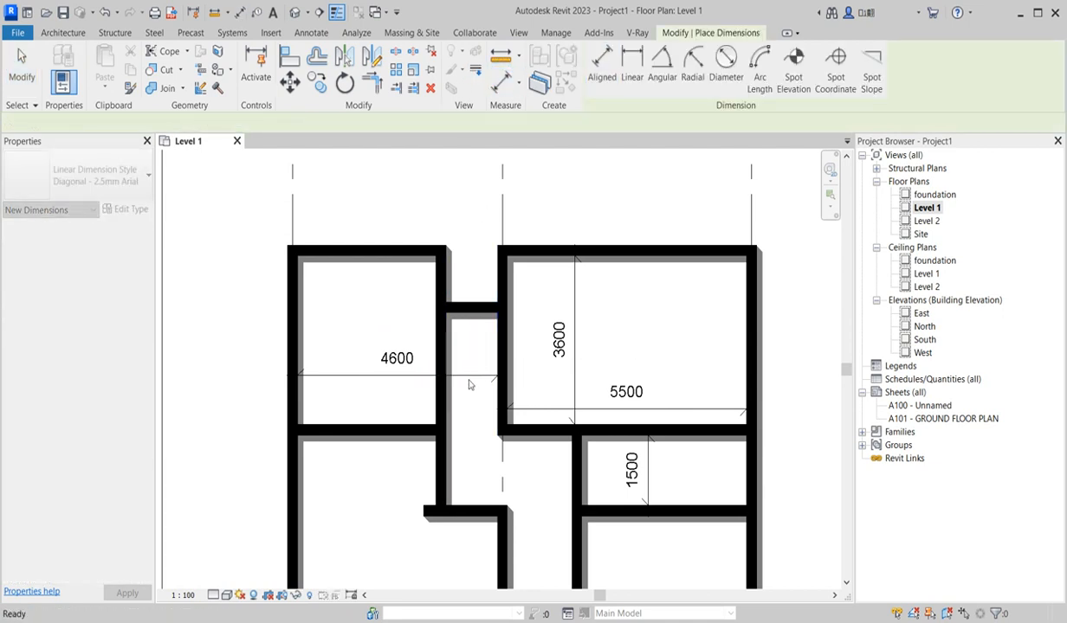
scroll(490, 409, "down", 4)
scroll(509, 482, "up", 3)
key("Escape")
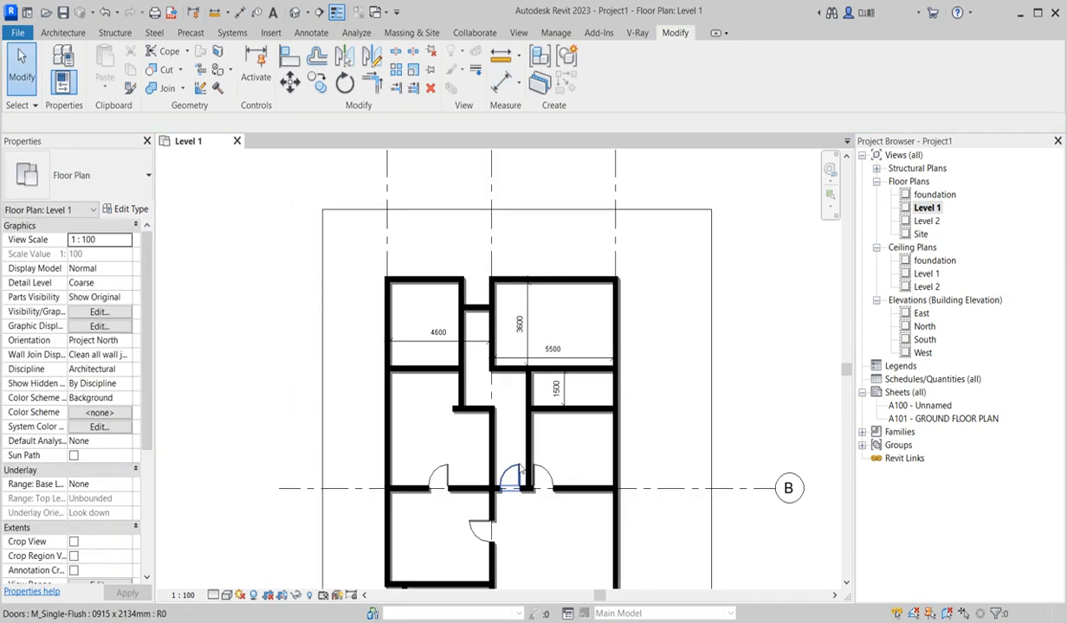
Place an M_Single-Flush 0915 x 2134mm door centred in the new wall at the corridor's north end, reusing the existing corridor door's type
left_click(511, 478)
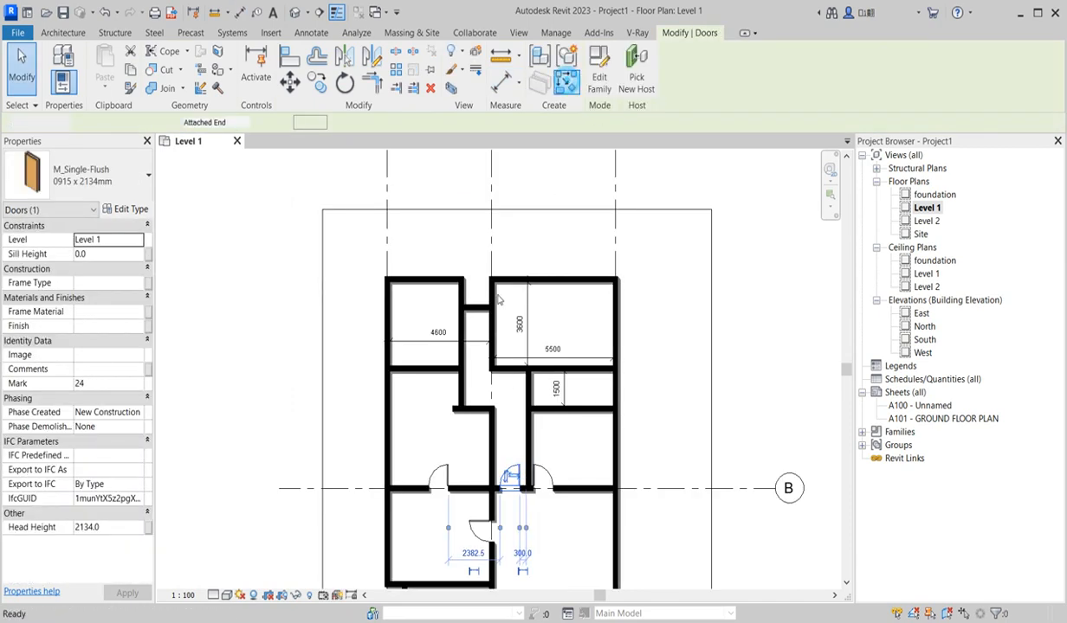
left_click(565, 81)
scroll(477, 329, "up", 3)
left_click(483, 300)
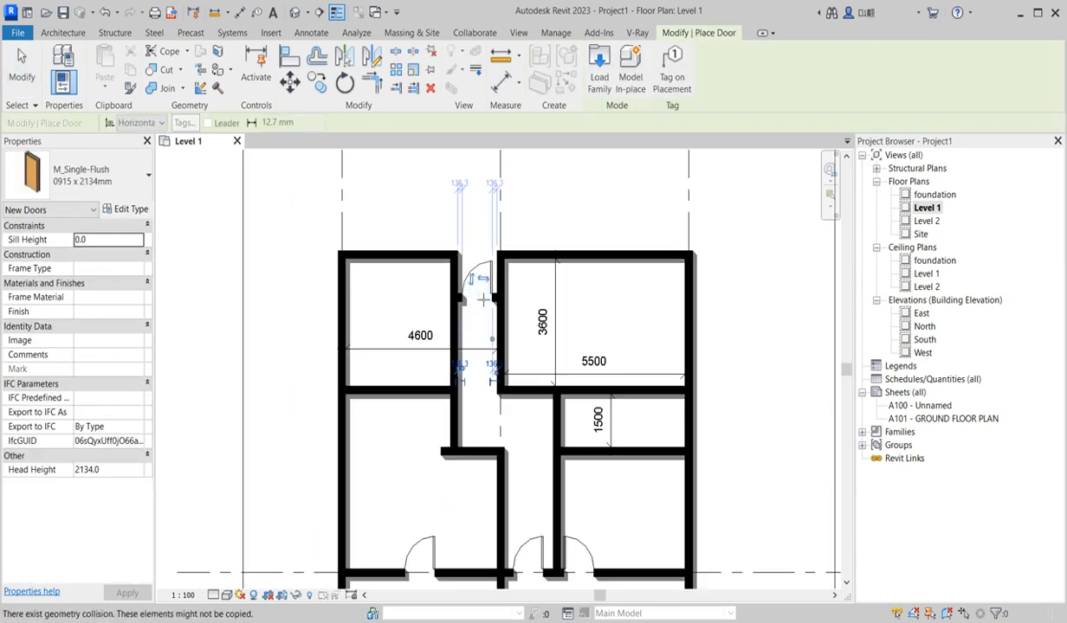
Add a single-flush door from the corridor into the northwest room, swinging into the room, and finish placing doors
scroll(473, 346, "down", 2)
scroll(468, 358, "up", 3)
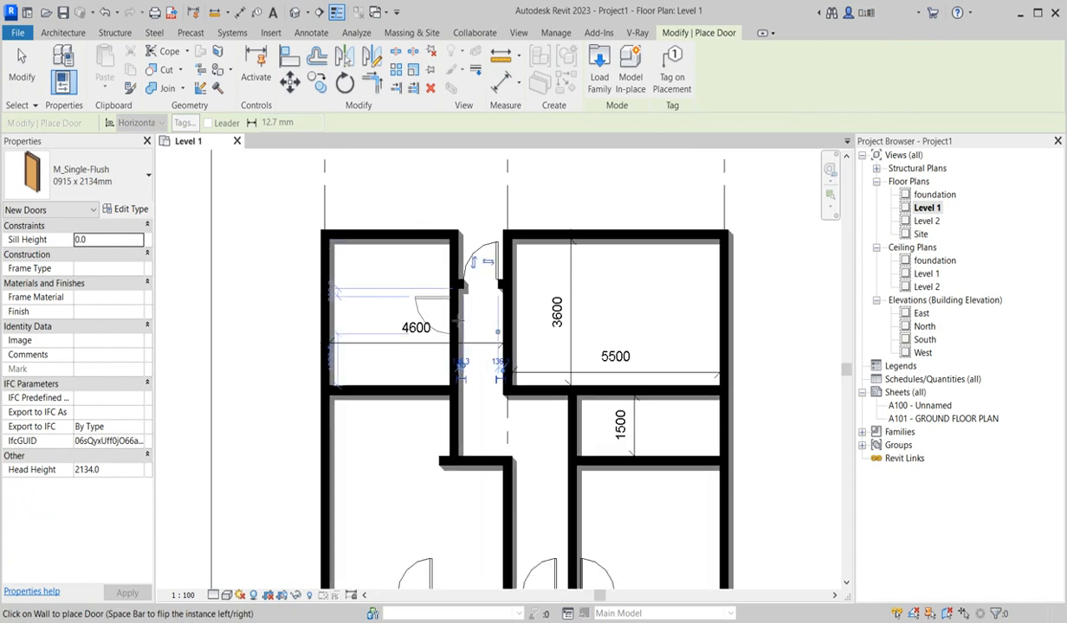
scroll(463, 283, "up", 2)
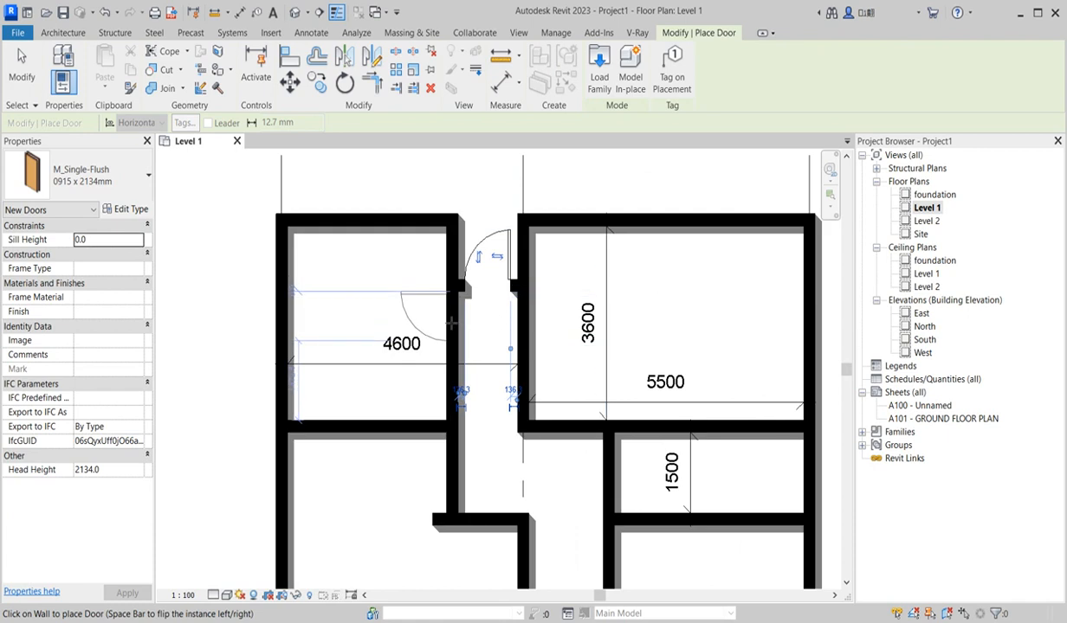
left_click(444, 317)
scroll(506, 301, "down", 3)
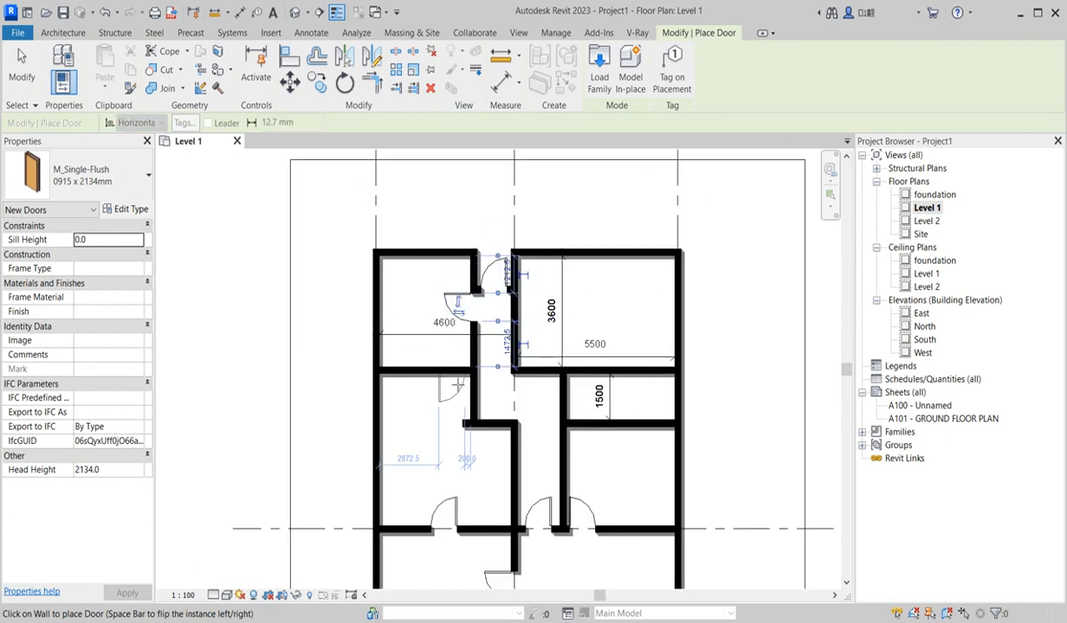
key("Escape")
key("Escape")
Draw a 200 mm wall across the northwest room from the north-south wall to grid 1, about 160 south of the room's door
left_click(475, 368)
left_click(565, 91)
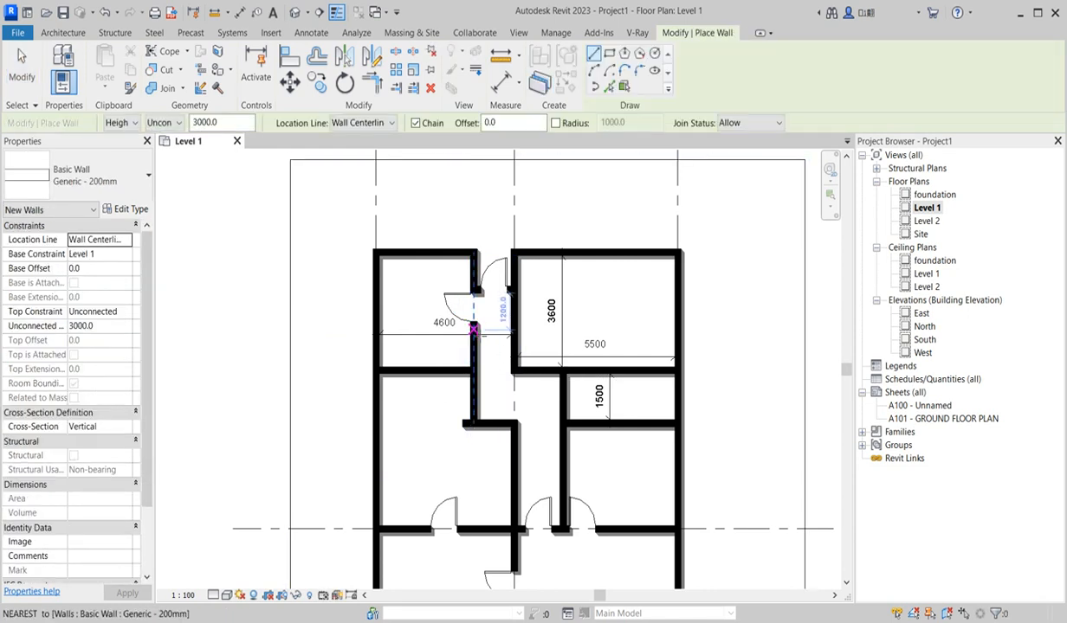
scroll(474, 336, "up", 3)
left_click(474, 331)
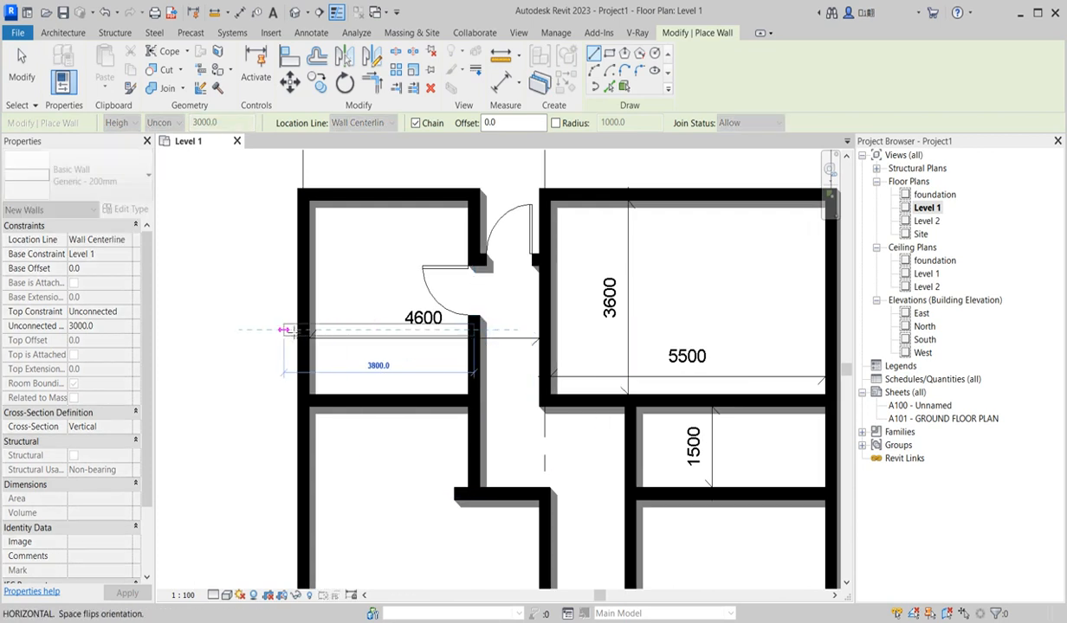
left_click(302, 327)
key("Escape")
key("Escape")
scroll(391, 369, "up", 2)
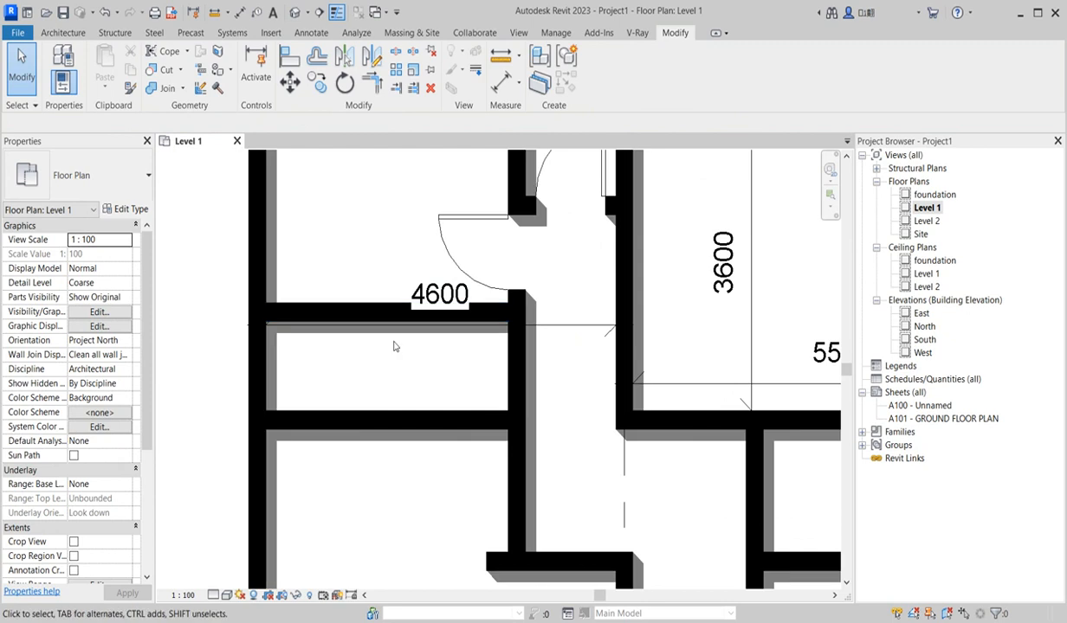
Place a single-flush door between the narrow northwest room and the room south of it, about 800 from the north-south wall
left_click(481, 288)
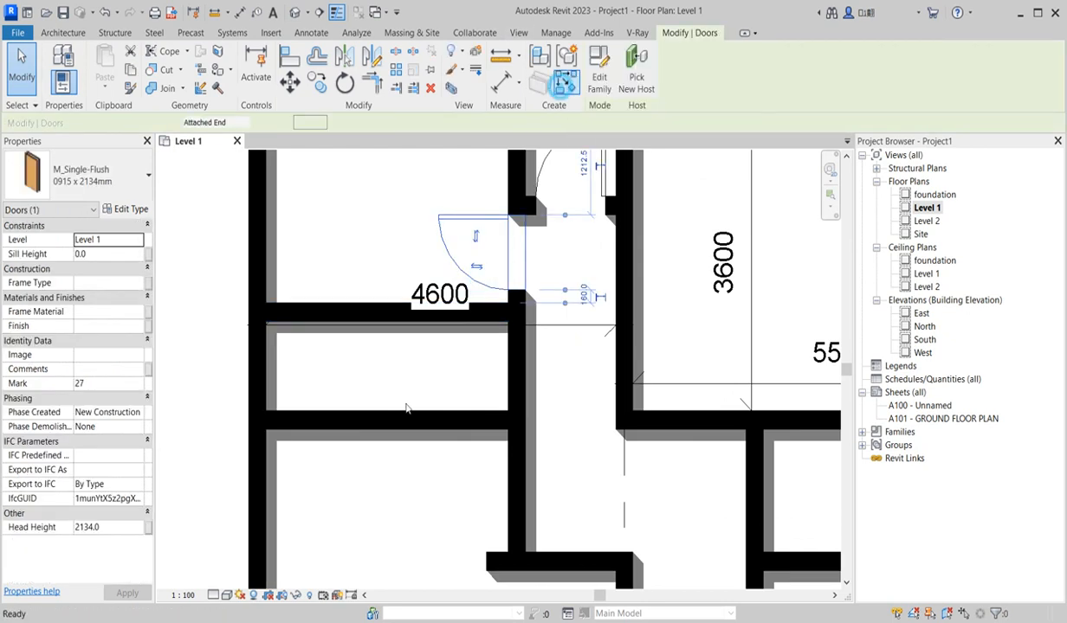
left_click(540, 82)
scroll(414, 420, "down", 4)
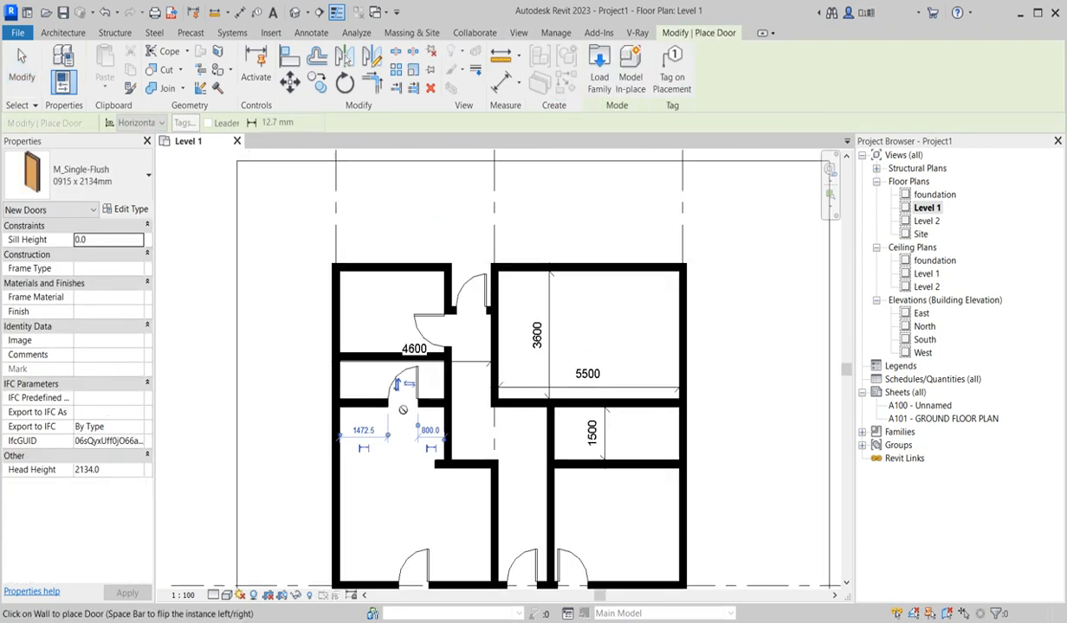
scroll(496, 422, "up", 2)
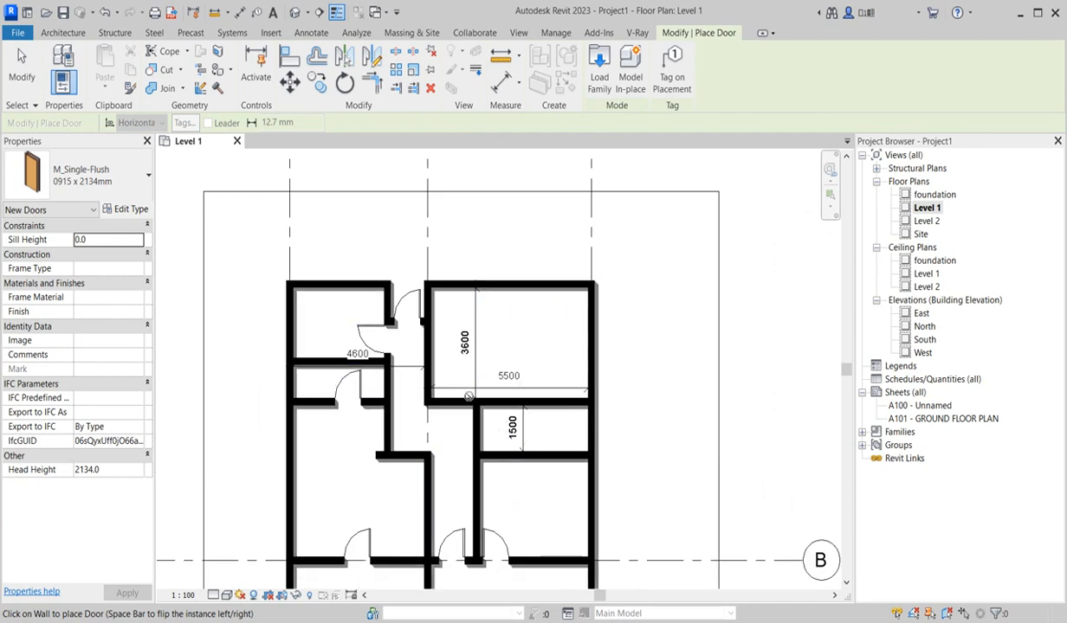
Place single-flush doors in the northeast room's south wall, one from the corridor and one centred on the 1500-deep room
left_click(460, 404)
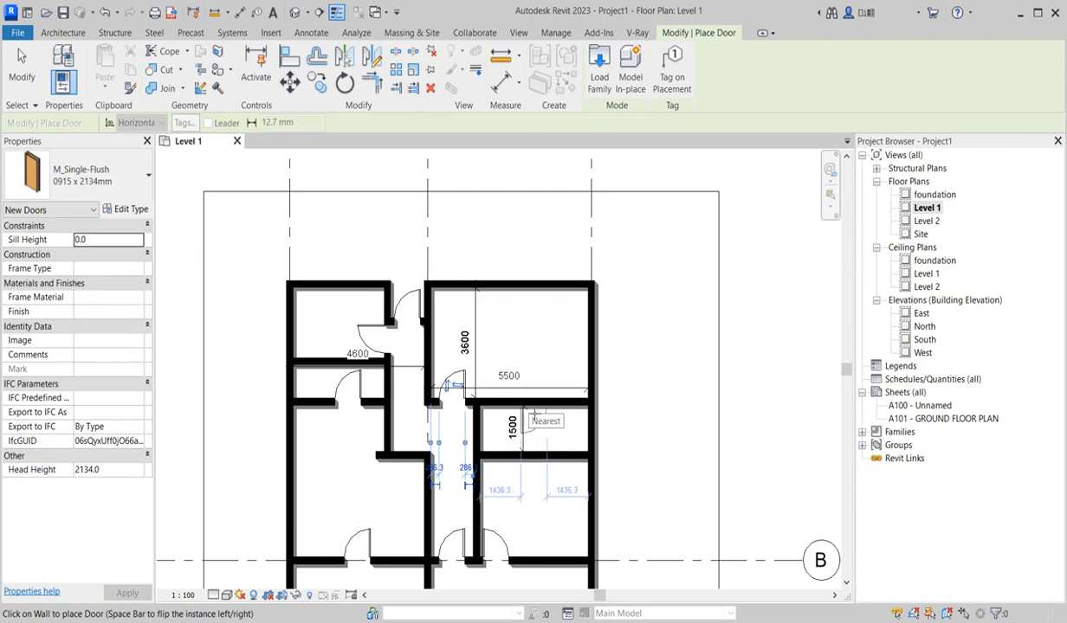
scroll(438, 346, "up", 2)
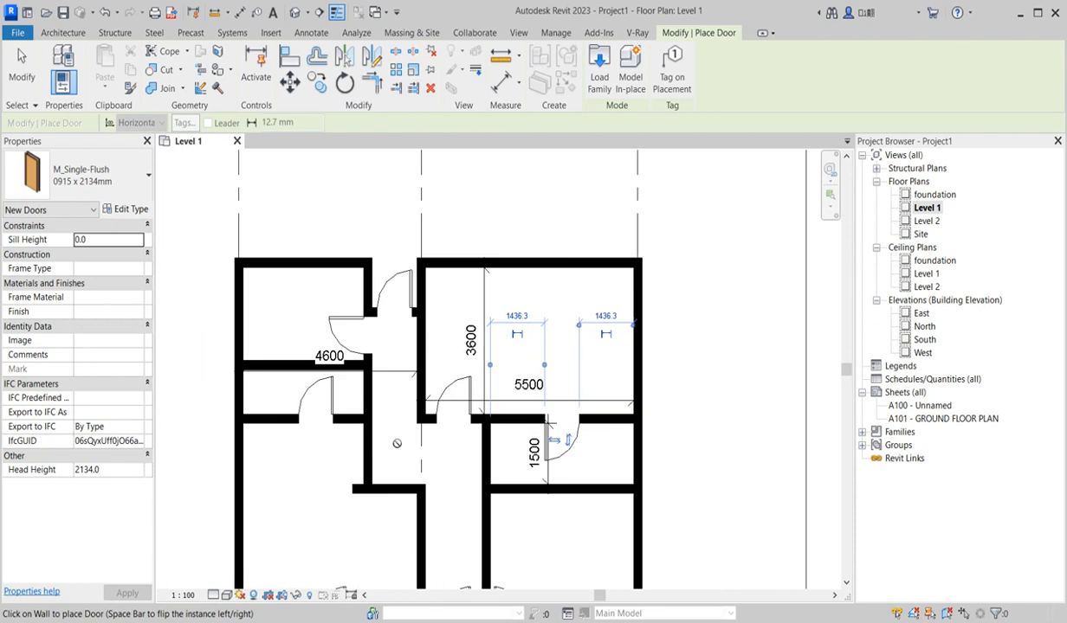
scroll(422, 358, "down", 3)
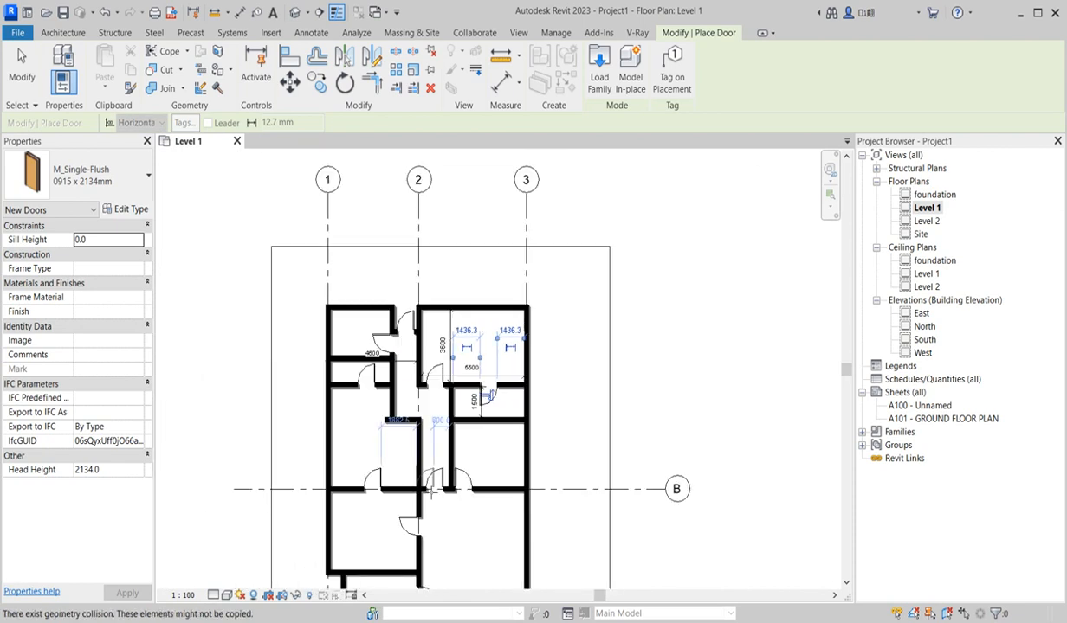
End door placement and examine the corridor, rooms and doors for anything left to correct
scroll(534, 557, "up", 3)
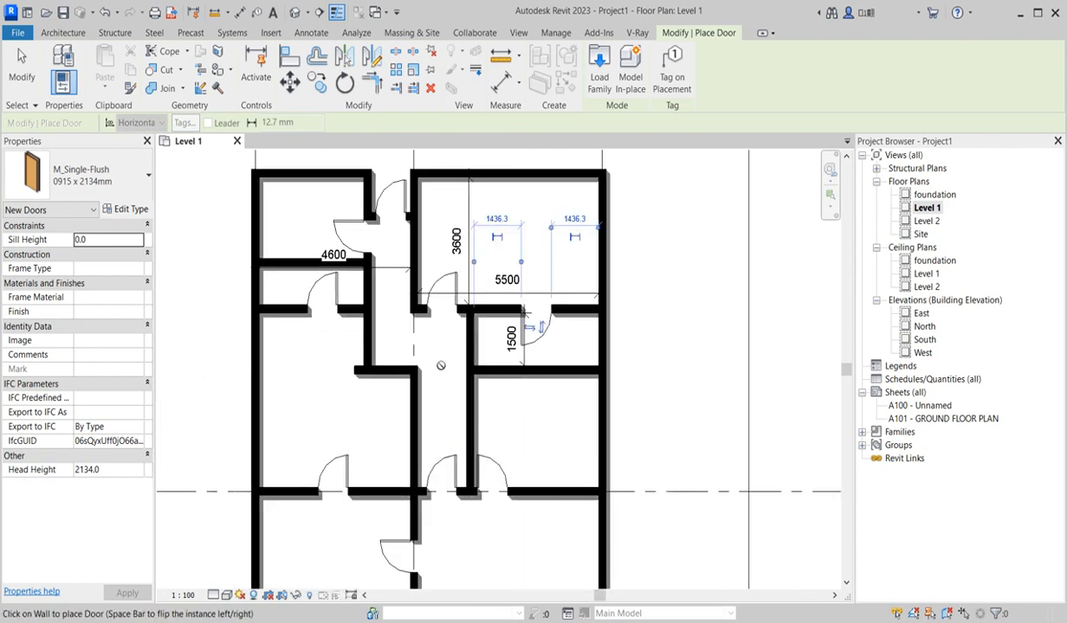
scroll(451, 381, "down", 2)
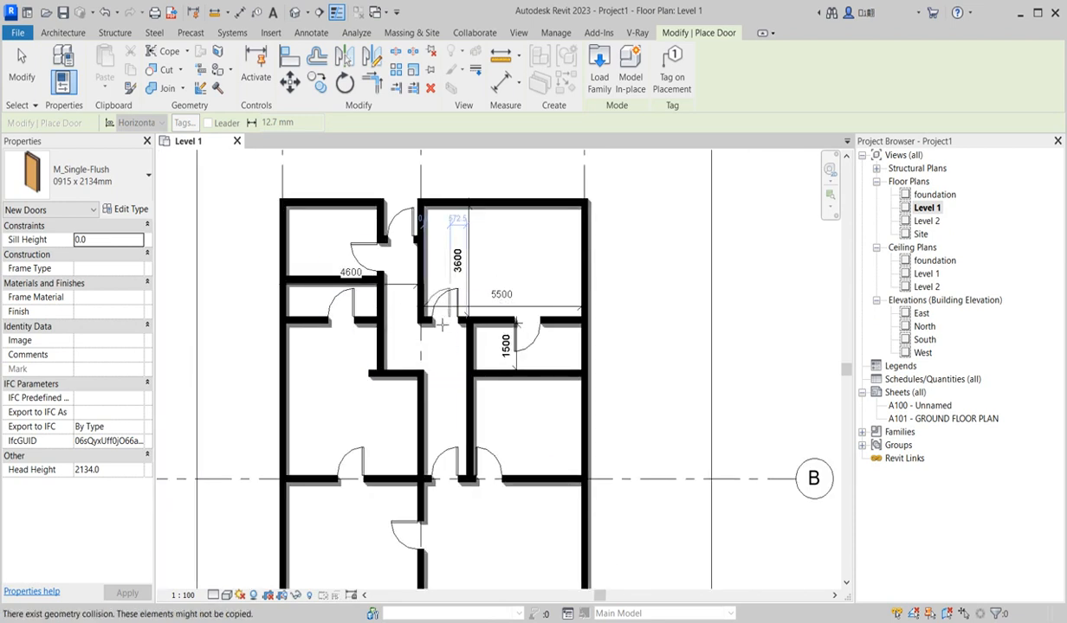
scroll(447, 363, "down", 3)
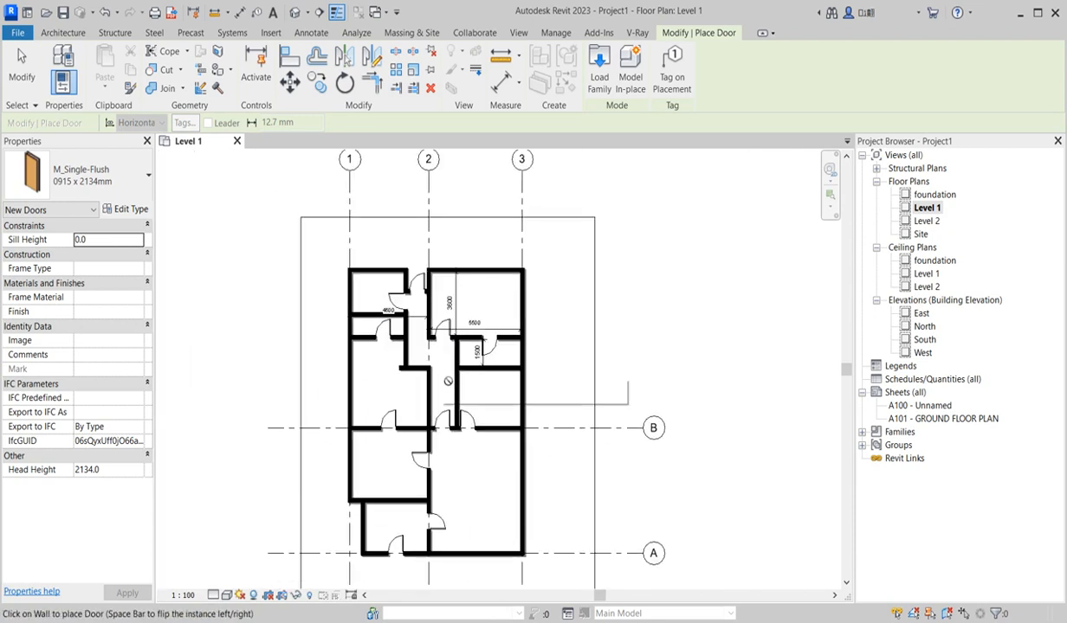
key("Escape")
scroll(428, 295, "up", 2)
scroll(450, 320, "up", 2)
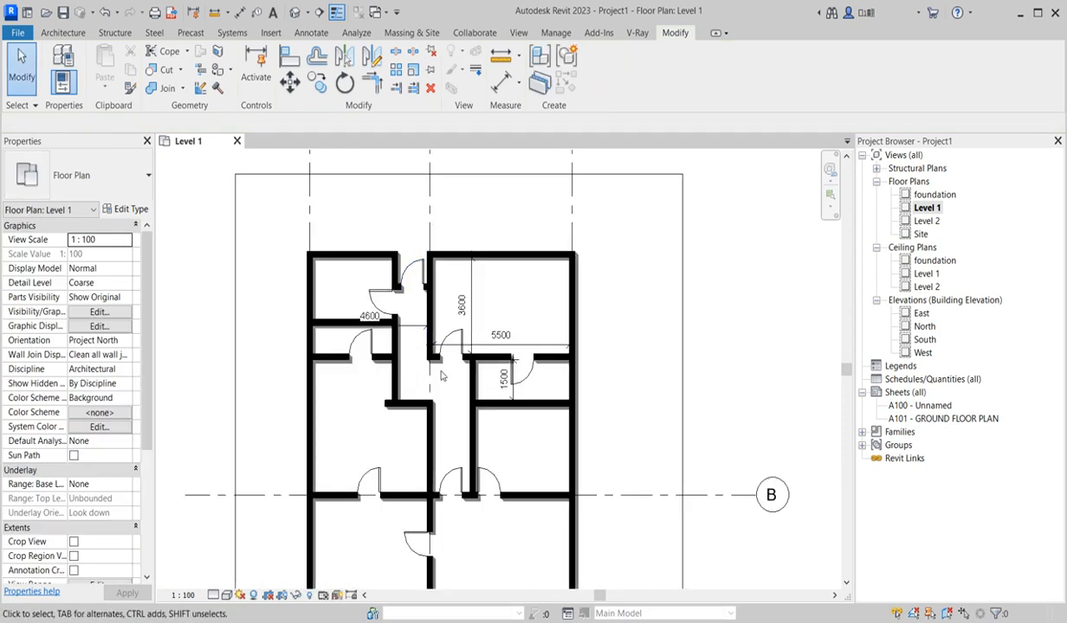
scroll(485, 346, "down", 3)
scroll(508, 365, "up", 2)
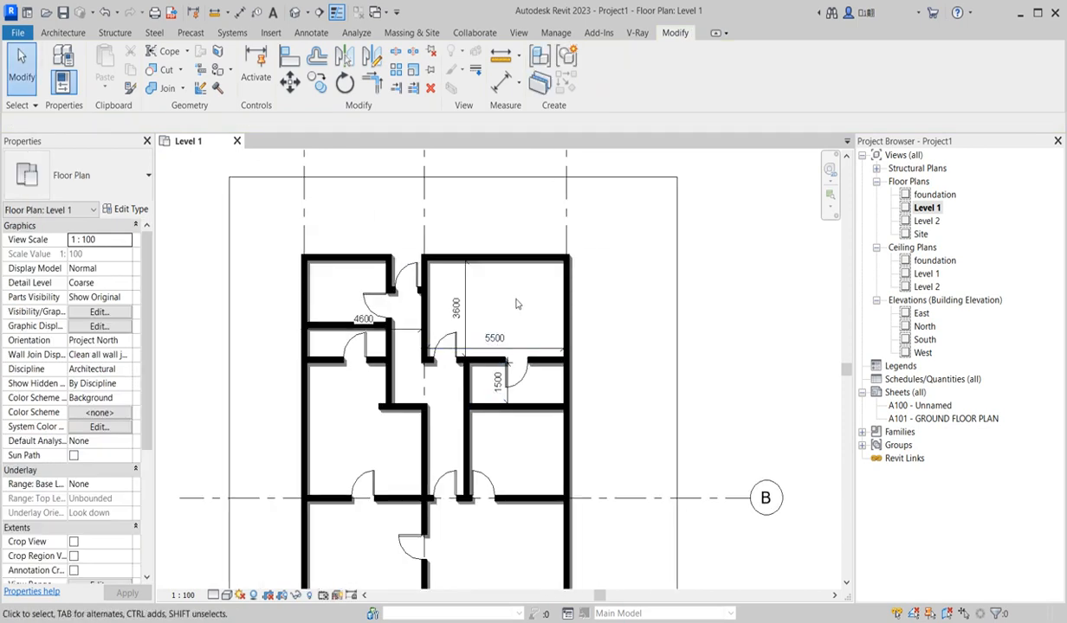
scroll(456, 364, "up", 2)
scroll(458, 394, "down", 2)
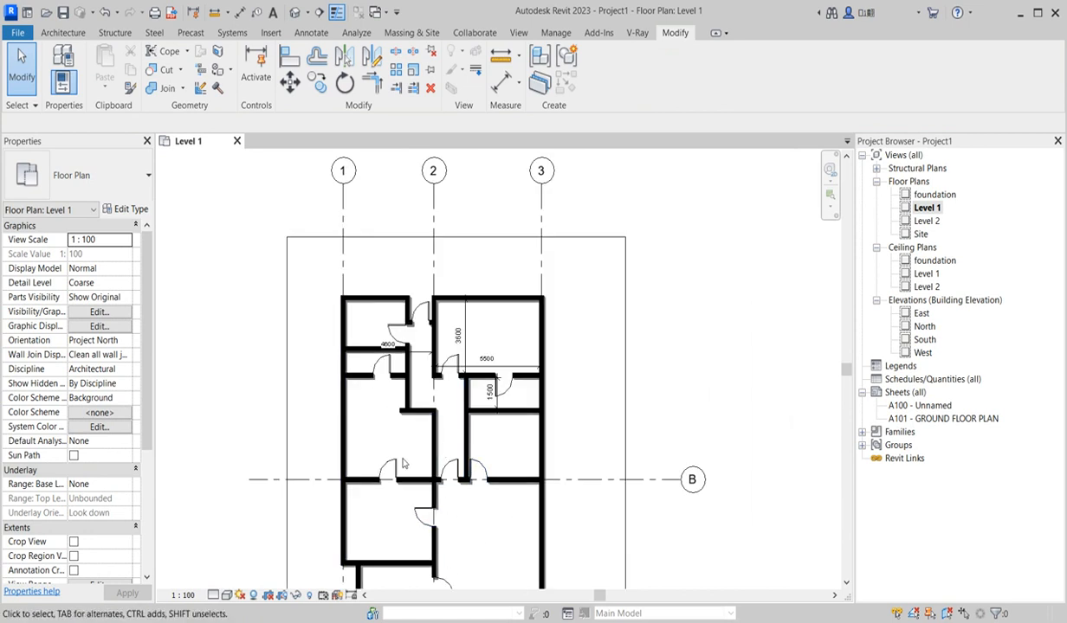
Pull the stub wall's west end back to the north-south wall, making the stub wall 1412.5 long
scroll(404, 382, "up", 2)
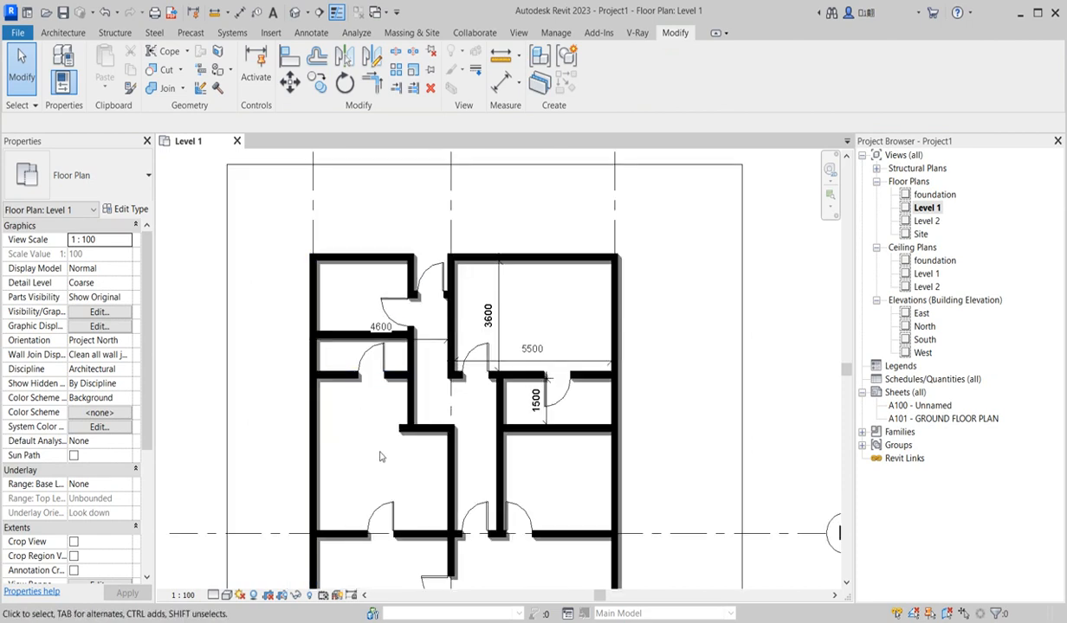
scroll(406, 431, "up", 2)
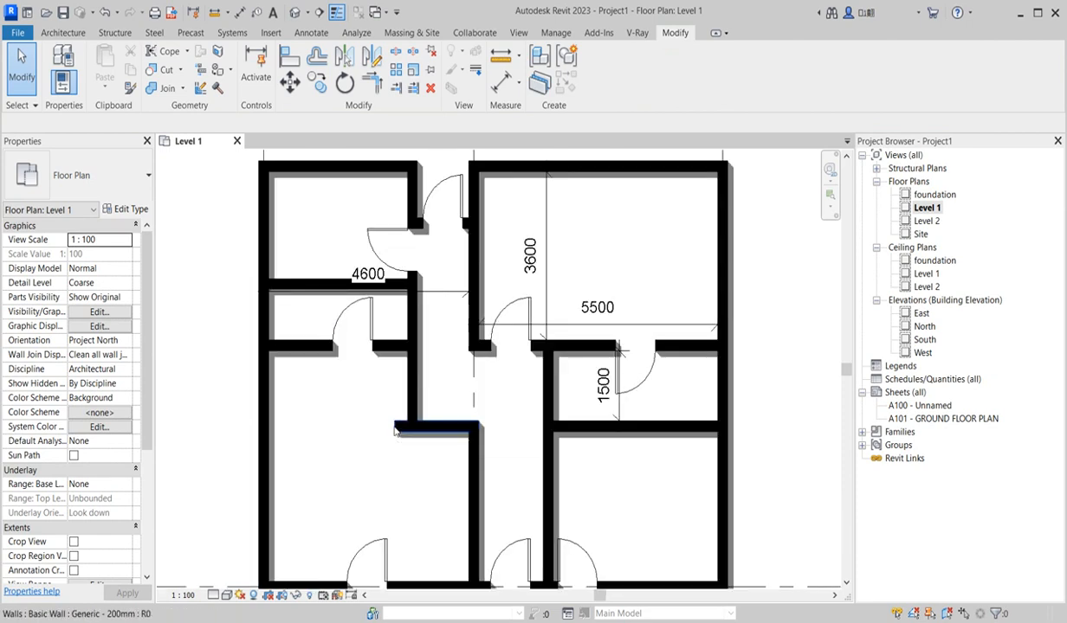
left_click(407, 429)
left_click_drag(395, 426, 411, 427)
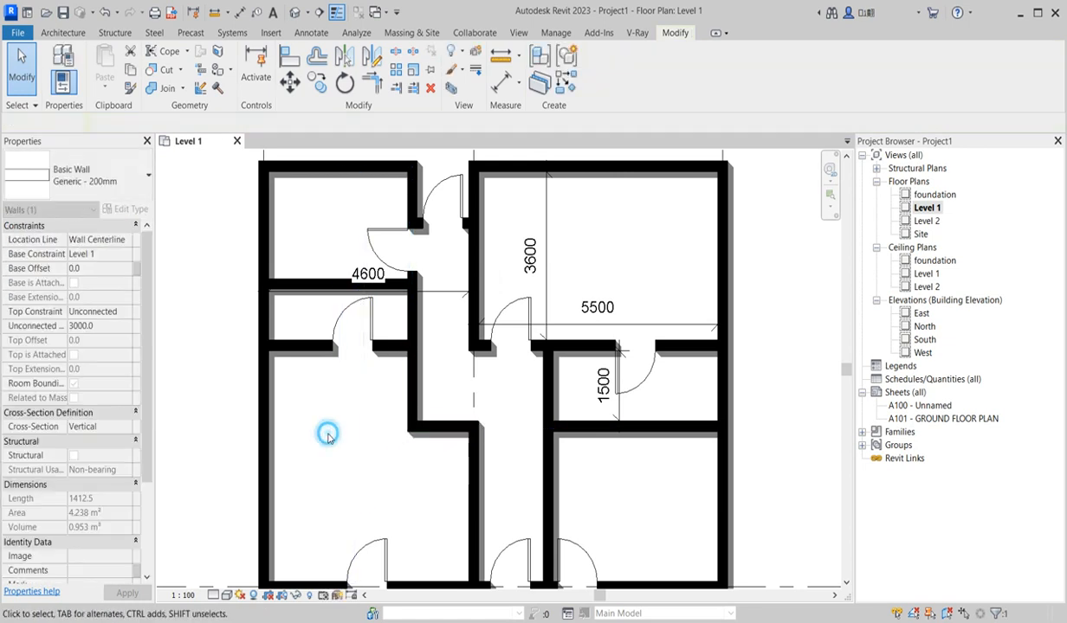
Deselect the stub wall and review the overall Level 1 plan
left_click(327, 432)
scroll(333, 423, "down", 3)
scroll(355, 492, "up", 1)
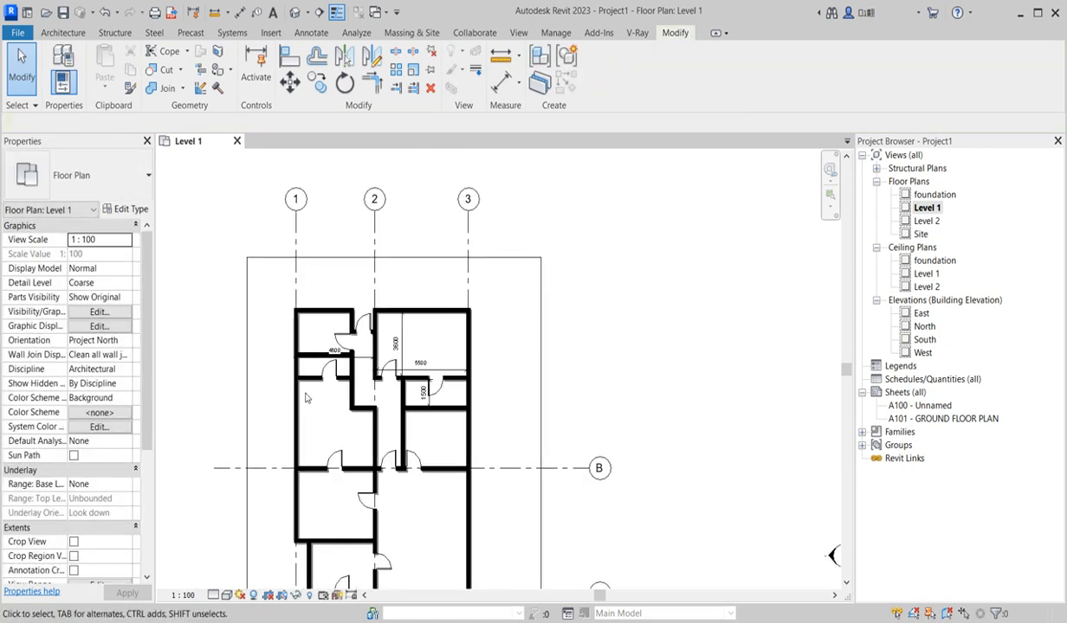
scroll(416, 364, "up", 1)
scroll(407, 467, "down", 2)
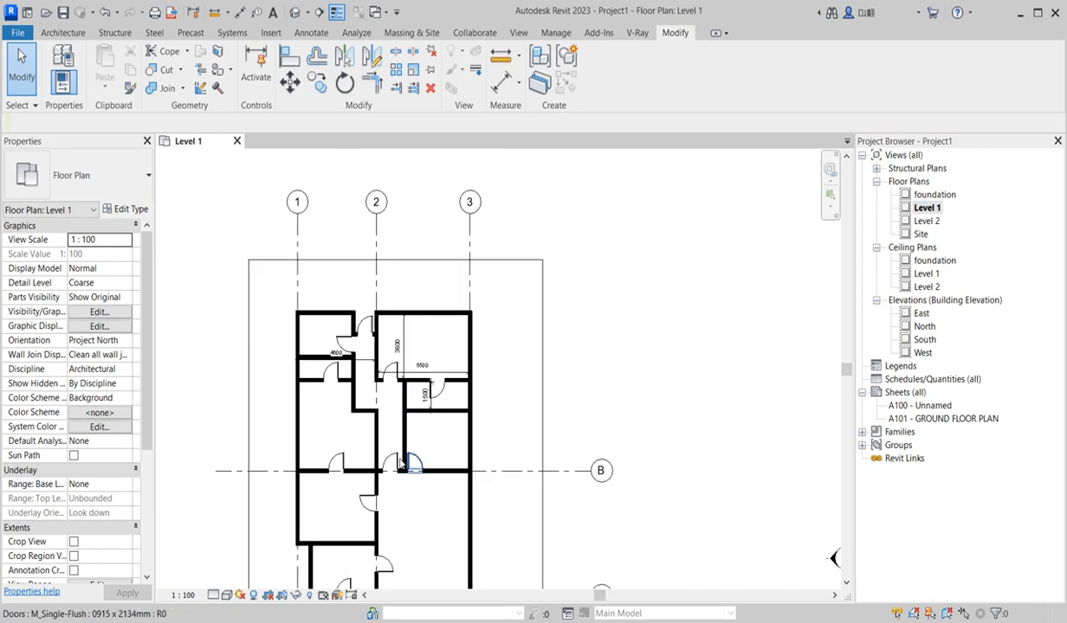
scroll(394, 483, "down", 1)
scroll(407, 459, "up", 2)
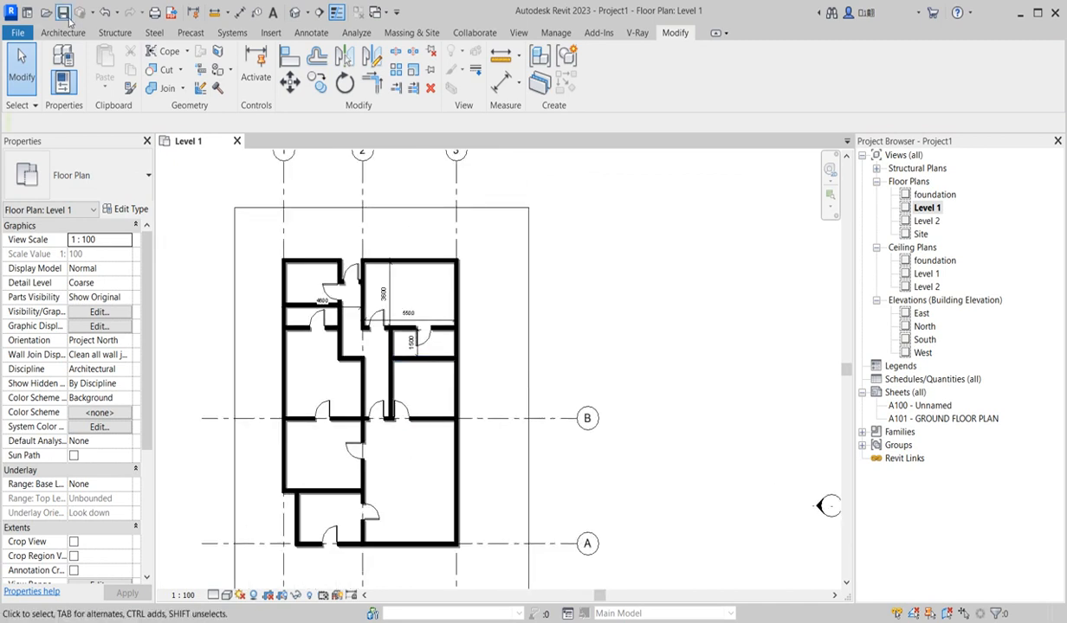
Start window placement and duplicate the M_Fixed 0610 x 0610mm window type as NEW WINDOW
left_click(67, 32)
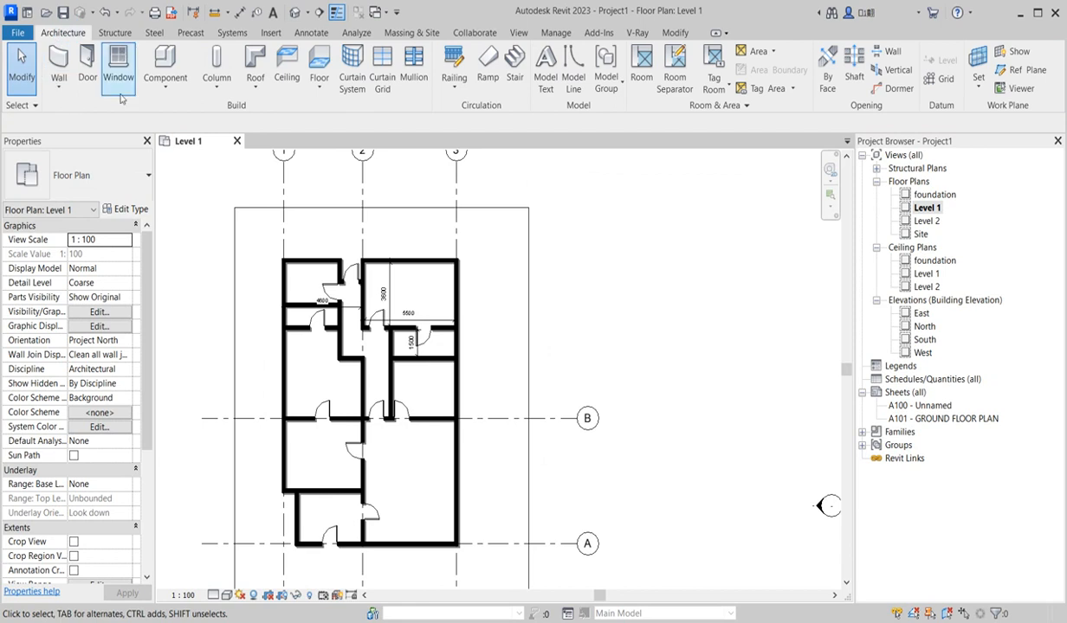
left_click(119, 62)
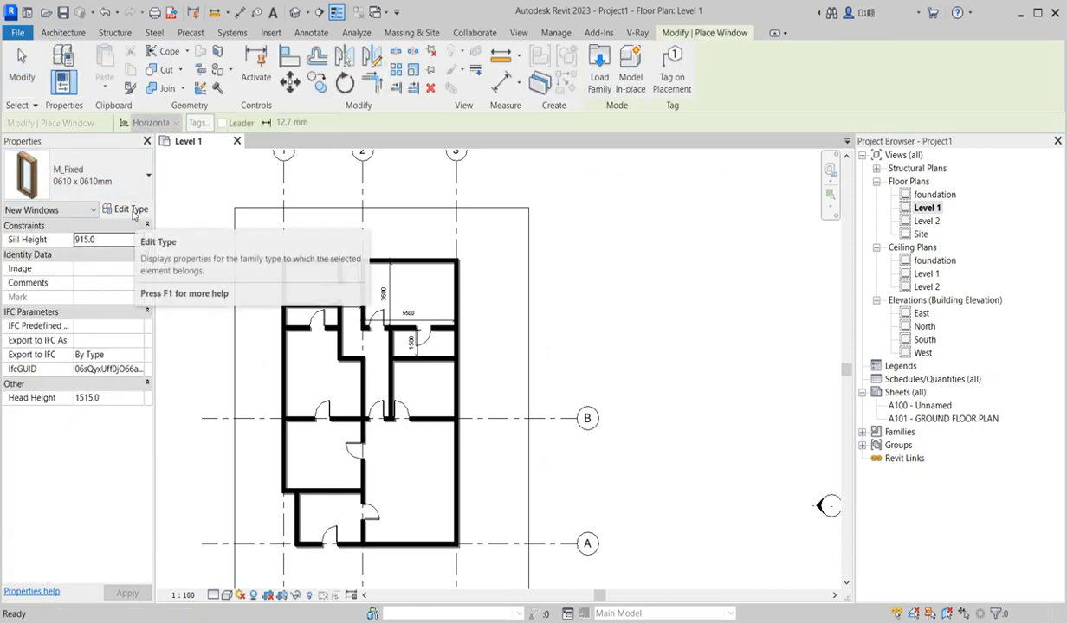
left_click(131, 210)
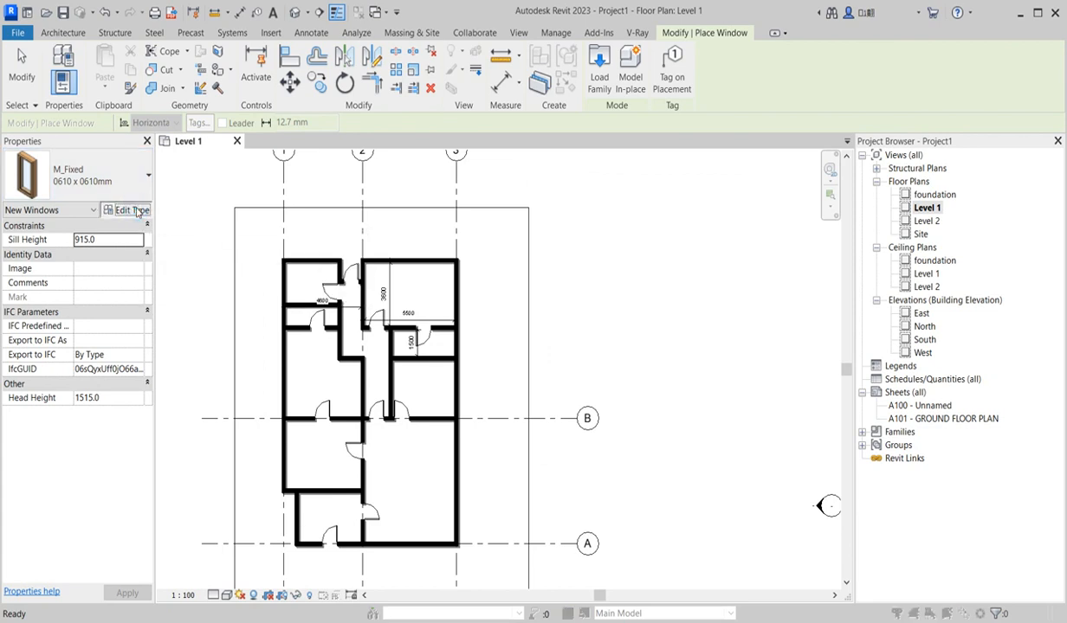
left_click(506, 132)
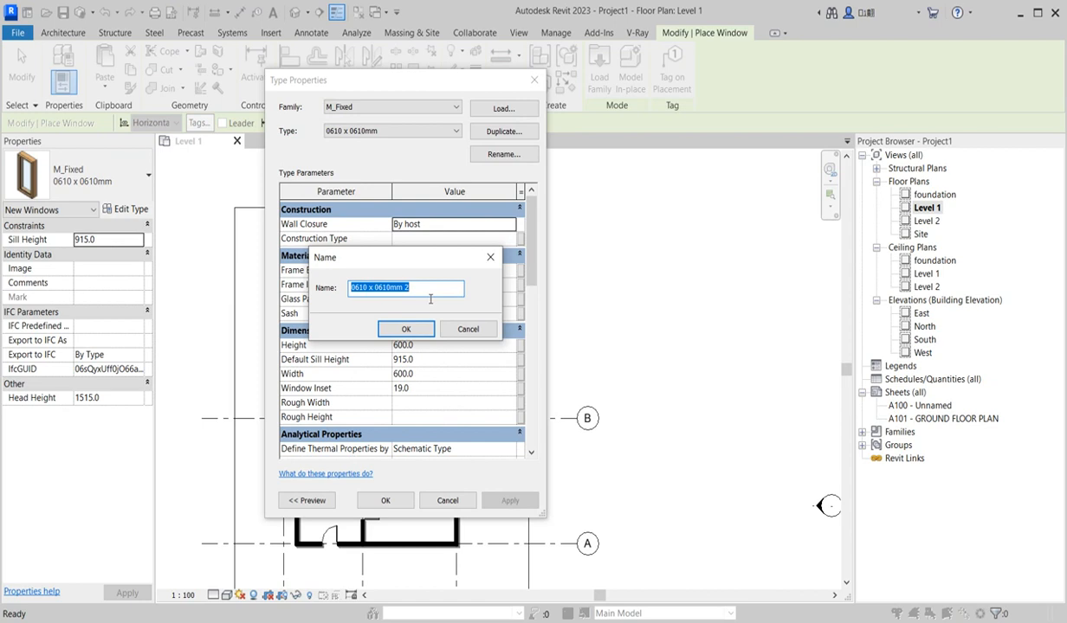
type("NEW WINDOW")
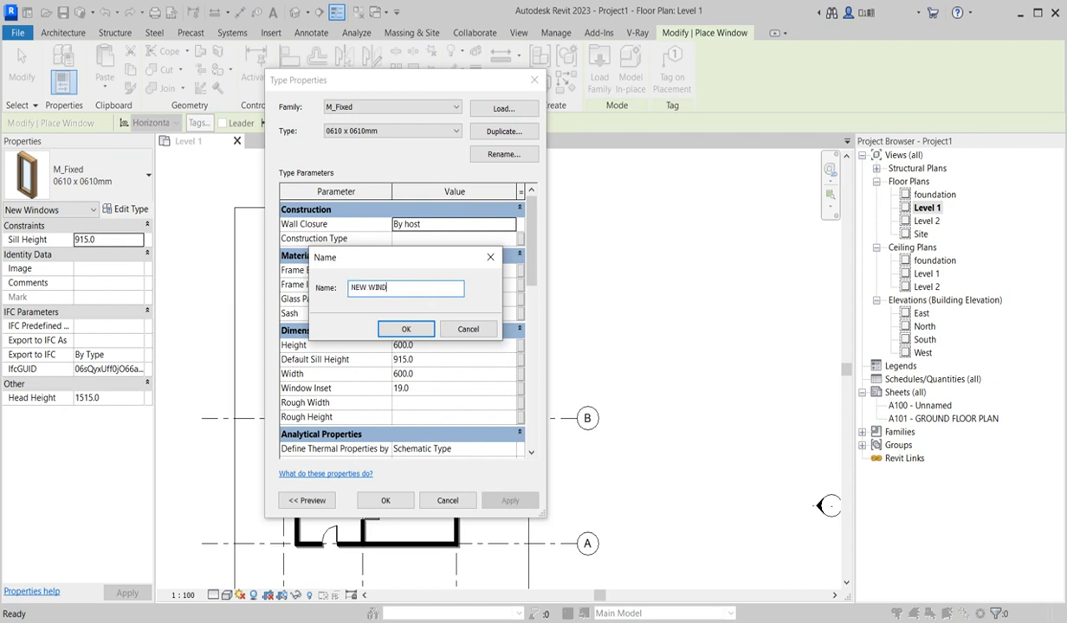
left_click(407, 329)
Set the NEW WINDOW type's height to 1600, edit its width and accept the type properties
left_click(429, 344)
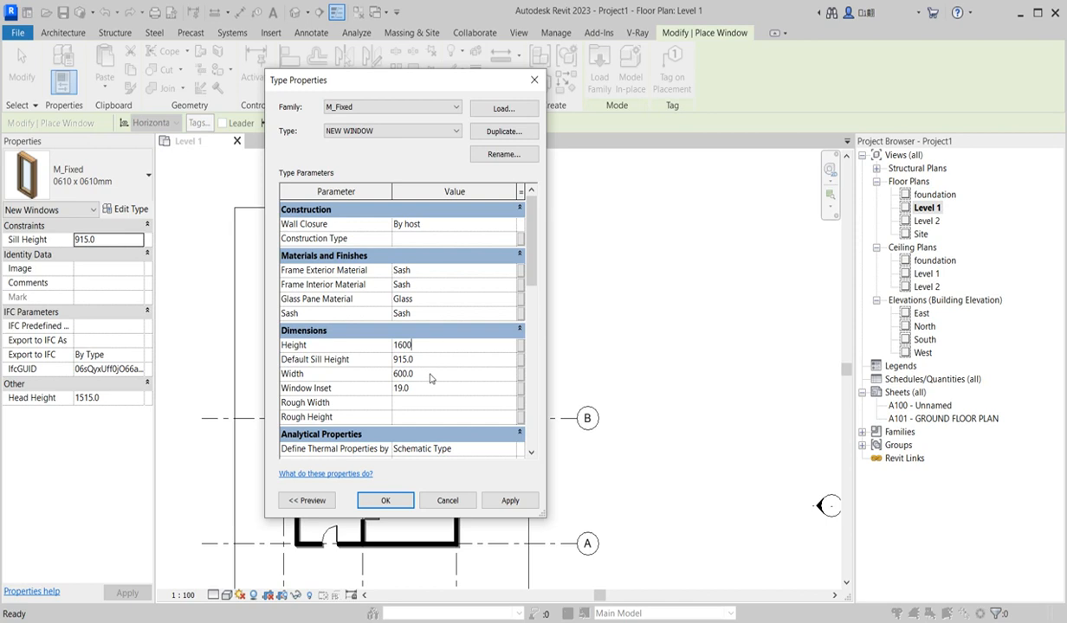
left_click(433, 375)
left_click(386, 501)
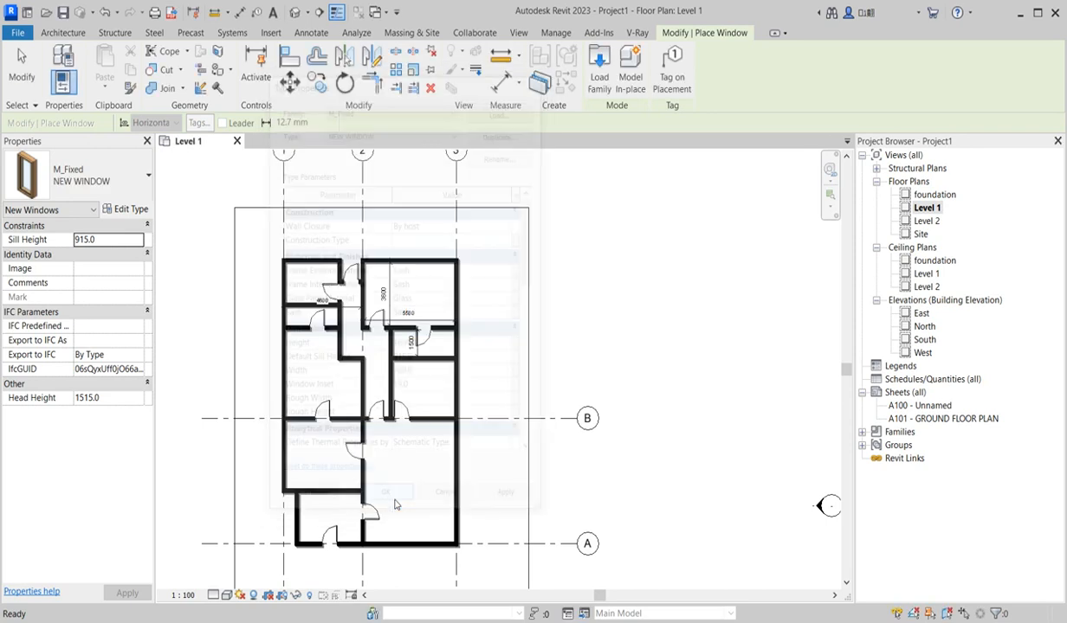
Set the head height for new windows to 2100, giving a 500 sill height
left_click(137, 401)
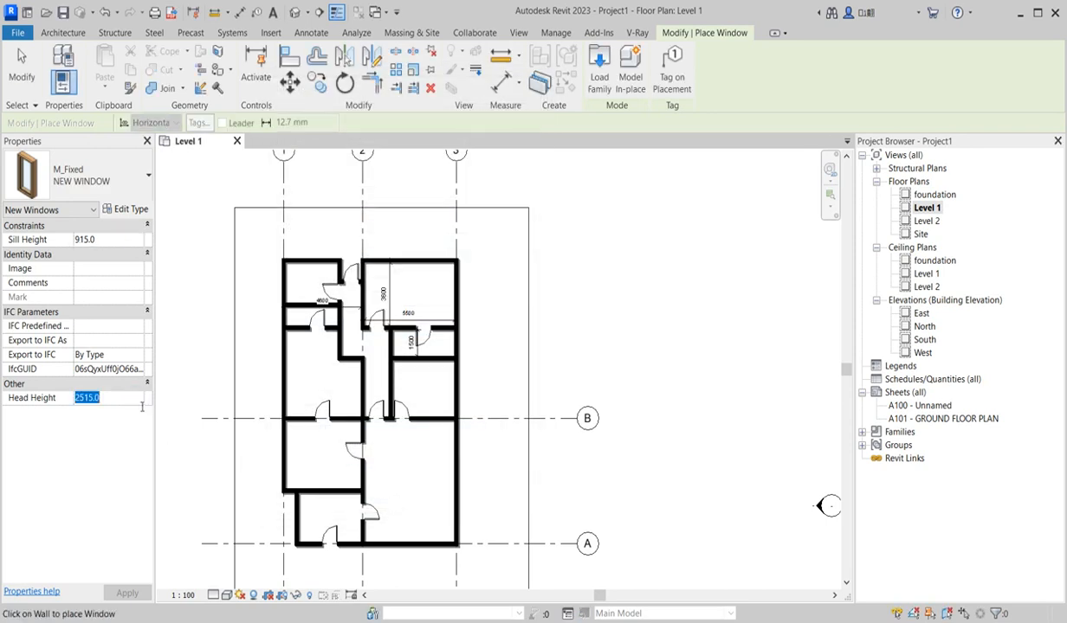
type("21")
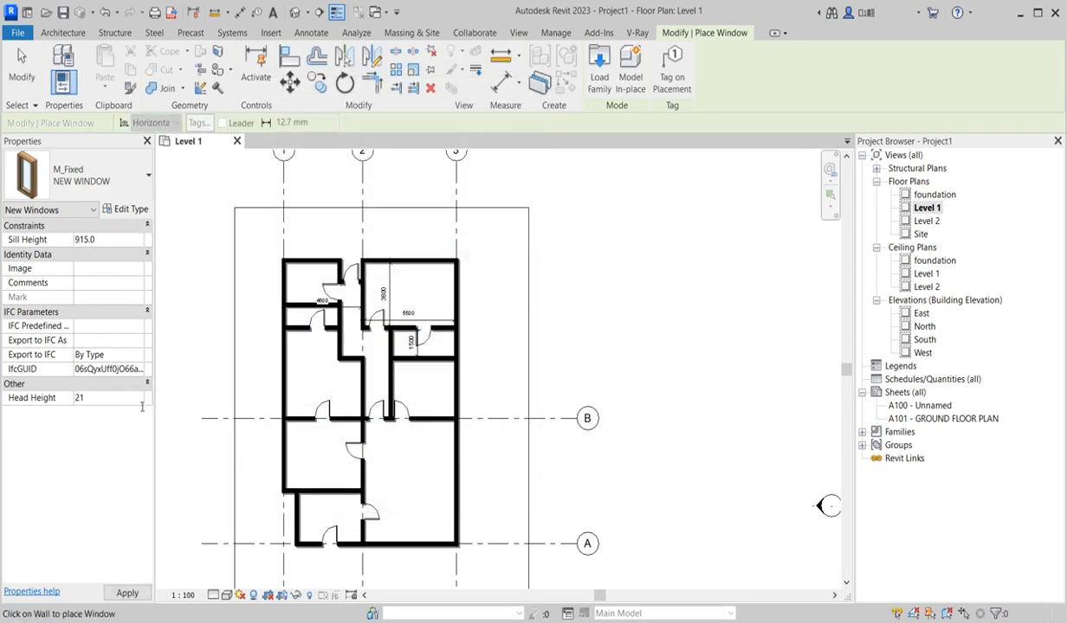
type("00")
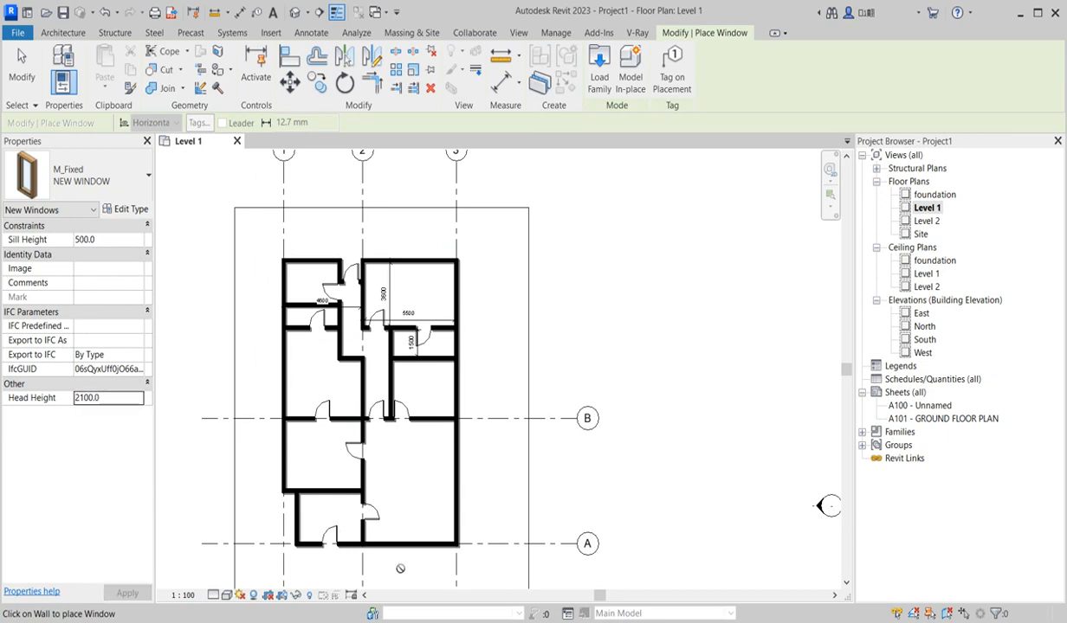
Place three windows in the large southeast room's south wall, the westernmost 800 from the room's west wall, the easternmost 1300 from its east wall
scroll(381, 549, "up", 4)
scroll(381, 553, "up", 3)
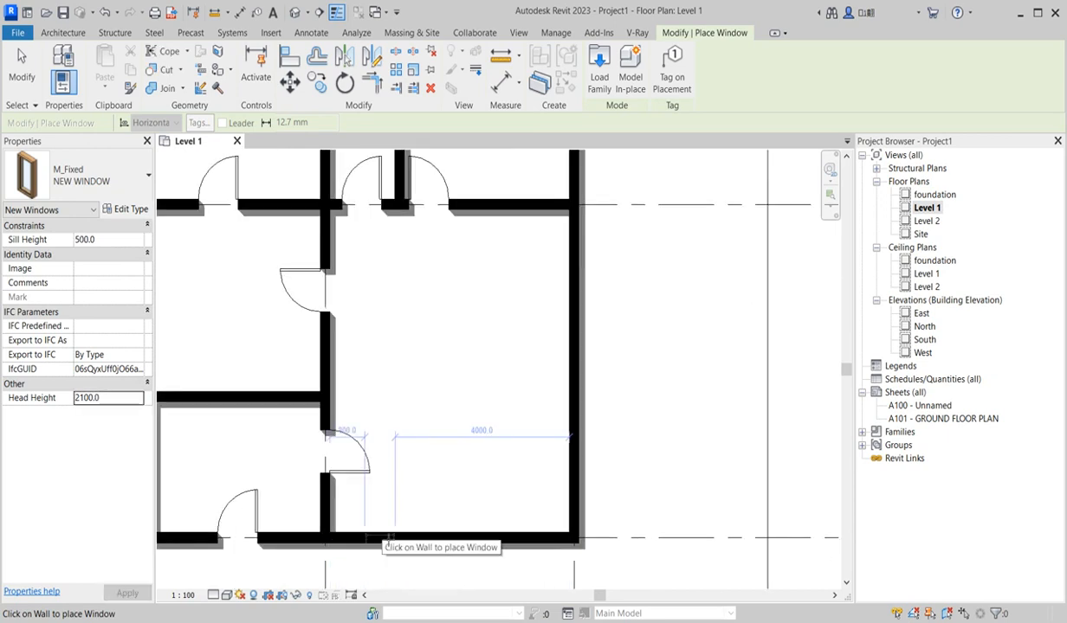
scroll(385, 547, "down", 4)
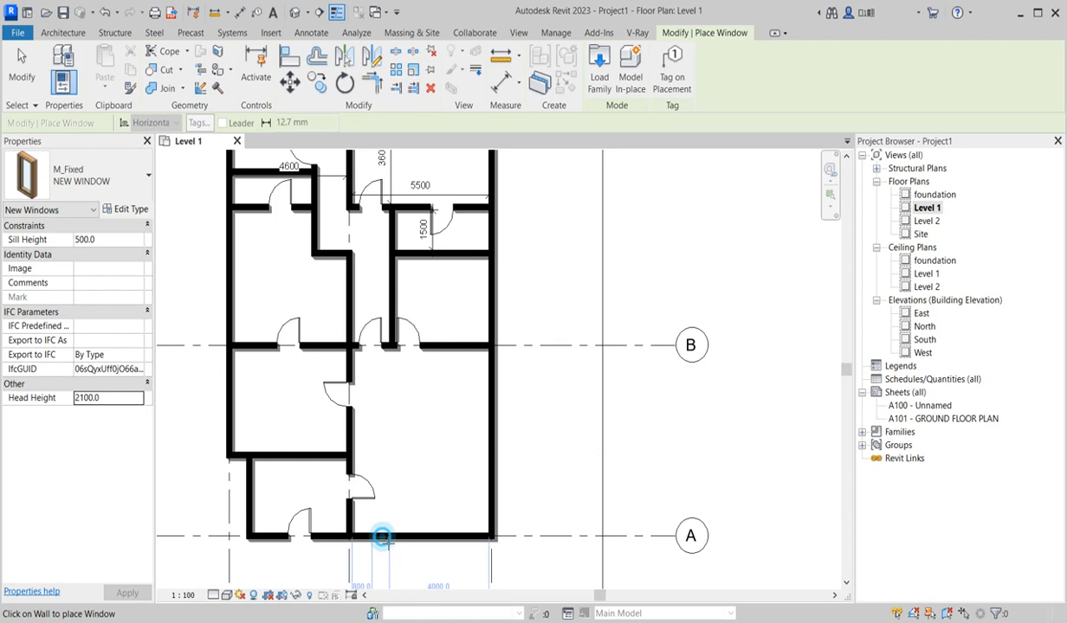
left_click(382, 536)
left_click(413, 539)
left_click(448, 538)
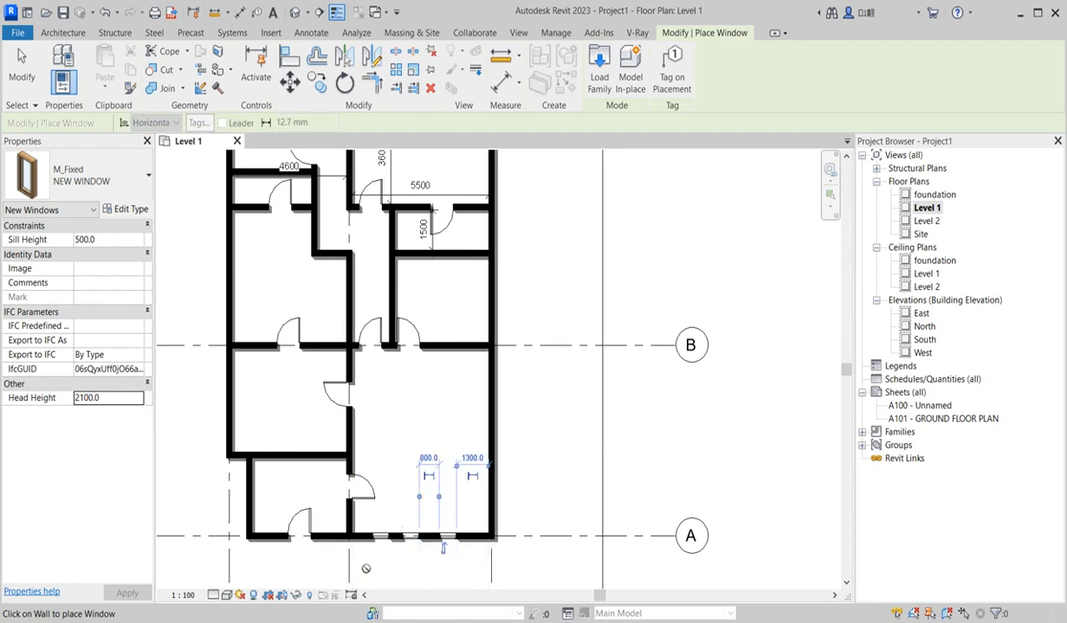
Place four windows in the southeast room's east wall: one pair 400 apart starting 1700 below grid B's wall, another pair near the south corner
scroll(269, 544, "up", 2)
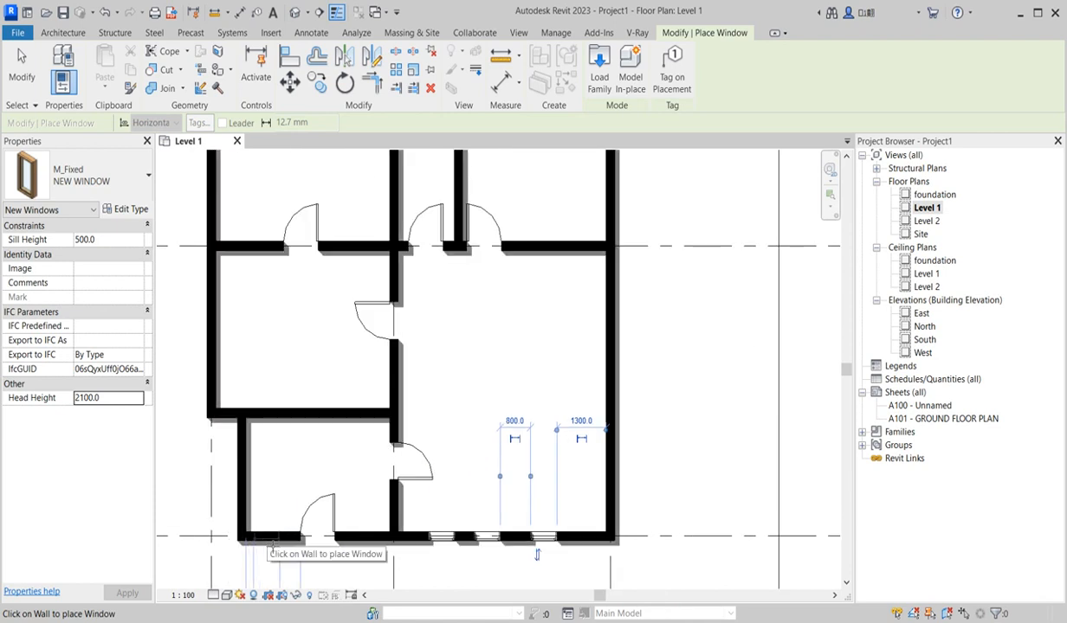
scroll(288, 481, "down", 3)
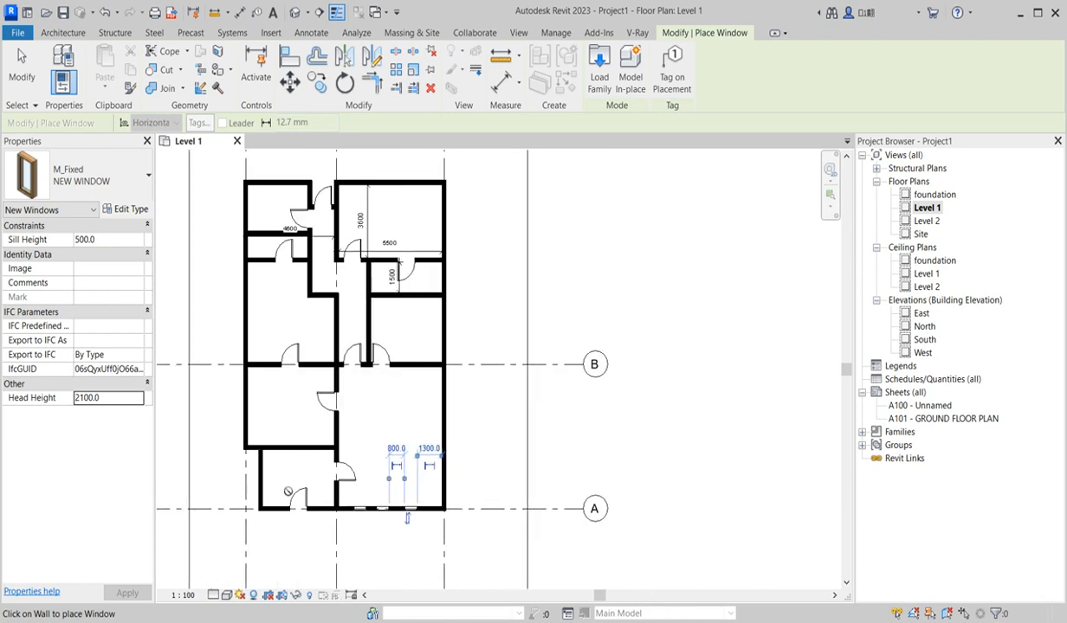
scroll(432, 473, "up", 1)
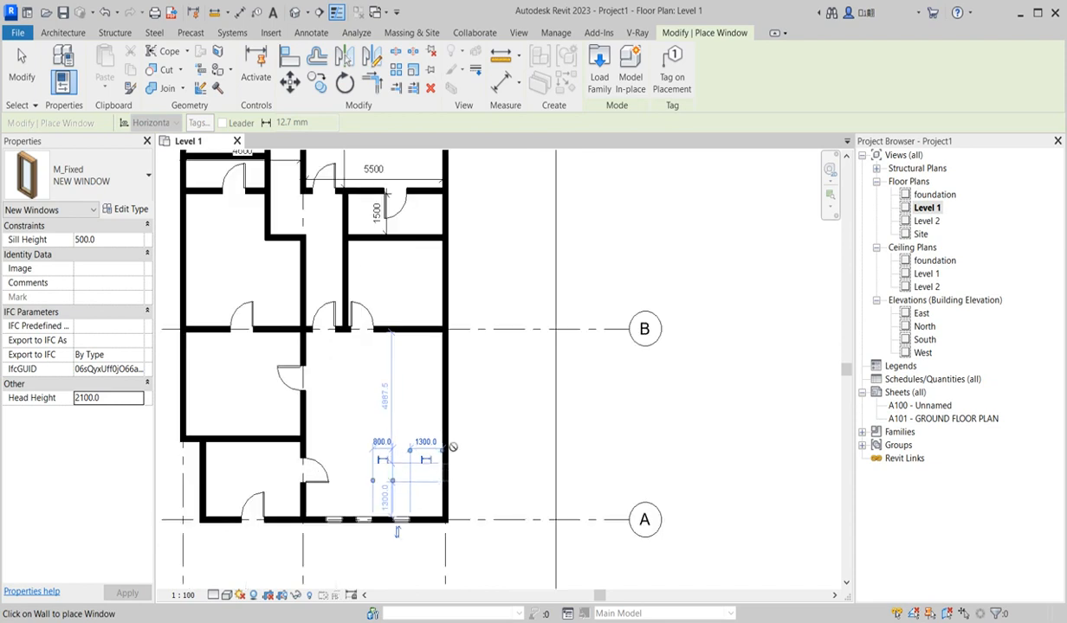
left_click(448, 387)
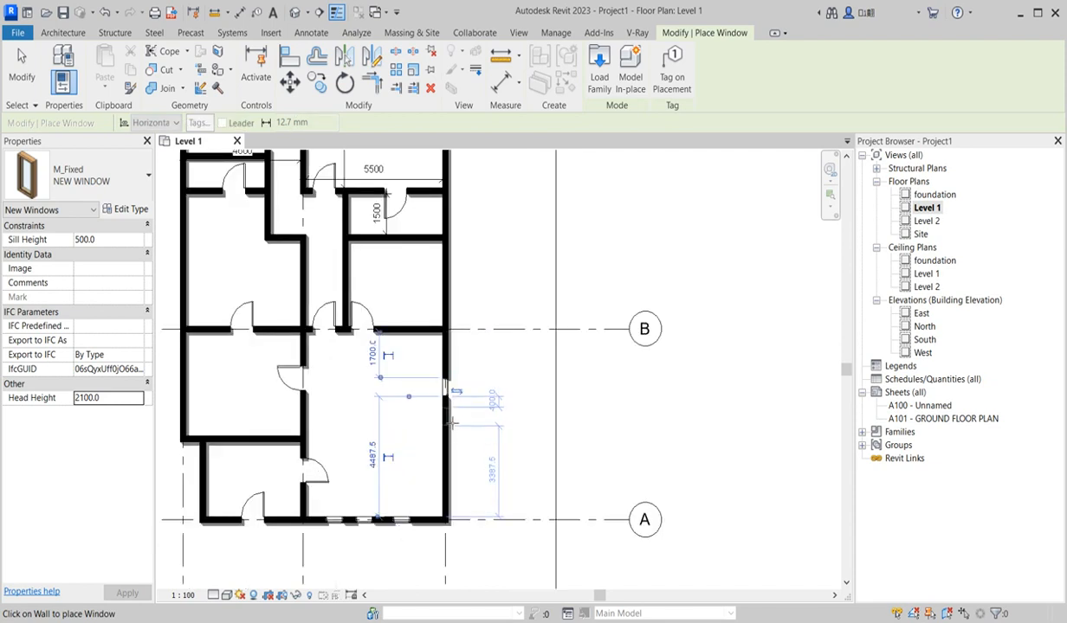
left_click(447, 417)
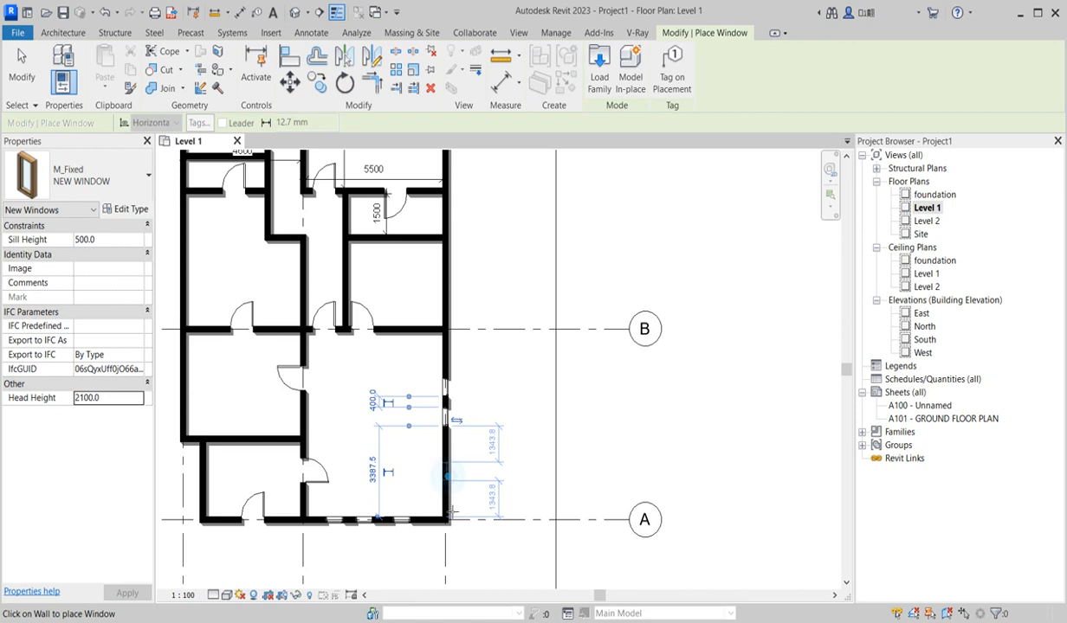
left_click(448, 476)
left_click(447, 500)
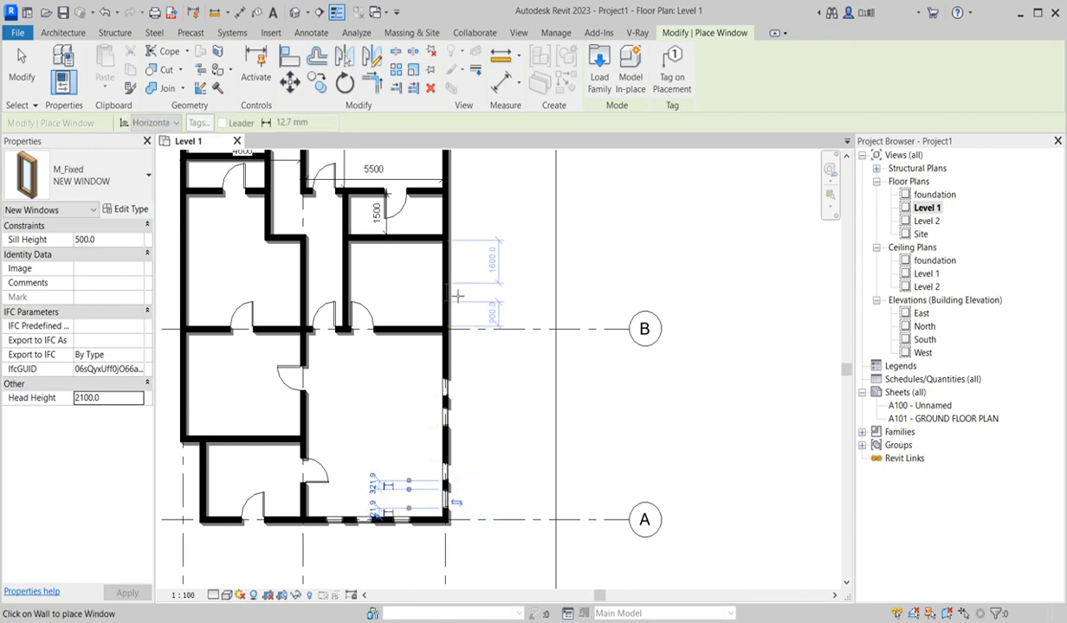
Place two windows in the southwest entrance room's west wall and two, 400 apart, in the west wall of the room north of it
scroll(452, 298, "up", 3)
scroll(457, 362, "down", 2)
scroll(456, 362, "down", 3)
scroll(457, 362, "up", 3)
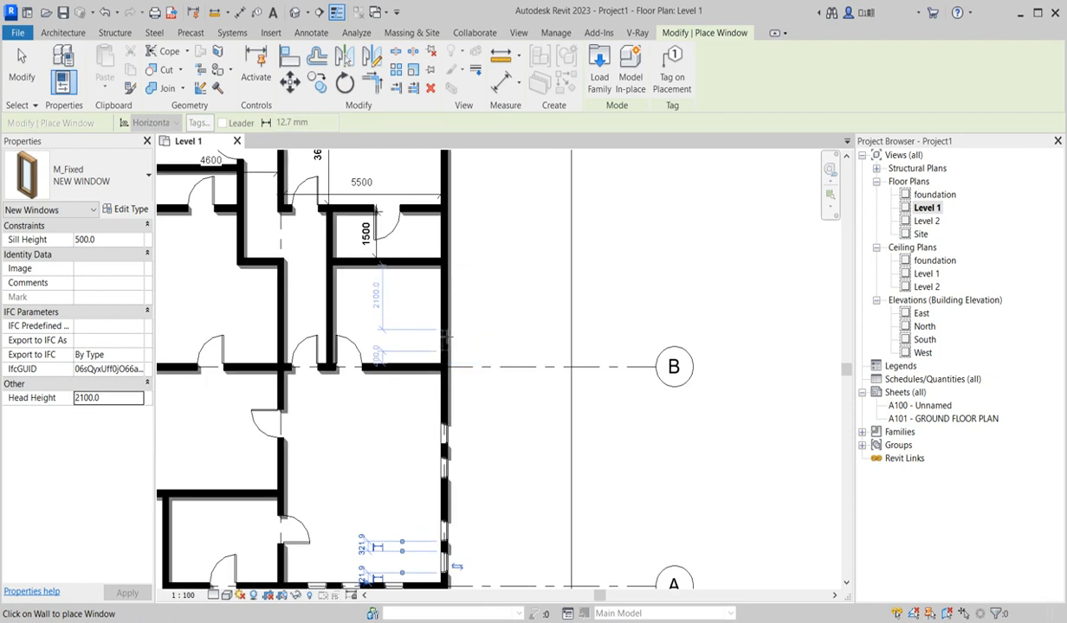
scroll(445, 342, "up", 1)
scroll(444, 342, "down", 2)
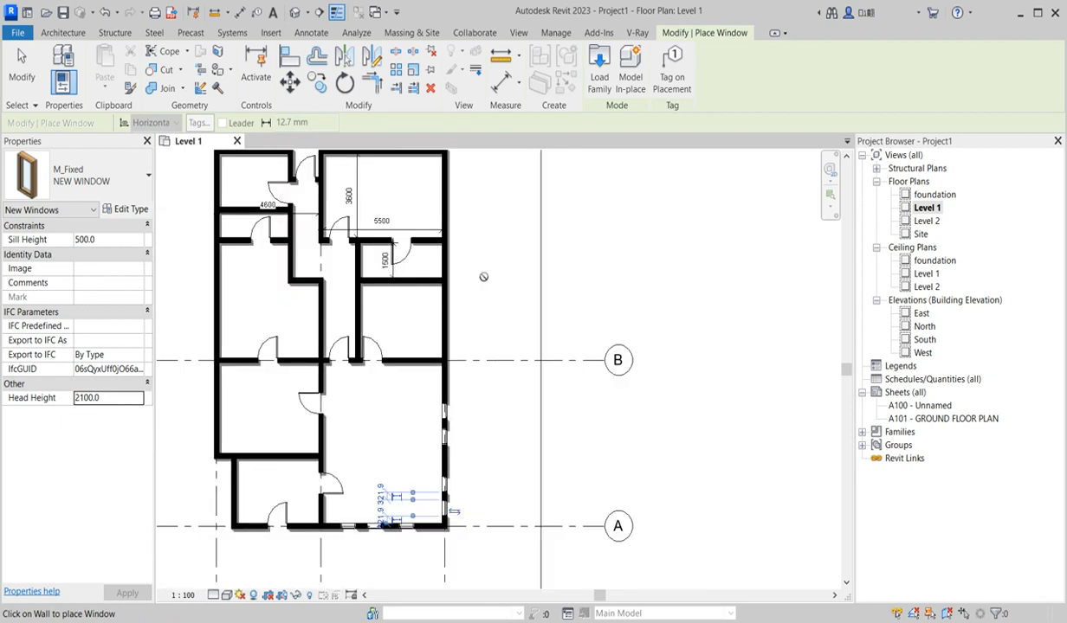
scroll(483, 276, "up", 2)
scroll(459, 311, "down", 3)
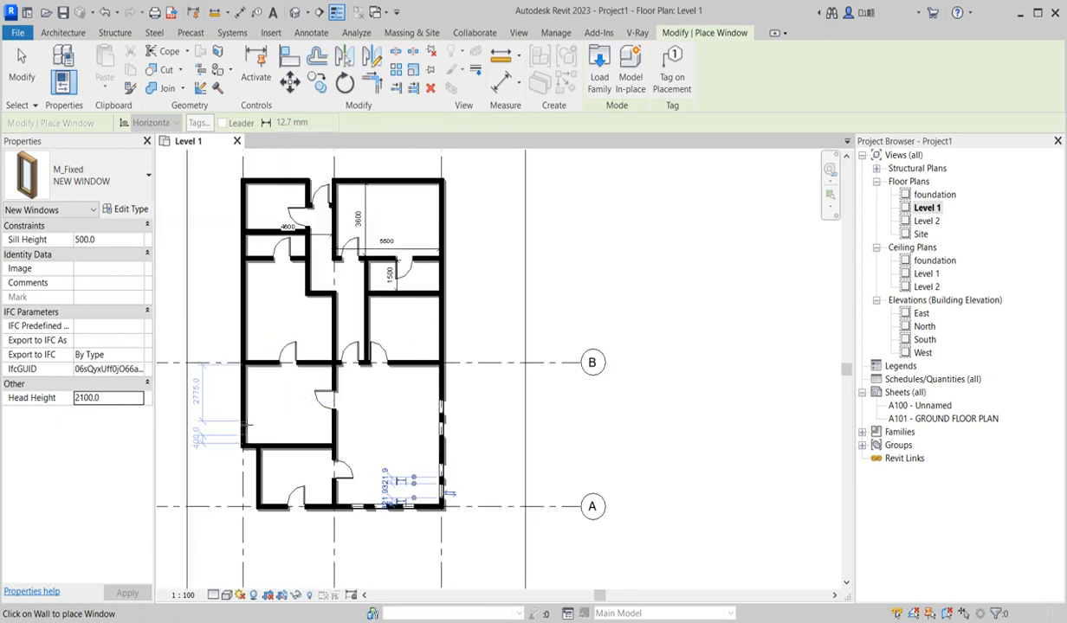
scroll(250, 446, "up", 2)
scroll(278, 519, "up", 1)
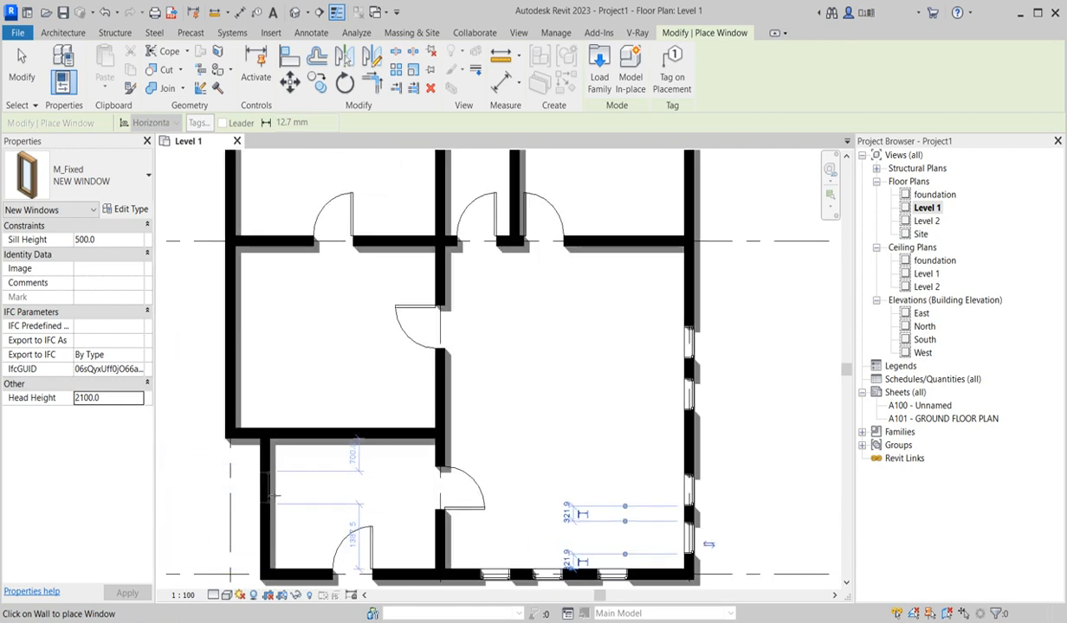
left_click(264, 488)
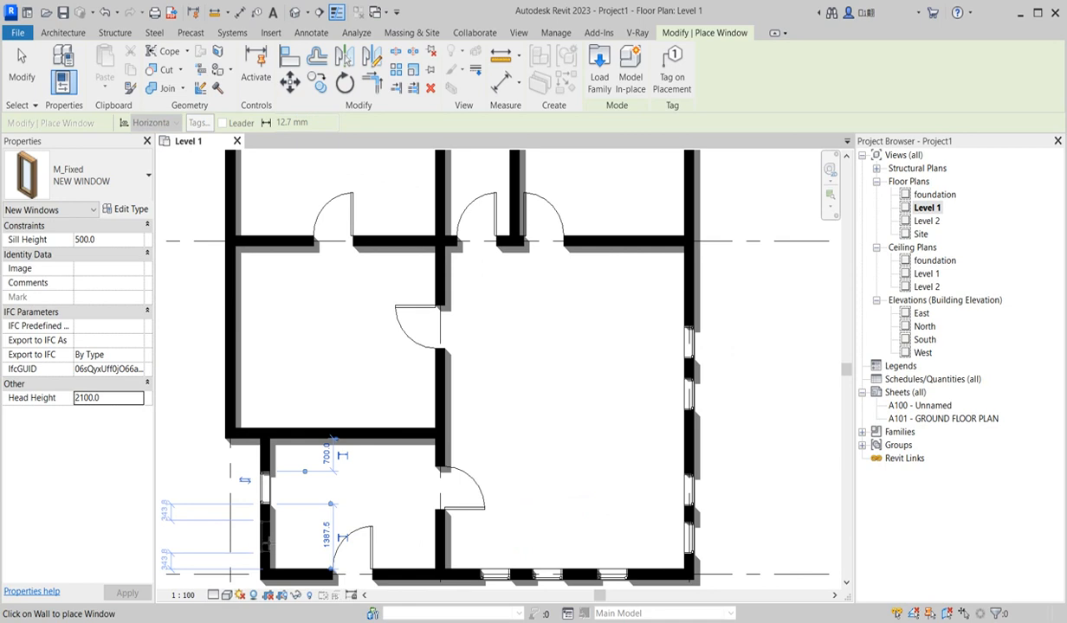
left_click(262, 526)
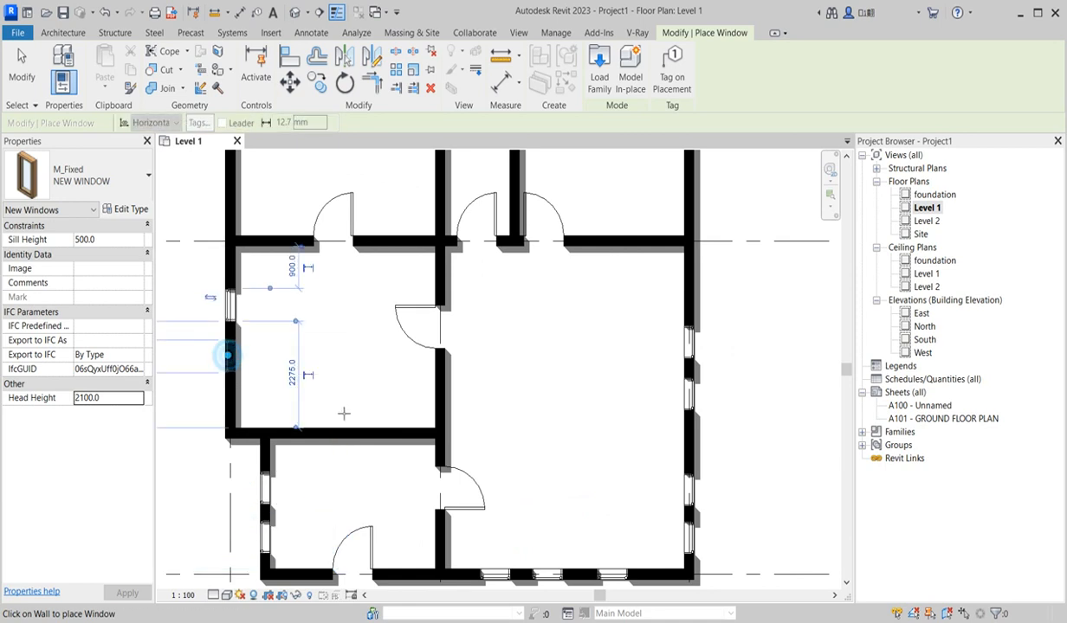
left_click(228, 342)
Place two windows 200 apart in the northeast room's east wall, the southern one 1000 from the room's south wall
scroll(329, 511, "down", 2)
scroll(280, 326, "down", 2)
scroll(279, 320, "up", 2)
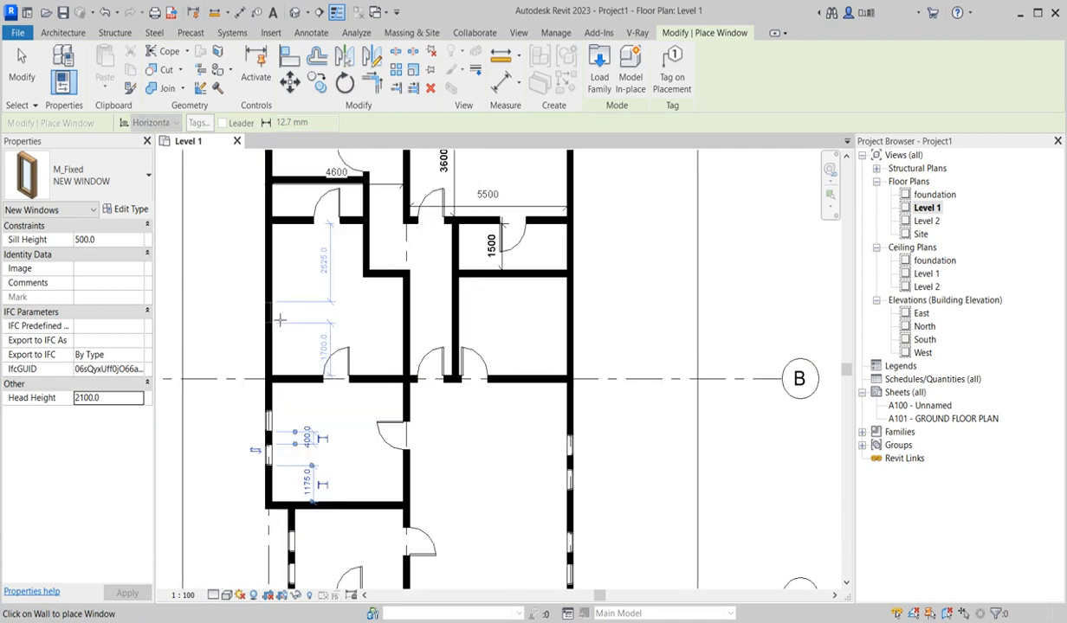
scroll(274, 309, "up", 1)
scroll(305, 342, "down", 2)
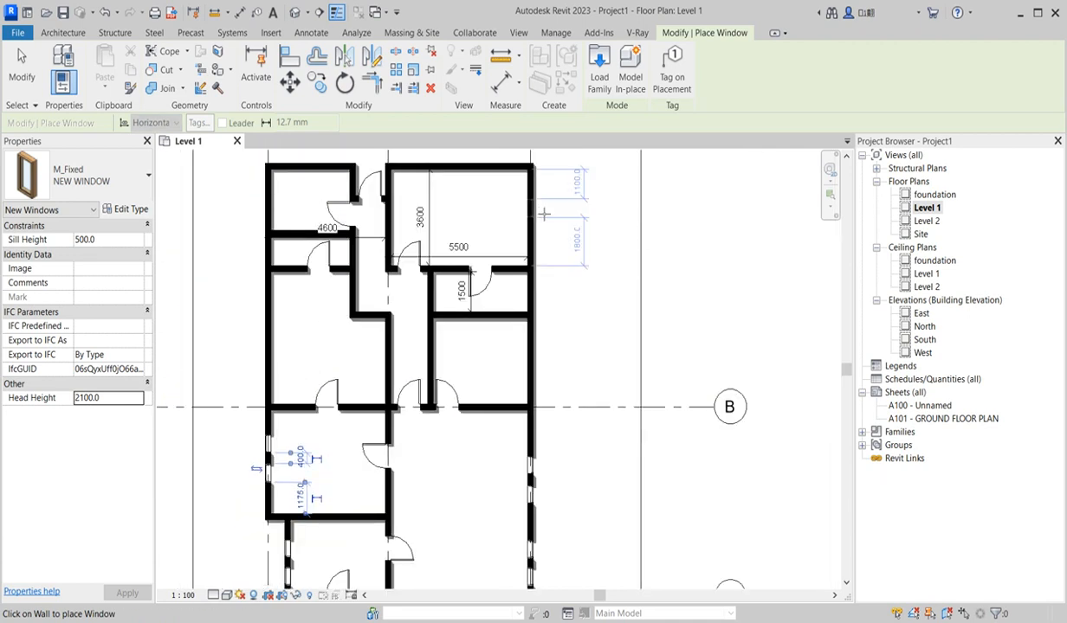
scroll(546, 216, "up", 3)
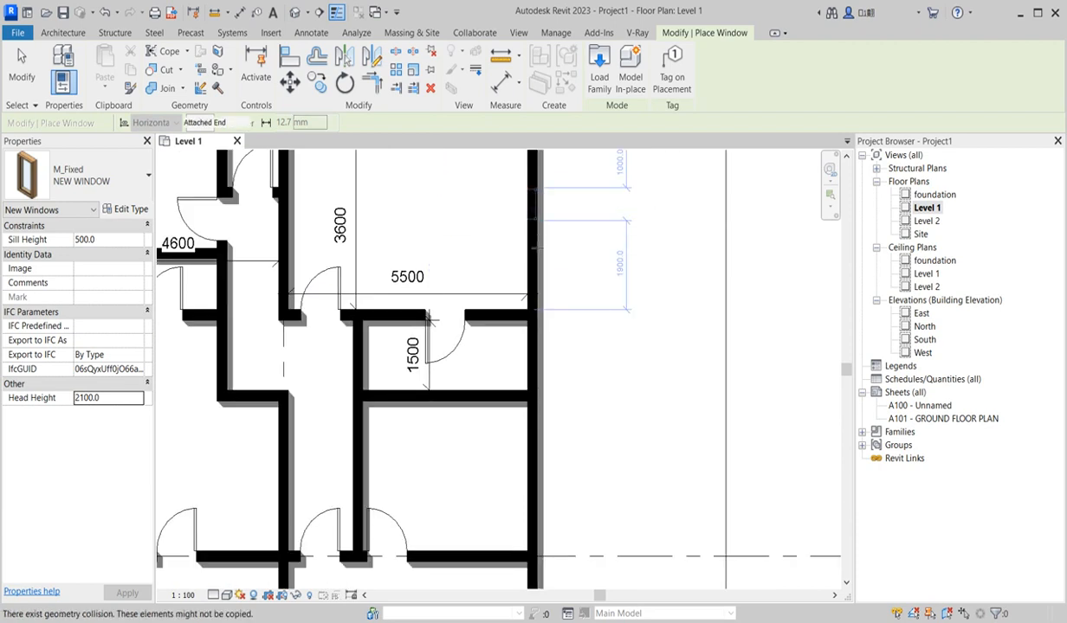
scroll(511, 251, "down", 3)
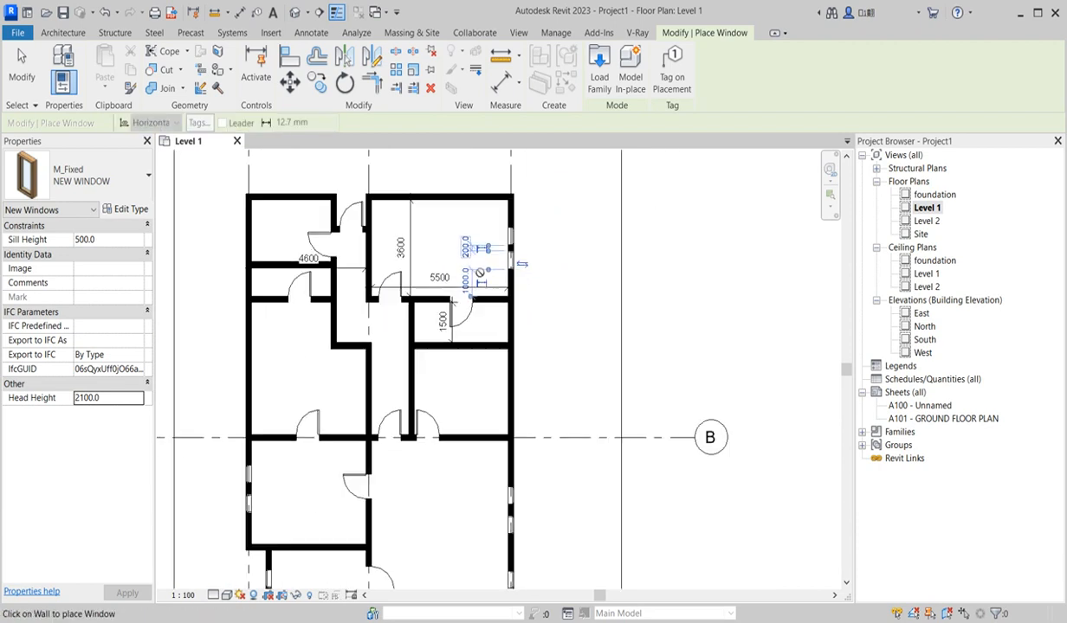
Place two windows 300 apart in the northeast room's north wall, 2000 from its west wall and 1800 from its east wall
scroll(433, 201, "up", 2)
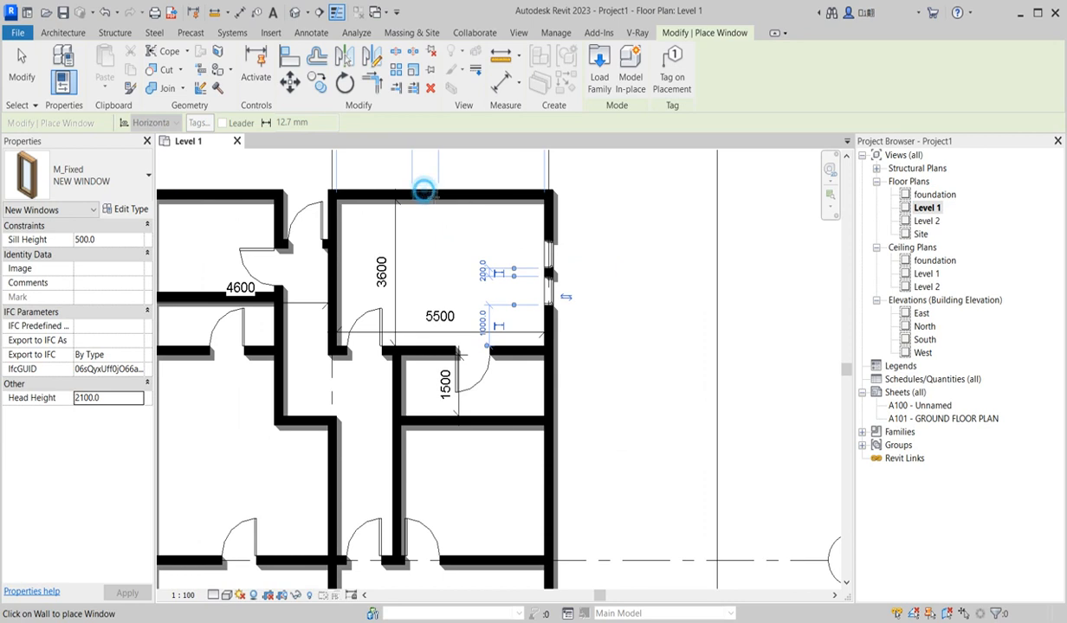
left_click(424, 195)
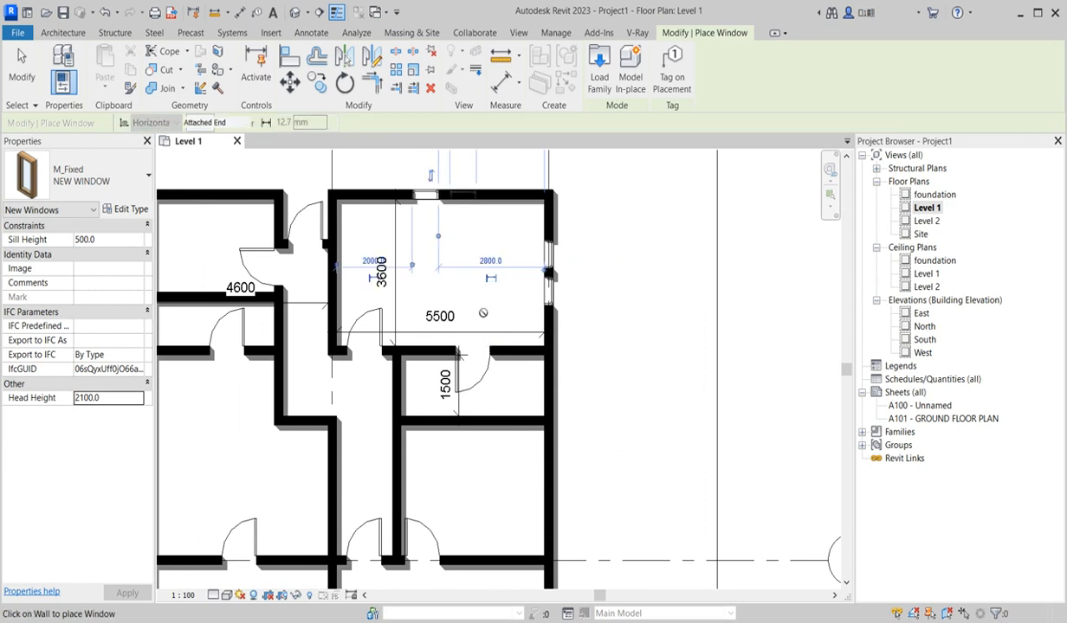
scroll(482, 313, "down", 3)
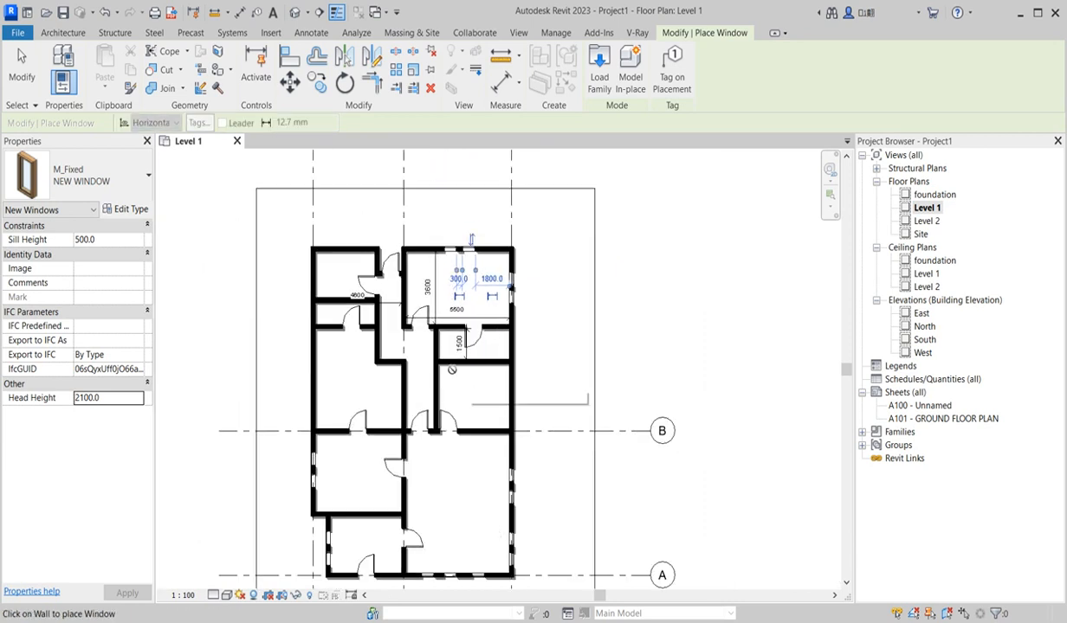
Place a window midway along the northwest room's west wall and another in its north wall, 600 from the room's east wall
scroll(343, 264, "up", 4)
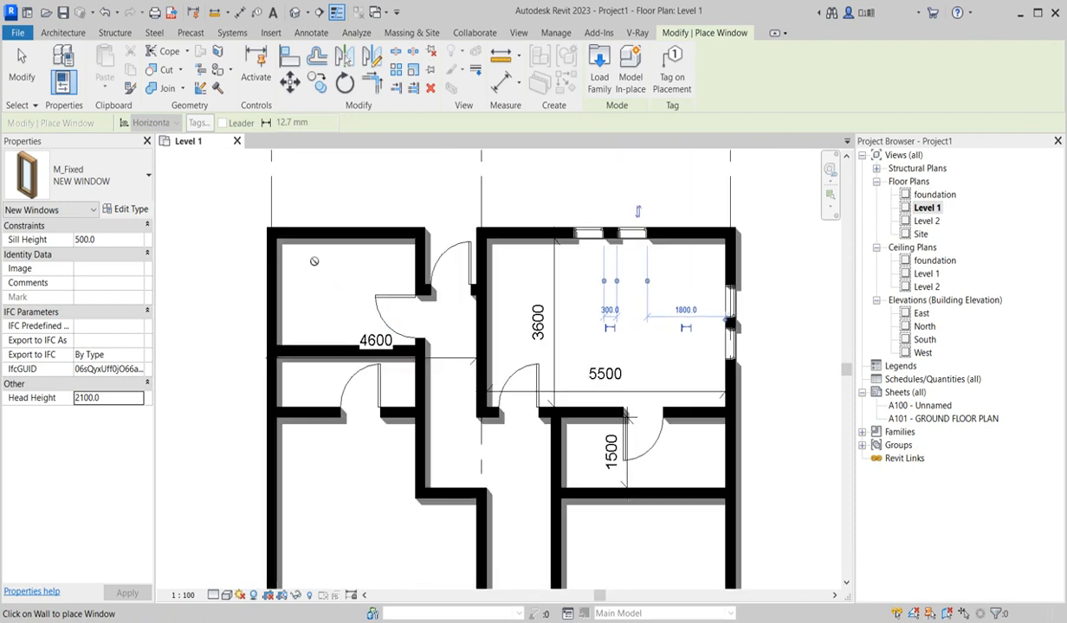
scroll(273, 279, "up", 2)
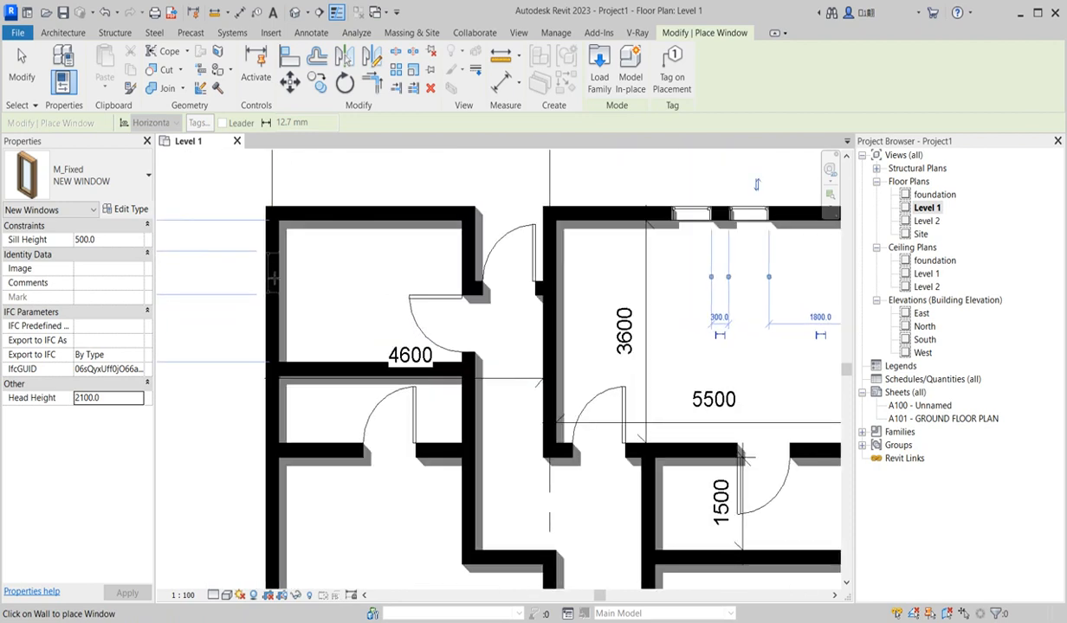
left_click(268, 297)
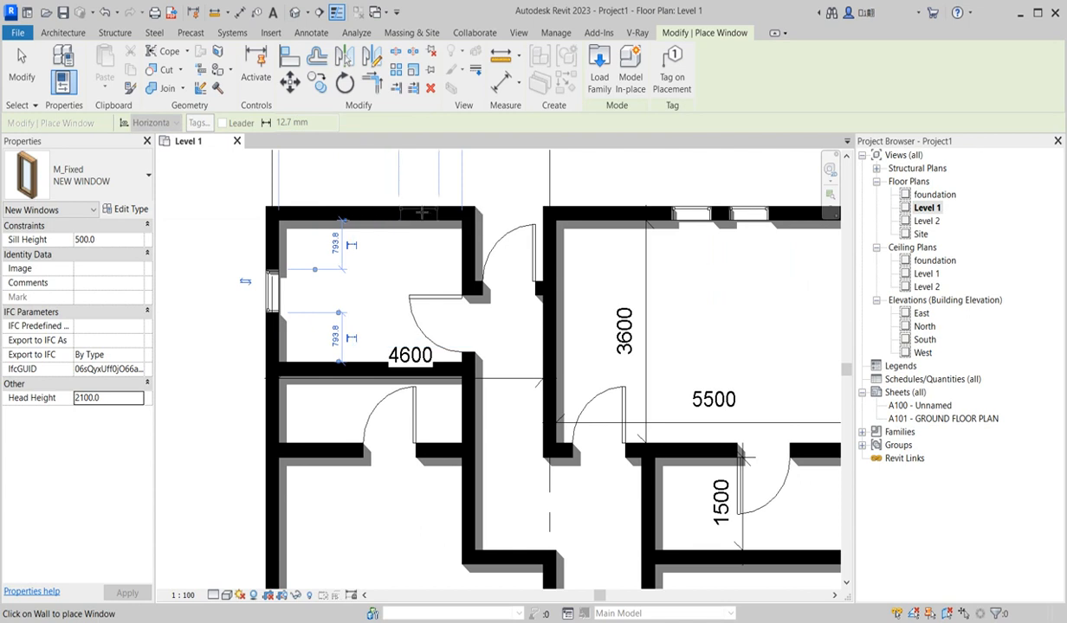
left_click(423, 209)
scroll(414, 335, "down", 2)
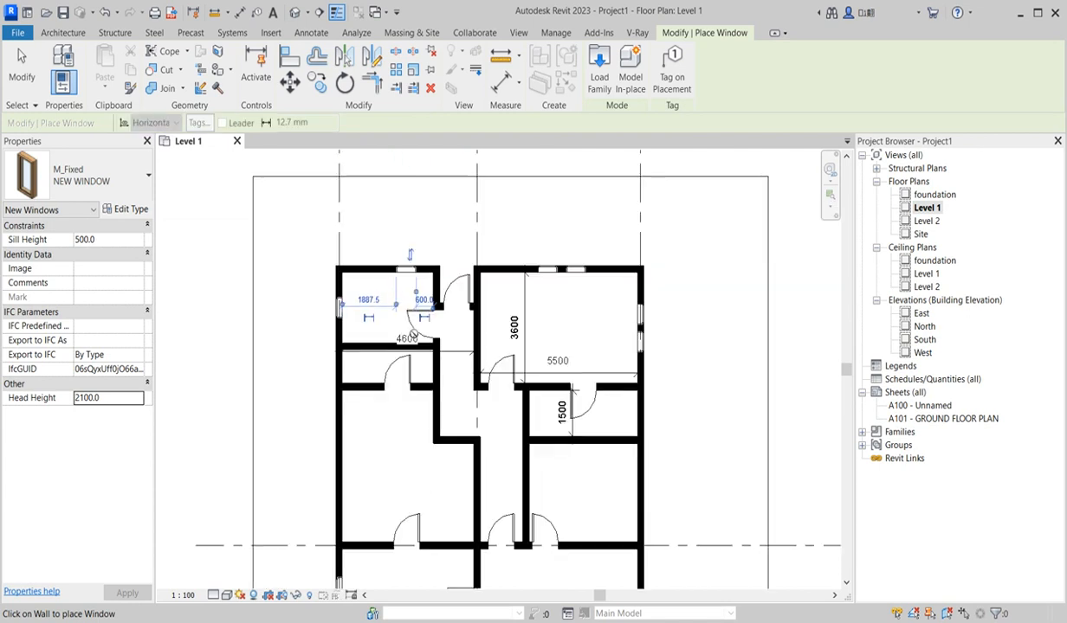
scroll(414, 335, "down", 3)
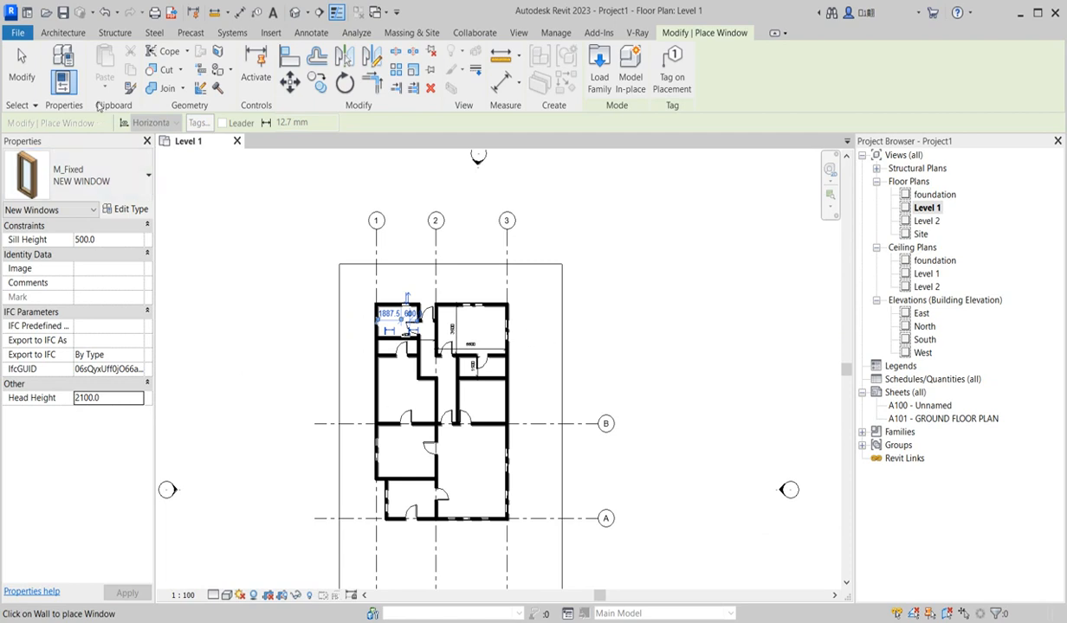
left_click(63, 32)
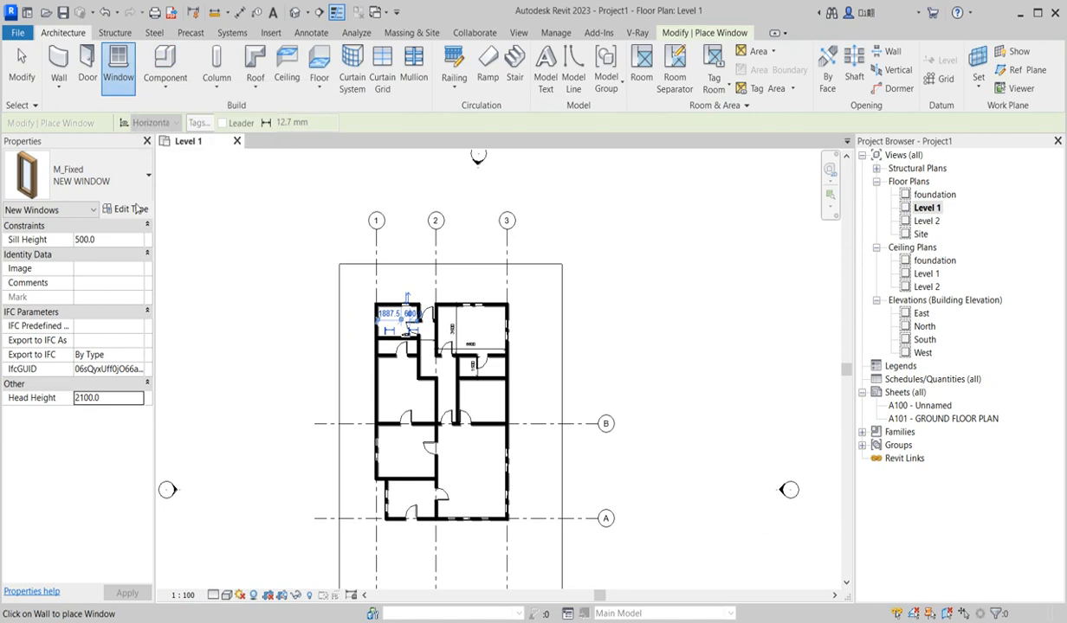
key("Escape")
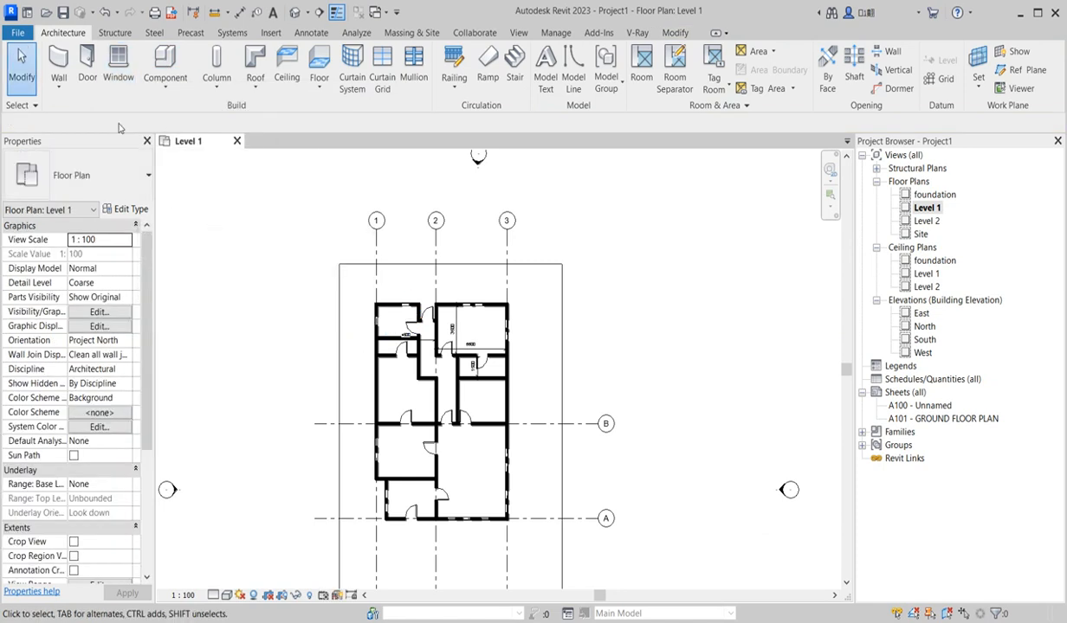
left_click(118, 68)
left_click(83, 175)
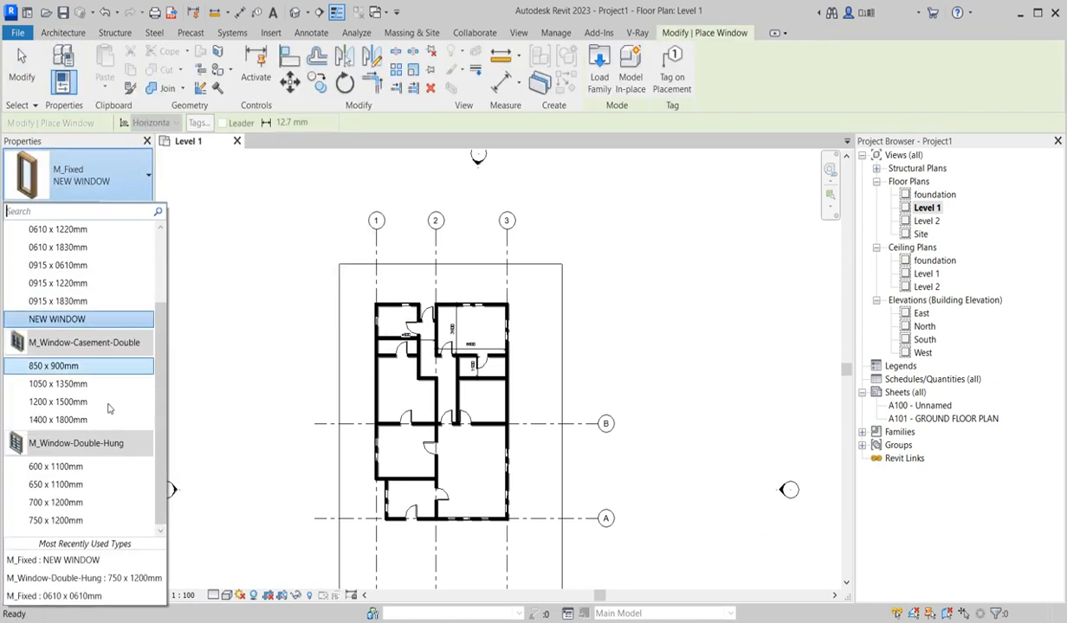
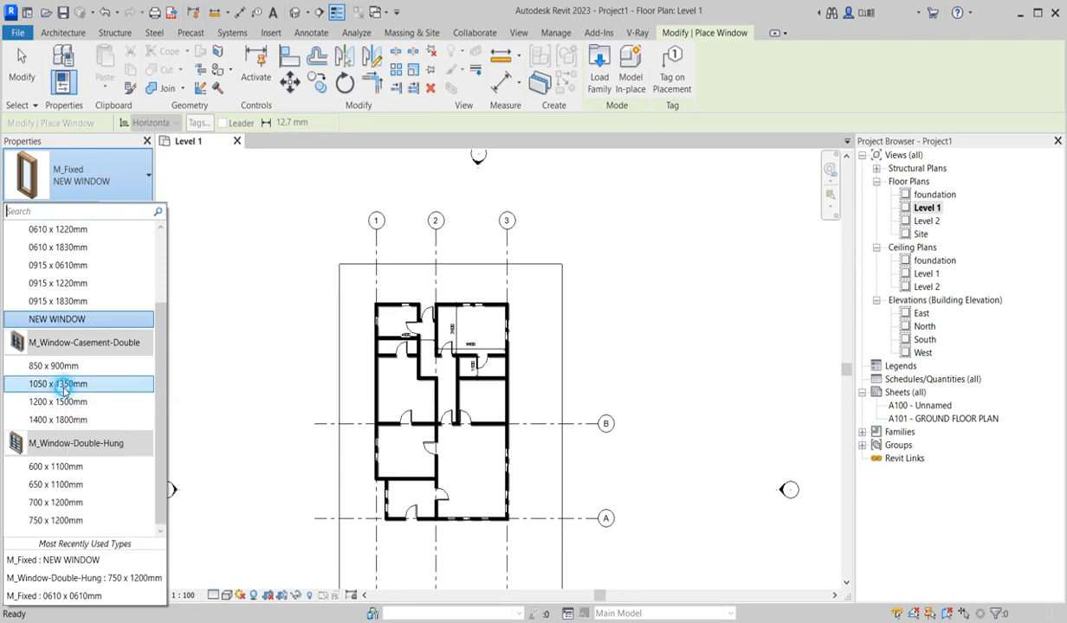
left_click(64, 391)
scroll(379, 385, "up", 5)
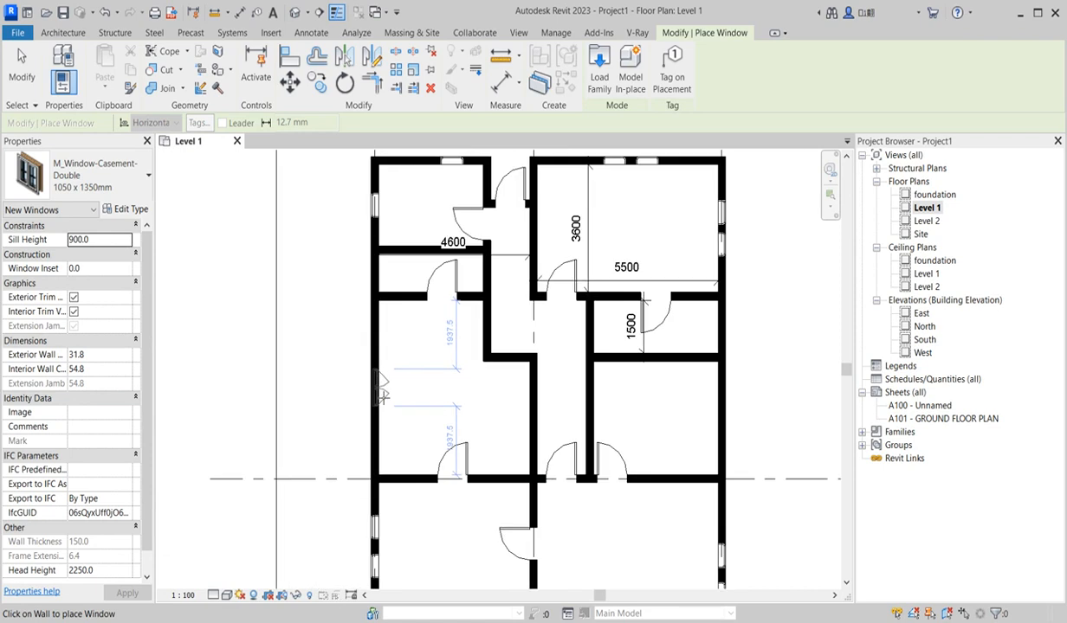
Place two M_Window-Double-Hung 700 x 1200mm windows 300 apart in the west wall of the room north of grid B, starting 1600 from its north wall
left_click(134, 180)
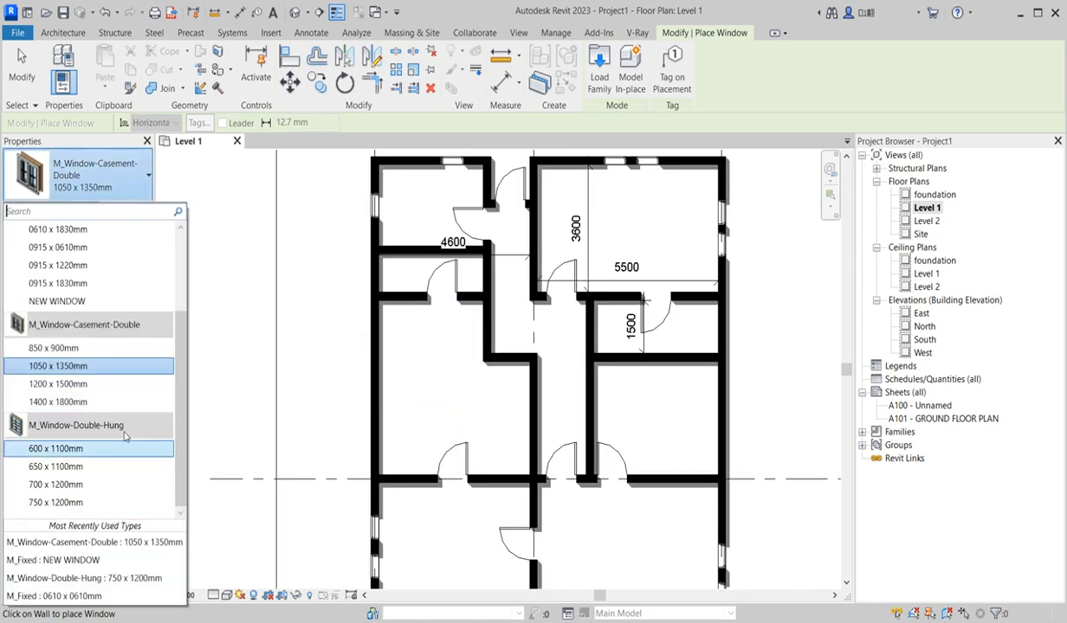
left_click(80, 484)
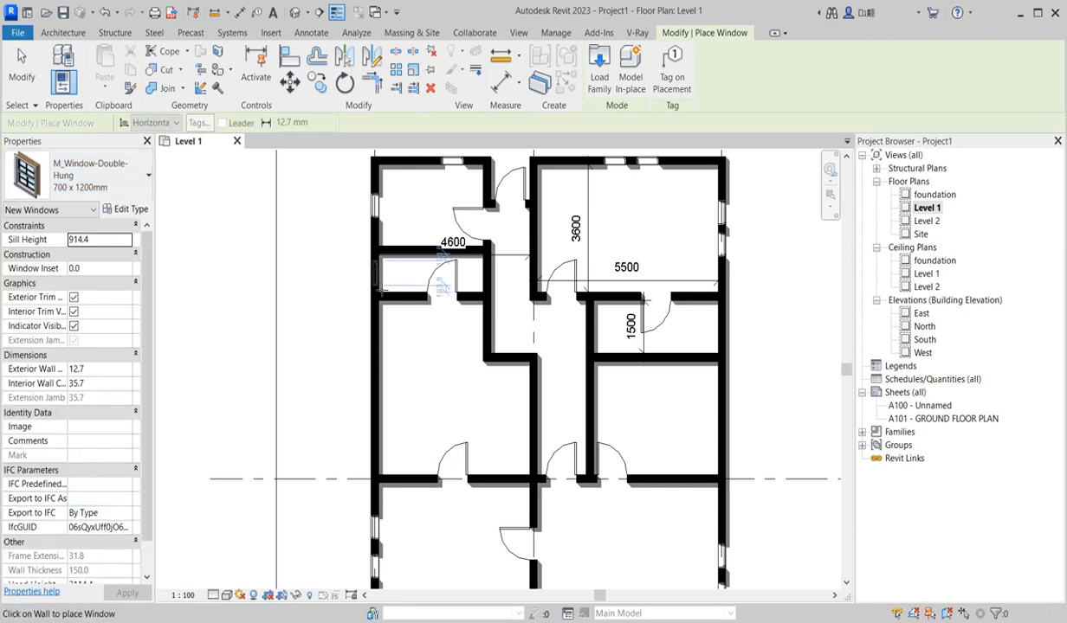
scroll(376, 396, "up", 1)
scroll(375, 396, "up", 1)
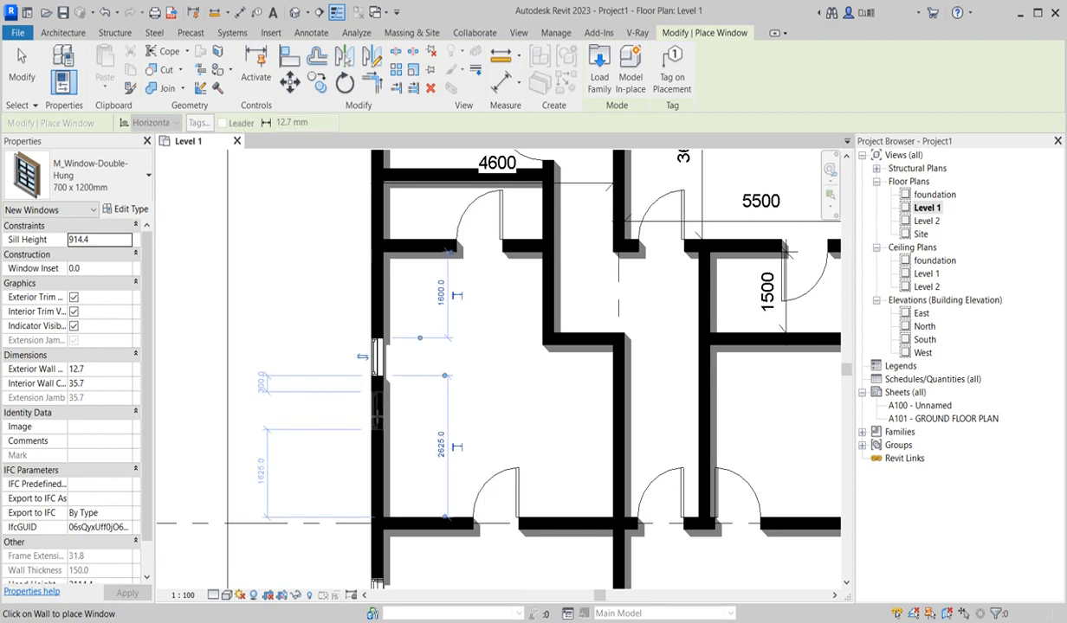
left_click(372, 390)
scroll(322, 396, "down", 5)
scroll(446, 417, "up", 3)
scroll(453, 266, "down", 2)
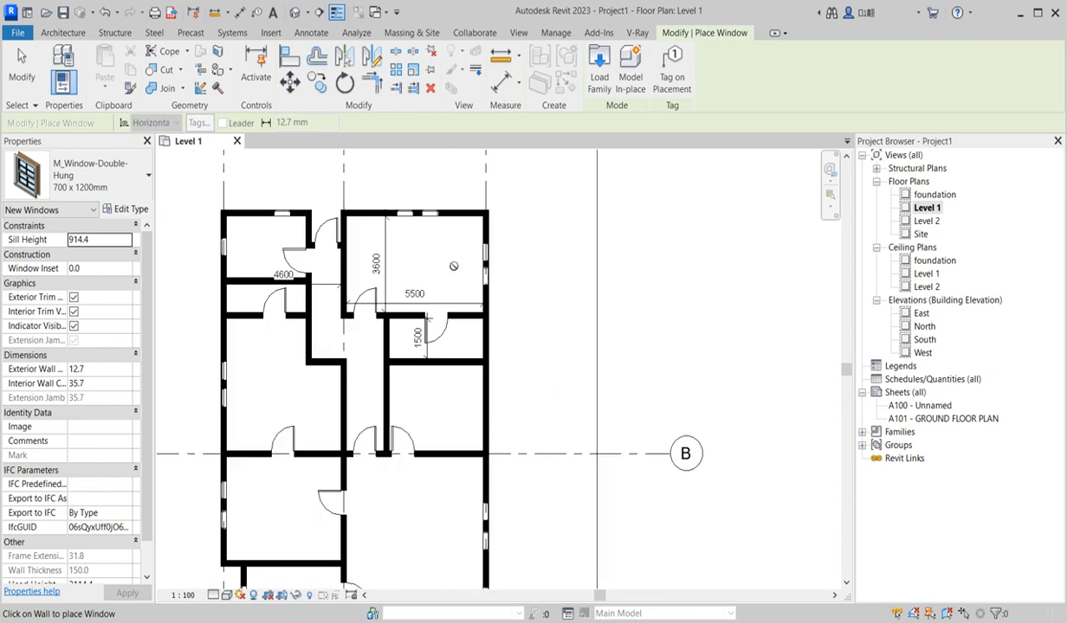
key("Escape")
key("Escape")
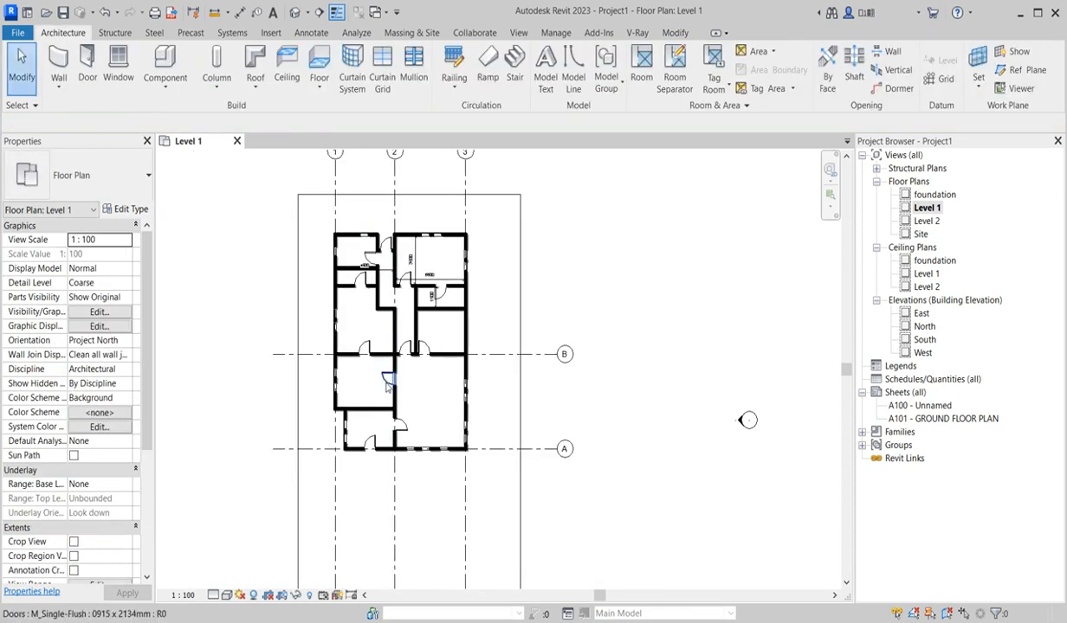
Add text labels LIVING ROOM in the southeast room, DINING in the room west of it and ANTI ROOM in the southwest entrance room
left_click(273, 12)
scroll(409, 405, "up", 5)
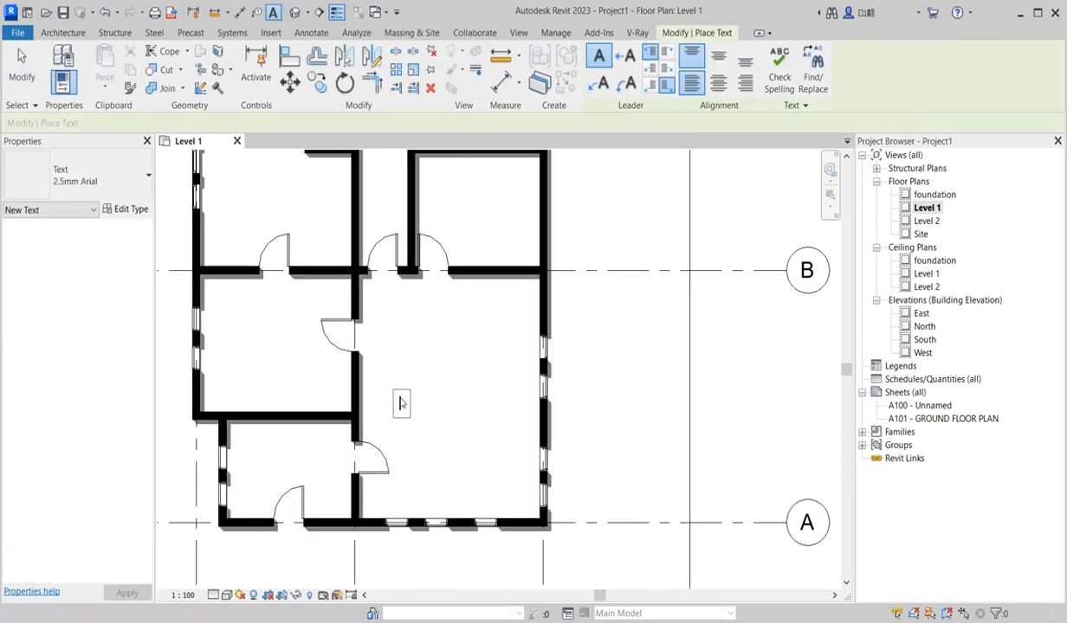
left_click(400, 402)
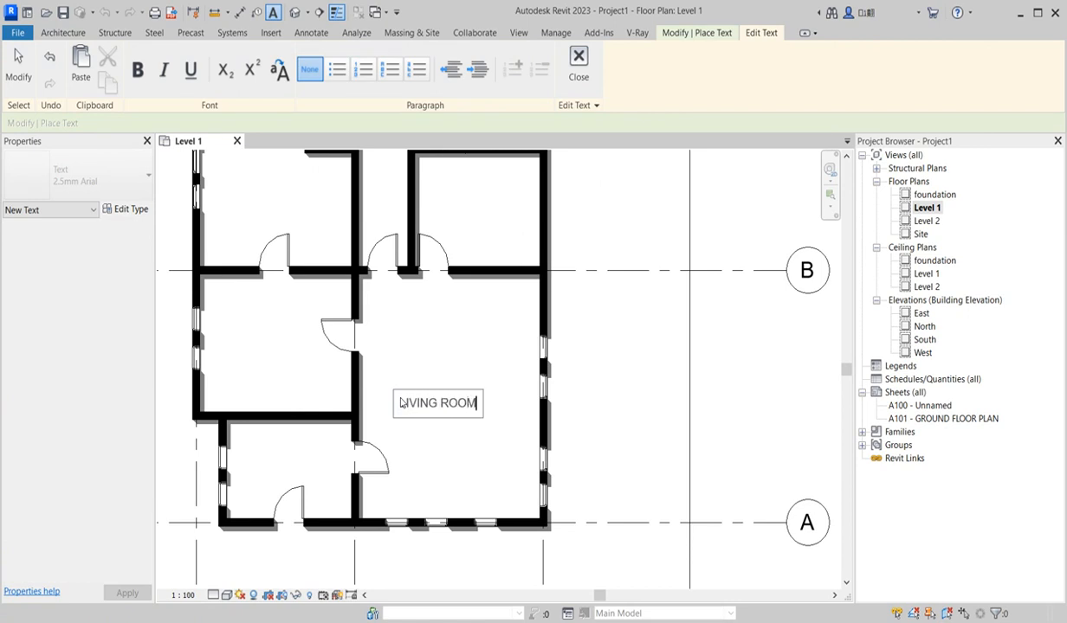
left_click(257, 341)
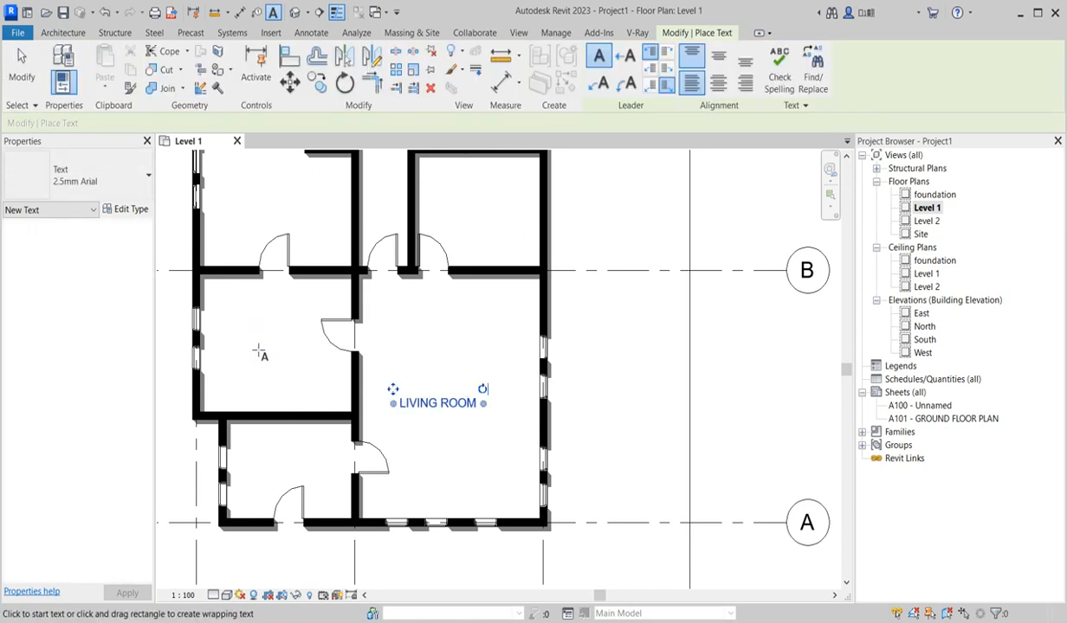
left_click(252, 341)
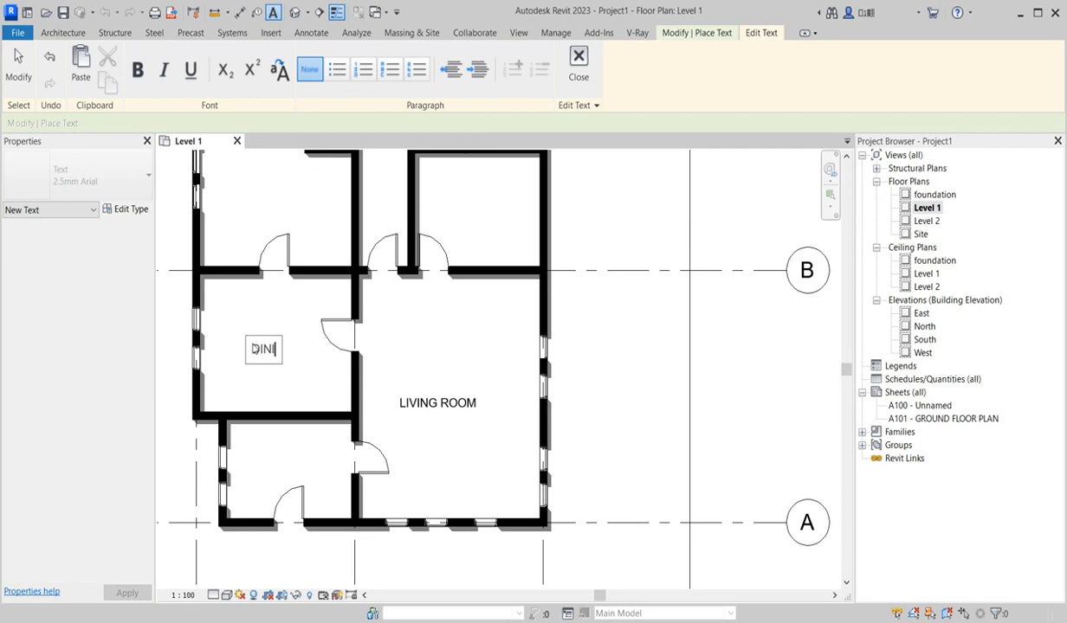
left_click(260, 474)
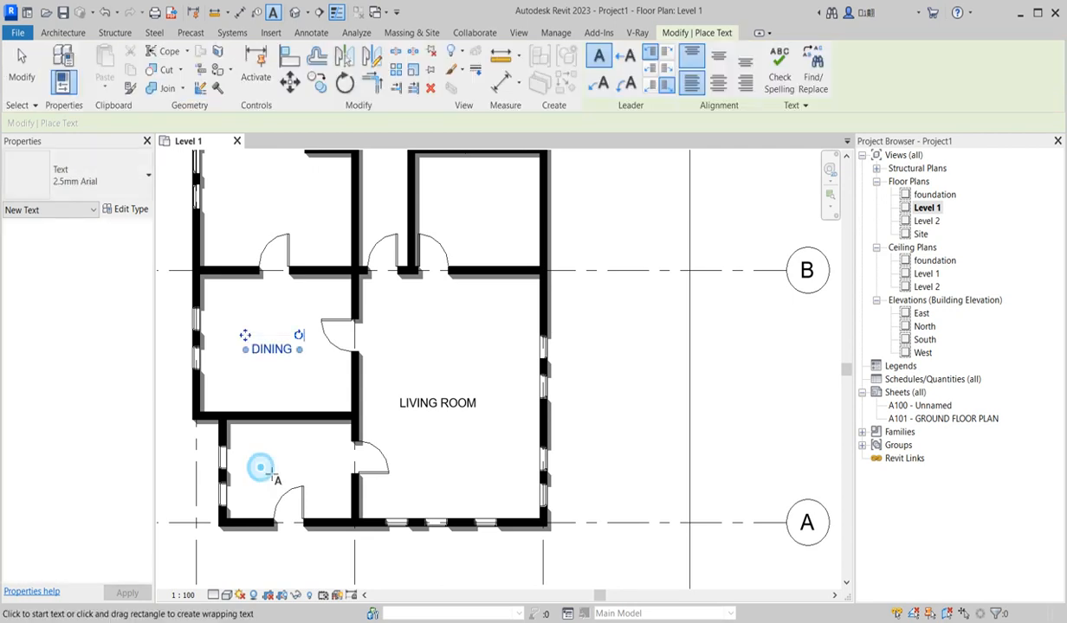
left_click(267, 473)
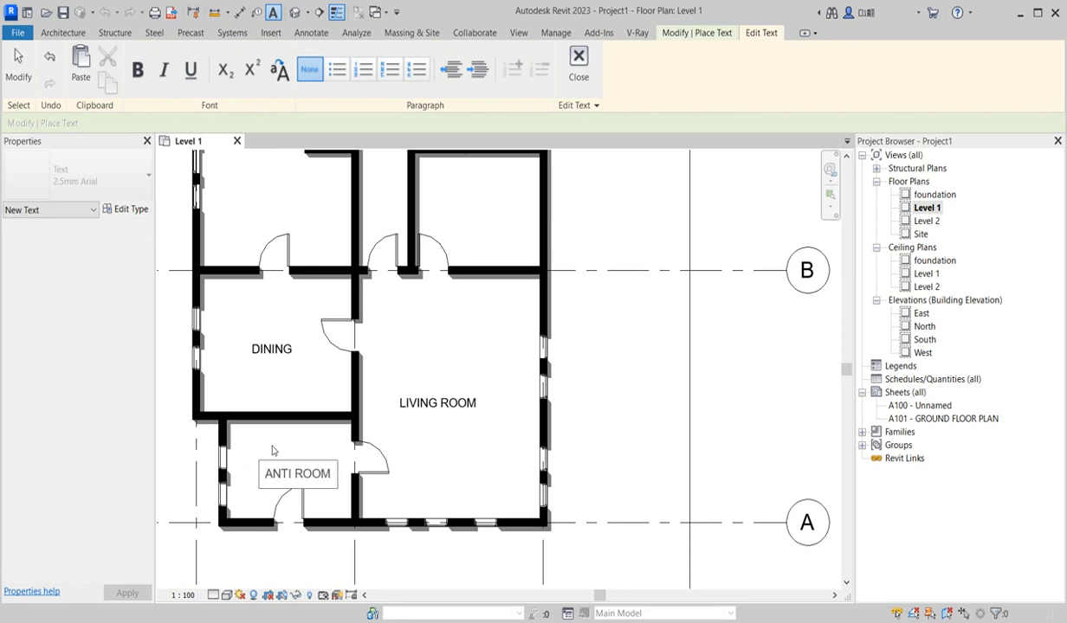
left_click(310, 384)
scroll(429, 338, "down", 2)
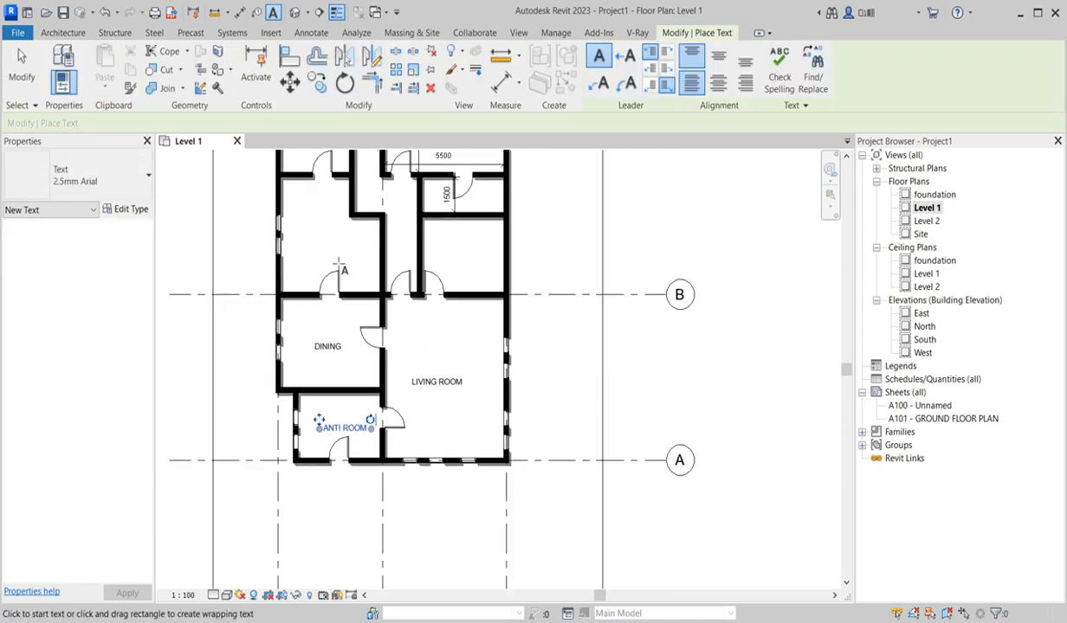
Label the room north of the dining room KITCHENN and the room north of the living room STAIR
left_click(316, 249)
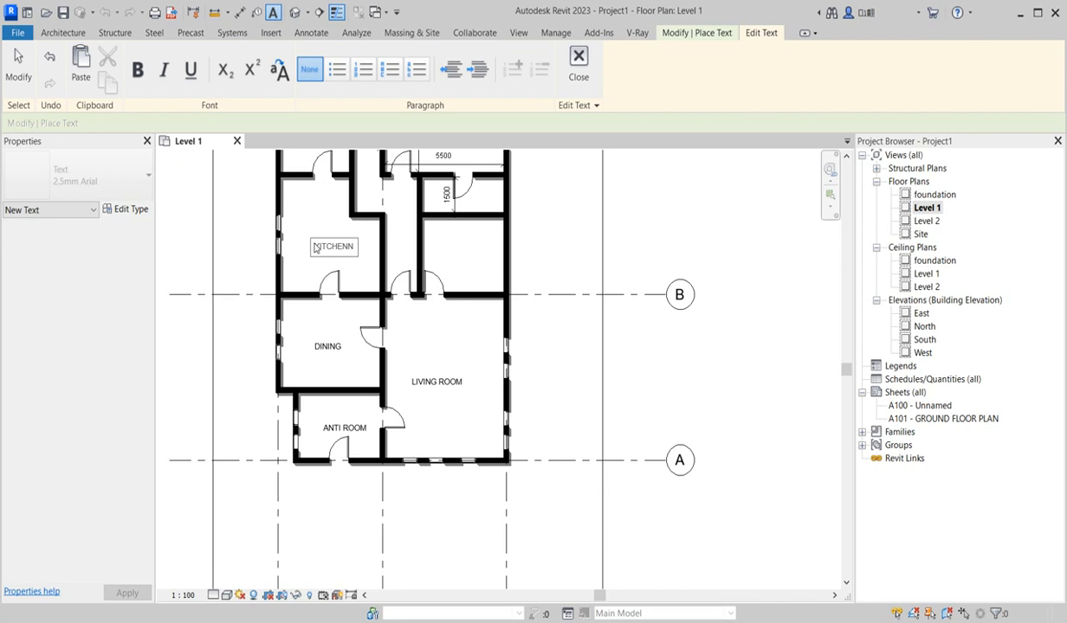
type("KITCHENN")
left_click(455, 259)
left_click(456, 260)
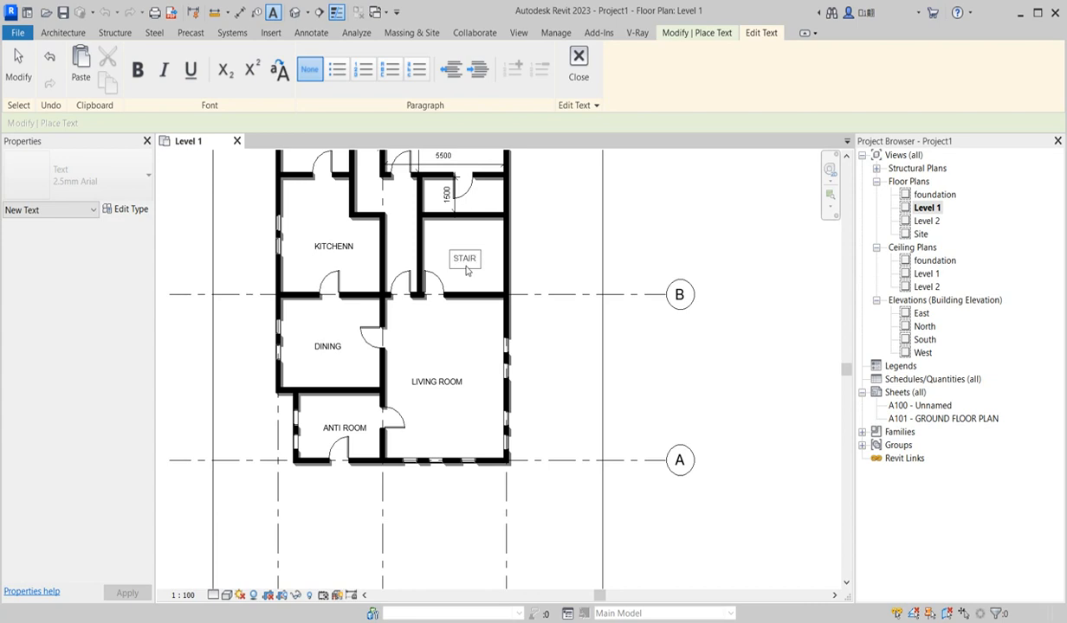
left_click(464, 329)
Label the northeast room GUESTROOM and the northwest room LAUNDARY
scroll(423, 520, "down", 3)
scroll(441, 289, "up", 3)
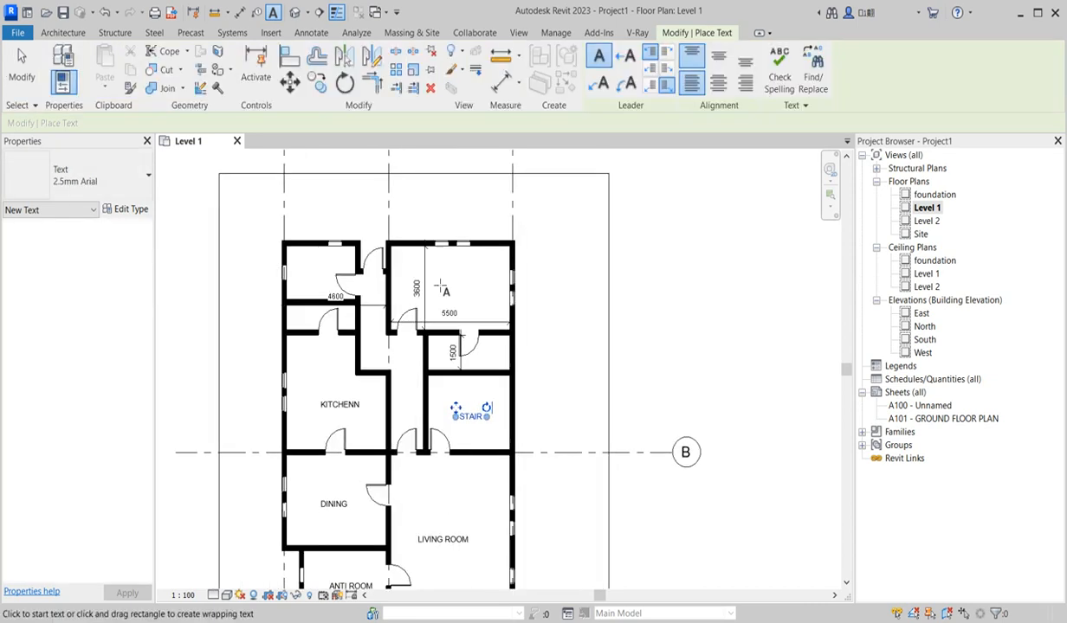
scroll(442, 288, "up", 2)
left_click(437, 291)
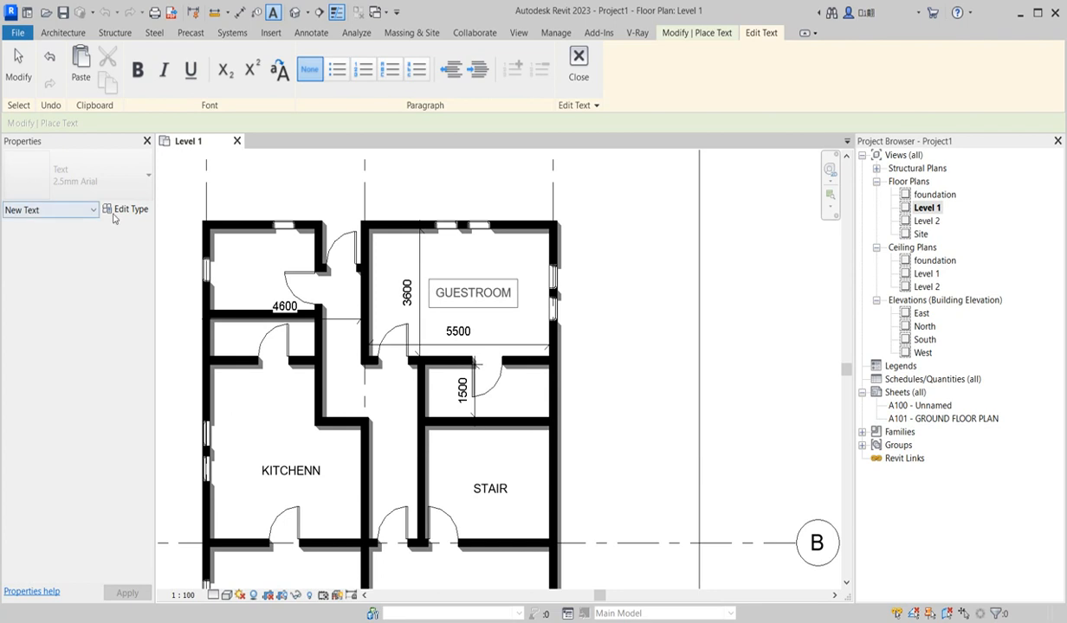
left_click(257, 274)
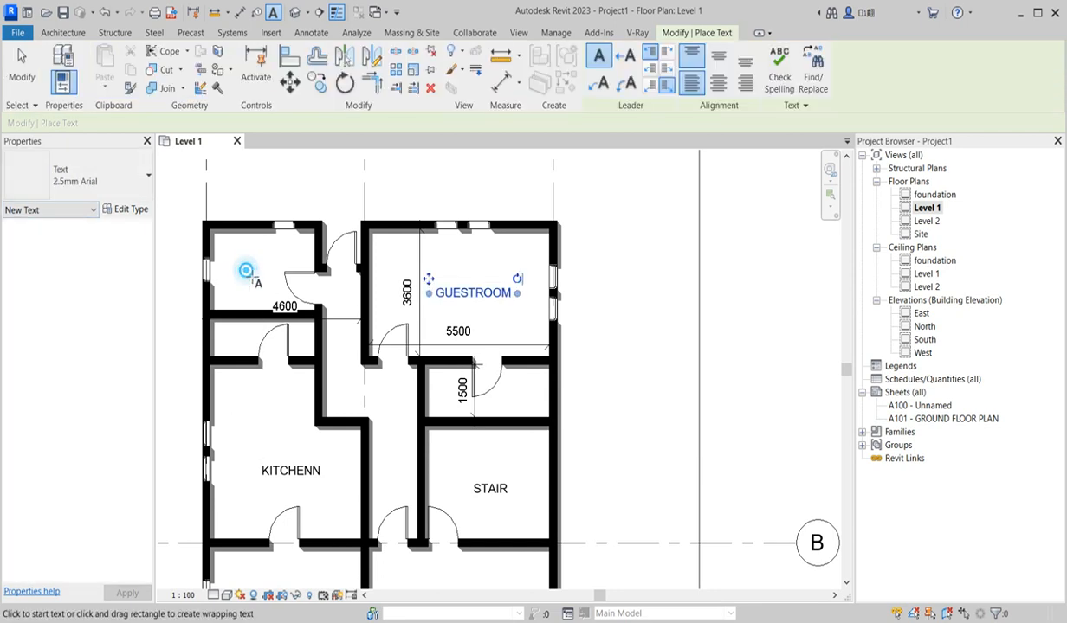
left_click(247, 276)
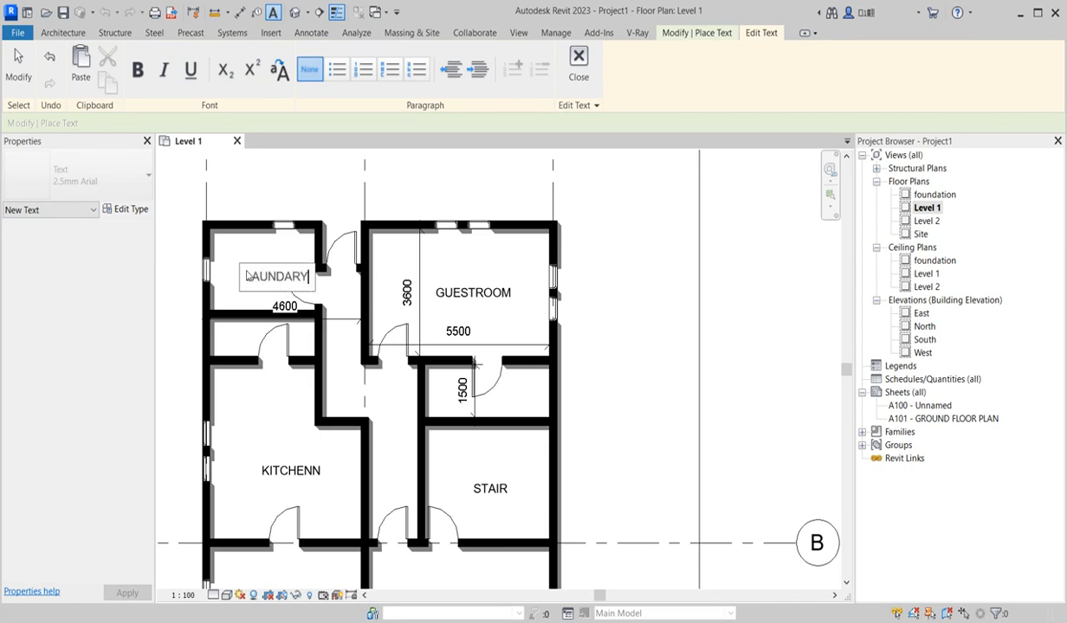
left_click(357, 195)
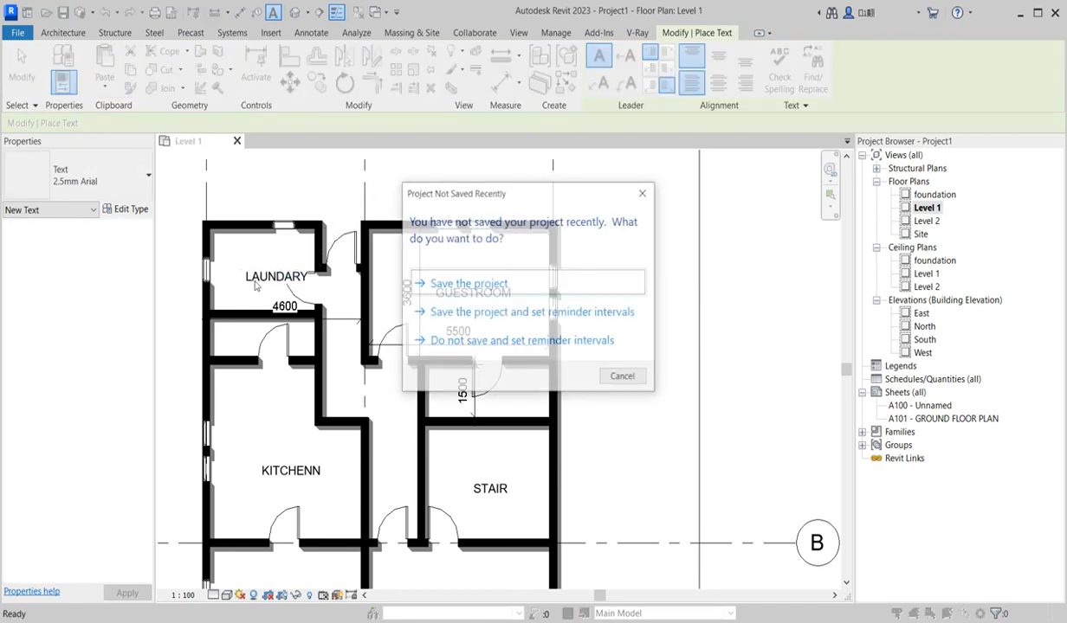
Save the project under the file name CHIEF JUDGE RESIDENT and end text placement
left_click(491, 287)
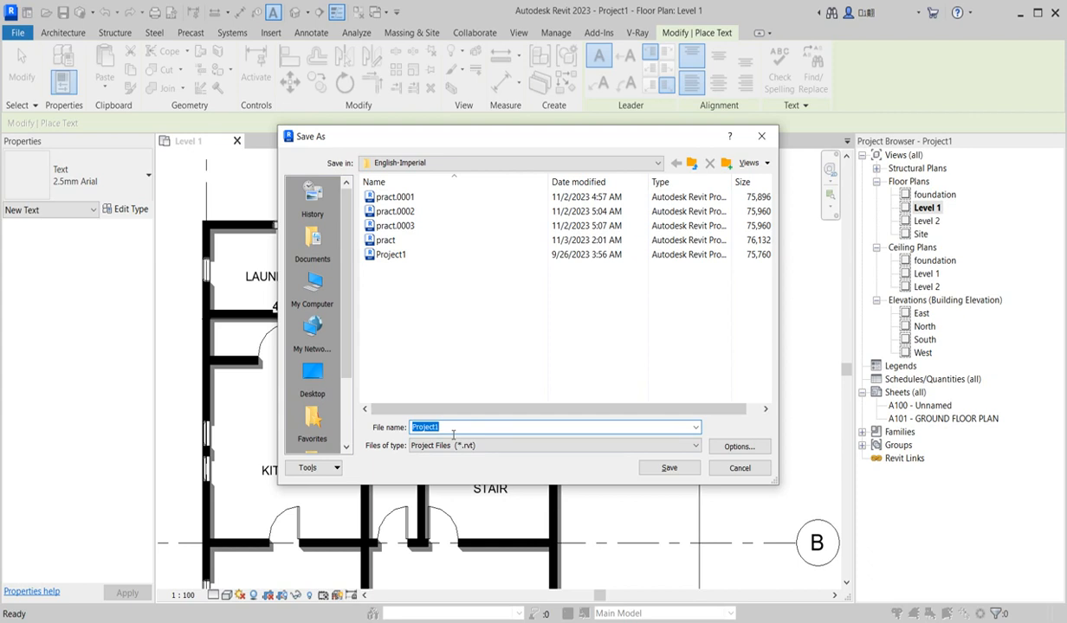
type("Ch")
left_click(671, 471)
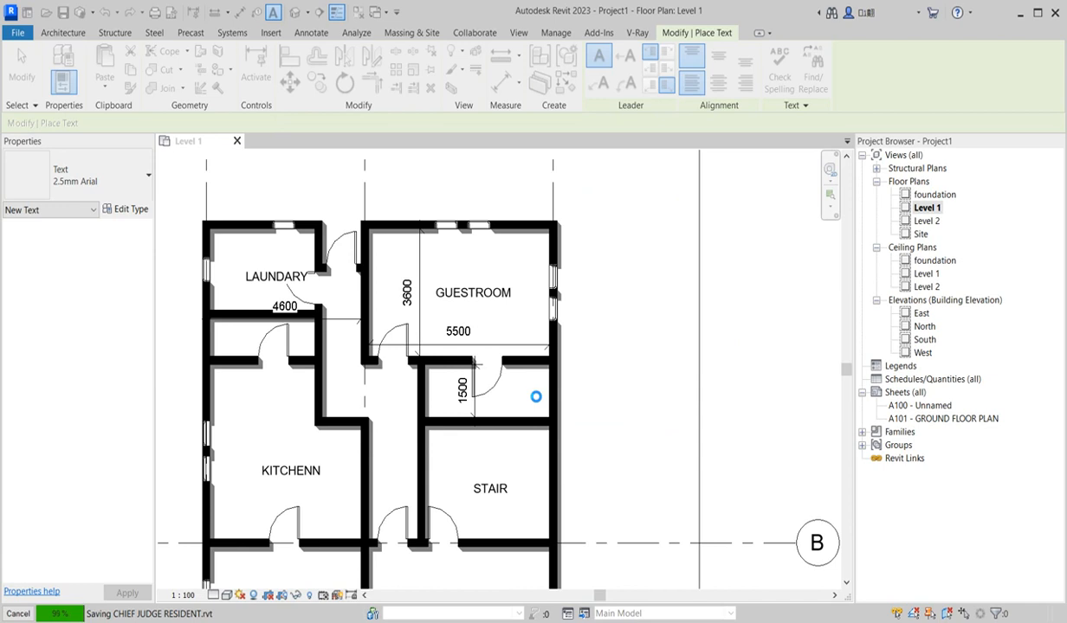
key("Escape")
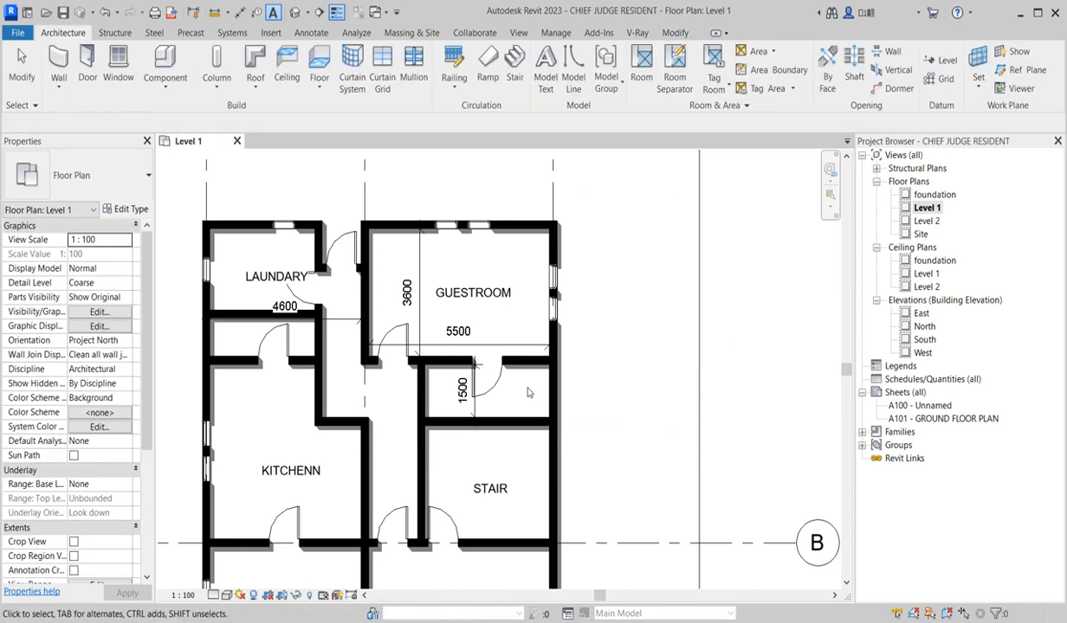
scroll(541, 376, "down", 2)
scroll(502, 500, "down", 2)
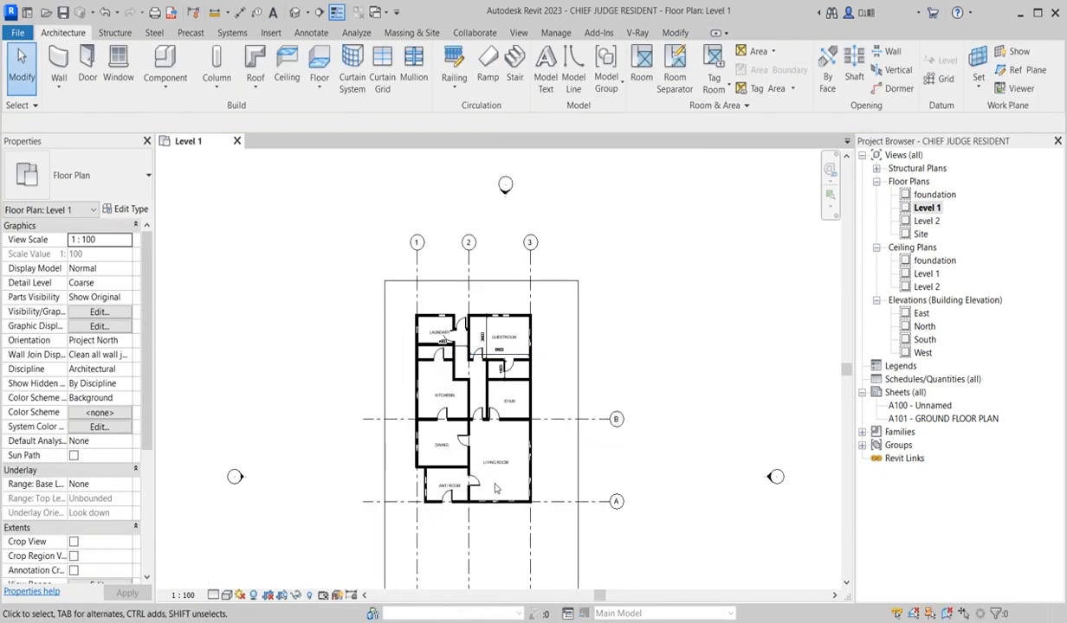
scroll(606, 503, "up", 1)
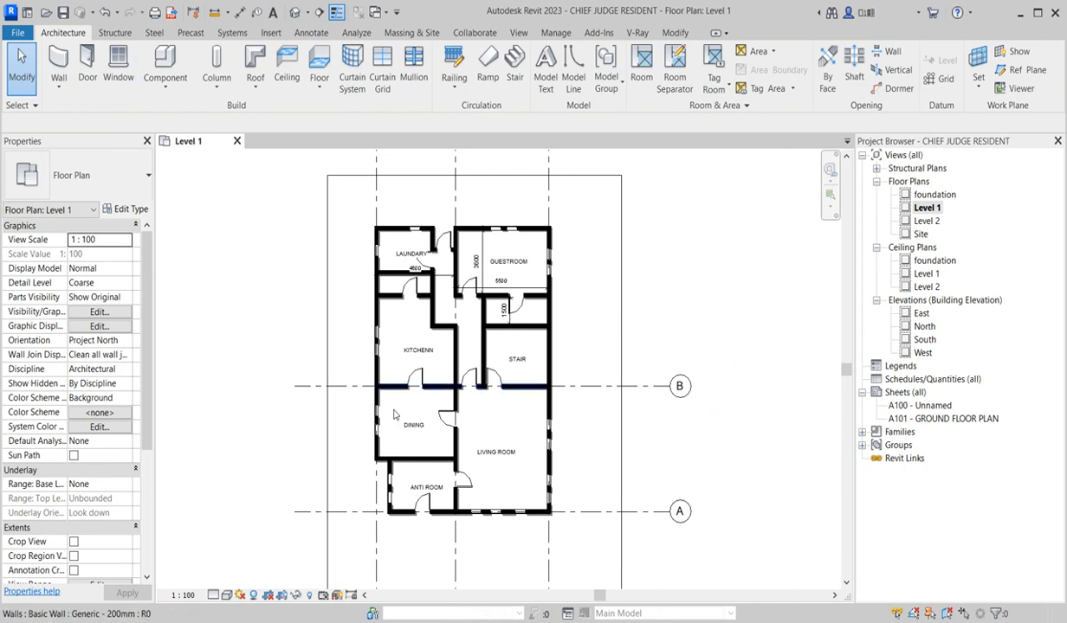
scroll(536, 381, "up", 3)
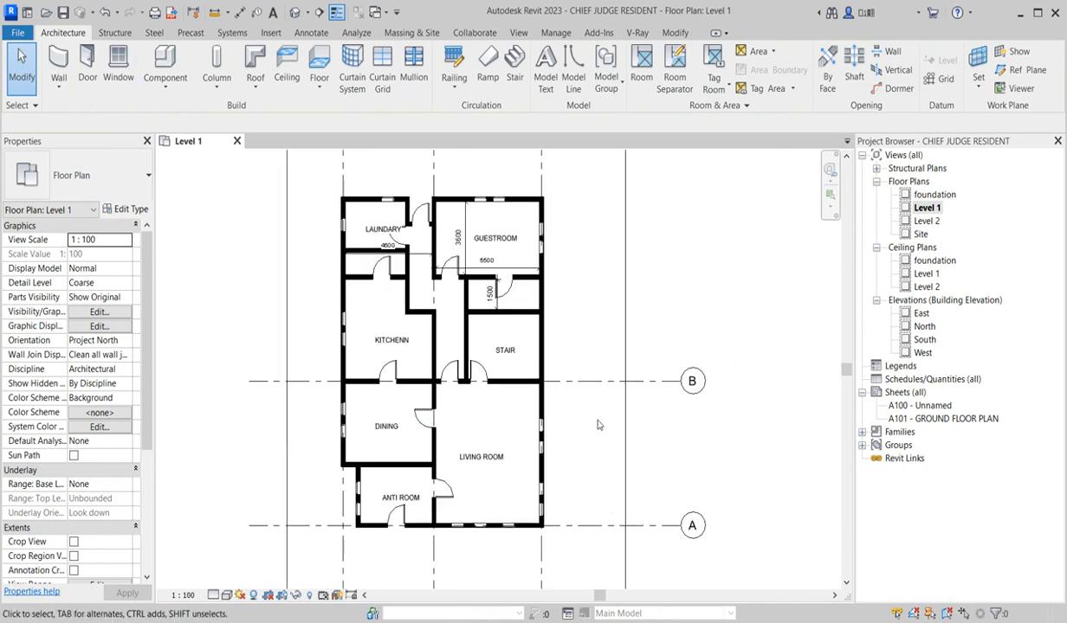
Place a 500 mm Curtain Wall Storefront segment in the anti room's south wall, west of the entrance door
scroll(561, 326, "down", 1)
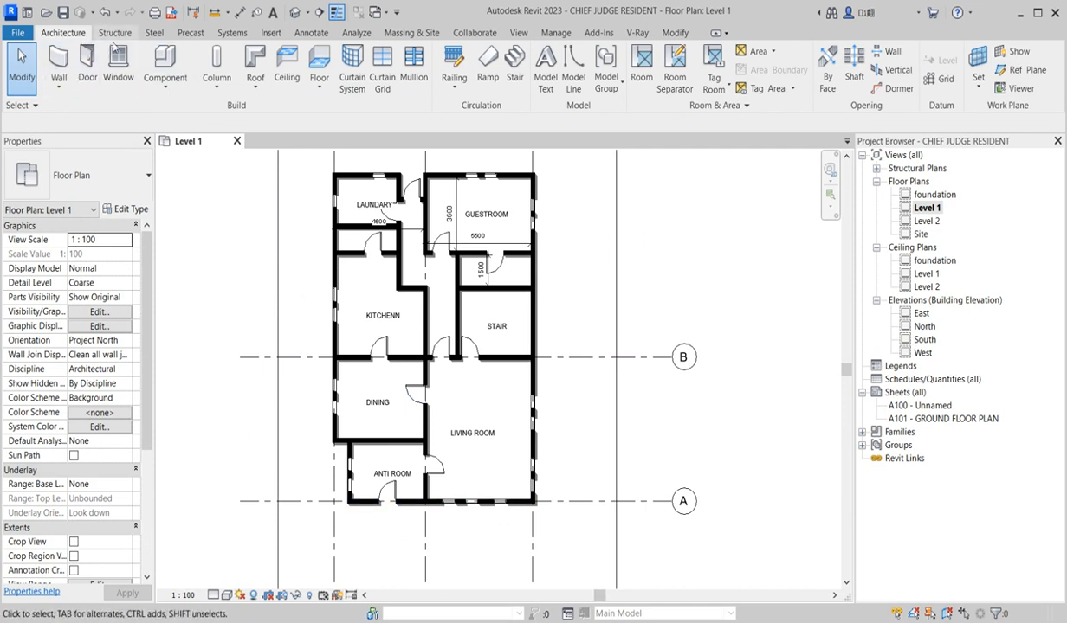
left_click(58, 59)
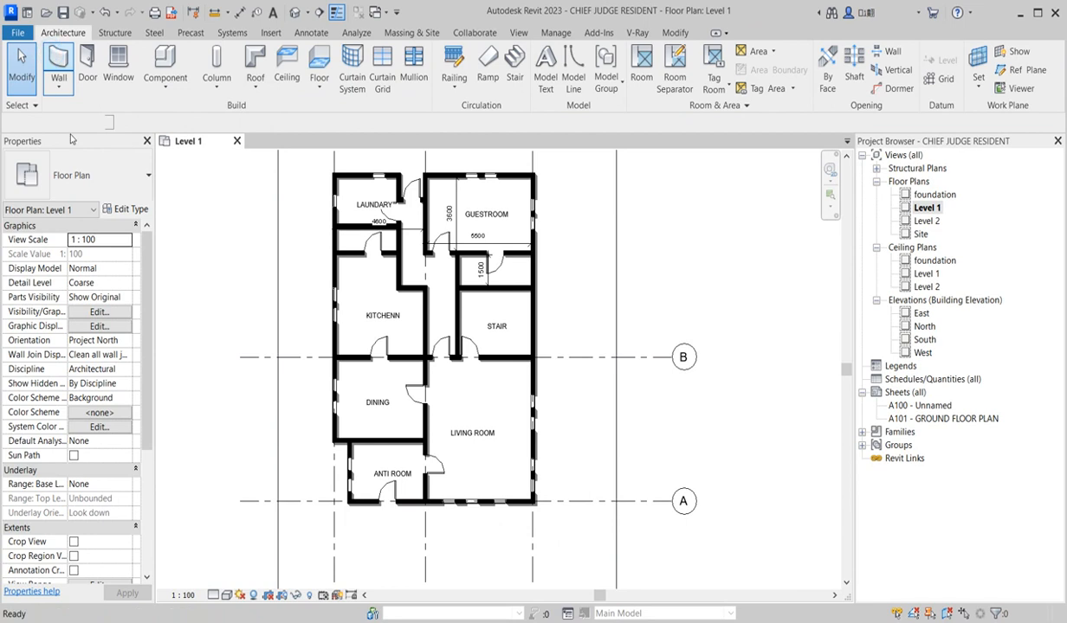
left_click(141, 192)
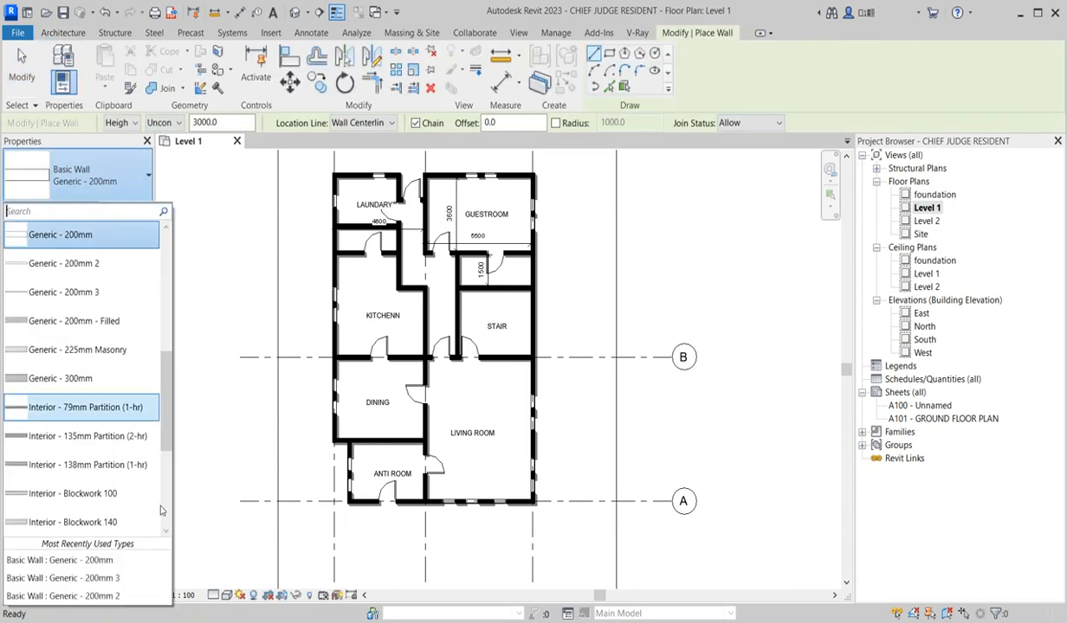
scroll(168, 464, "down", 3)
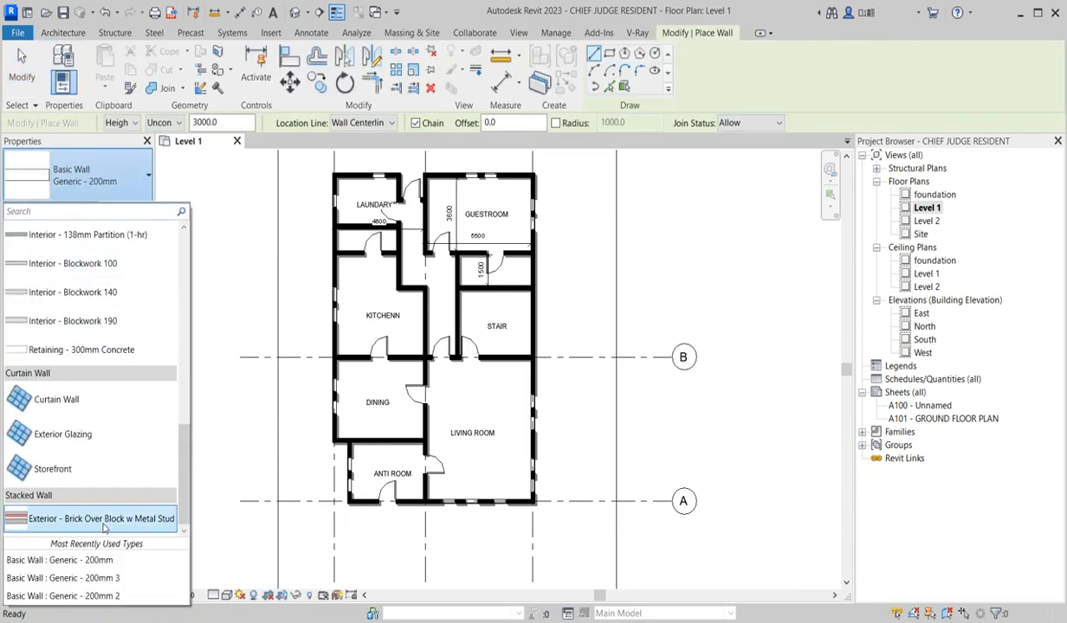
left_click(62, 475)
scroll(369, 578, "up", 4)
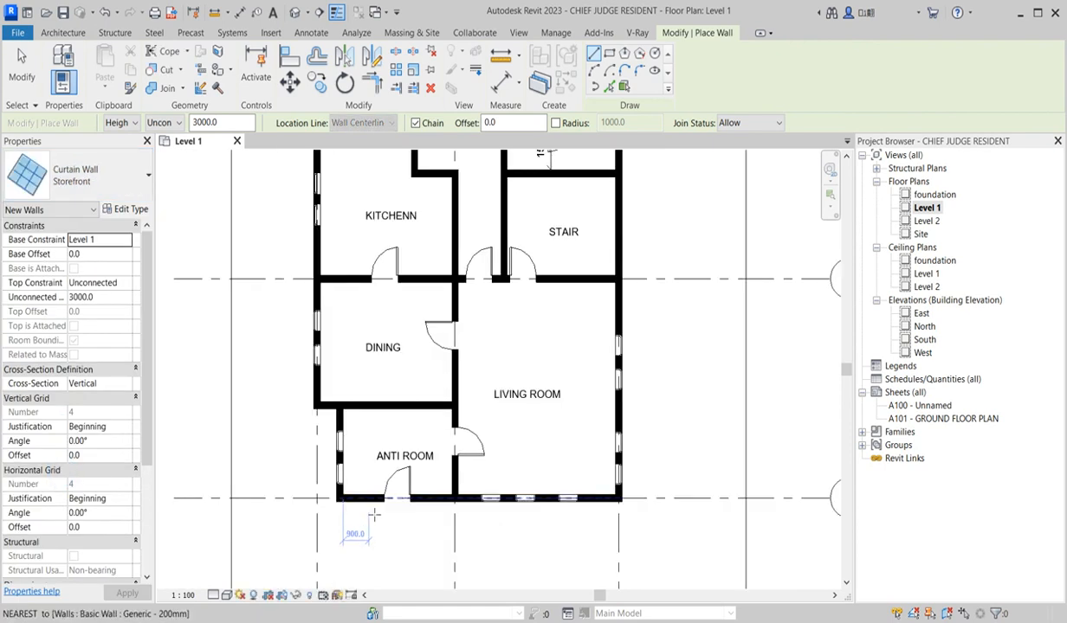
scroll(357, 581, "down", 1)
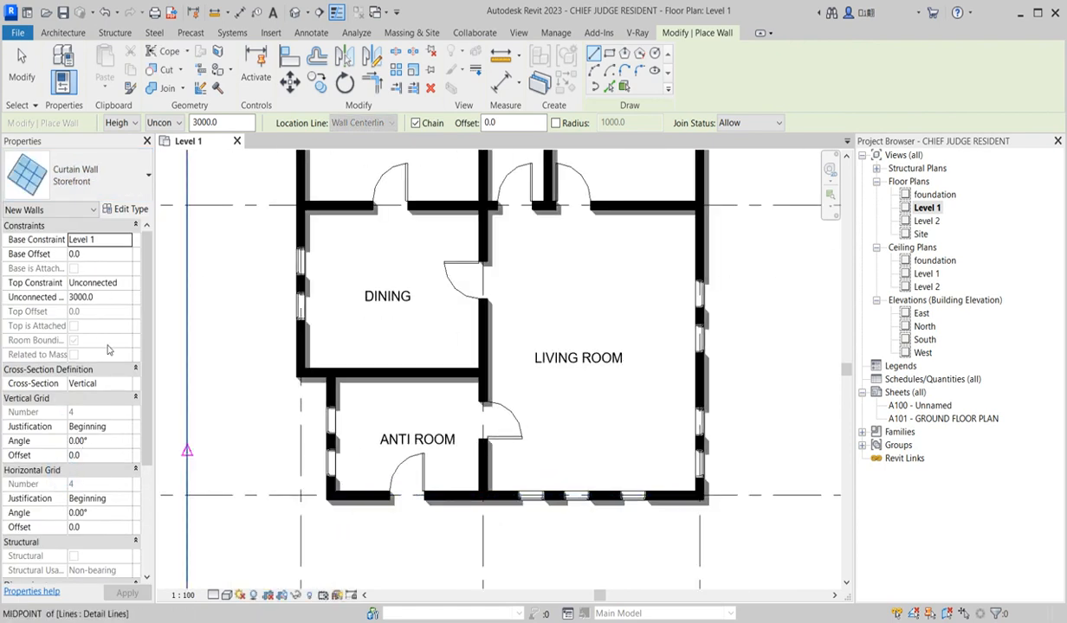
scroll(333, 498, "up", 2)
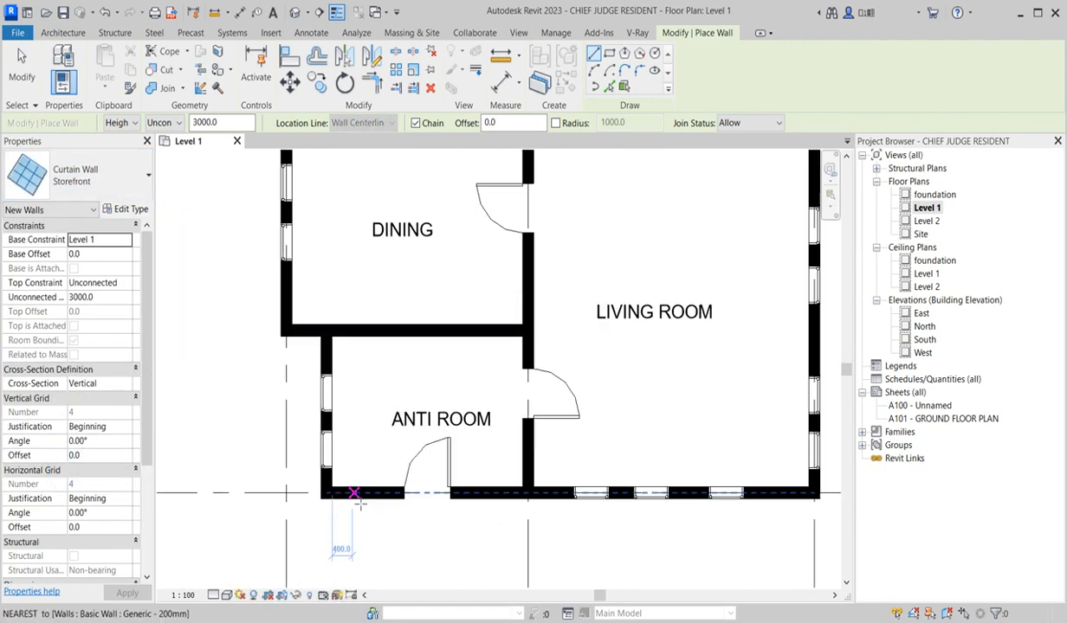
left_click(345, 493)
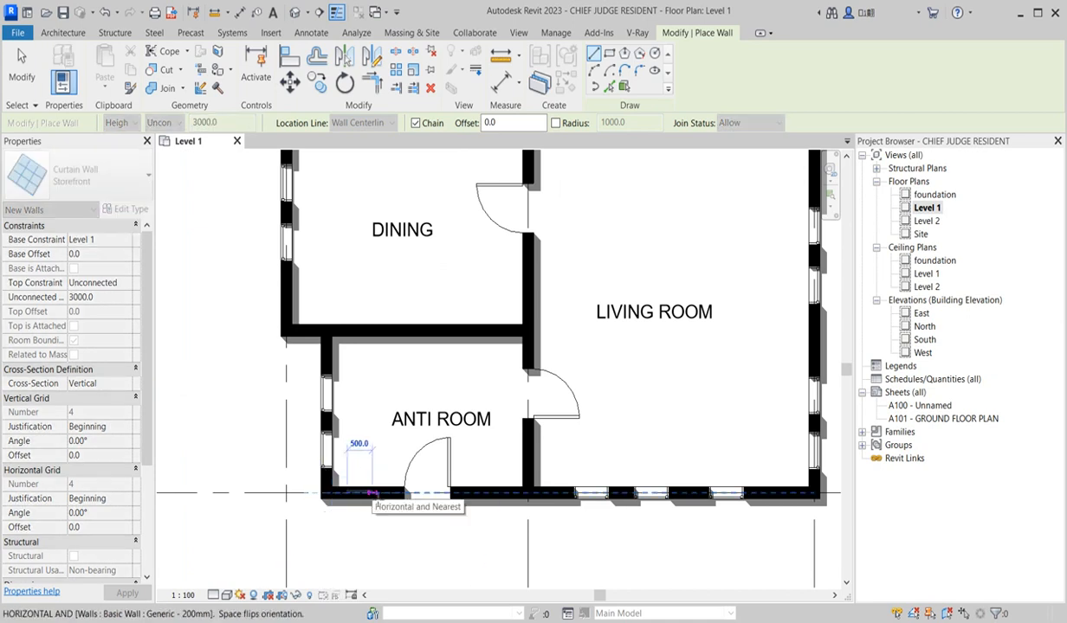
left_click(373, 494)
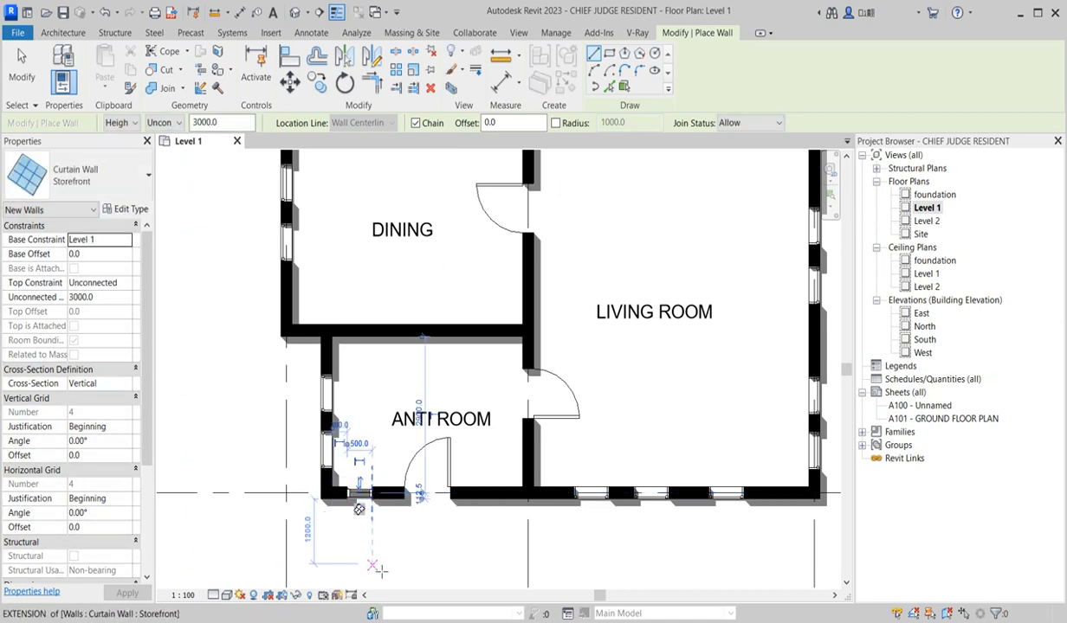
key("Escape")
key("Escape")
scroll(376, 509, "down", 4)
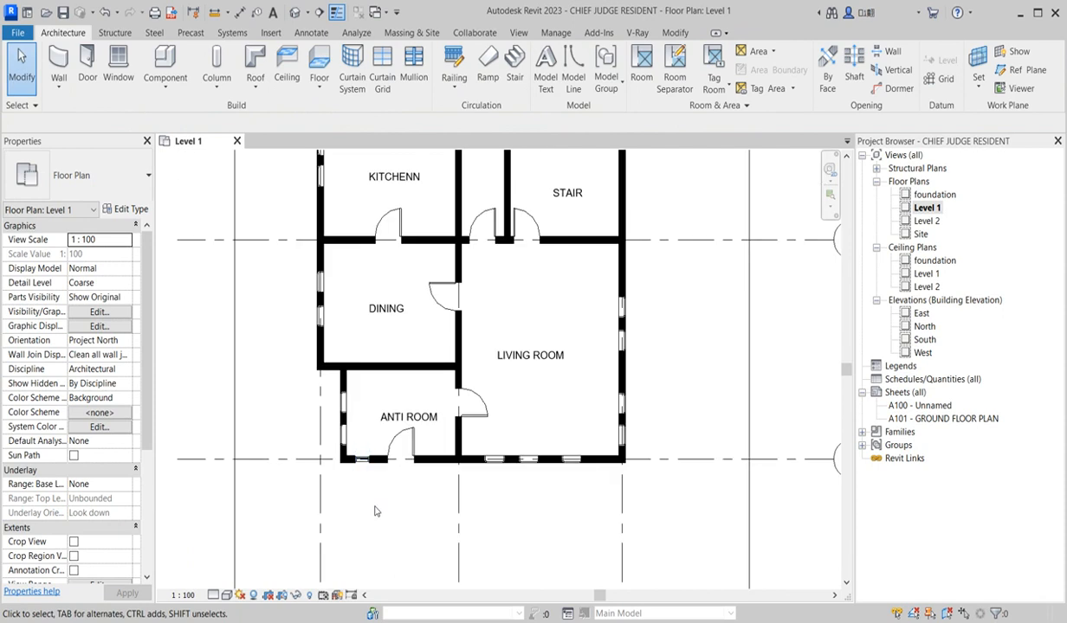
Move the LIVING ROOM label slightly east to centre it in its room
scroll(508, 342, "up", 1)
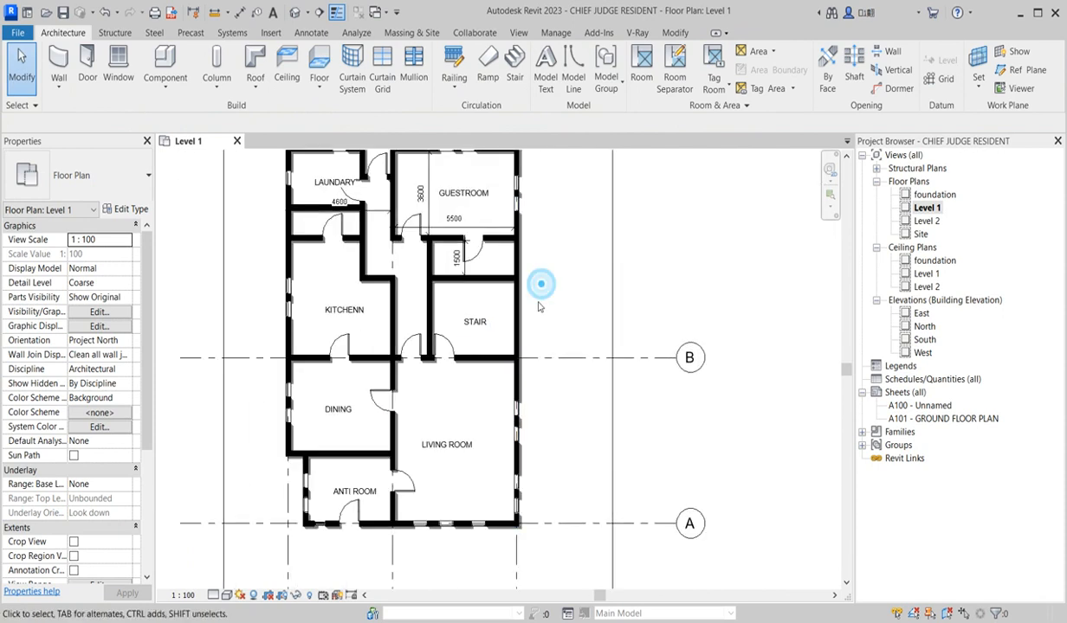
scroll(528, 349, "down", 2)
scroll(490, 385, "up", 2)
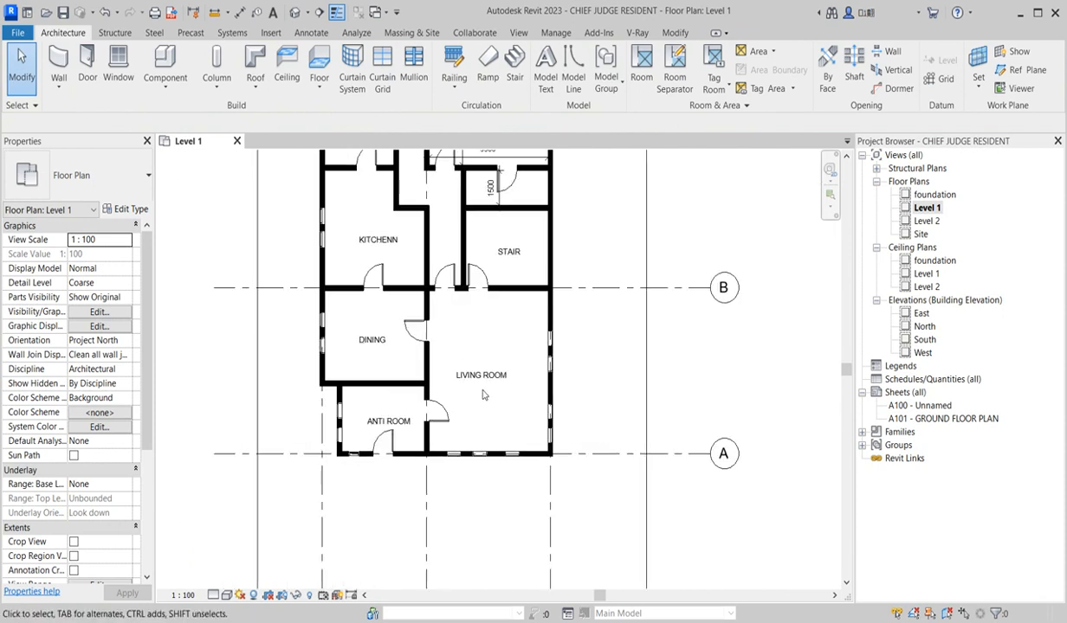
left_click(465, 373)
left_click_drag(451, 368, 466, 370)
left_click(459, 403)
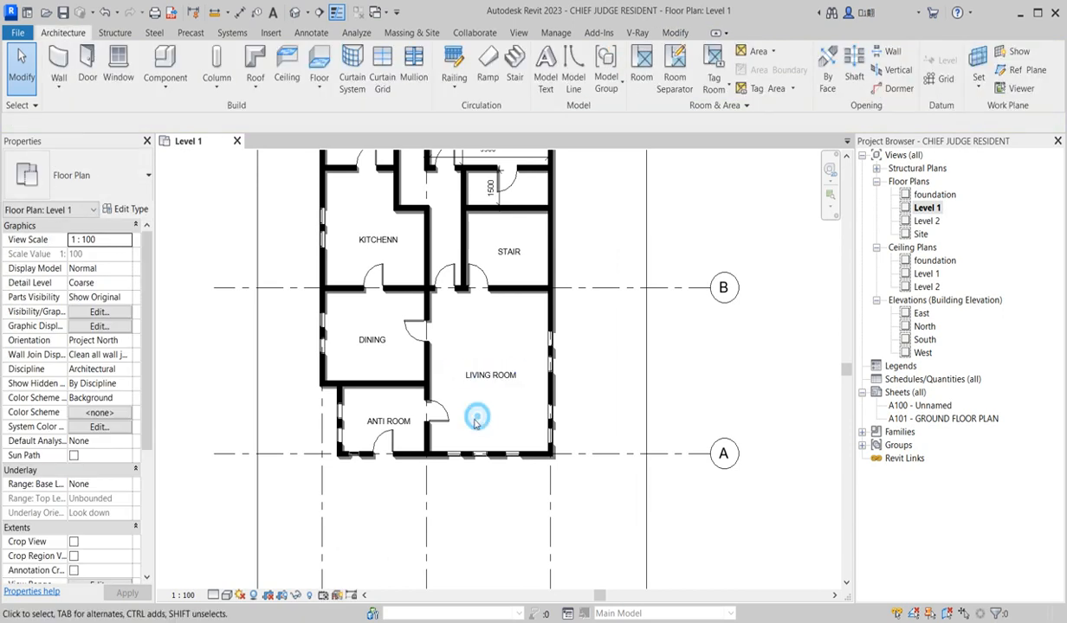
Delete the single-flush door between the dining room and the living room
scroll(436, 360, "up", 2)
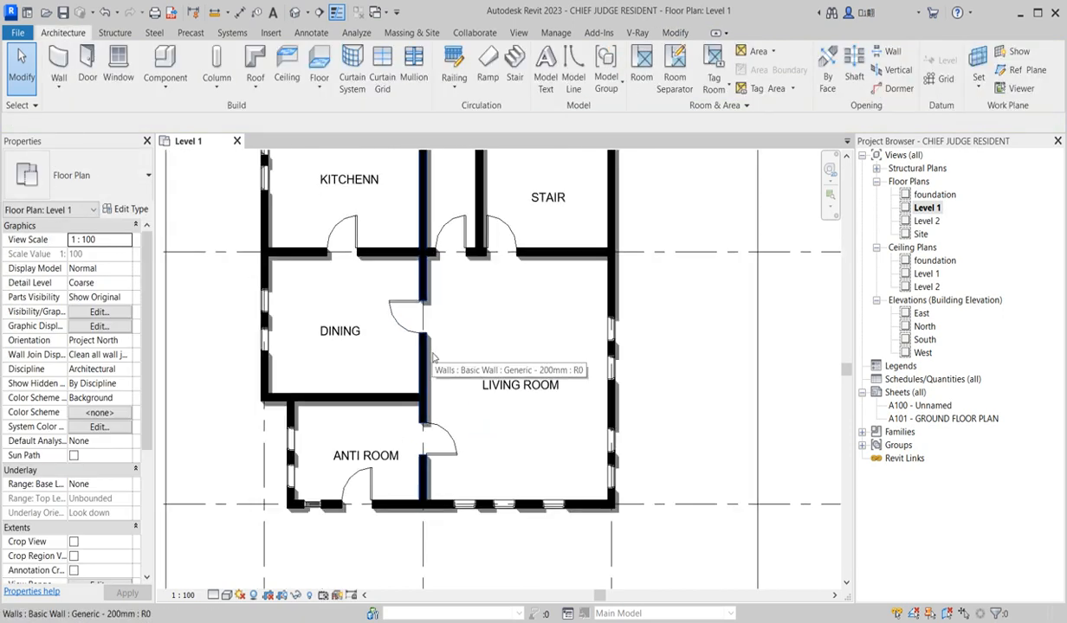
left_click(407, 322)
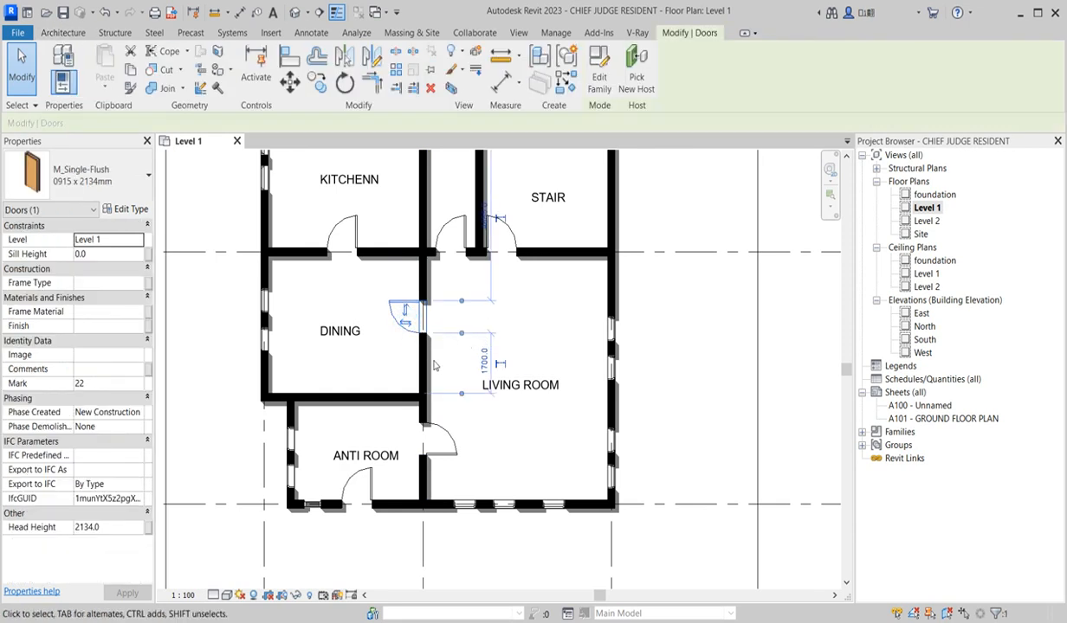
left_click(395, 384)
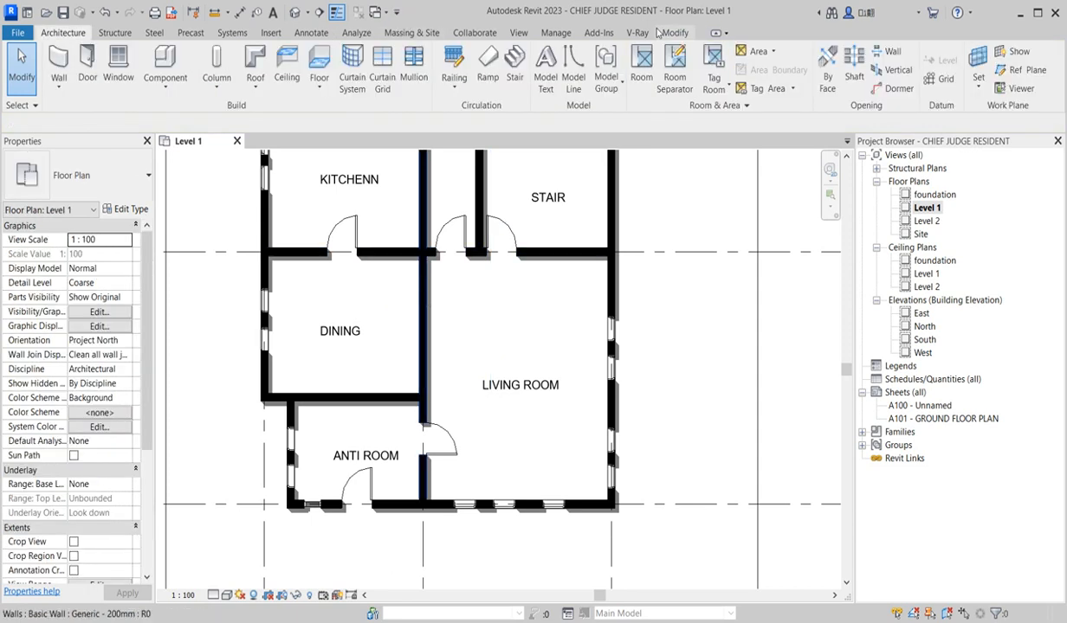
Split the wall between the dining room and the living room at about its middle, without deleting an inner segment
left_click(674, 32)
left_click(395, 51)
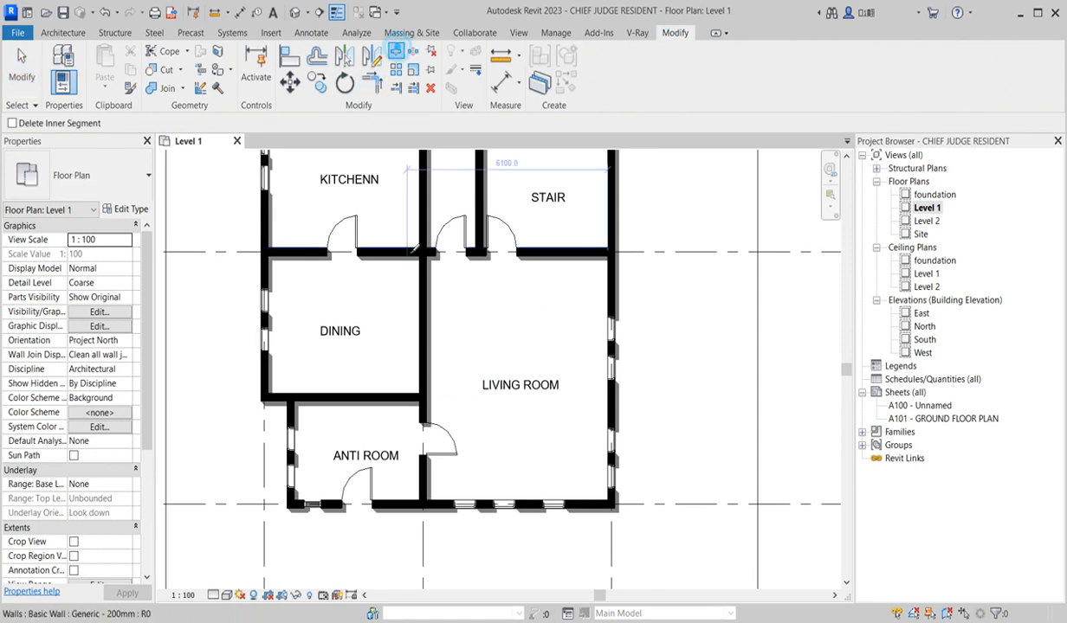
left_click(428, 335)
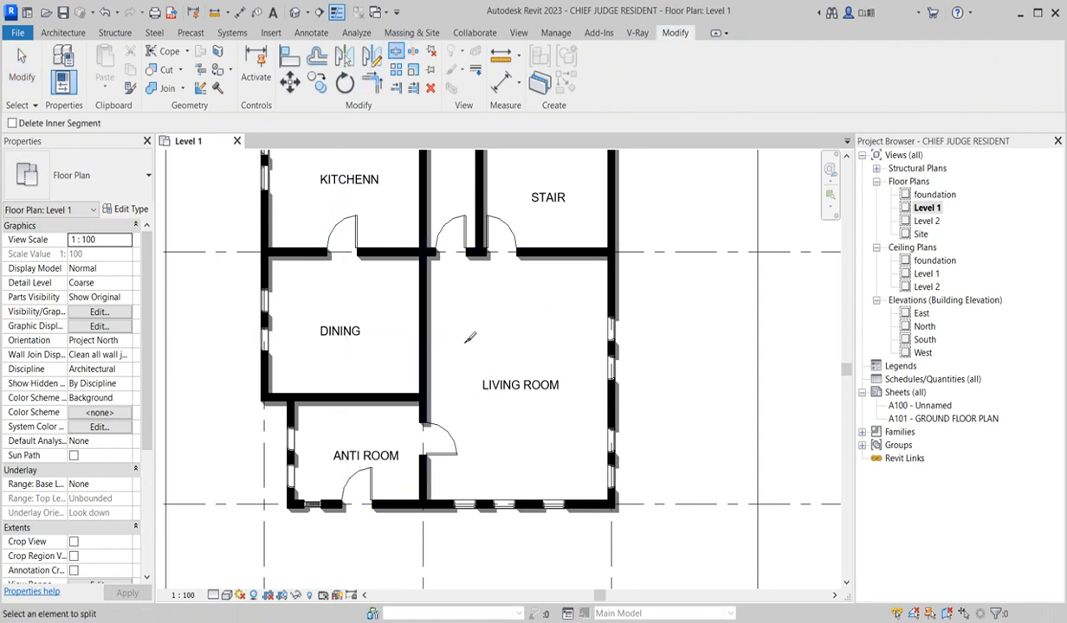
key("Escape")
key("Escape")
Pull the two cut wall ends apart, north and south, to leave an opening between the dining room and the living room
left_click(419, 324)
left_click_drag(423, 335, 422, 291)
left_click(420, 373)
left_click_drag(423, 335, 422, 362)
left_click(519, 322)
Nudge the LAUNDARY label west and north so it clears the laundry door swing
scroll(442, 321, "down", 2)
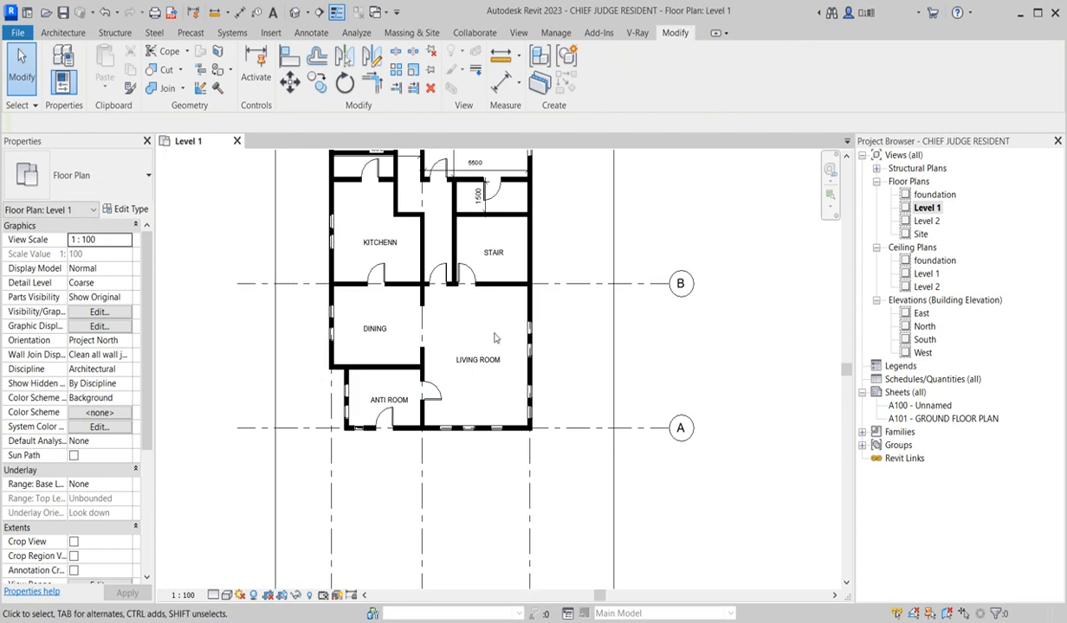
scroll(427, 326, "up", 1)
scroll(373, 355, "down", 2)
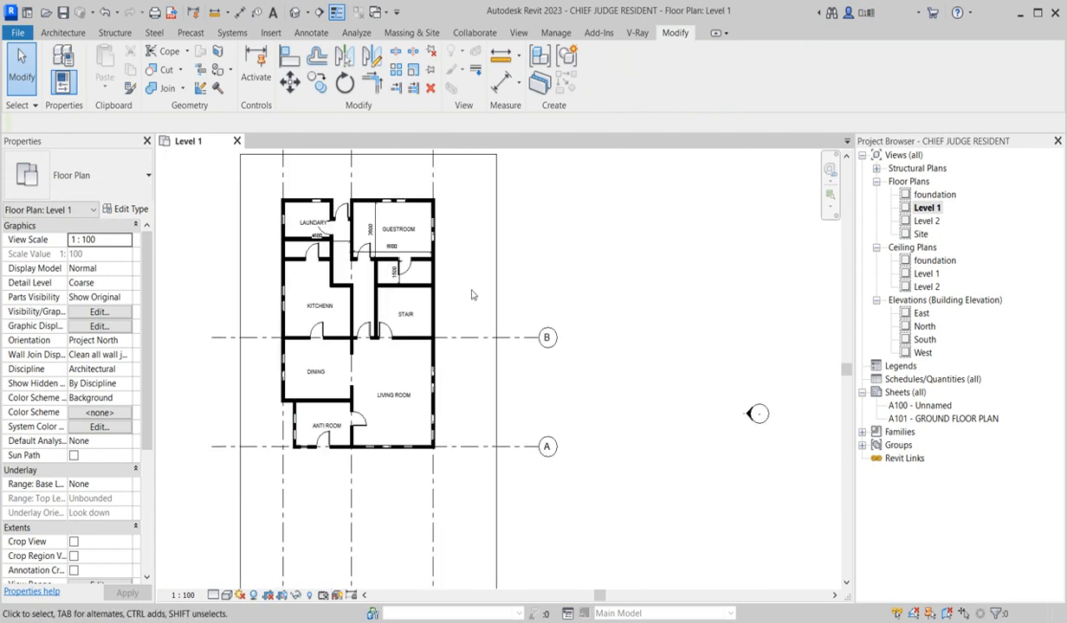
scroll(369, 350, "up", 4)
scroll(398, 374, "down", 4)
scroll(355, 325, "up", 2)
scroll(309, 209, "up", 3)
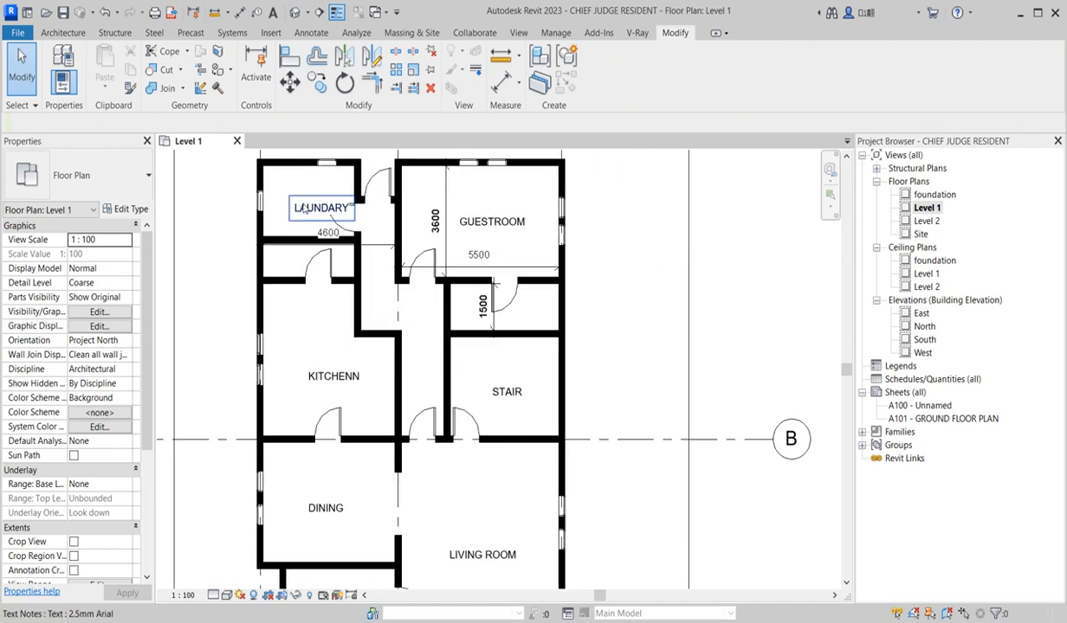
left_click(307, 209)
key("Left")
key("Left")
key("Left")
key("Left")
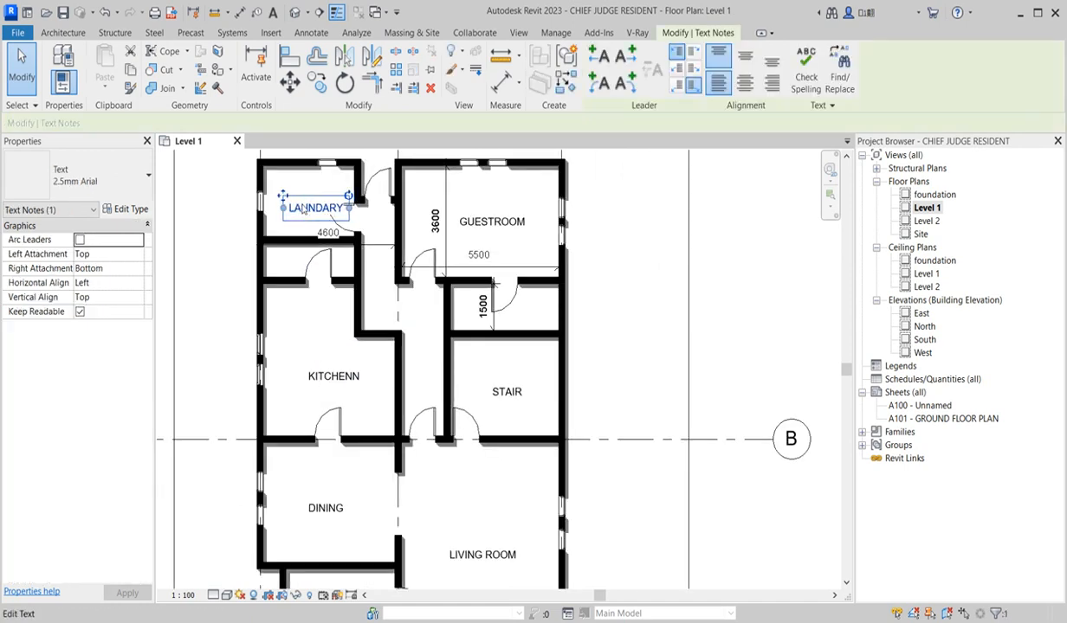
key("Up")
key("Up")
key("Up")
key("Up")
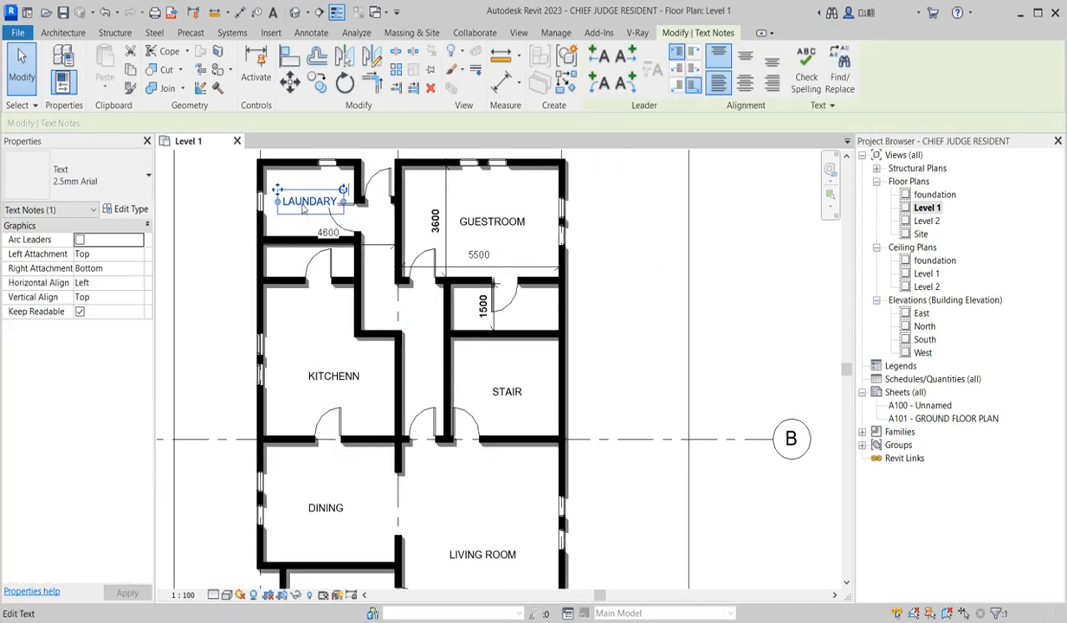
Flip the hand of the laundry room door so it hinges at its south jamb
left_click(333, 218)
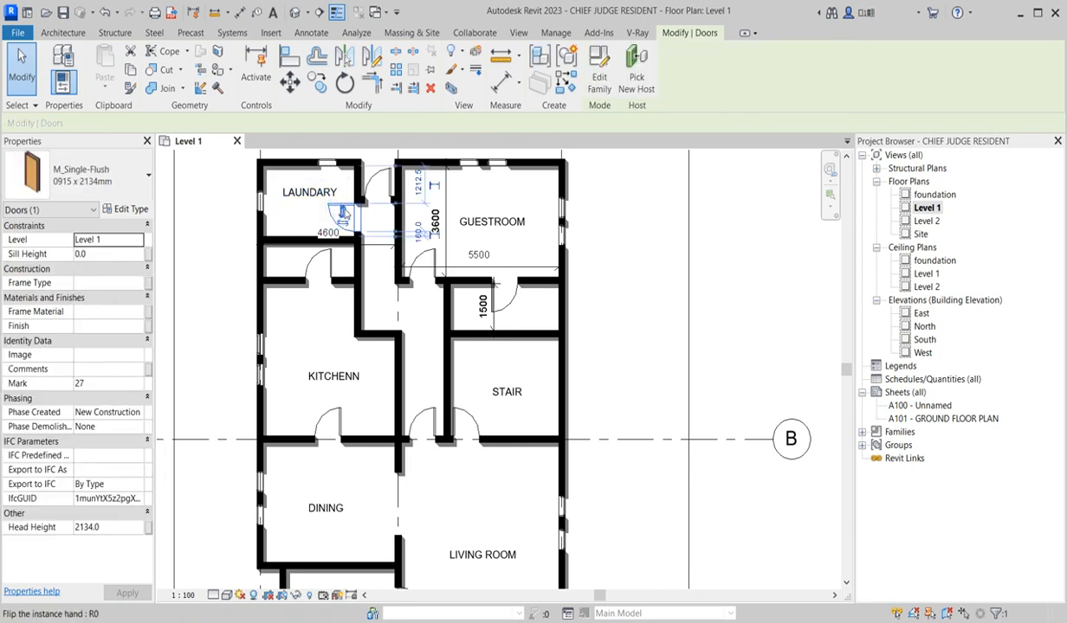
scroll(312, 254, "up", 2)
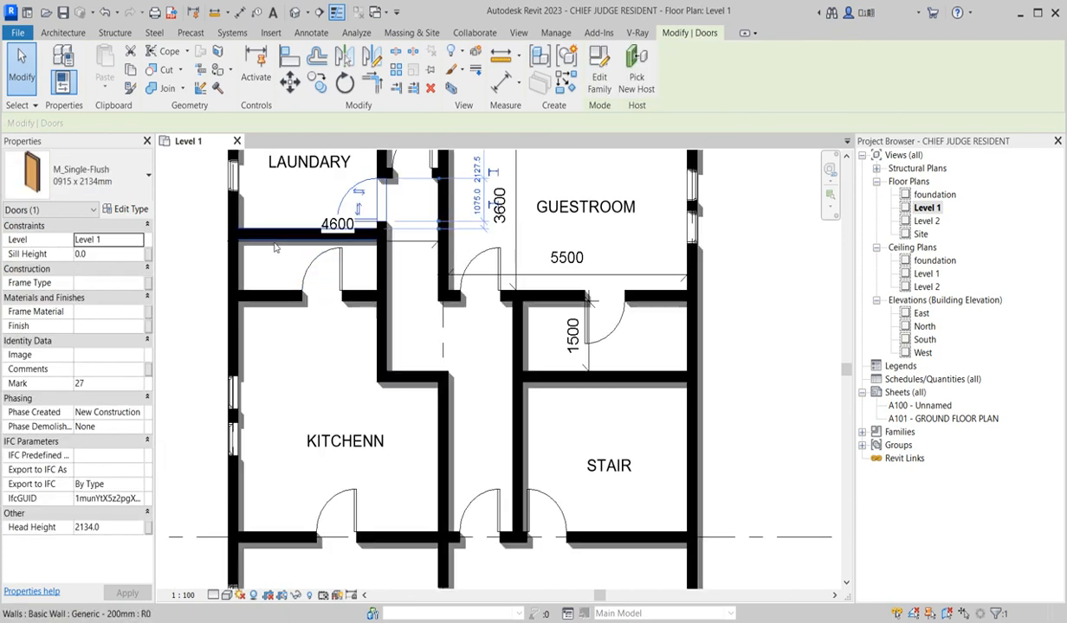
Move the horizontal 4600 dimension line south into the upper part of the kitchen
left_click(418, 252)
left_click_drag(416, 241, 422, 323)
left_click(477, 355)
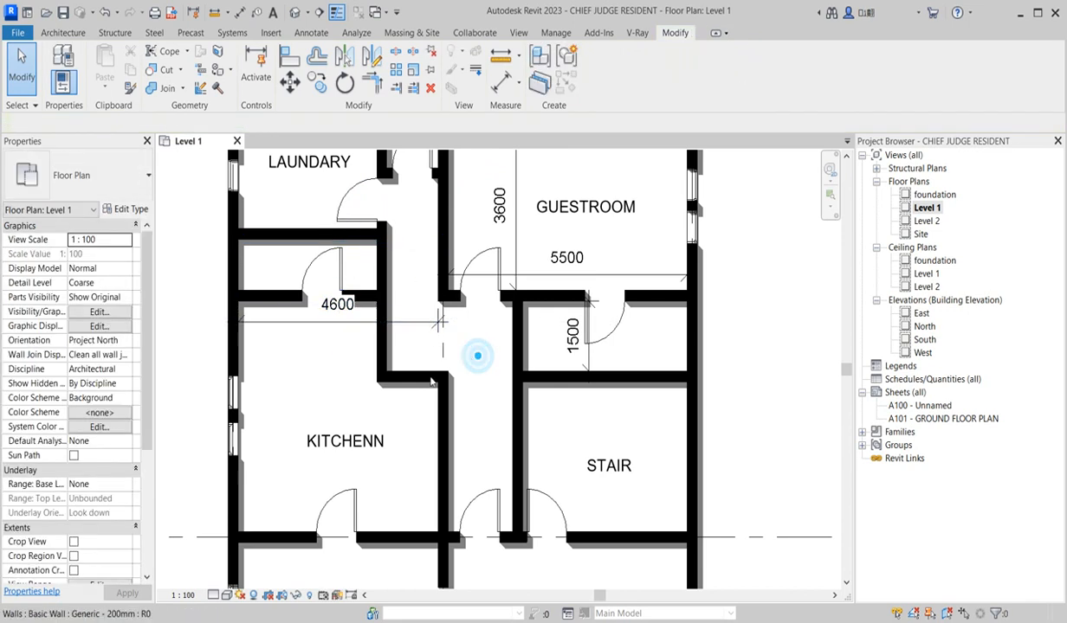
scroll(476, 354, "down", 3)
left_click(355, 357)
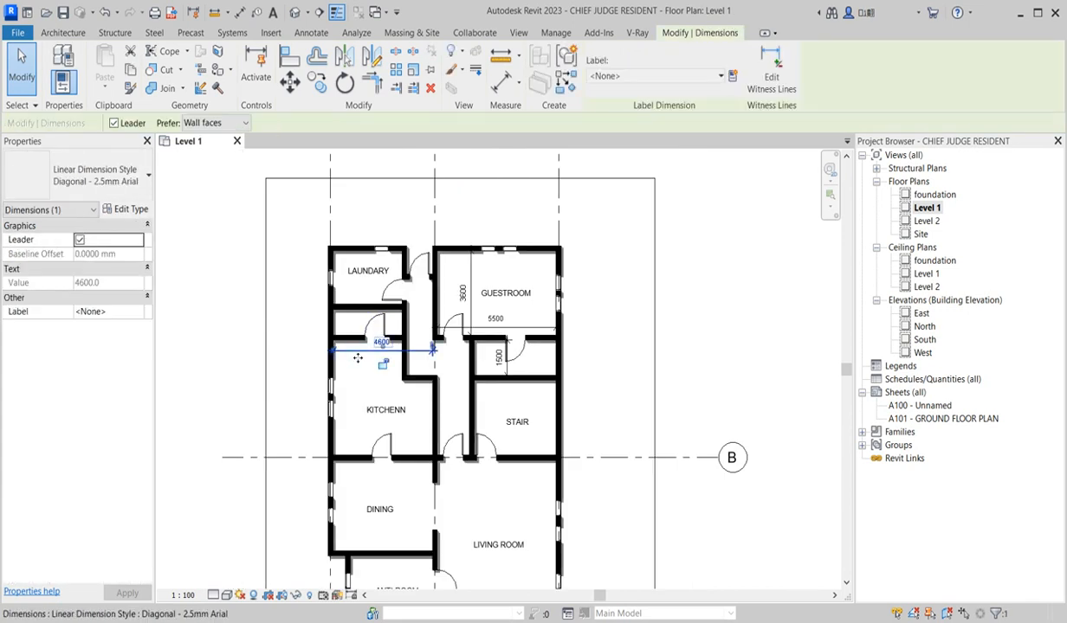
left_click(353, 414)
Review the complete Level 1 layout, checking the rooms, doors and openings against the grids and plot boundary
scroll(346, 390, "down", 2)
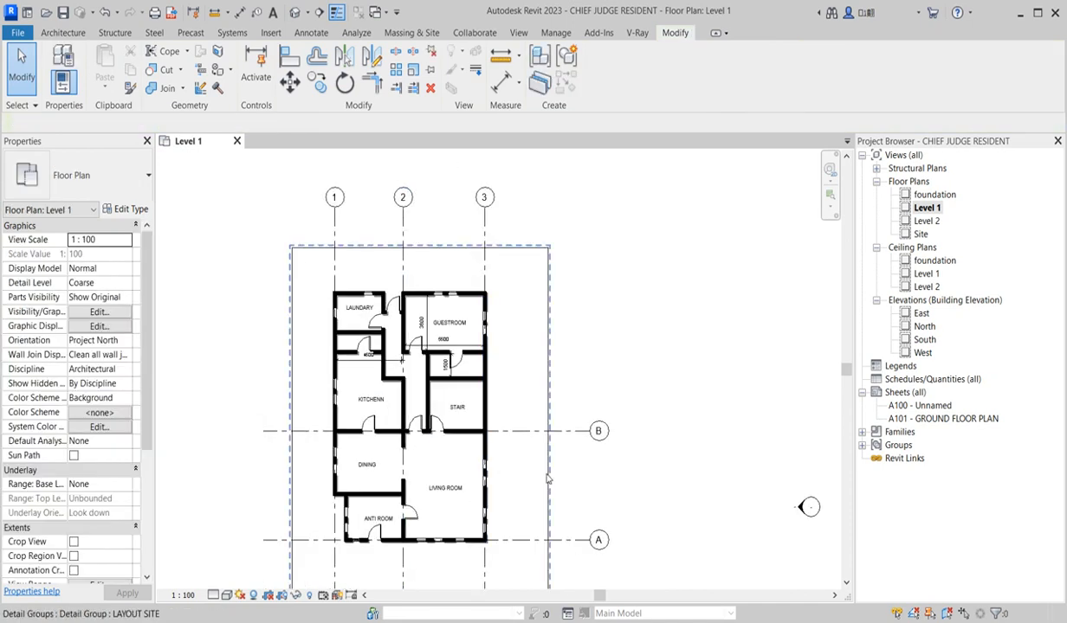
scroll(507, 407, "up", 1)
scroll(455, 346, "down", 1)
scroll(443, 472, "up", 2)
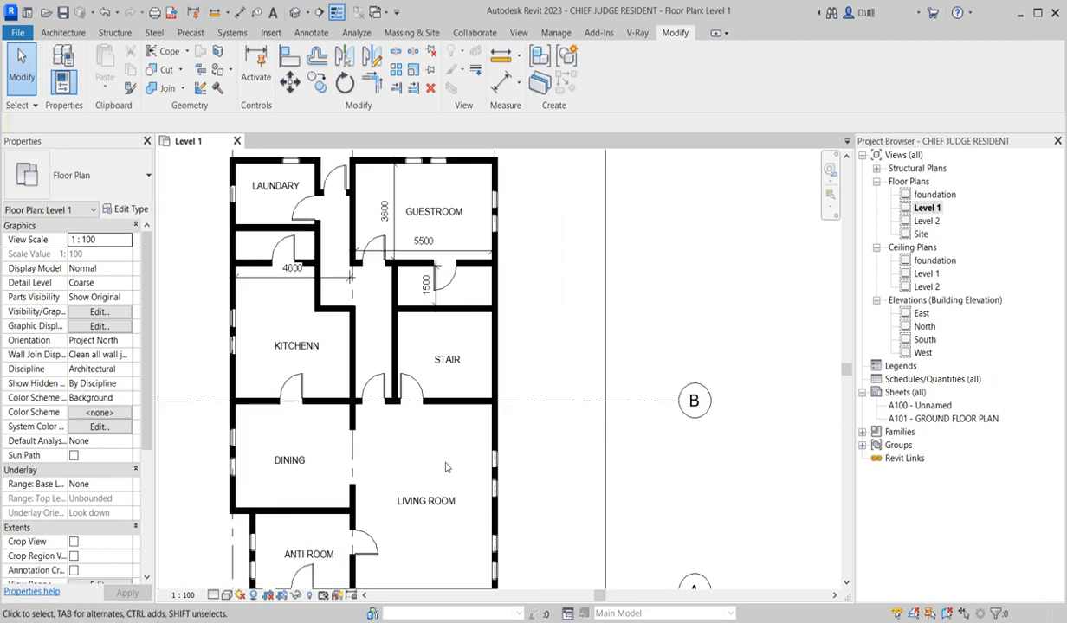
scroll(407, 372, "down", 2)
scroll(381, 311, "up", 1)
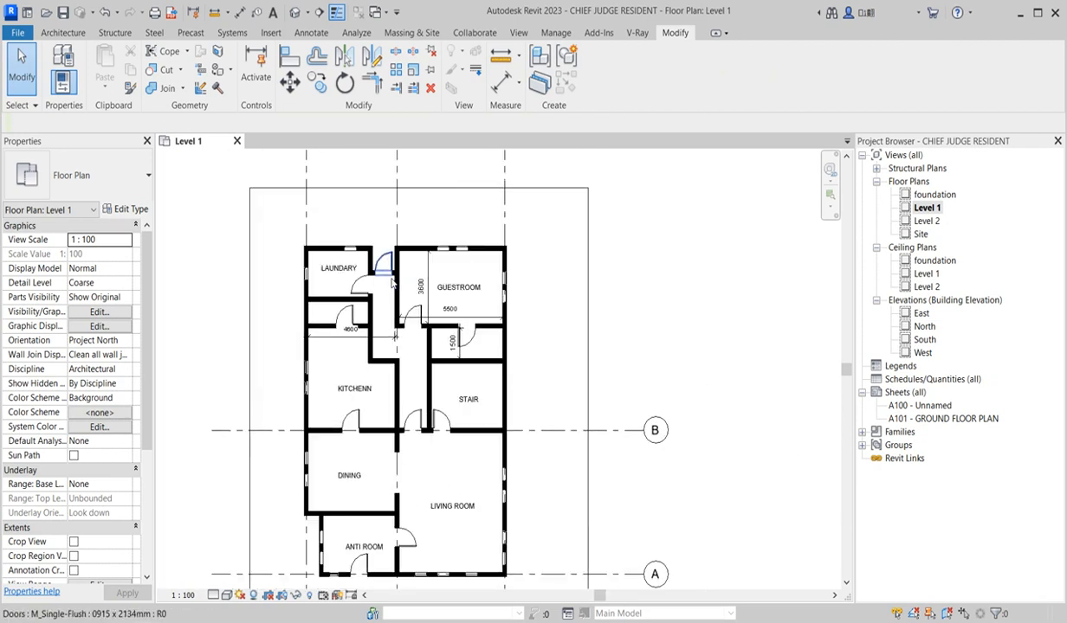
scroll(260, 355, "up", 1)
scroll(399, 372, "down", 2)
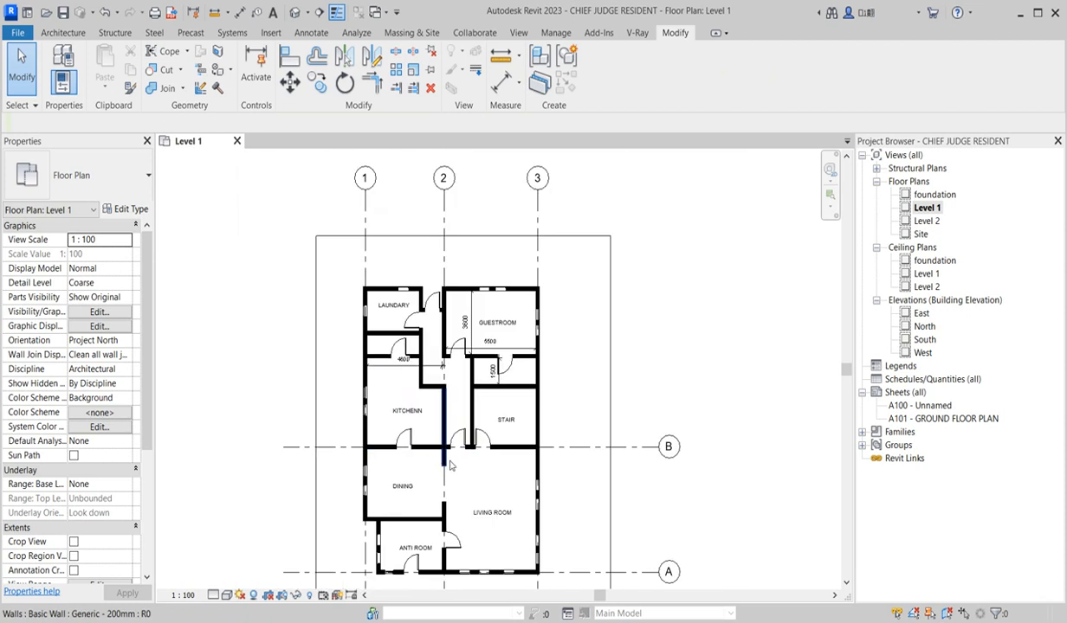
scroll(572, 336, "up", 2)
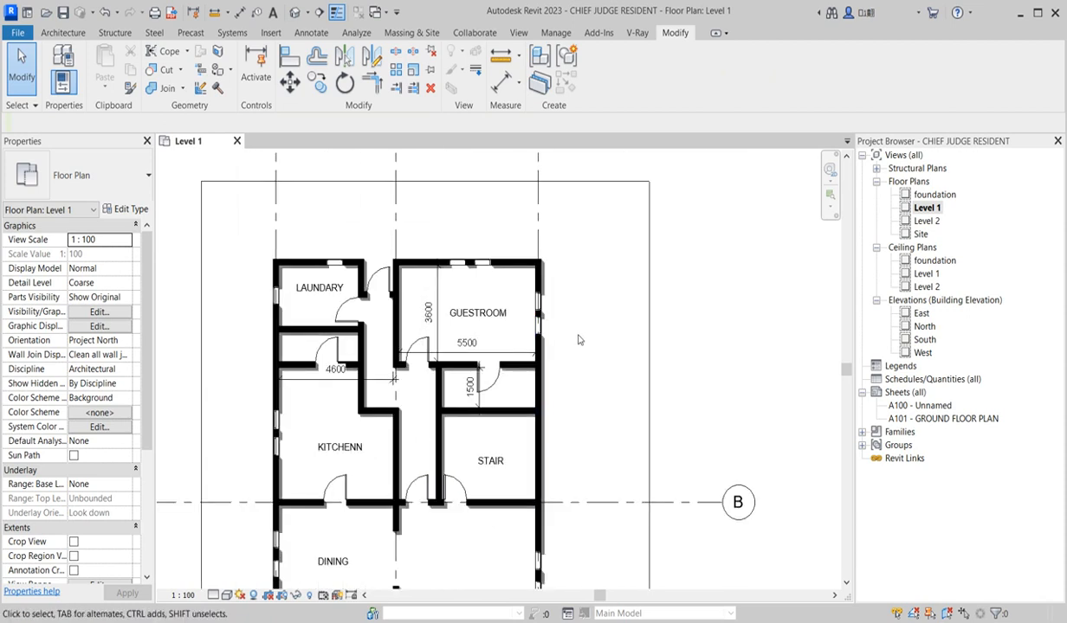